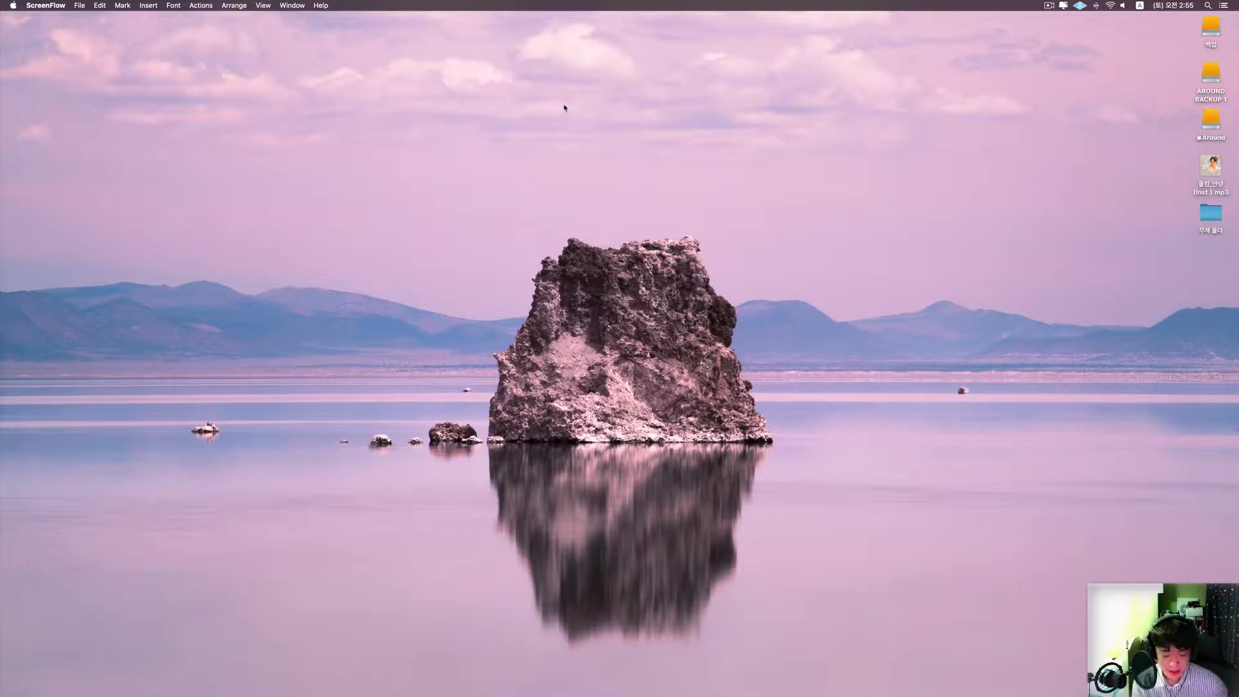
# - Switch to Logic Pro X and create an empty project with one audio track using Input 2 and Output 1 + 2
pyautogui.press('super+Tab')
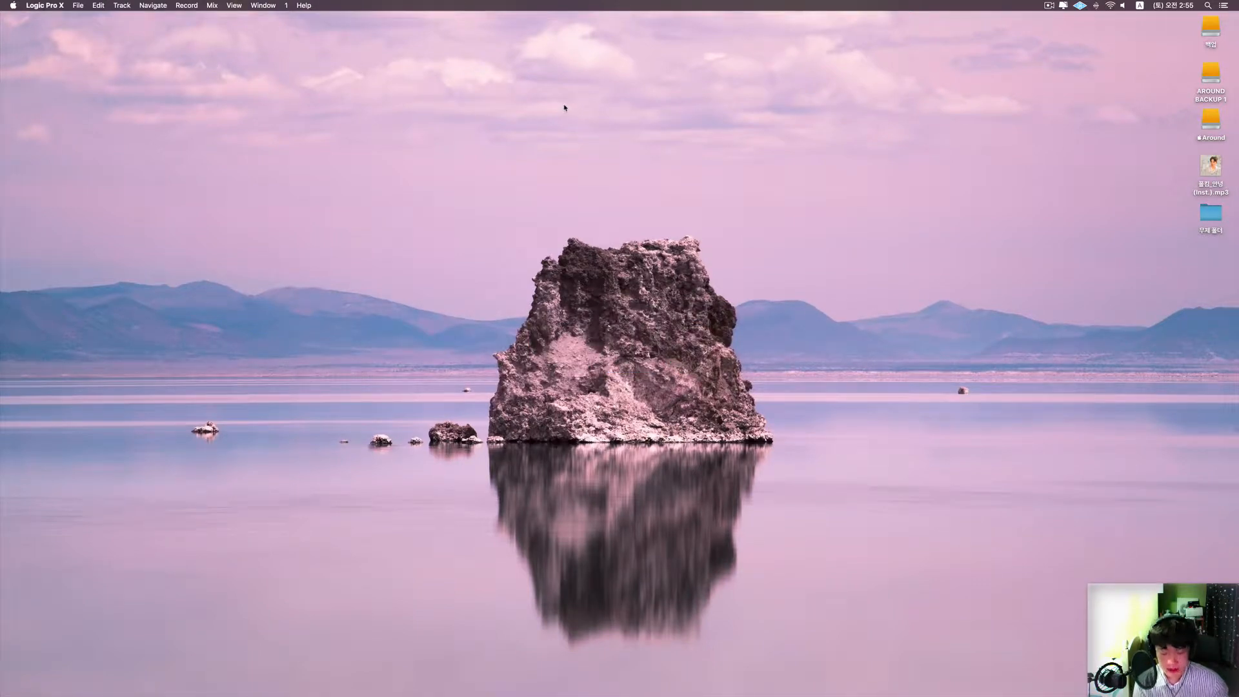
pyautogui.press('super+n')
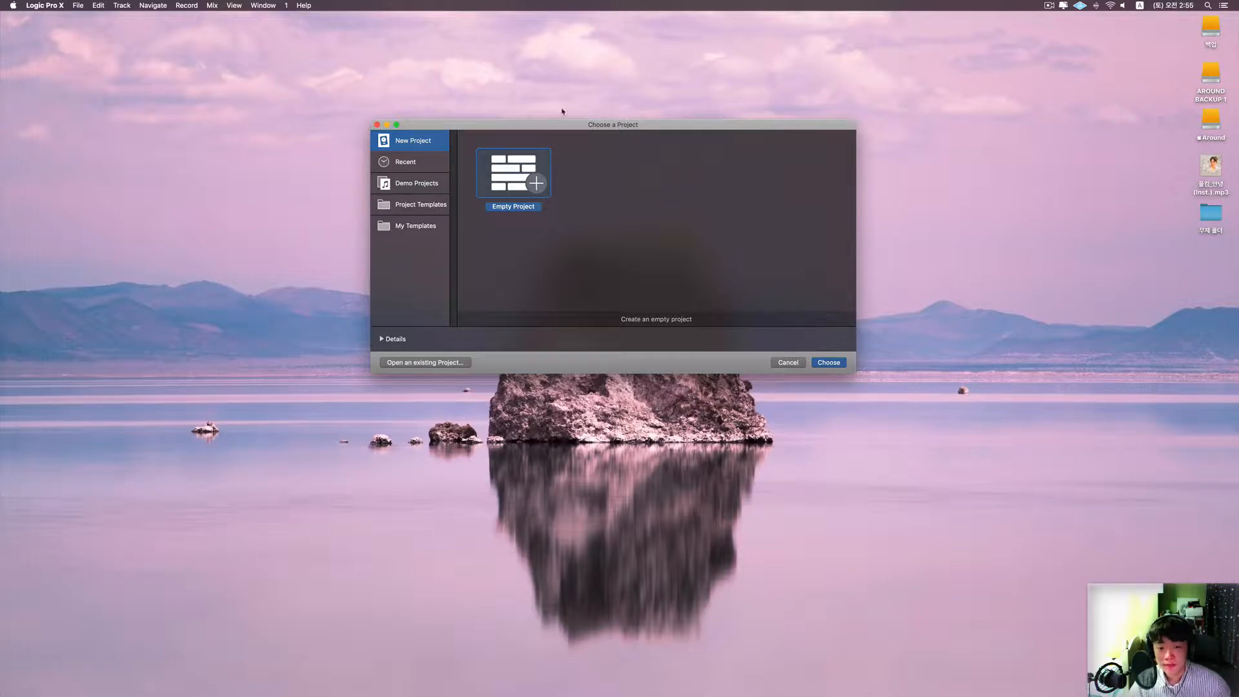
pyautogui.doubleClick(507, 172)
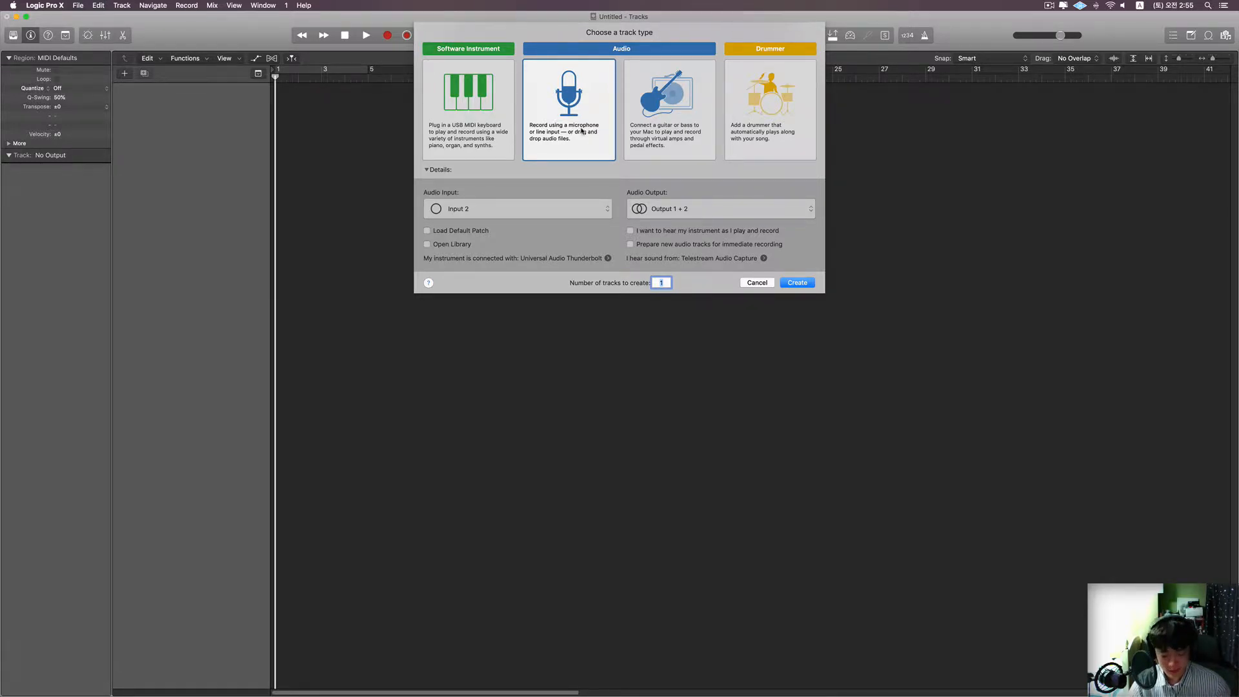
pyautogui.doubleClick(568, 99)
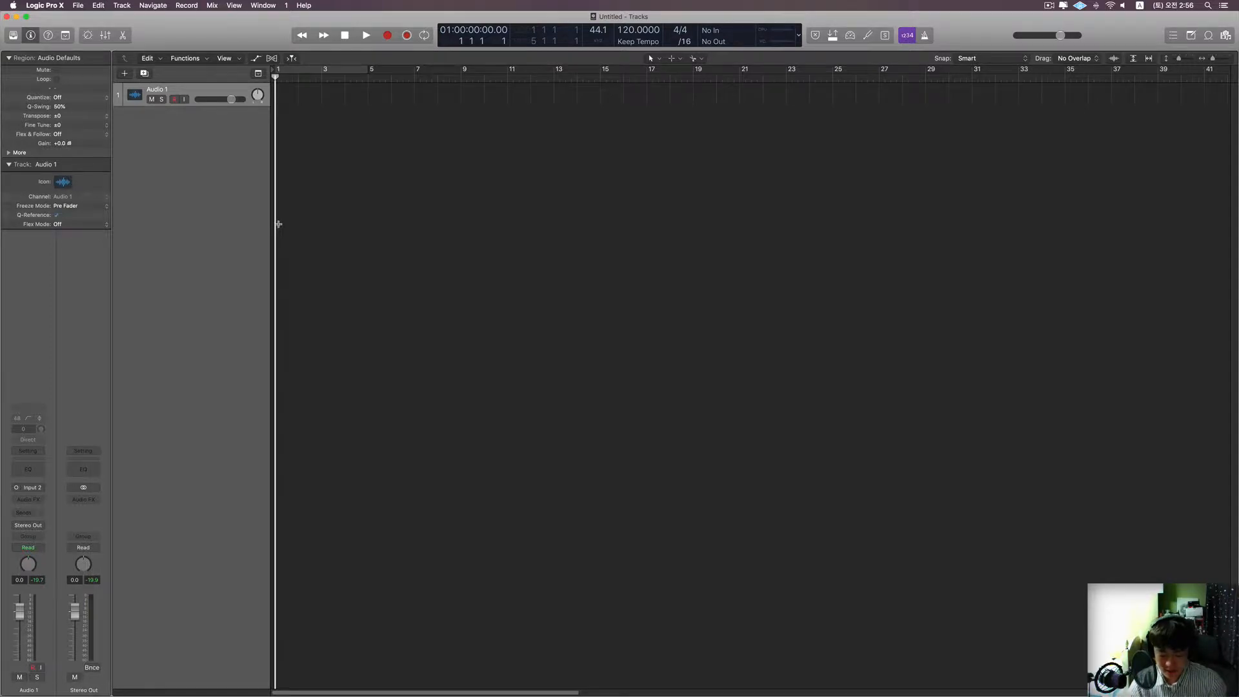
# - Turn off Show icons in New Tracks dialog in the Display preferences and close the preferences
pyautogui.press('super+comma')
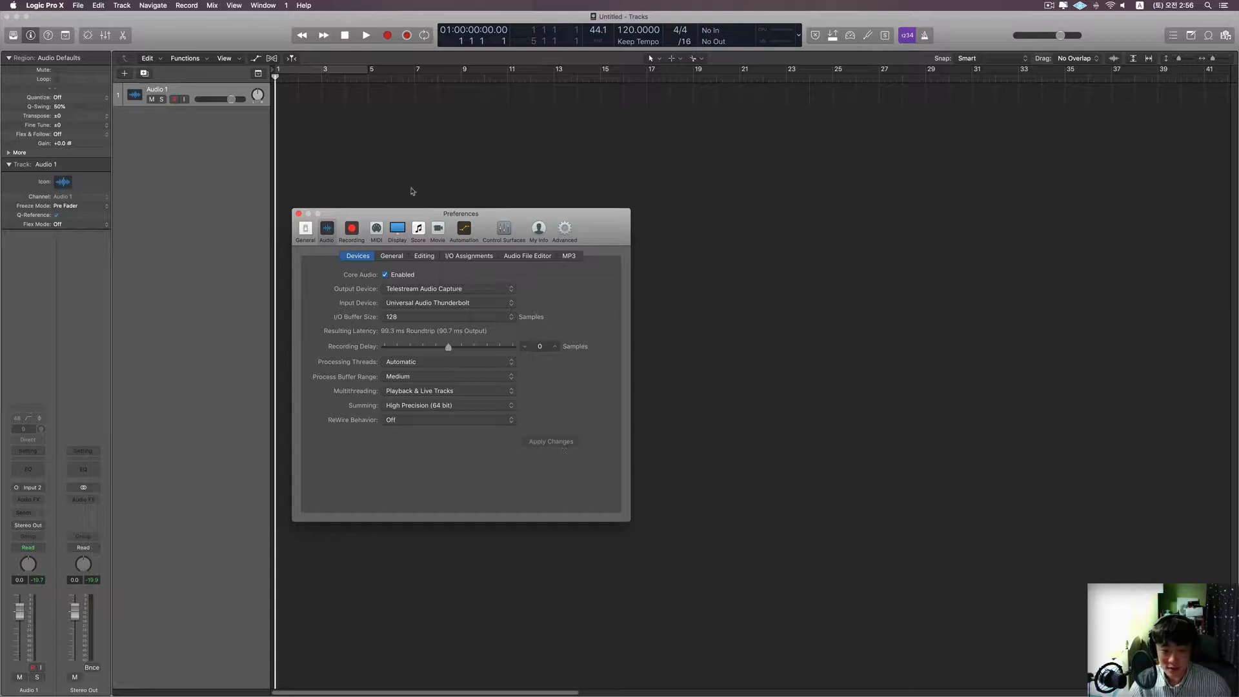
pyautogui.click(402, 228)
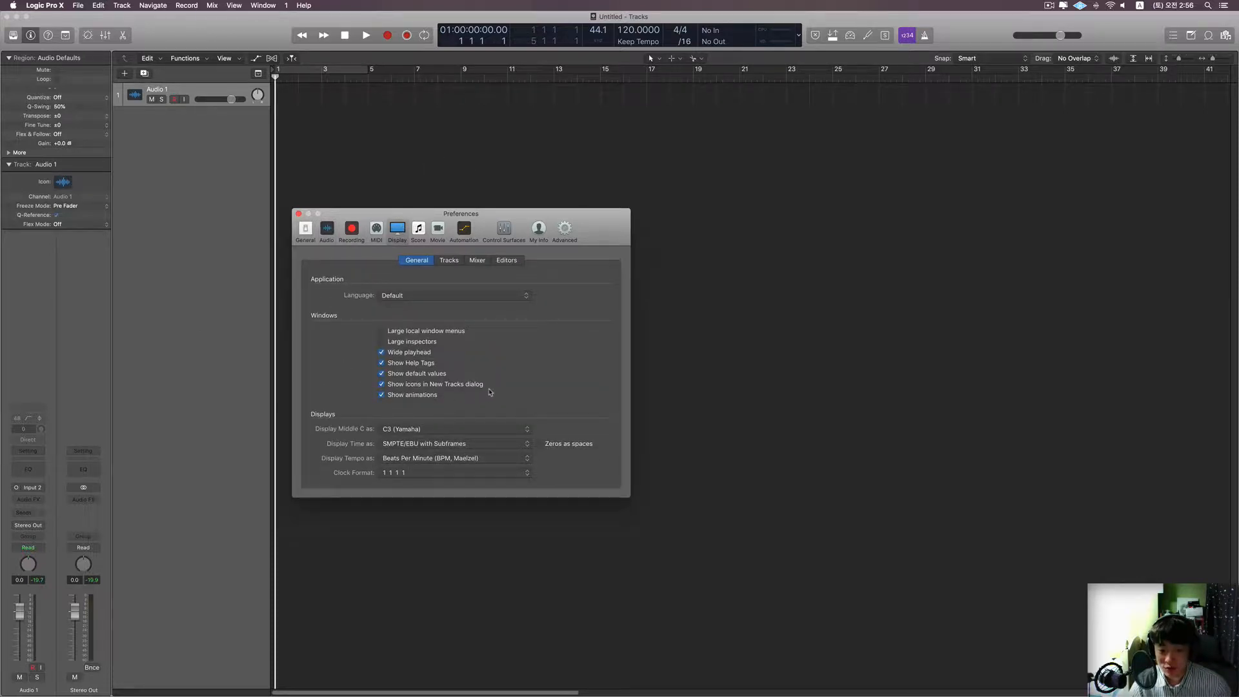
pyautogui.click(381, 385)
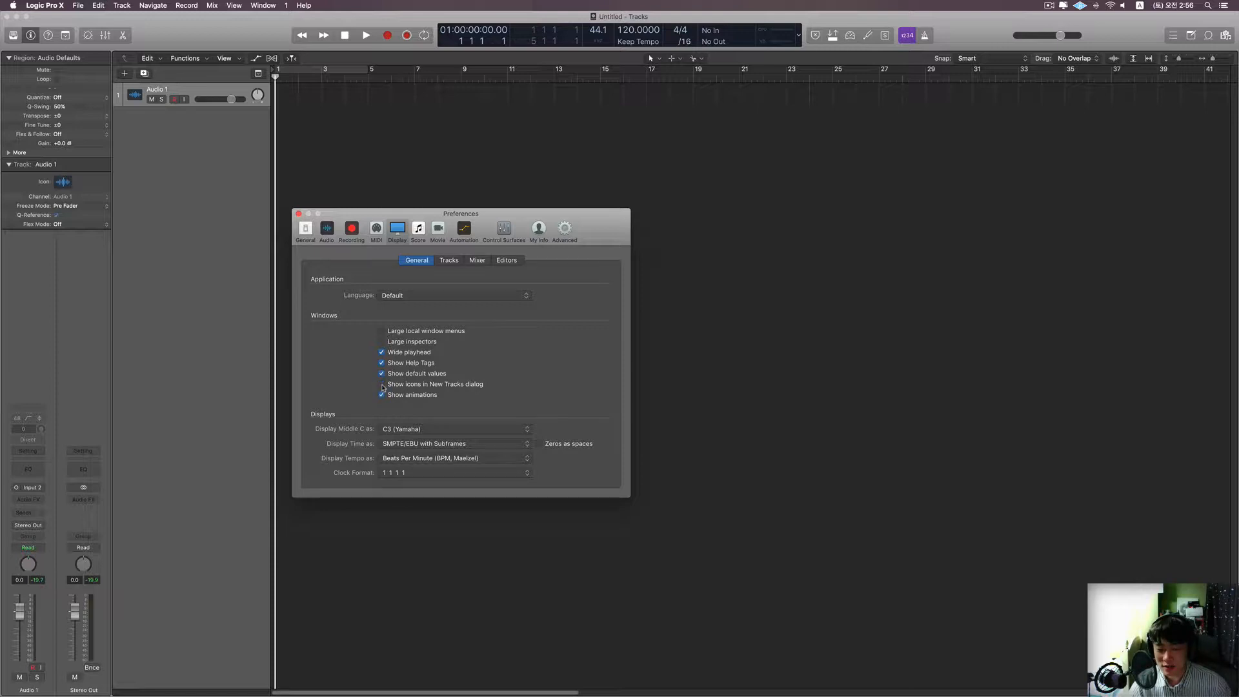
pyautogui.click(299, 213)
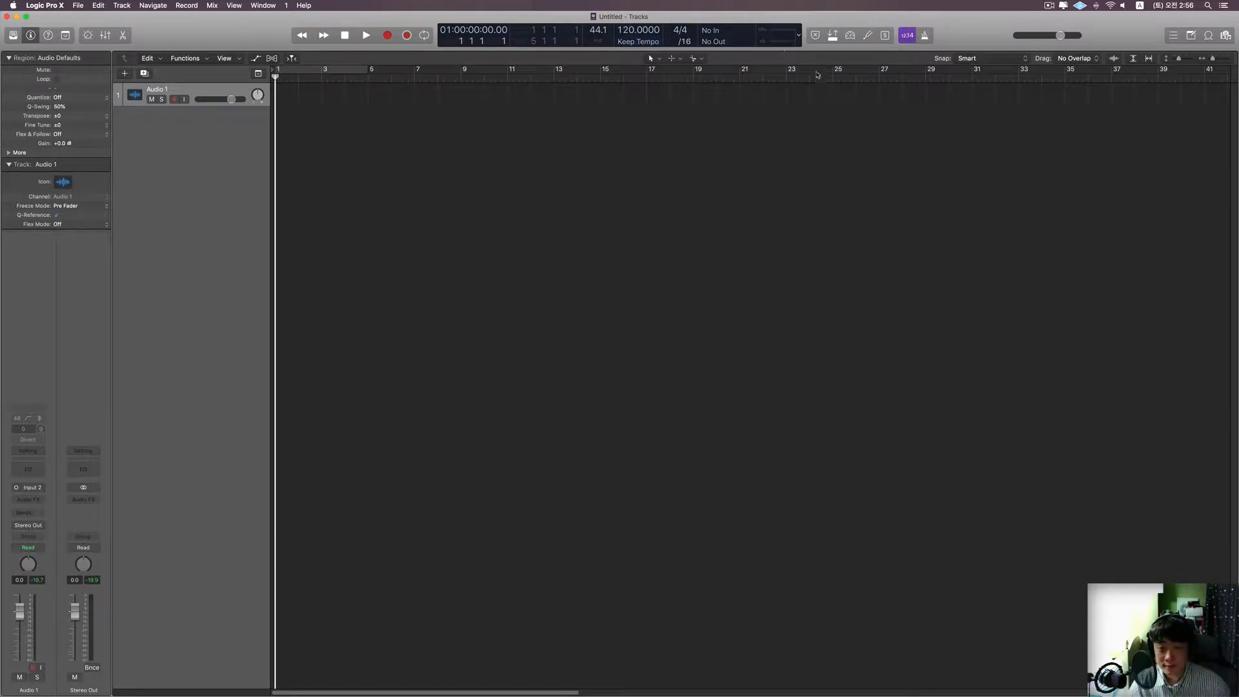
# - Switch the control bar's LCD display to Beats & Project, then return it to Custom
pyautogui.click(800, 36)
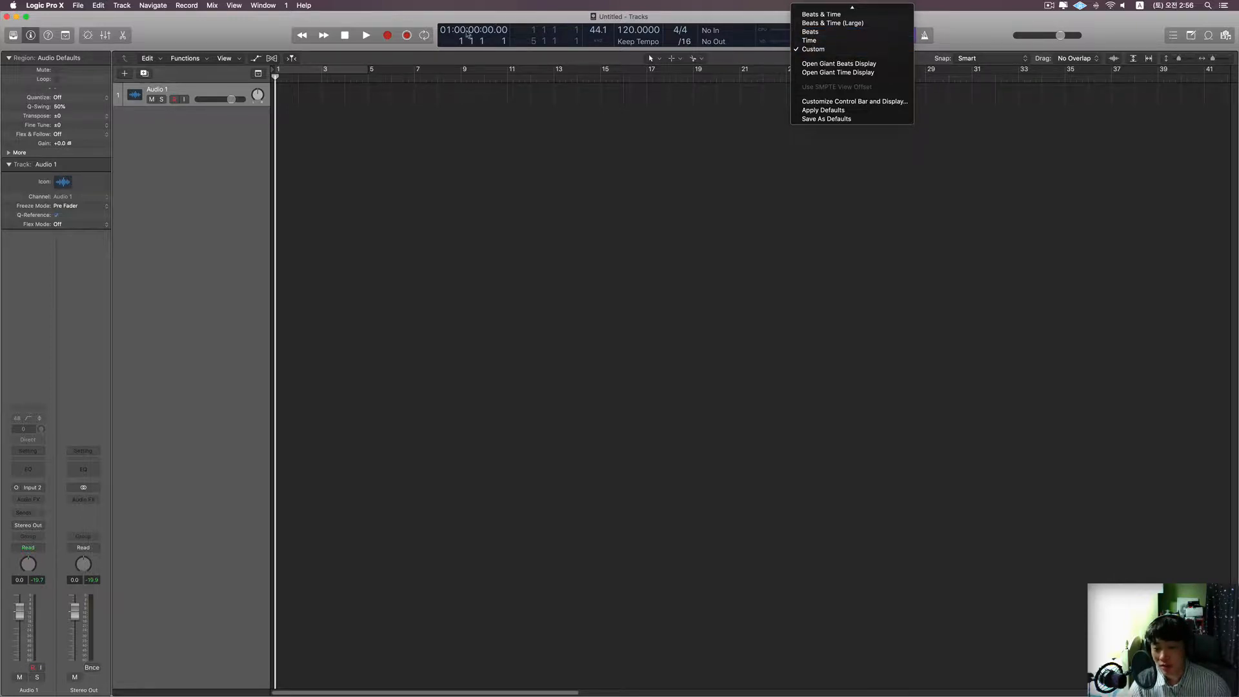
pyautogui.click(852, 50)
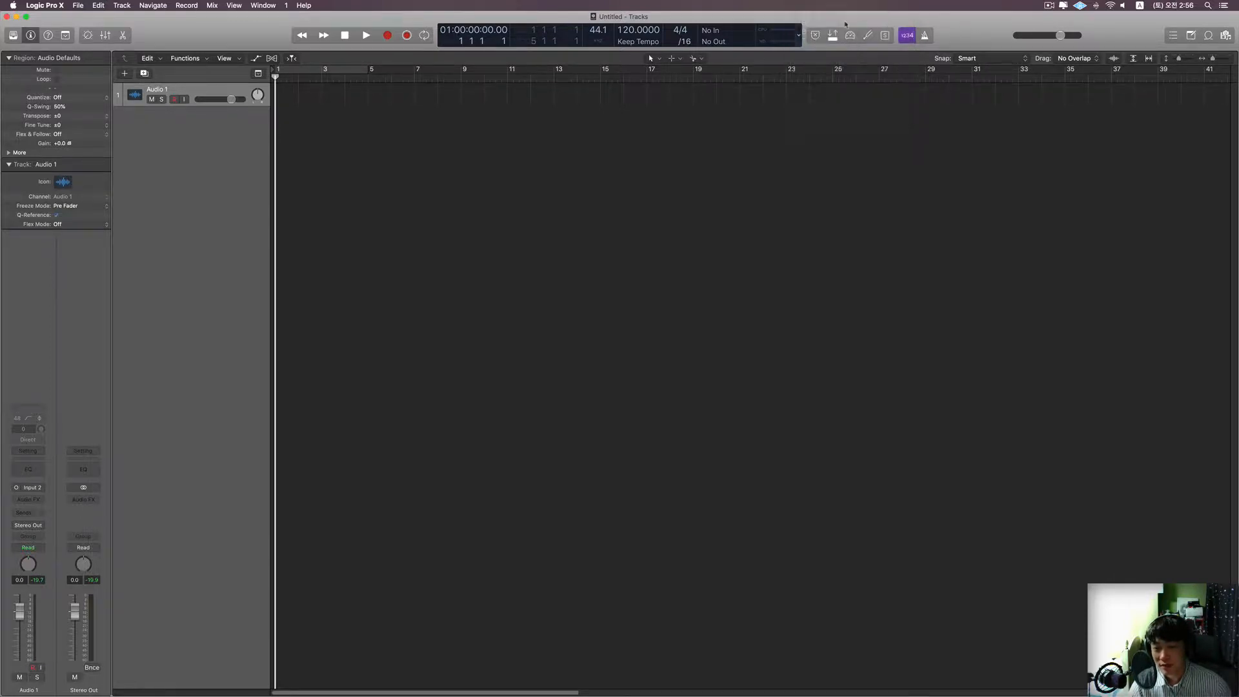
pyautogui.click(800, 36)
pyautogui.click(818, 9)
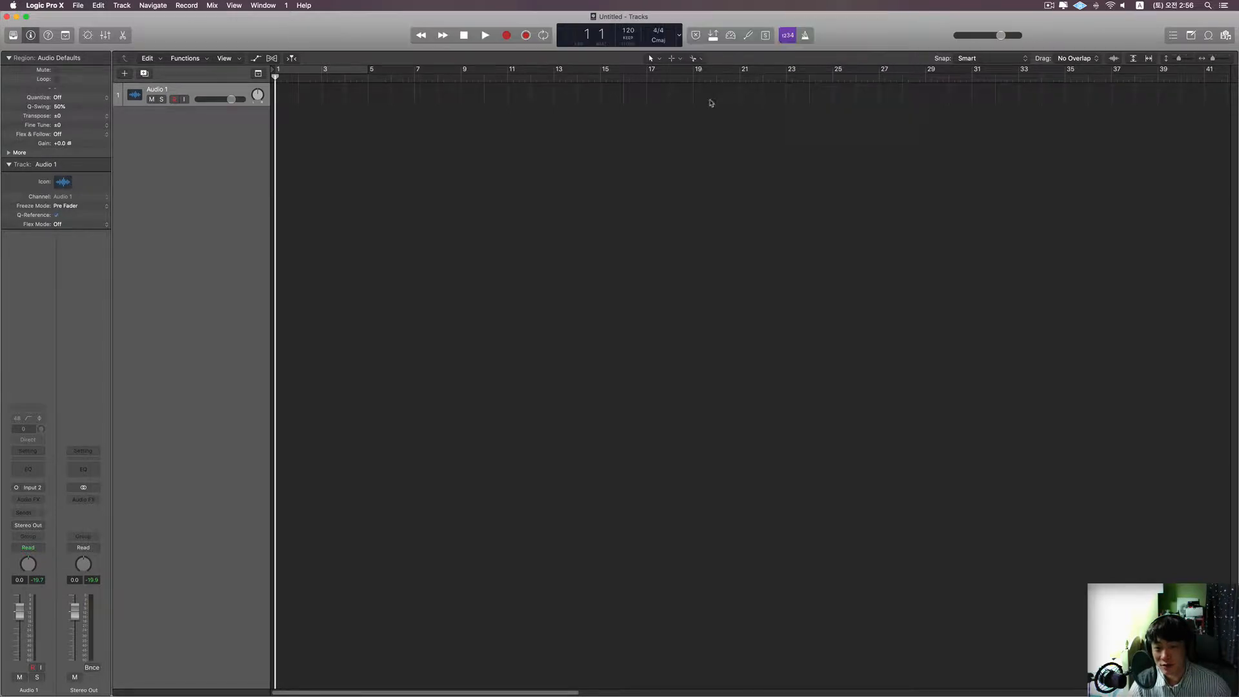
pyautogui.click(680, 37)
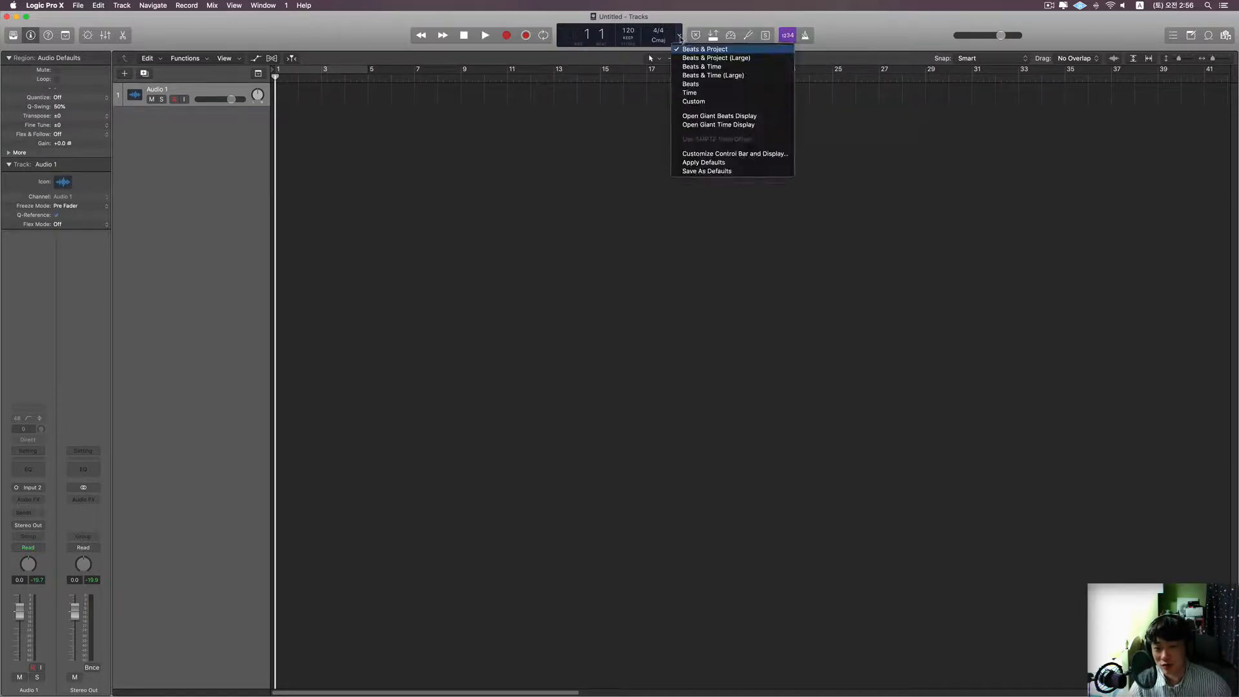
pyautogui.click(710, 102)
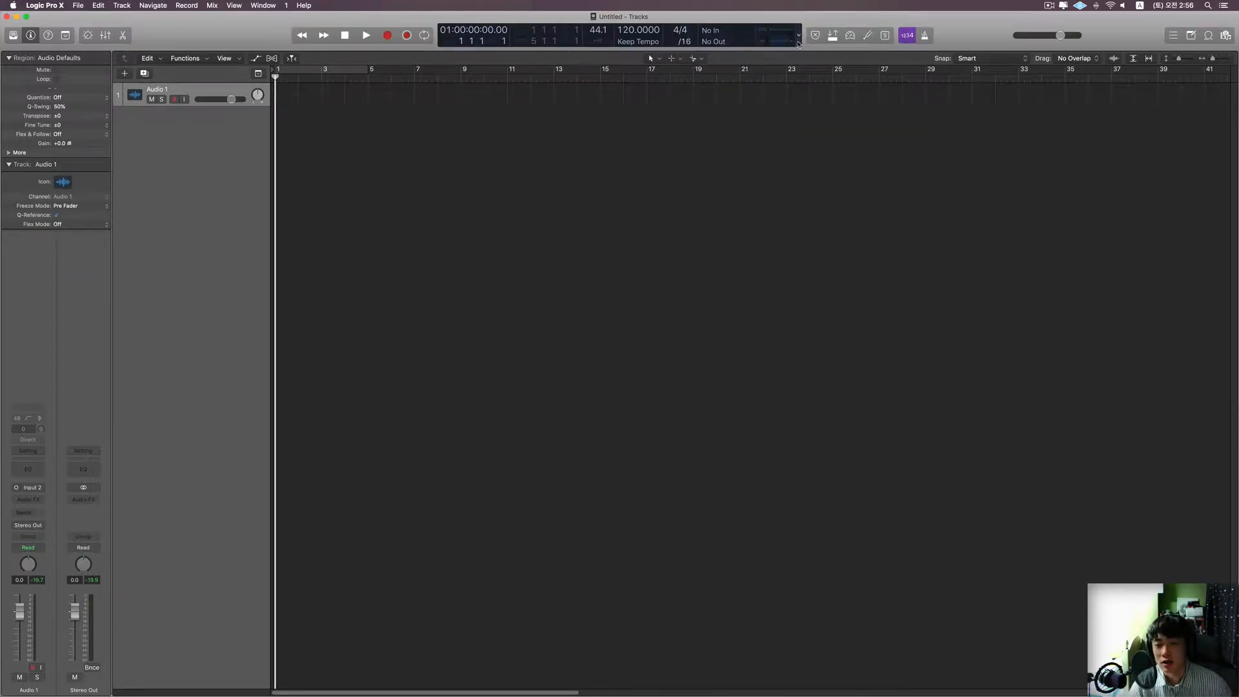
# - Disable and re-enable Sample Rate or Punch Locators in the control bar and display customization, then accept
pyautogui.rightClick(953, 36)
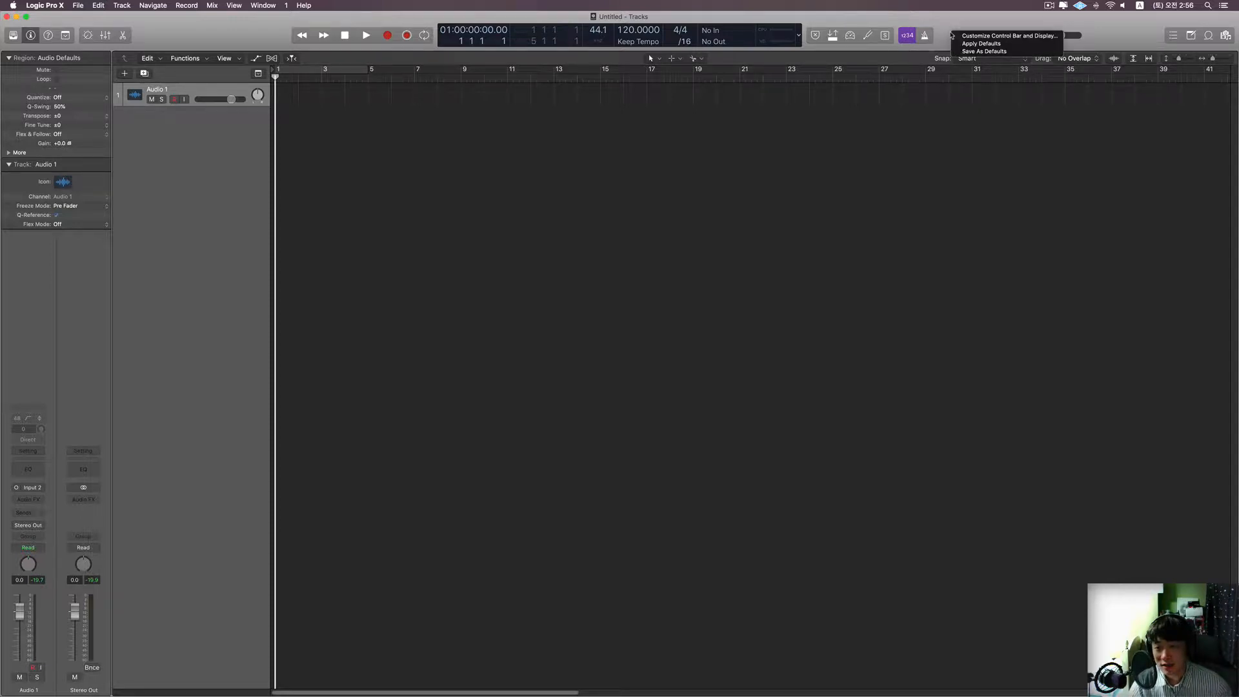
pyautogui.click(1016, 37)
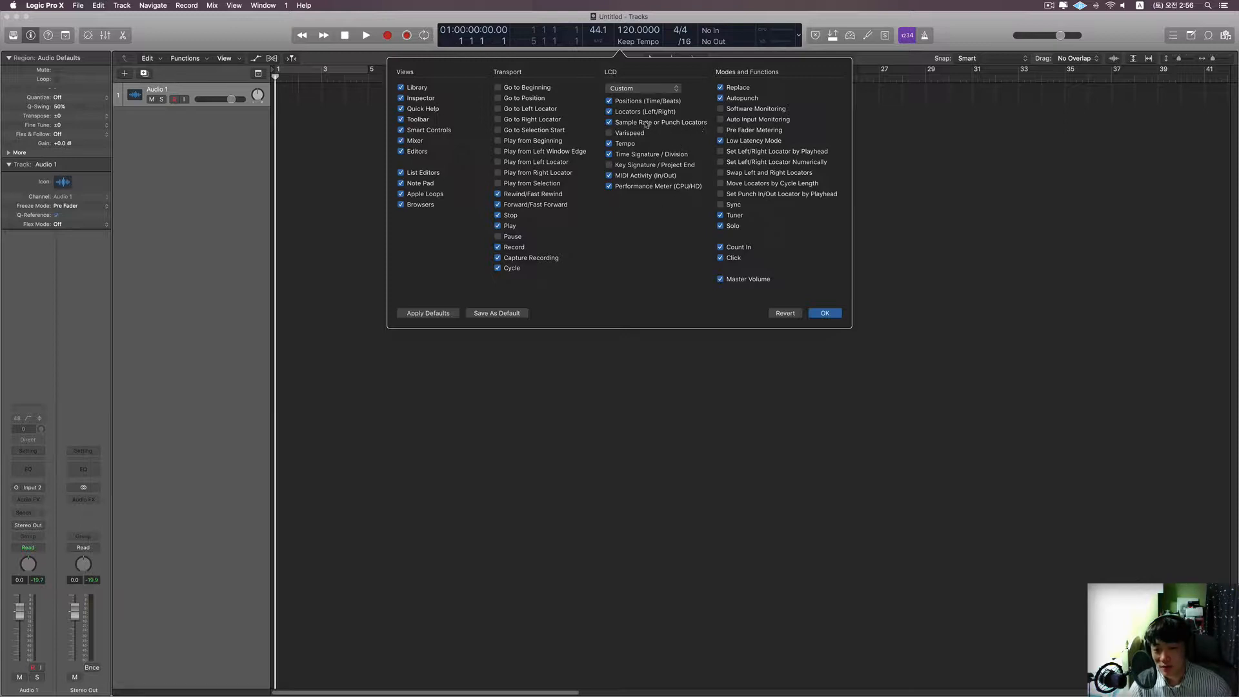
pyautogui.click(609, 122)
pyautogui.click(609, 122)
pyautogui.click(824, 314)
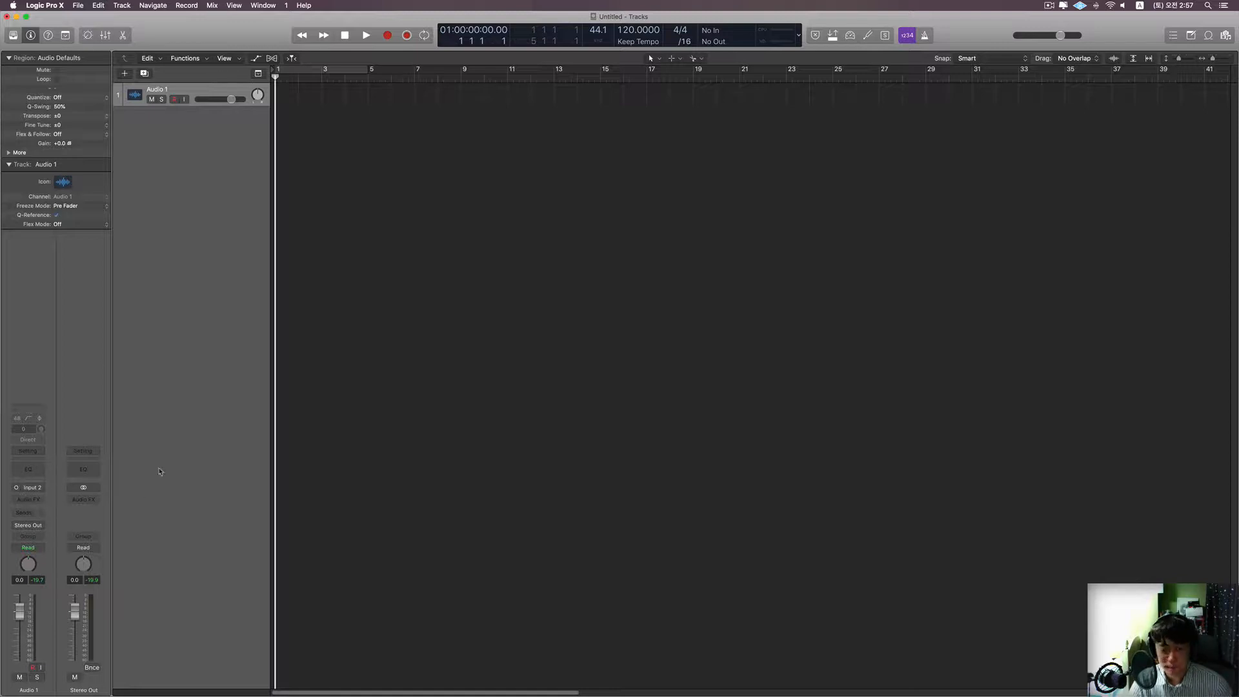
# - Change the audio track's input to Input 1, then set it back to Input 2
pyautogui.click(40, 490)
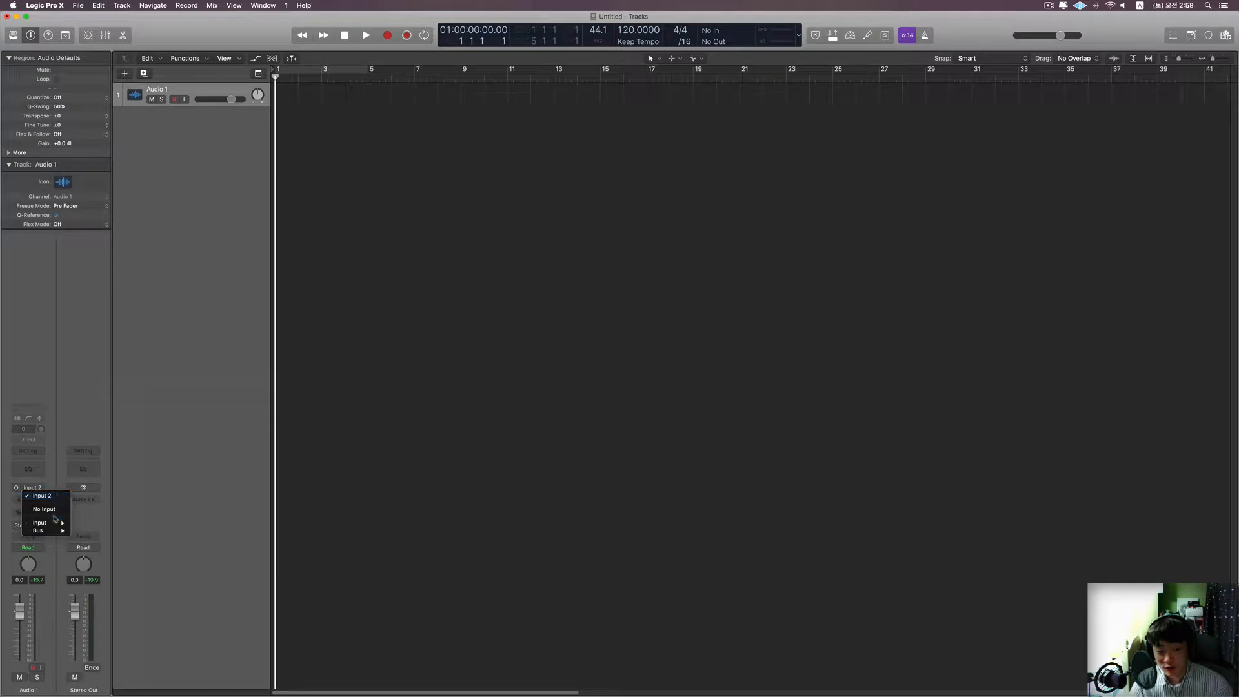
pyautogui.moveTo(54, 524)
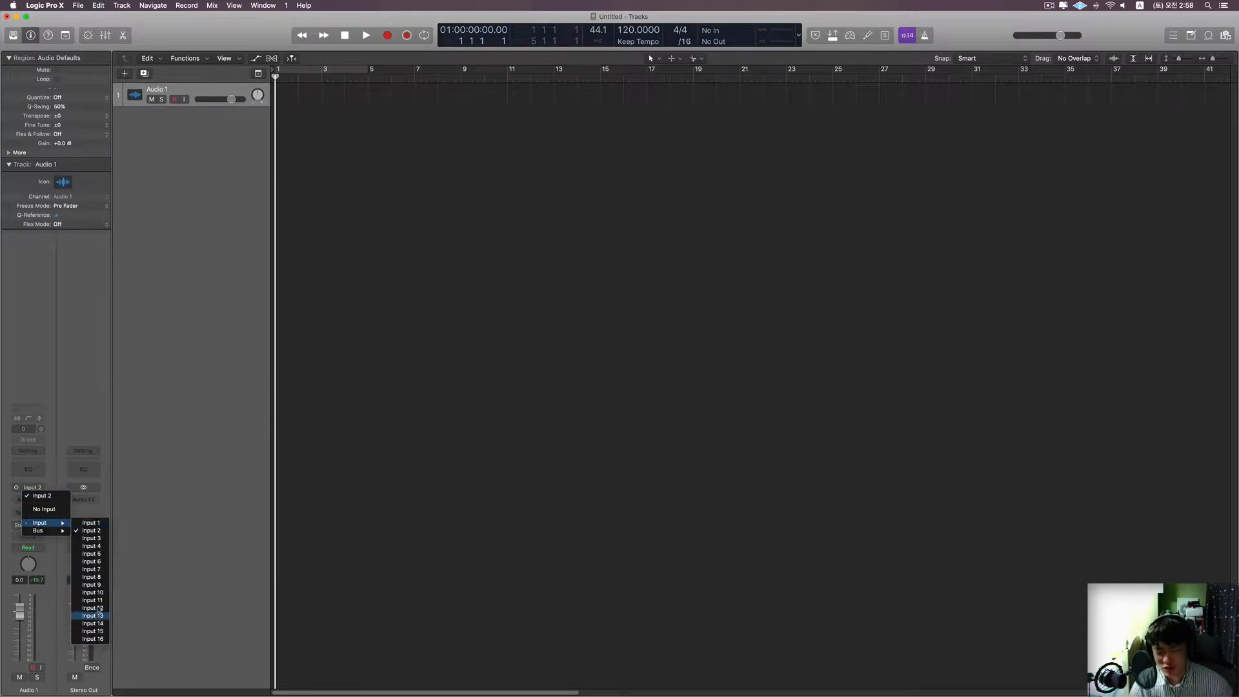
pyautogui.click(105, 532)
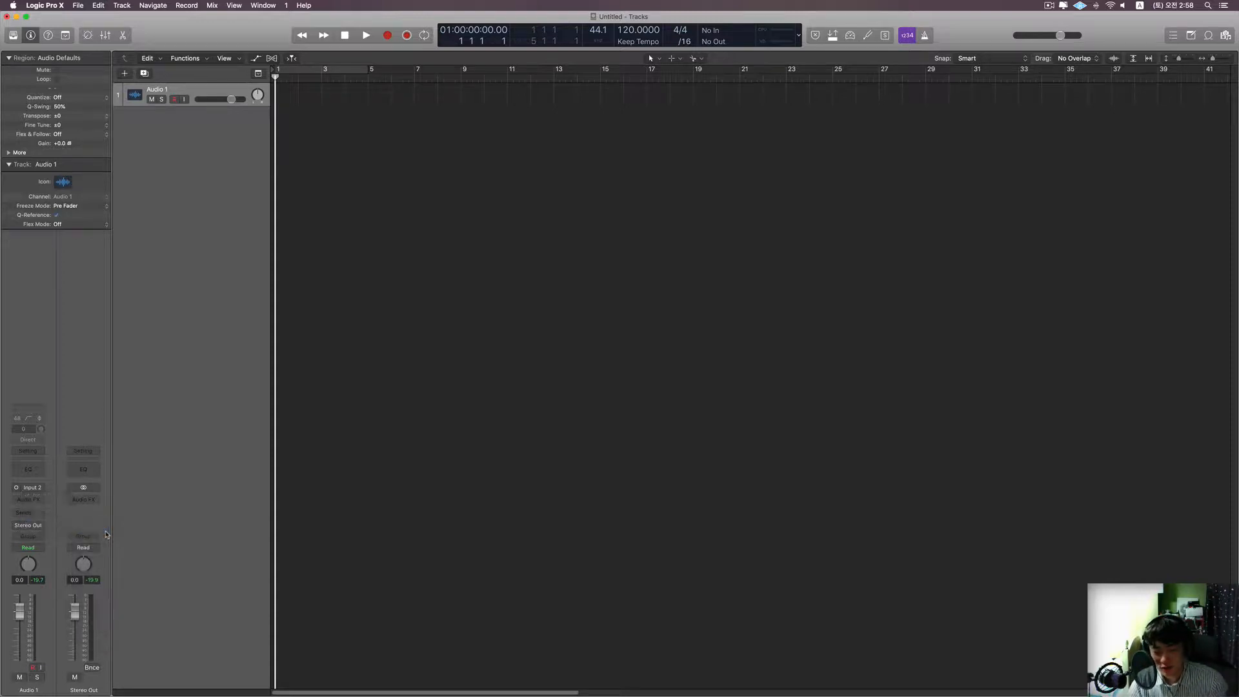
pyautogui.click(36, 495)
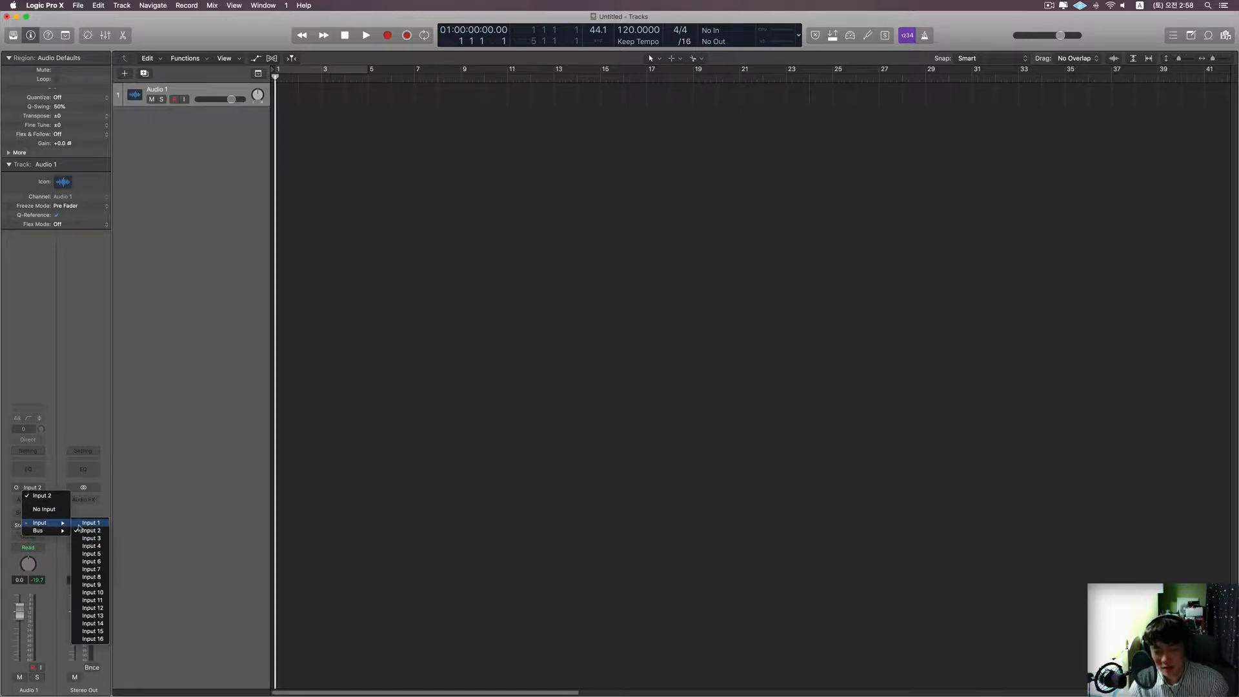
pyautogui.click(79, 526)
pyautogui.click(35, 488)
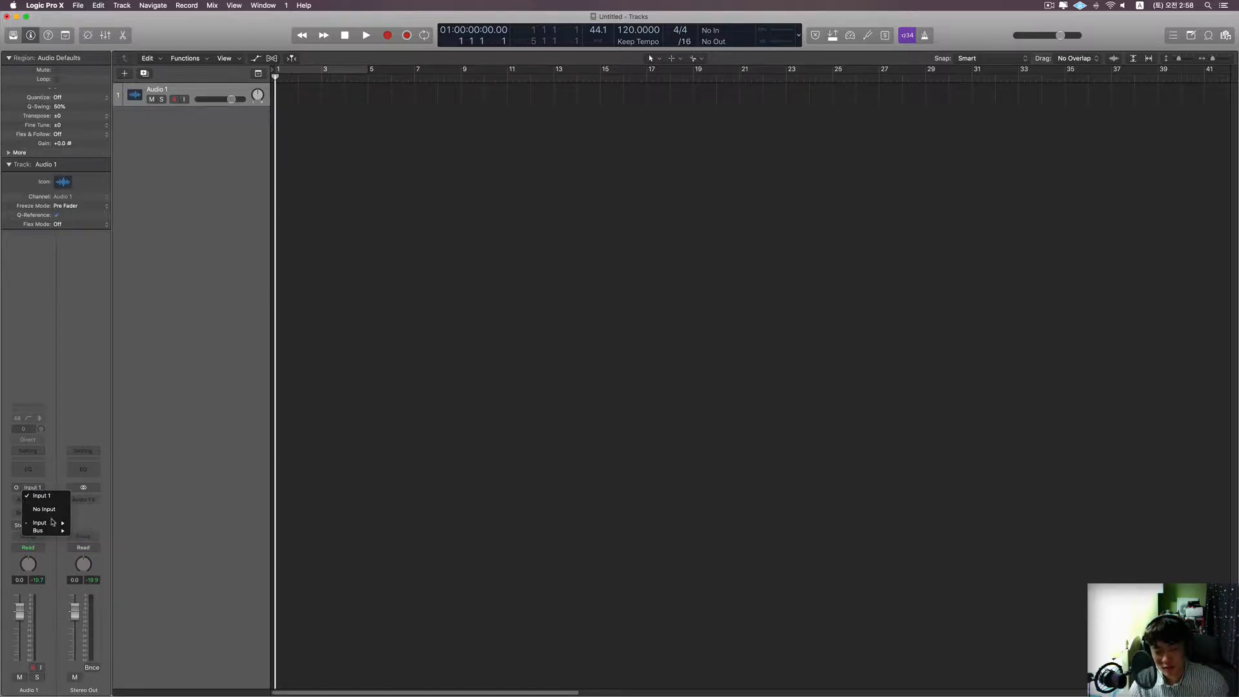
pyautogui.click(86, 531)
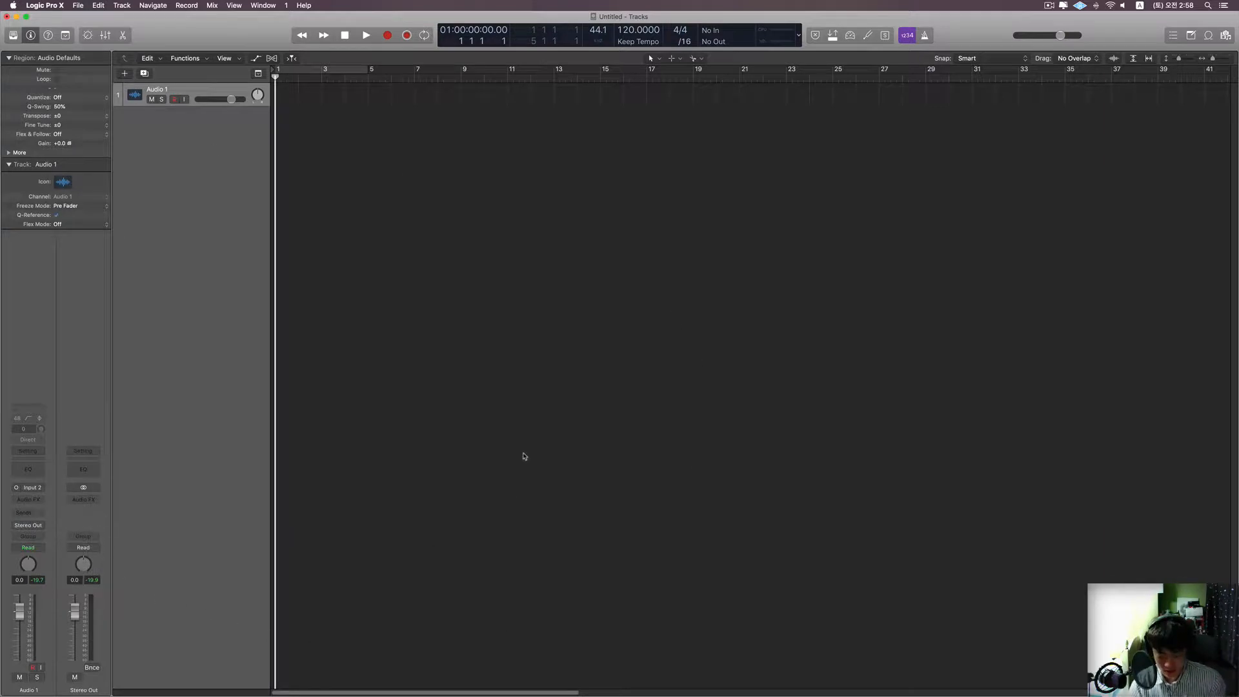
# - Review the General project handling preferences and the Audio device settings, including the available I/O buffer sizes
pyautogui.press('super+comma')
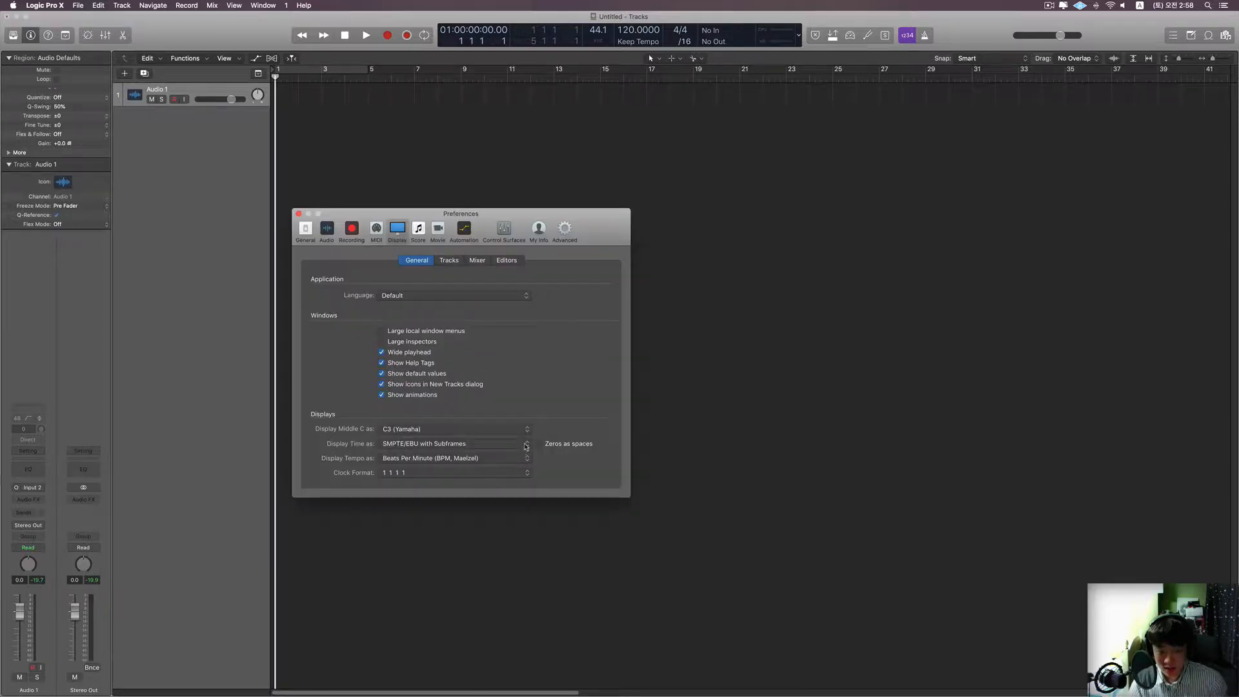
pyautogui.click(306, 229)
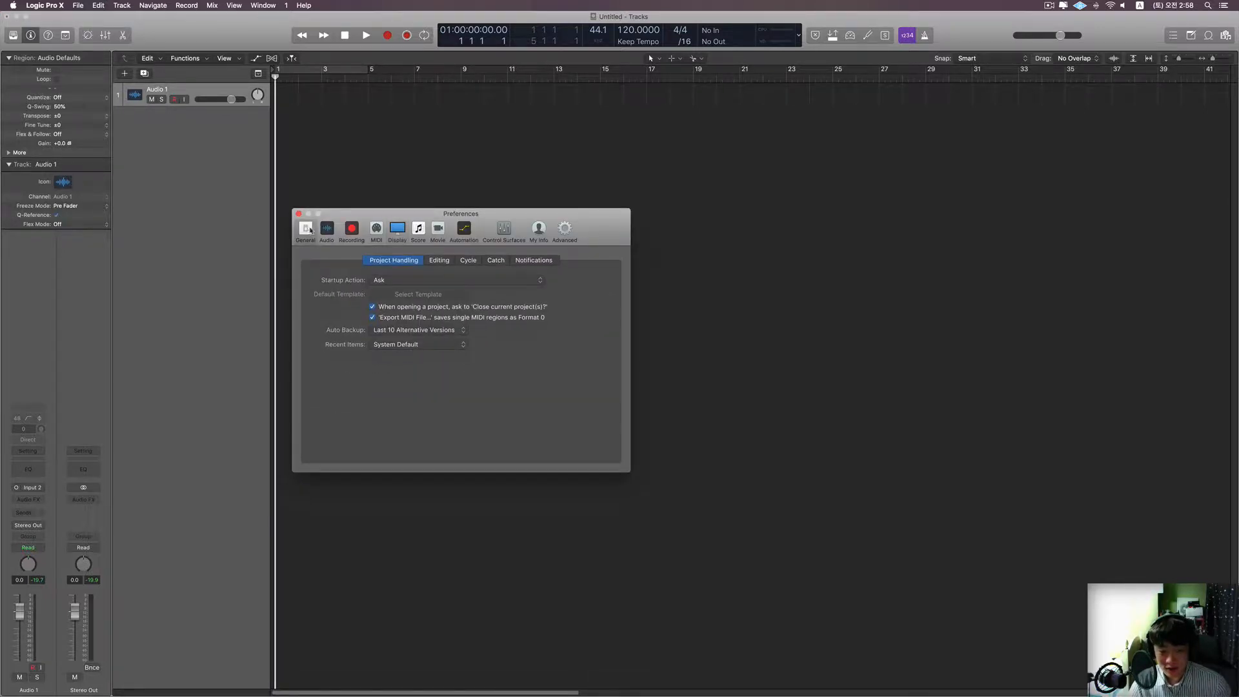
pyautogui.click(326, 229)
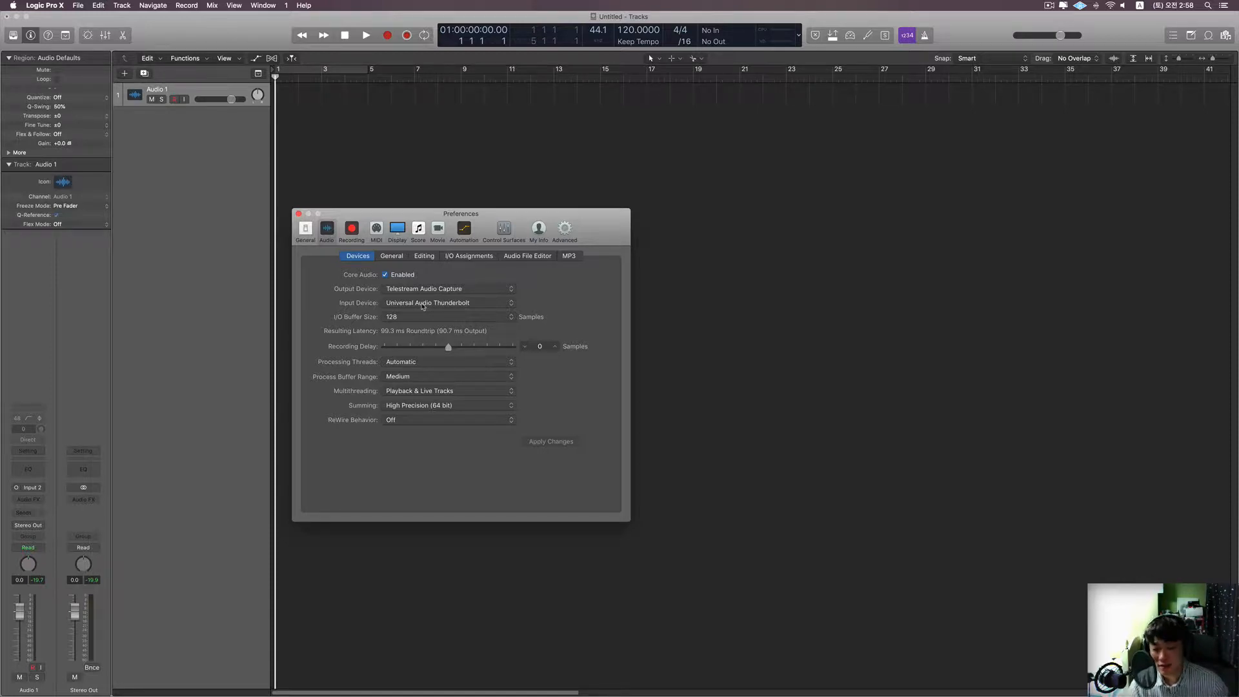
pyautogui.click(400, 318)
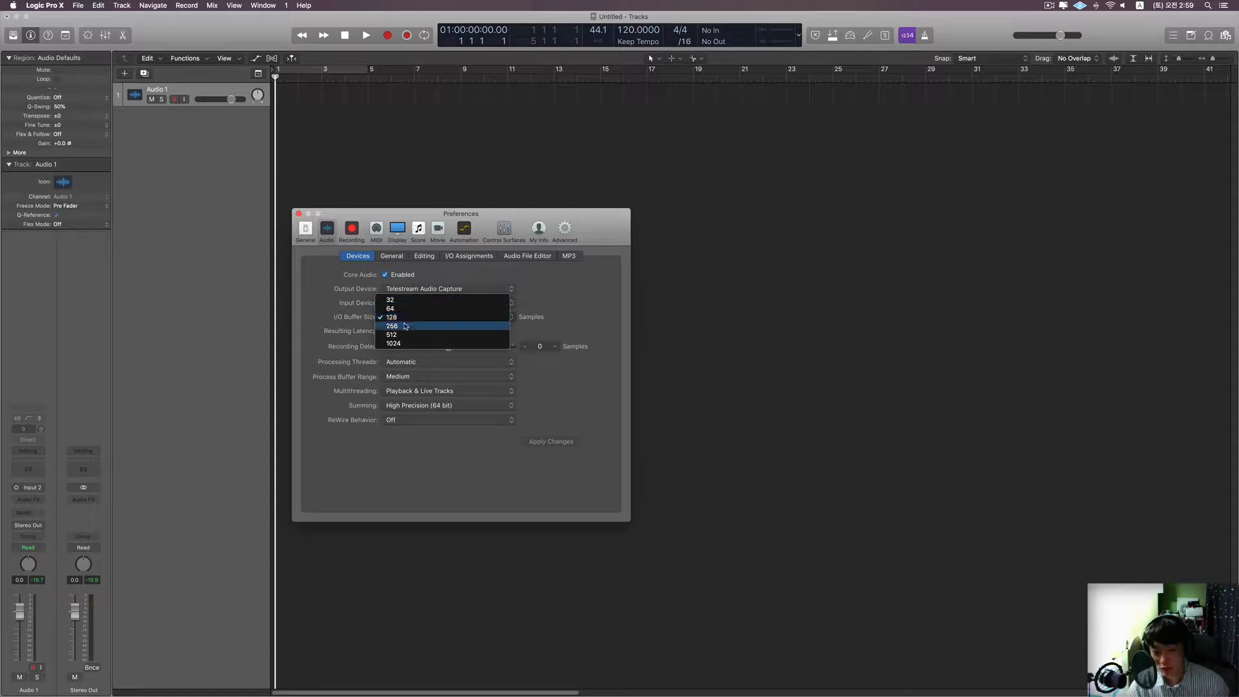
pyautogui.click(315, 304)
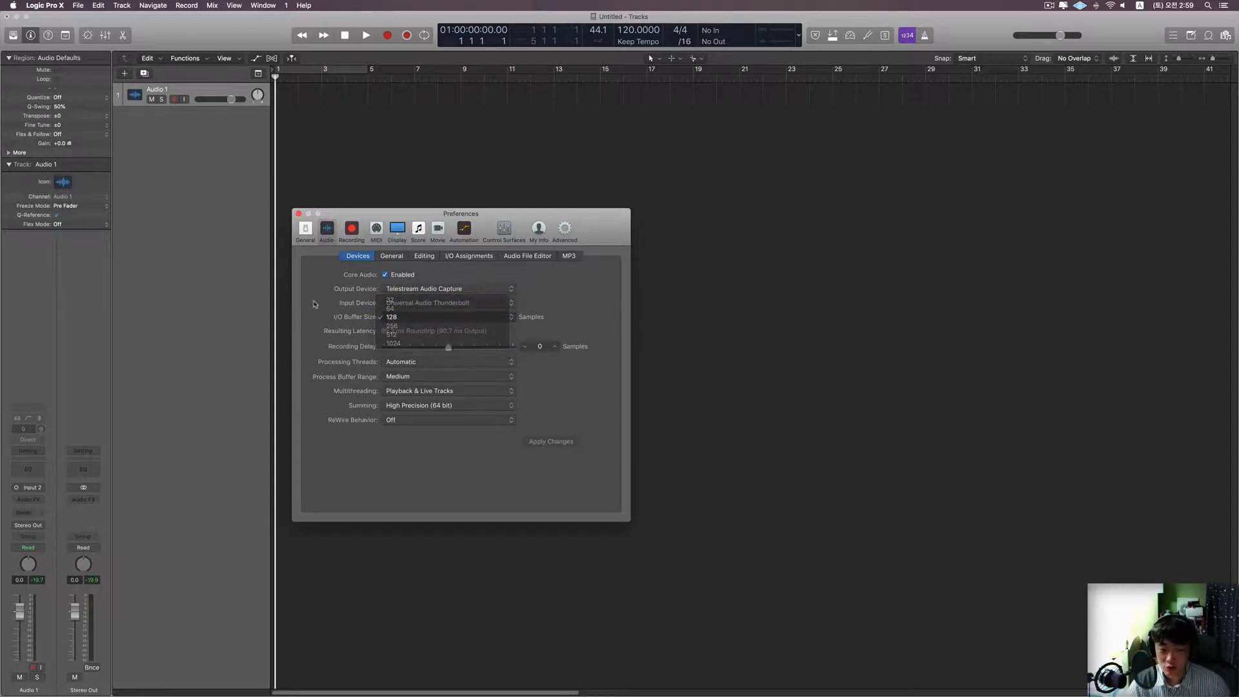
pyautogui.click(298, 213)
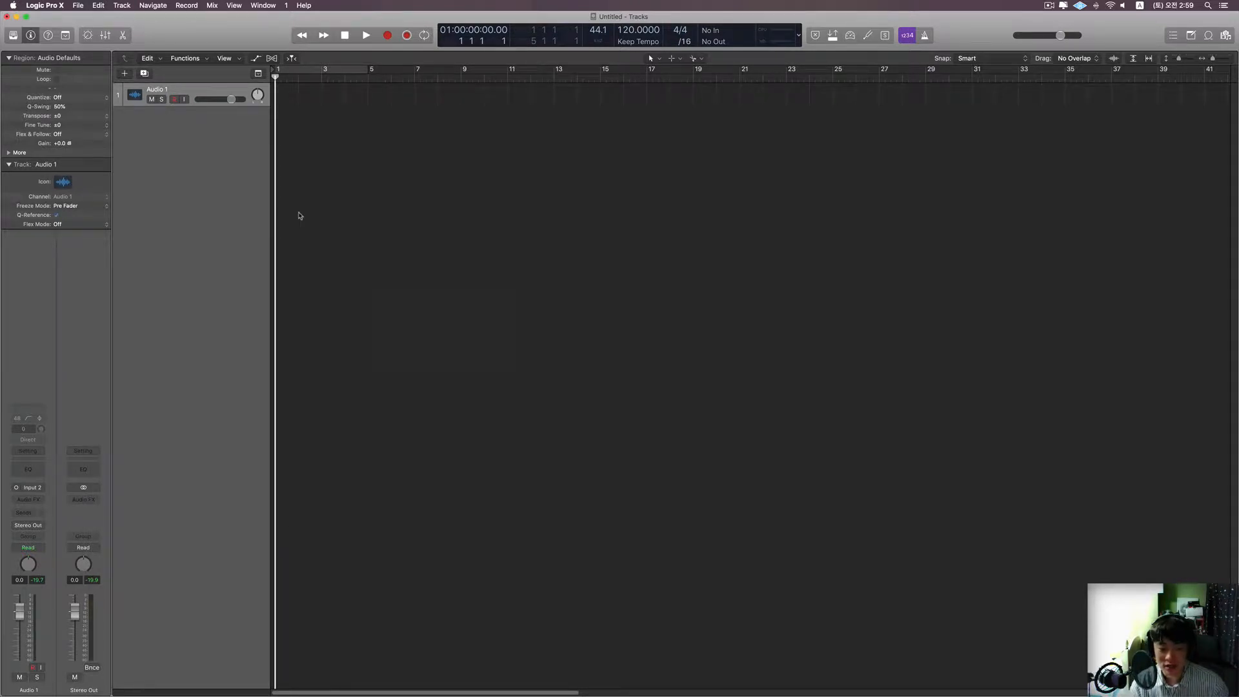
# - Rename the audio track as Vox
pyautogui.doubleClick(166, 90)
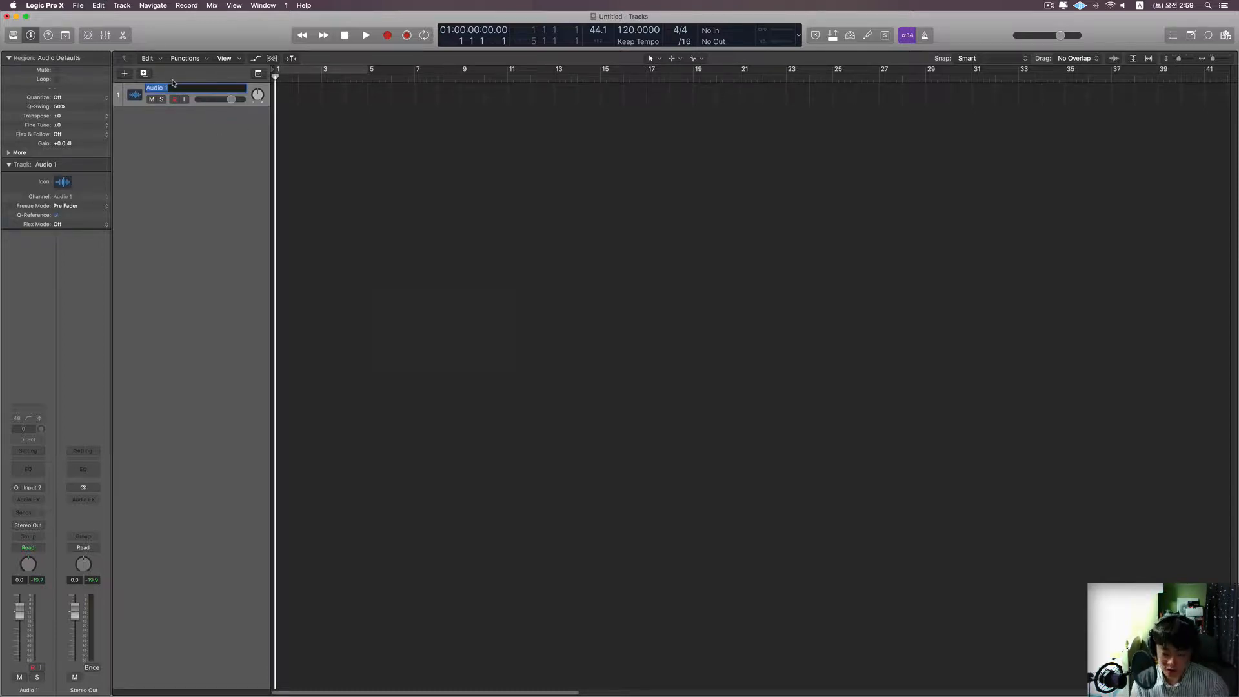
pyautogui.write('Vox')
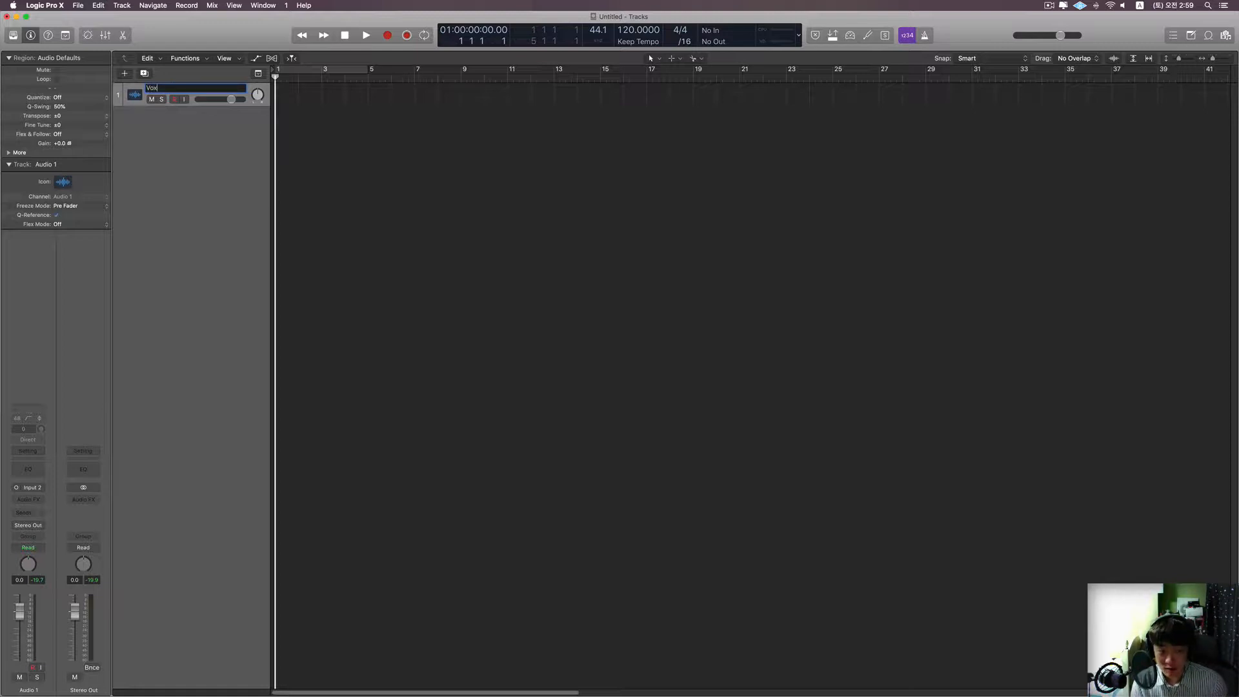
pyautogui.press('Return')
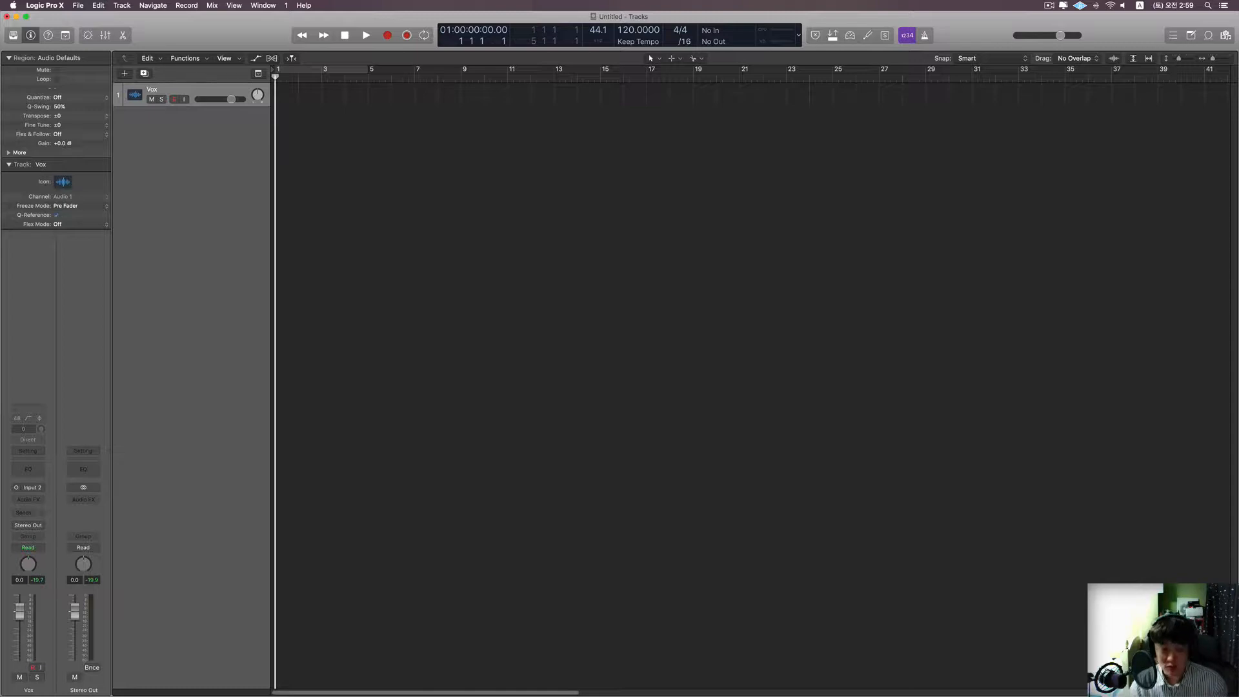
pyautogui.doubleClick(170, 89)
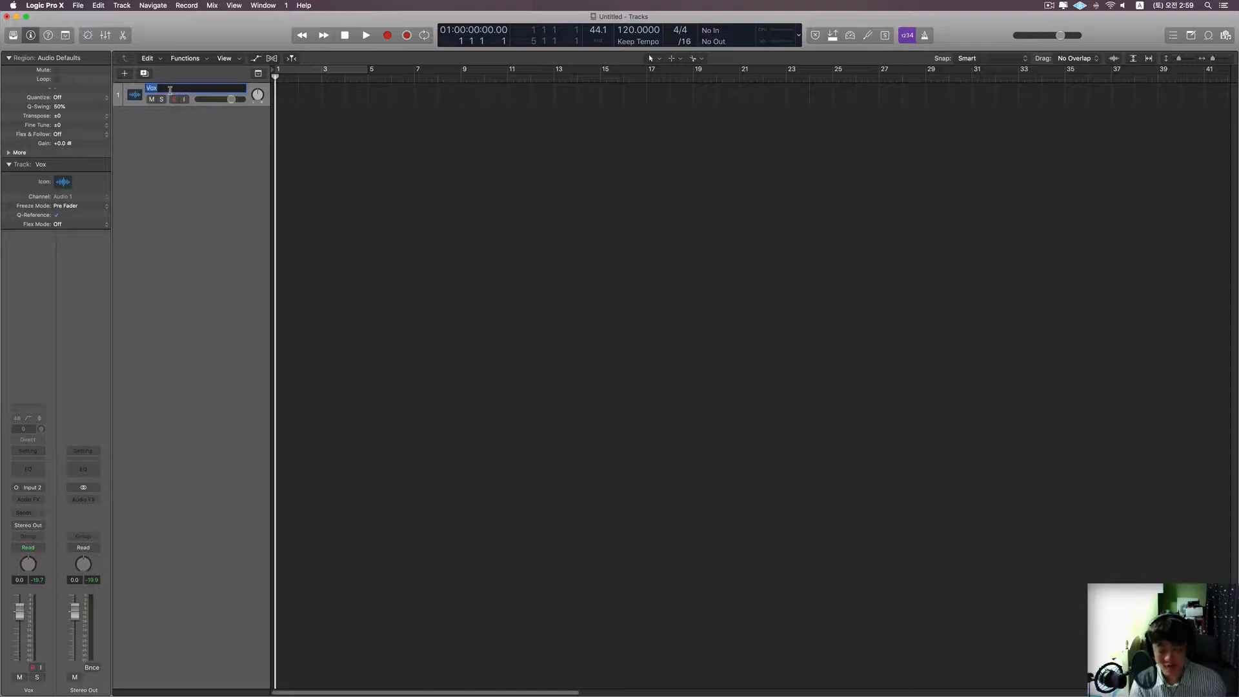
pyautogui.press('Return')
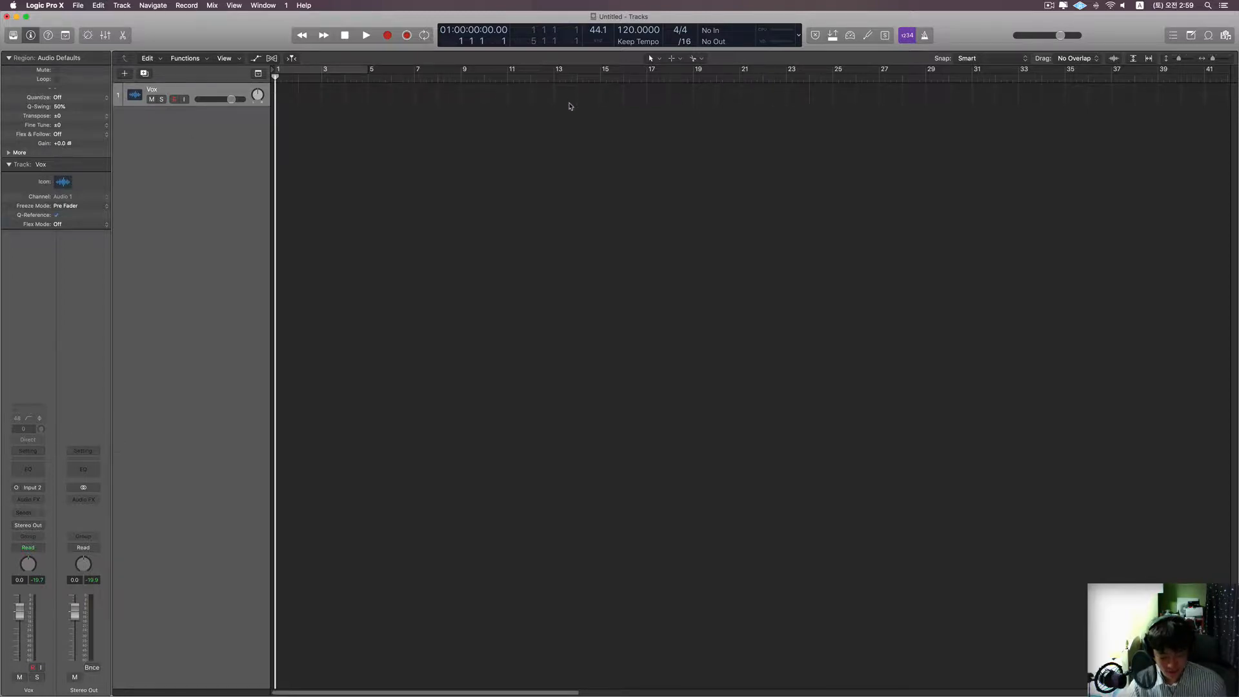
# - Enlarge the Vox track vertically and make its lane slightly taller by its lower edge
pyautogui.press('z')
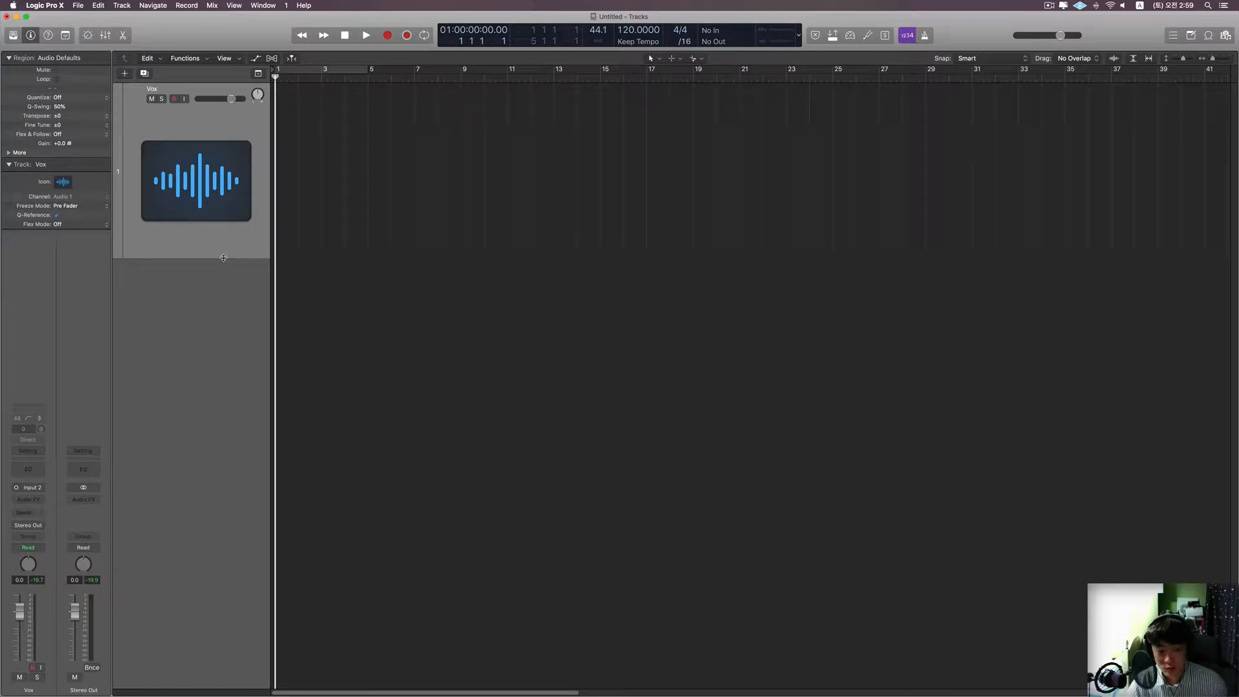
pyautogui.moveTo(217, 257); pyautogui.dragTo(277, 274)
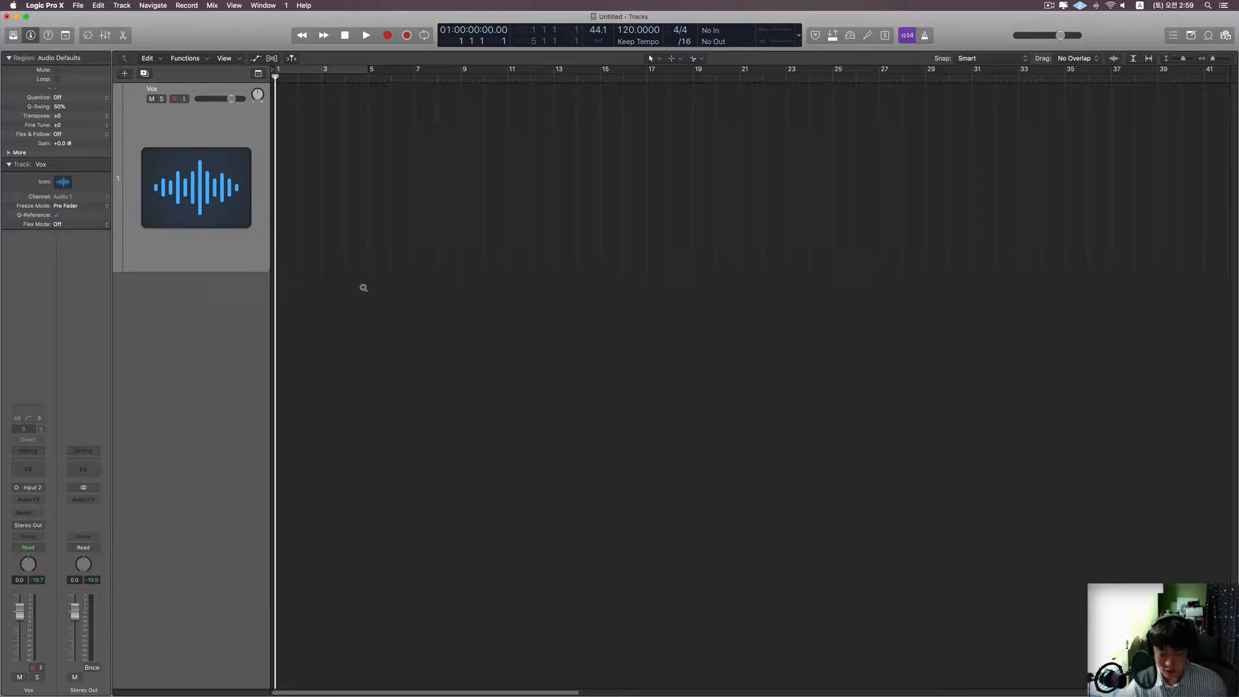
# - Try different vertical zoom levels on the Vox track and leave its lane taller
pyautogui.scroll(3, 355, 292)
pyautogui.scroll(5, 355, 293)
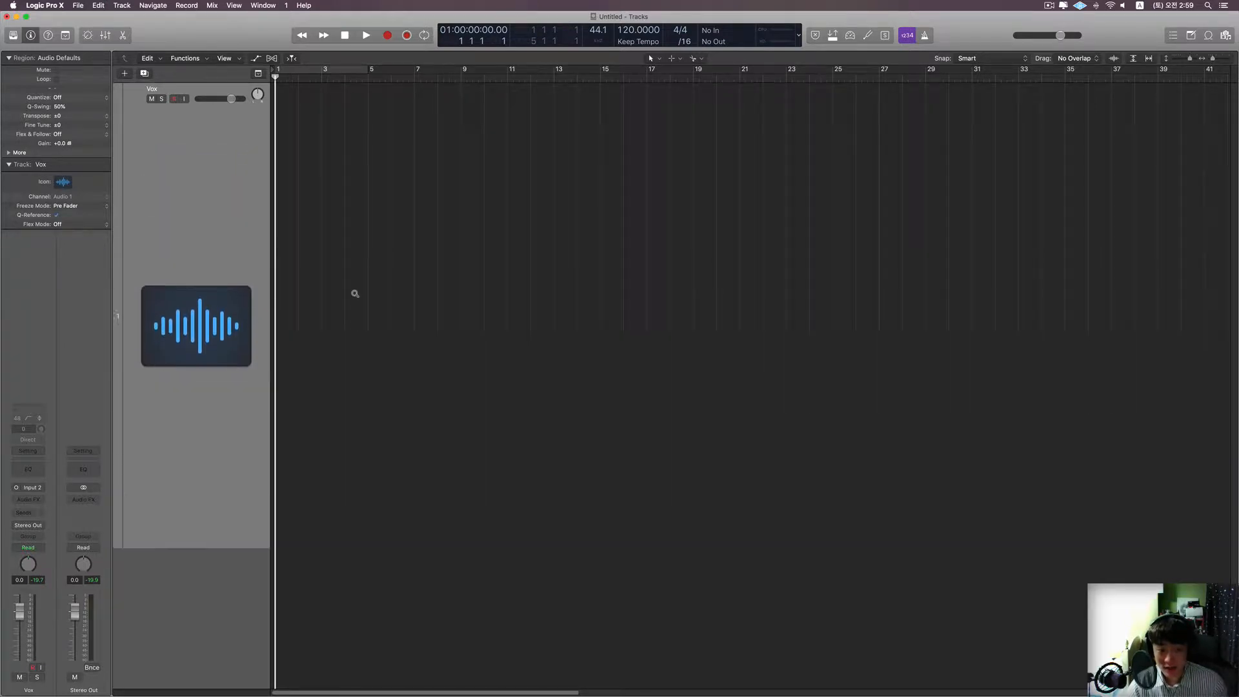
pyautogui.scroll(-4, 355, 293)
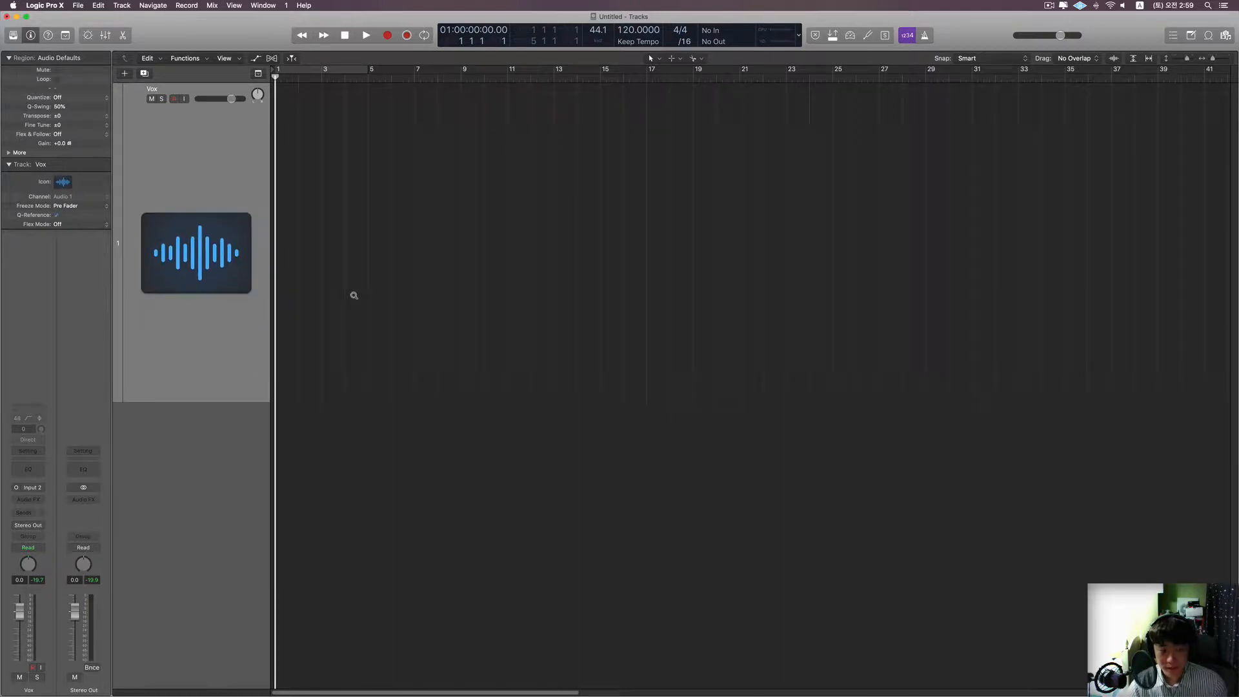
pyautogui.scroll(2, 354, 295)
pyautogui.scroll(-1, 354, 298)
pyautogui.scroll(1, 354, 298)
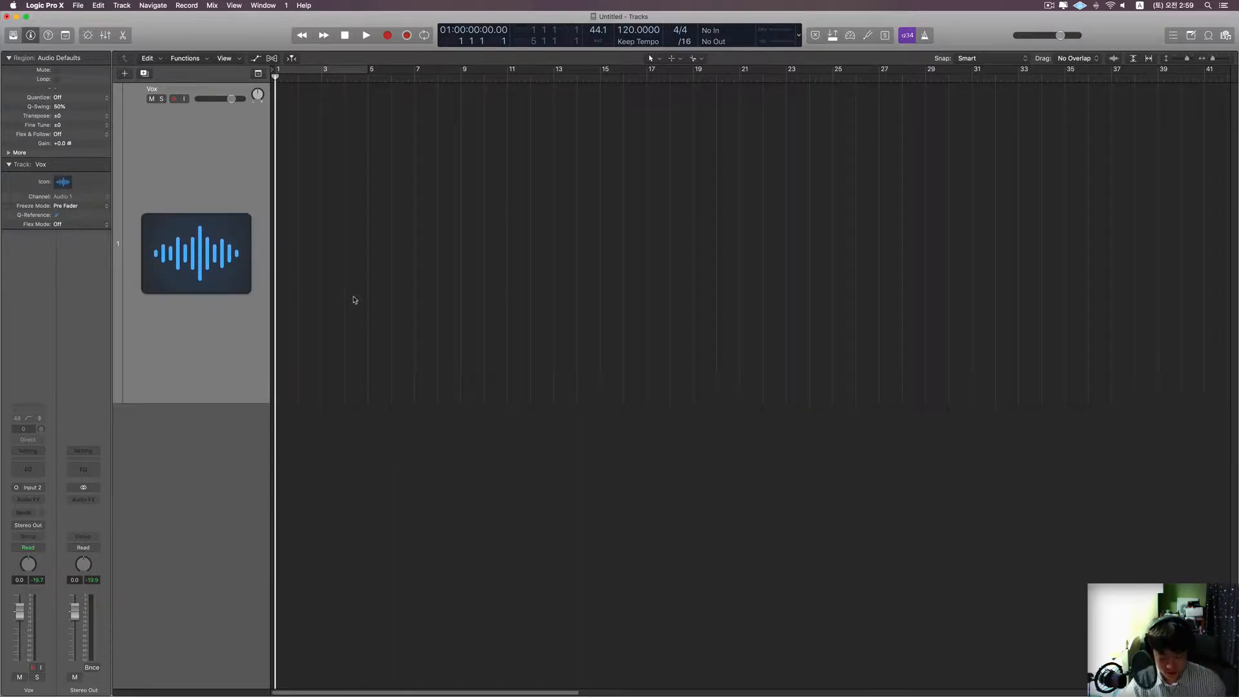
# - Zoom the timeline in horizontally to beat level, then back out to show about 16 bars
pyautogui.press('super+Right')
pyautogui.press('super+Right')
pyautogui.press('super+Right')
pyautogui.press('super+Right')
pyautogui.press('super+Right')
pyautogui.press('super+Right')
pyautogui.press('super+Right')
pyautogui.press('super+Right')
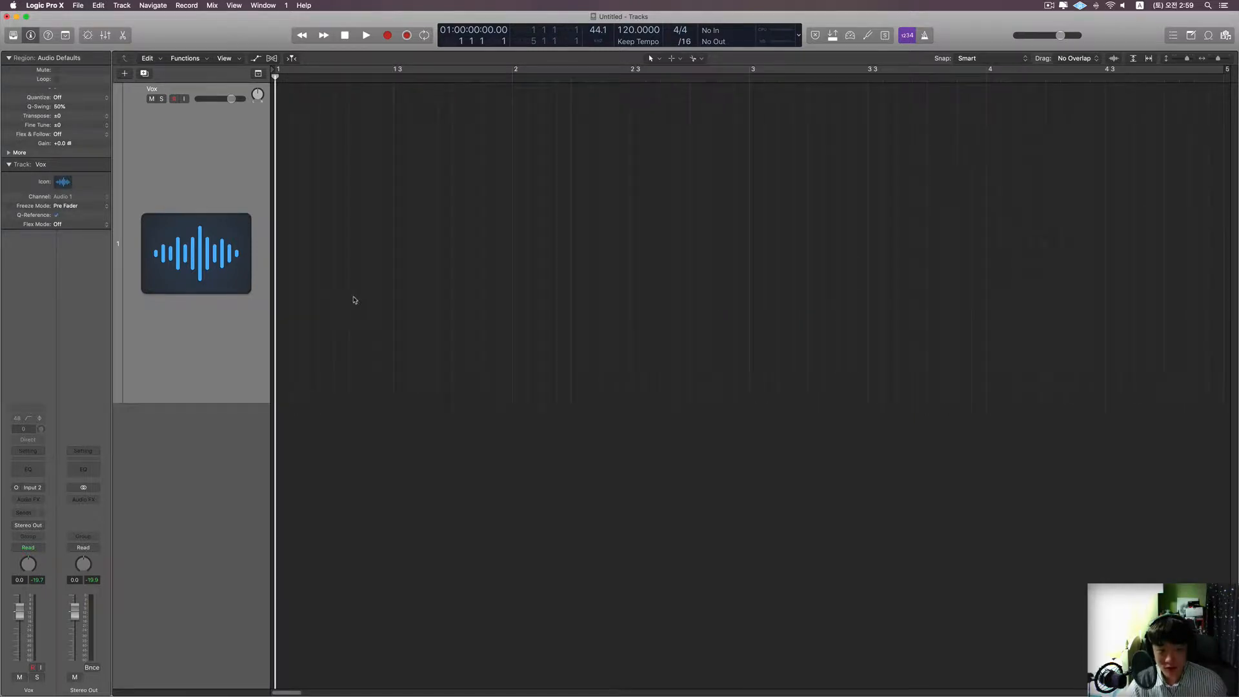
pyautogui.press('super+Left')
pyautogui.press('super+Left')
pyautogui.press('super+Left')
pyautogui.press('super+Left')
pyautogui.press('super+Left')
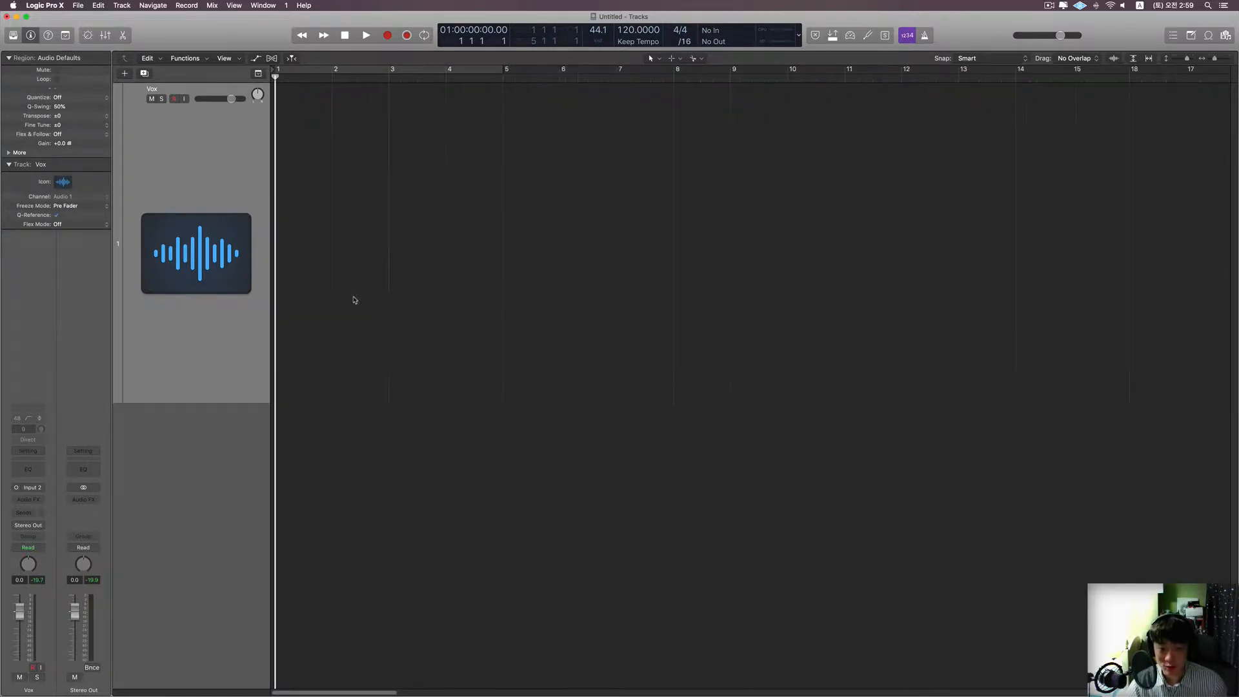
# - Adjust the Vox lane height and timeline zoom together, leaving the lane taller and about 14 bars in view
pyautogui.scroll(5, 354, 301)
pyautogui.scroll(-4, 355, 300)
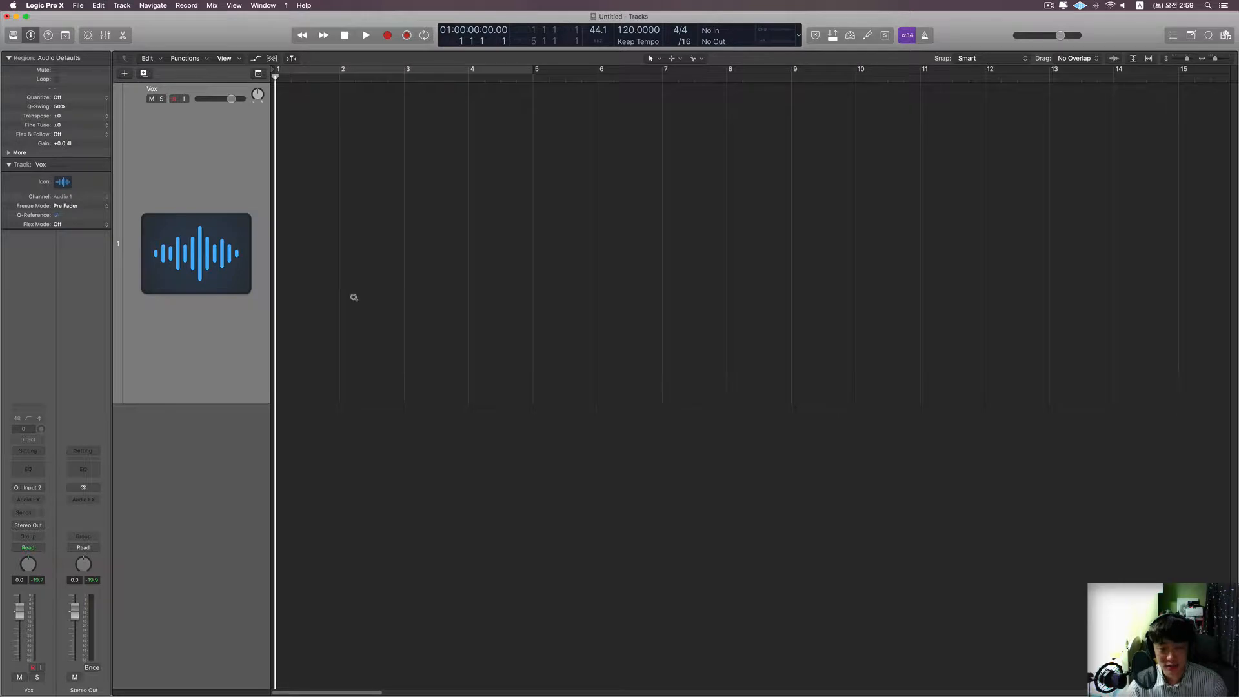
pyautogui.scroll(4, 354, 298)
pyautogui.scroll(-2, 354, 297)
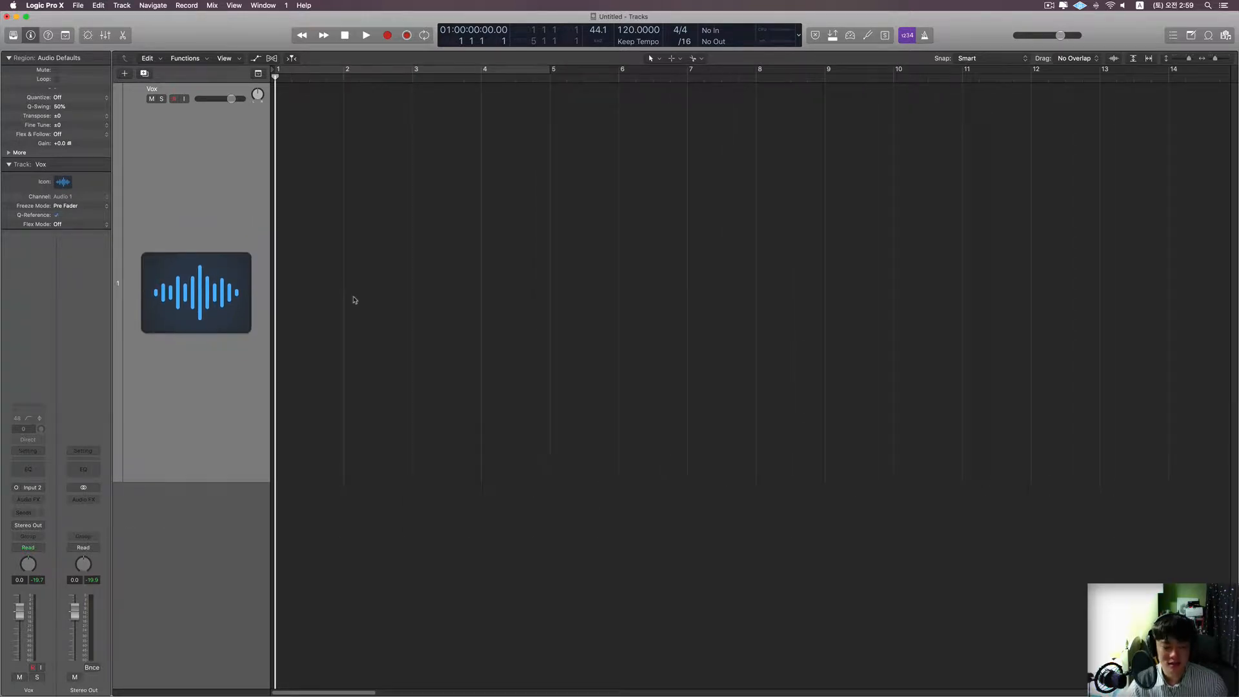
pyautogui.scroll(1, 354, 301)
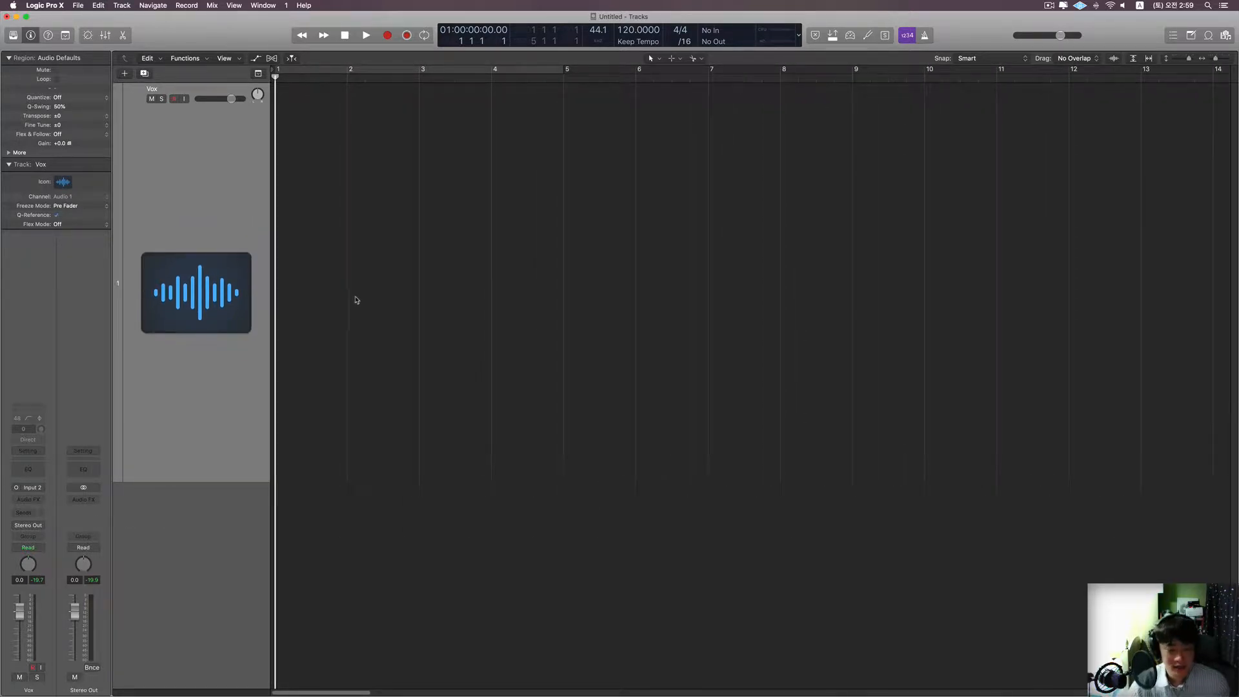
pyautogui.scroll(-2, 368, 294)
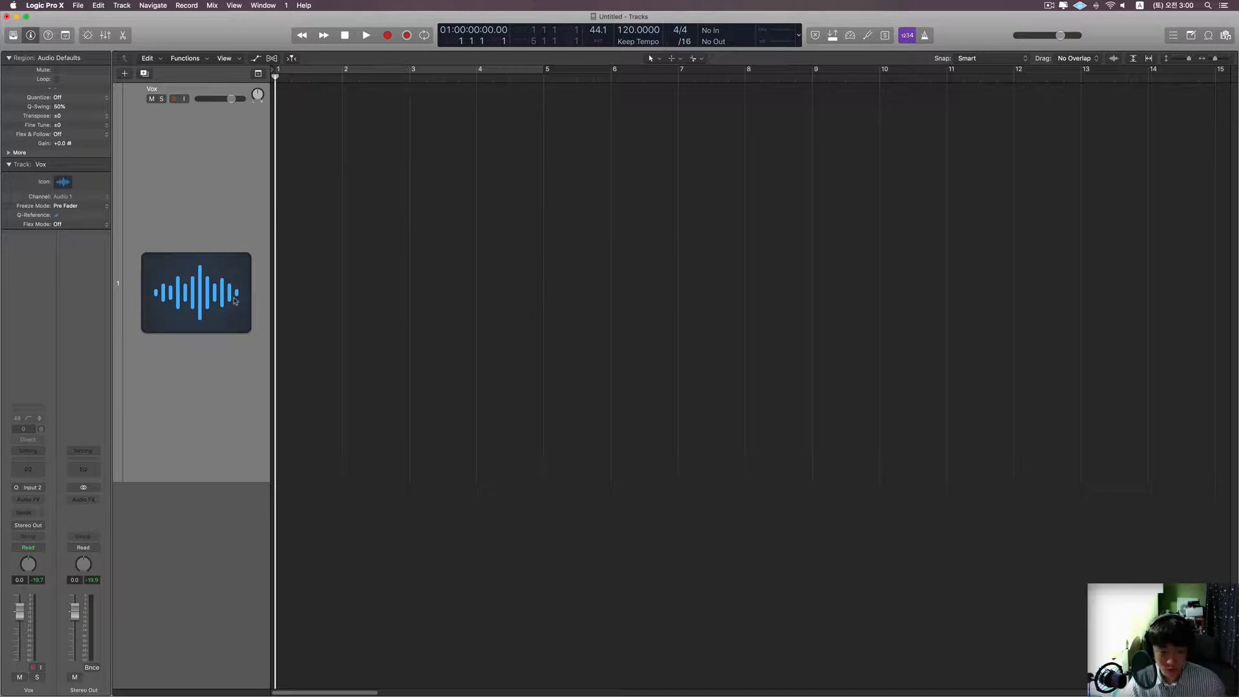
# - Change the Vox track's icon to the single condenser microphone from the Other category
pyautogui.click(209, 300)
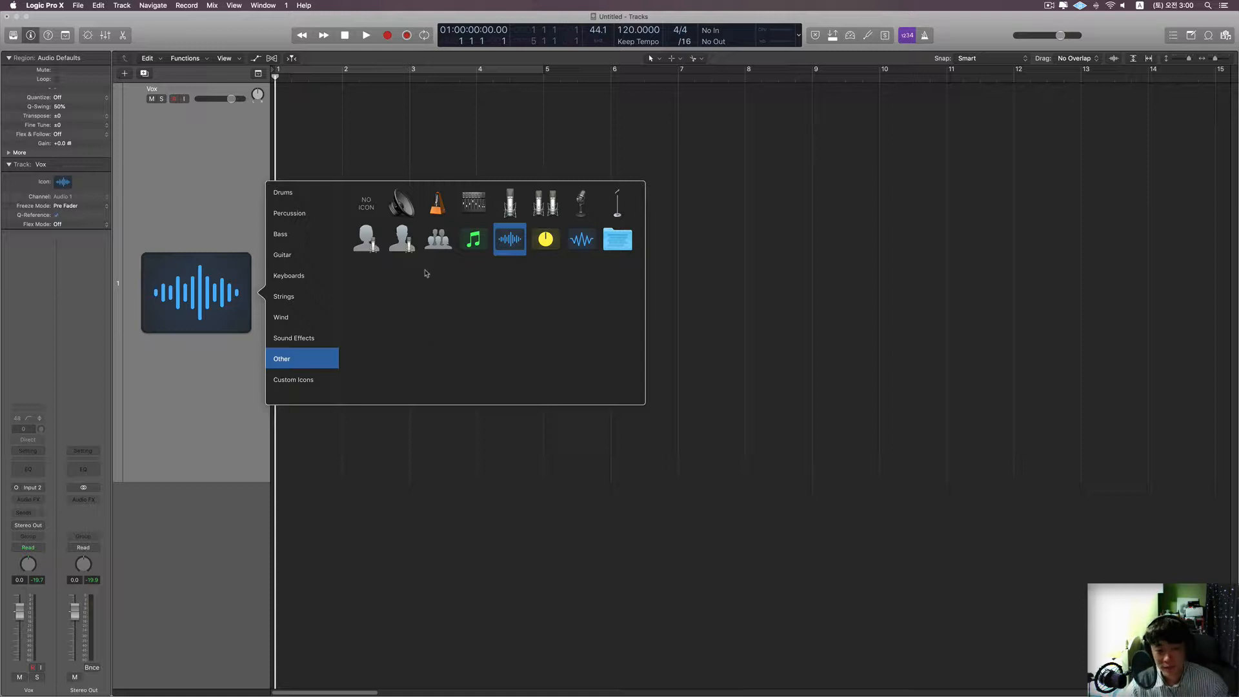
pyautogui.click(509, 215)
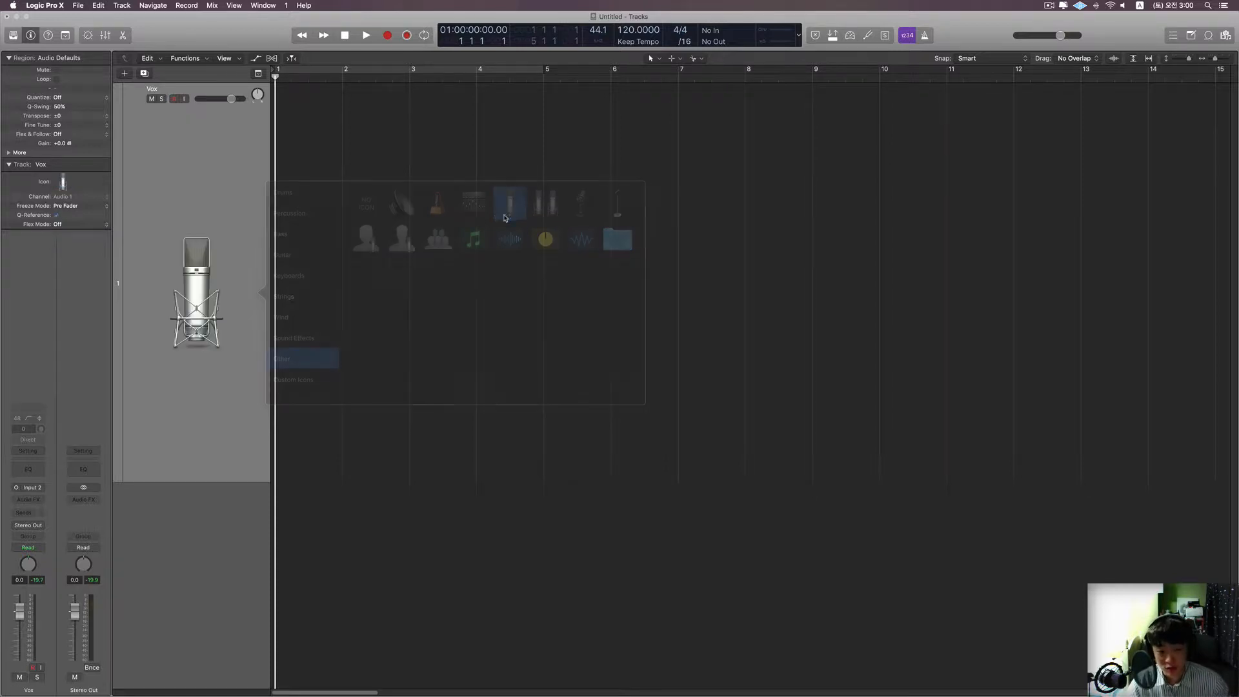
pyautogui.click(207, 292)
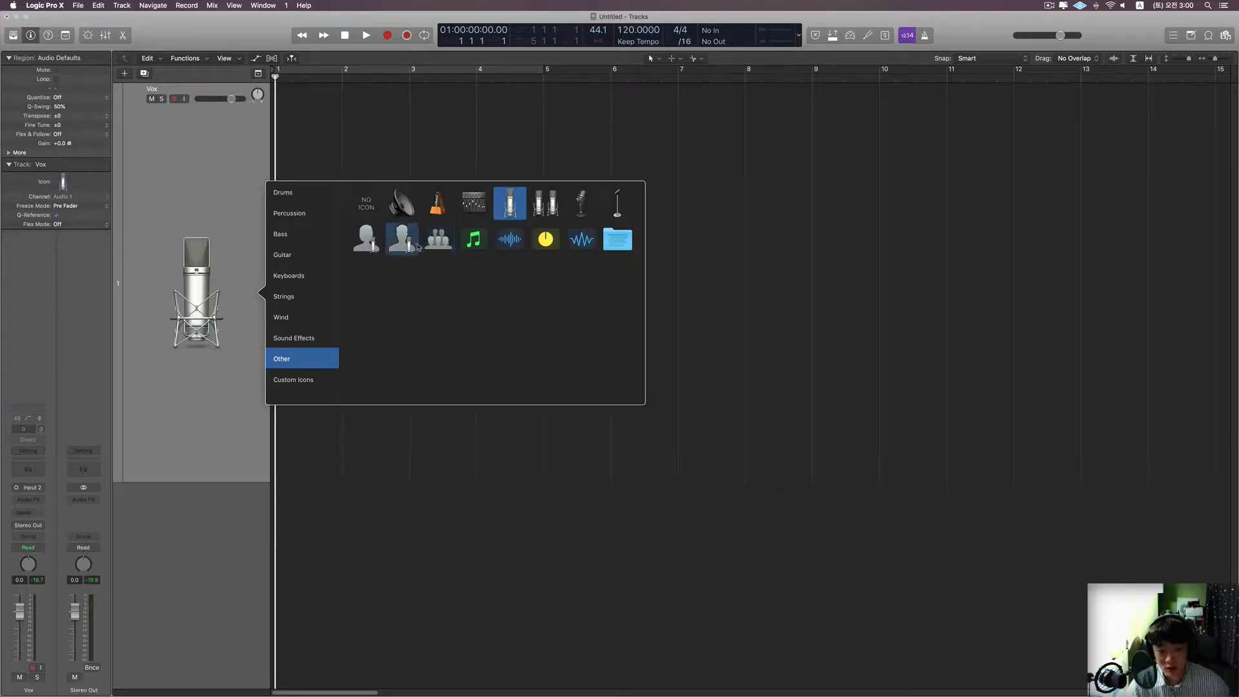
pyautogui.click(572, 483)
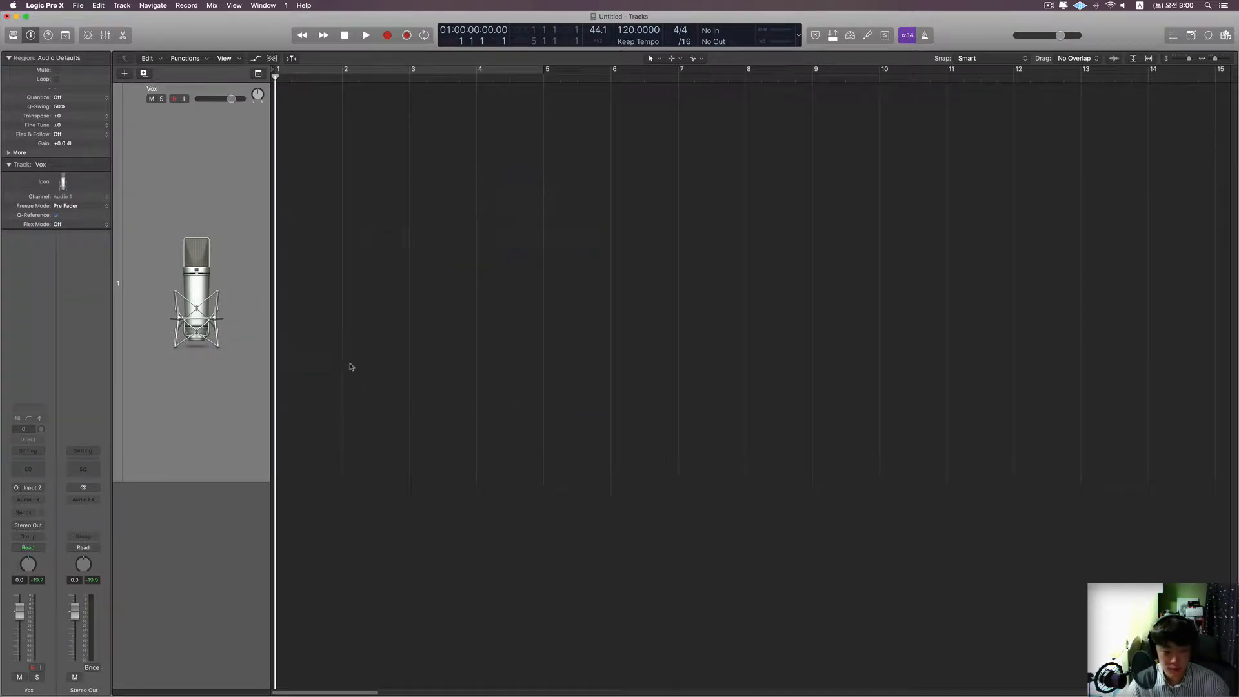
pyautogui.scroll(-2, 351, 366)
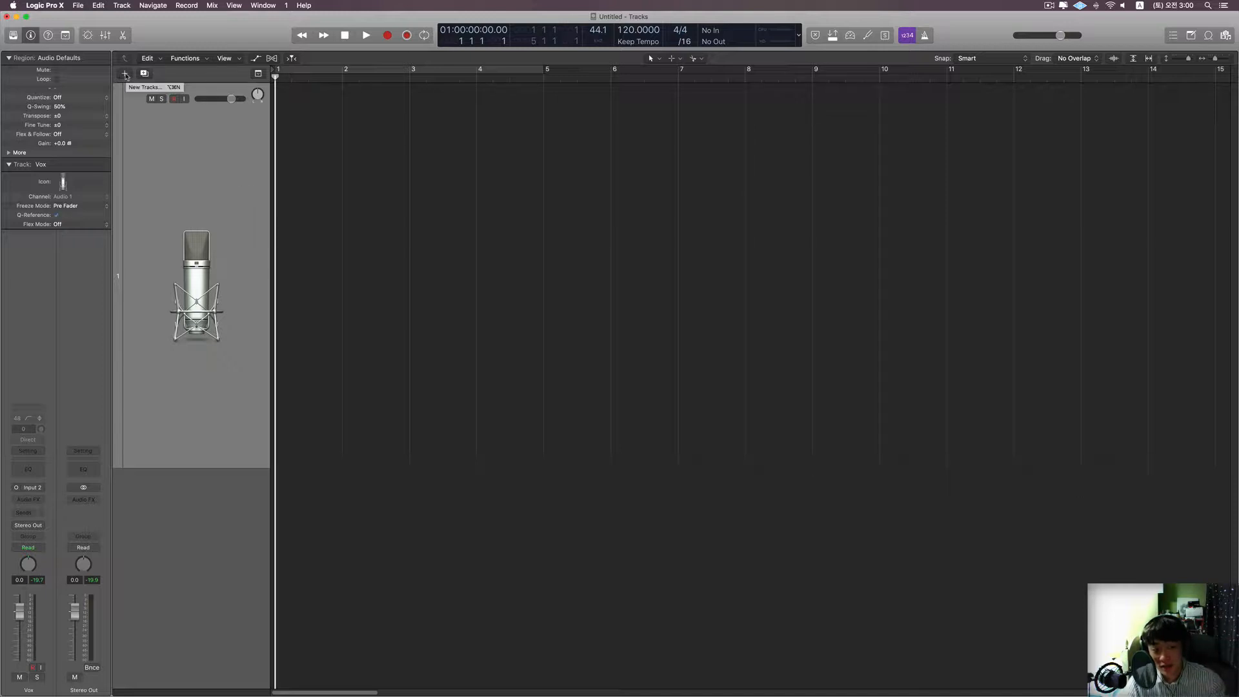
# - Create one new audio track and move it above the Vox track
pyautogui.click(125, 74)
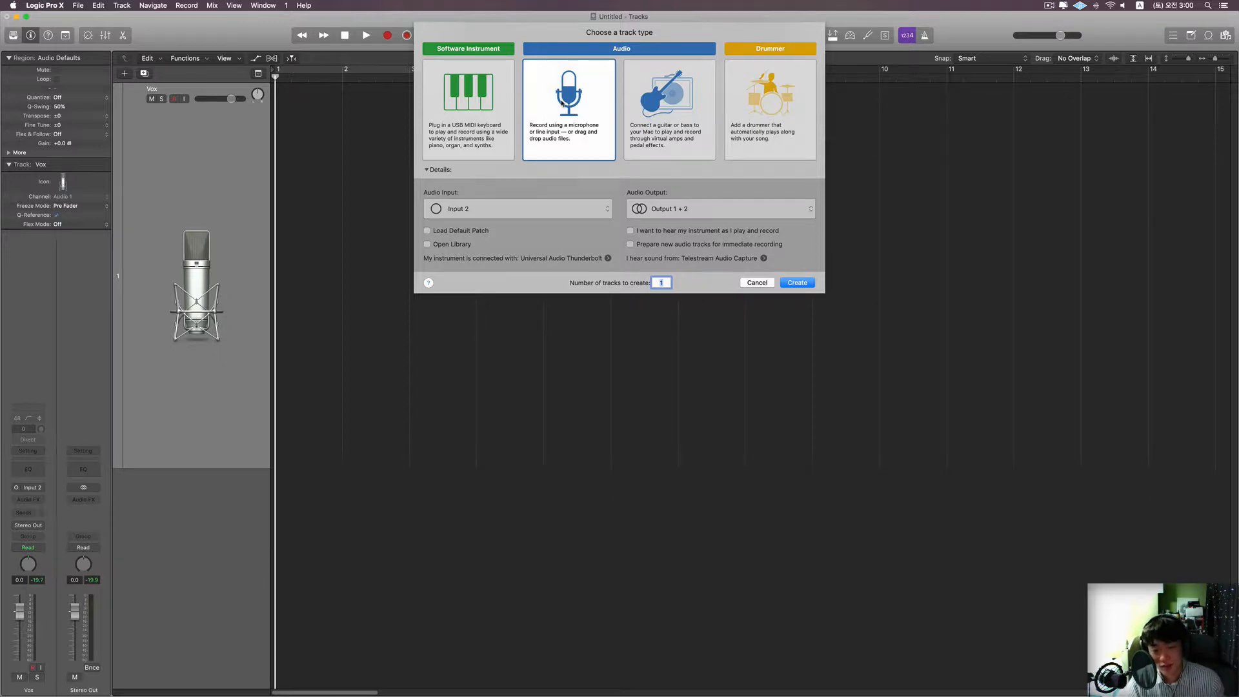
pyautogui.doubleClick(562, 102)
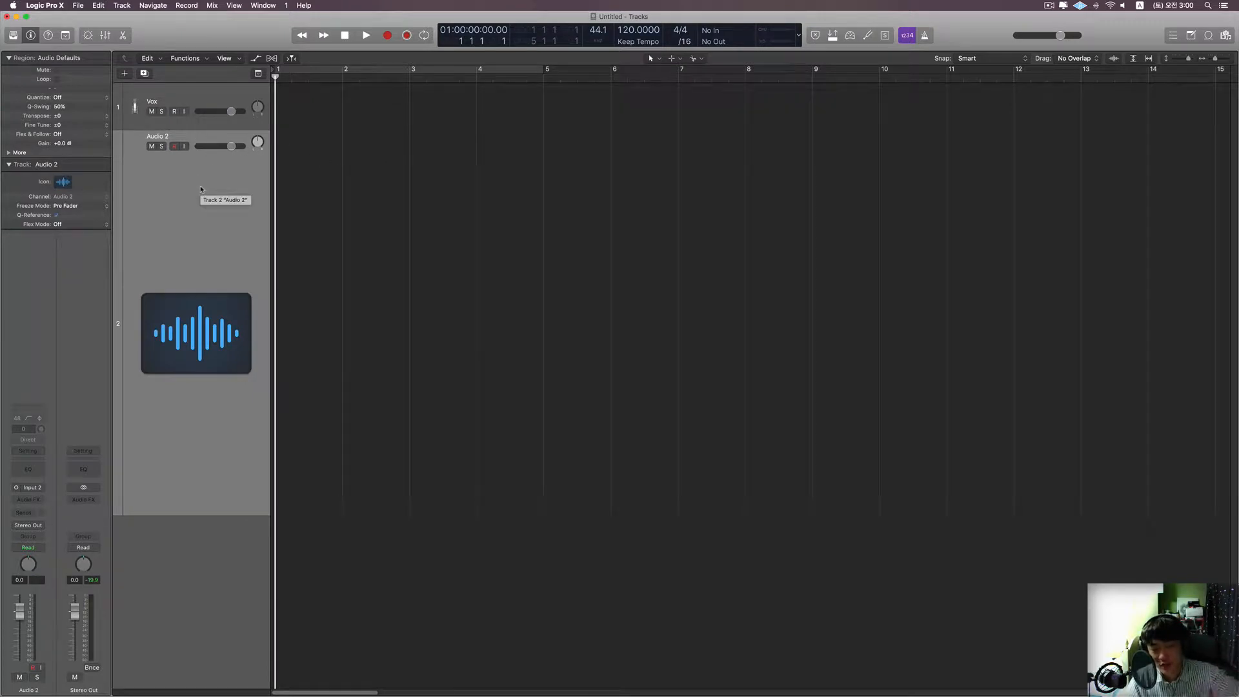
pyautogui.moveTo(201, 187); pyautogui.dragTo(195, 100)
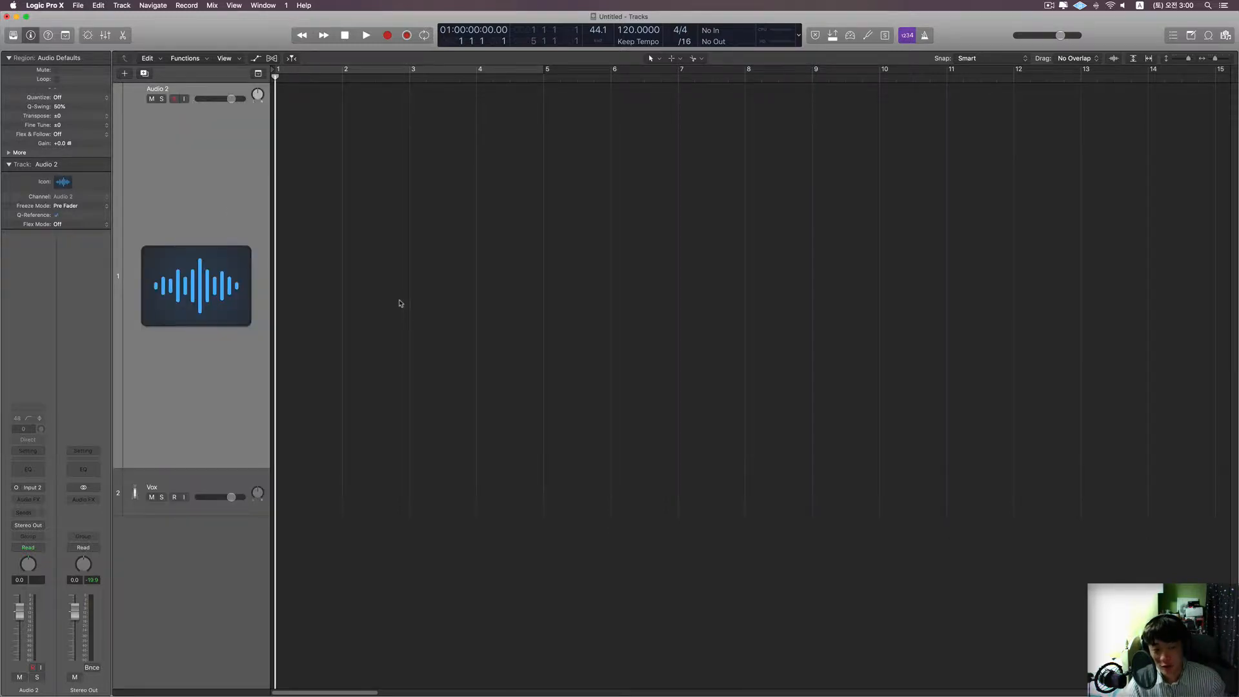
# - Import the audio file 폴킴_안녕 (Inst.).mp3 from the Desktop onto the Audio 2 track at bar 1
pyautogui.scroll(3, 399, 304)
pyautogui.scroll(1, 391, 311)
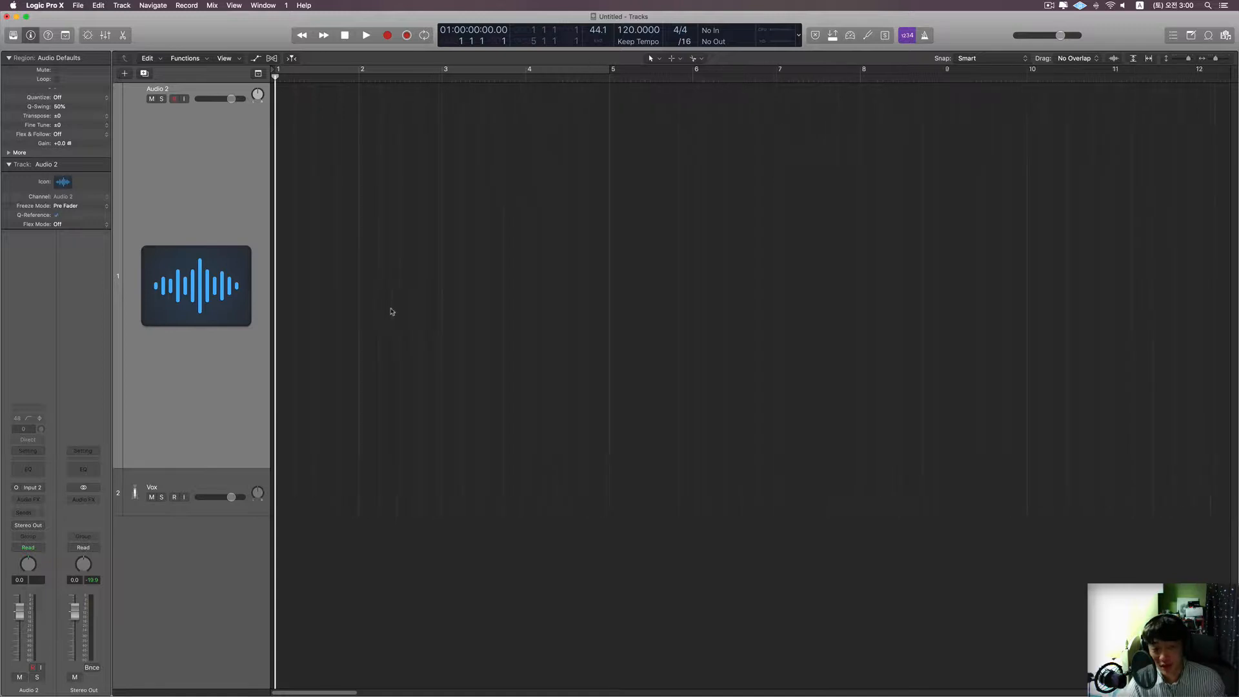
pyautogui.scroll(3, 390, 312)
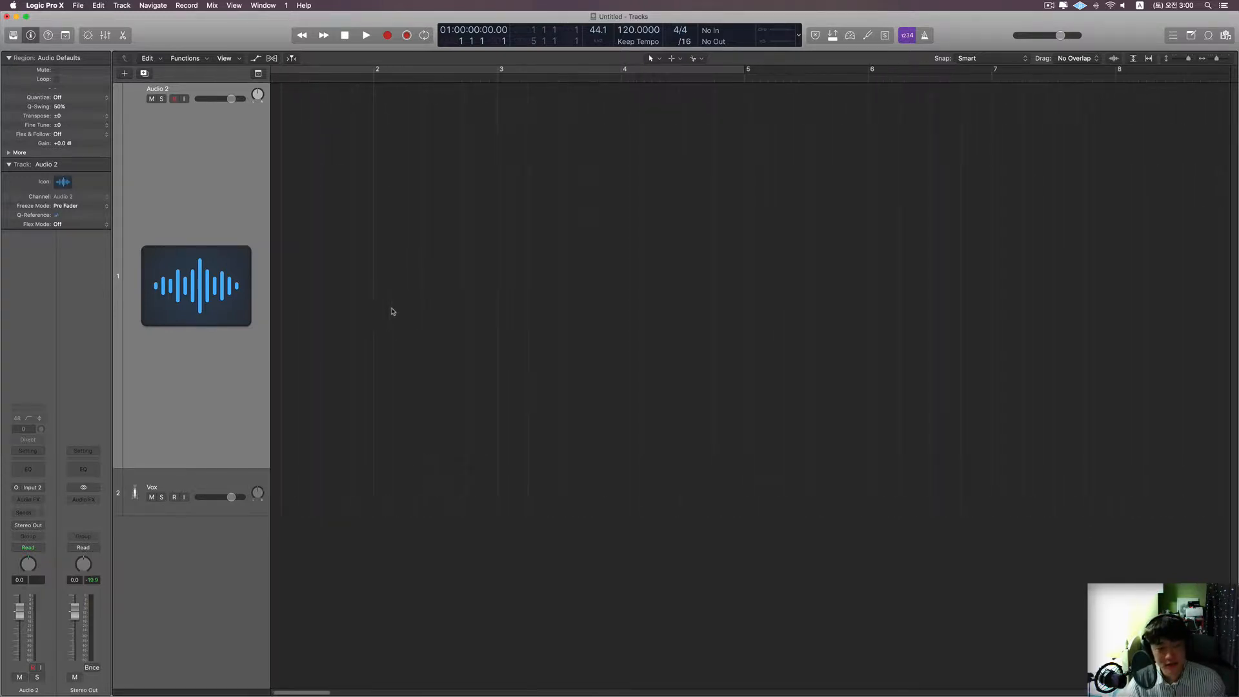
pyautogui.hscroll(-2, 391, 312)
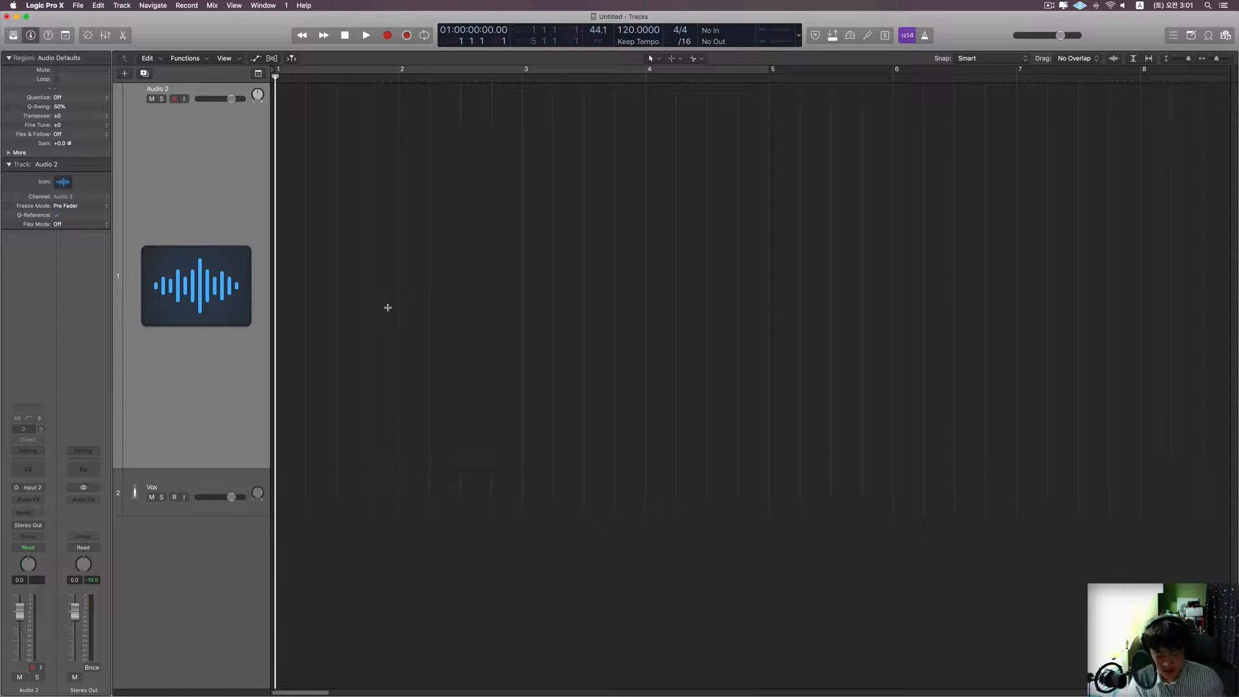
pyautogui.click(78, 6)
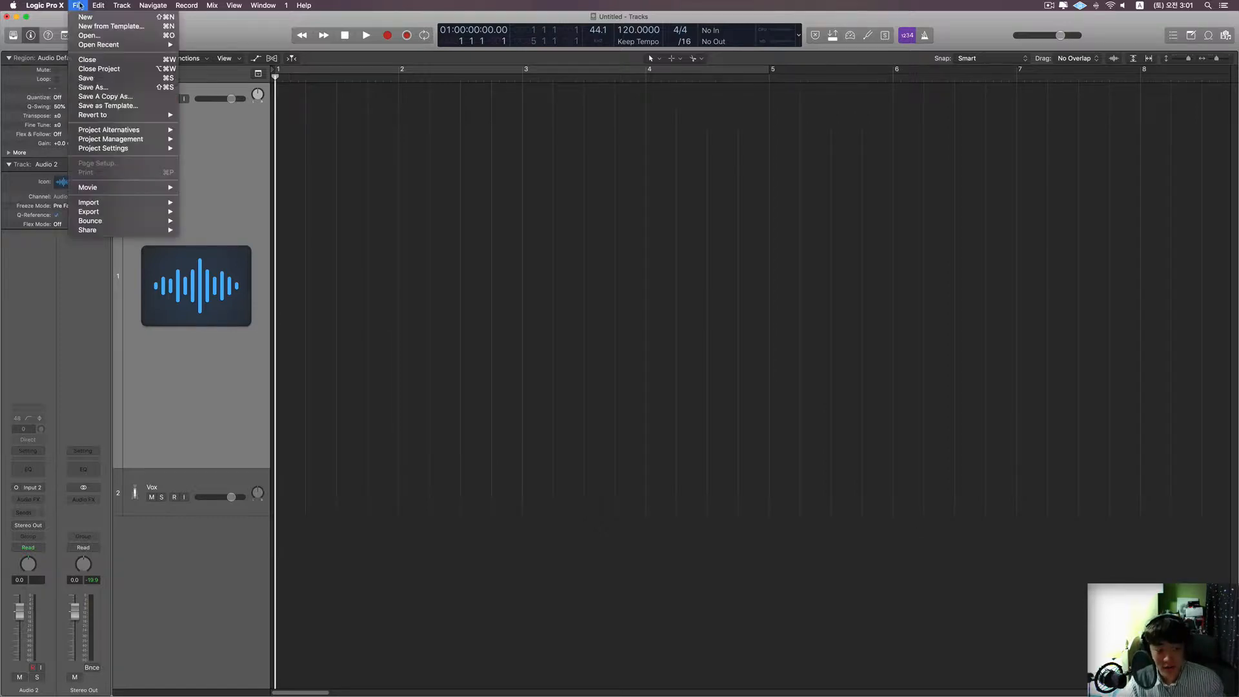
pyautogui.moveTo(126, 209)
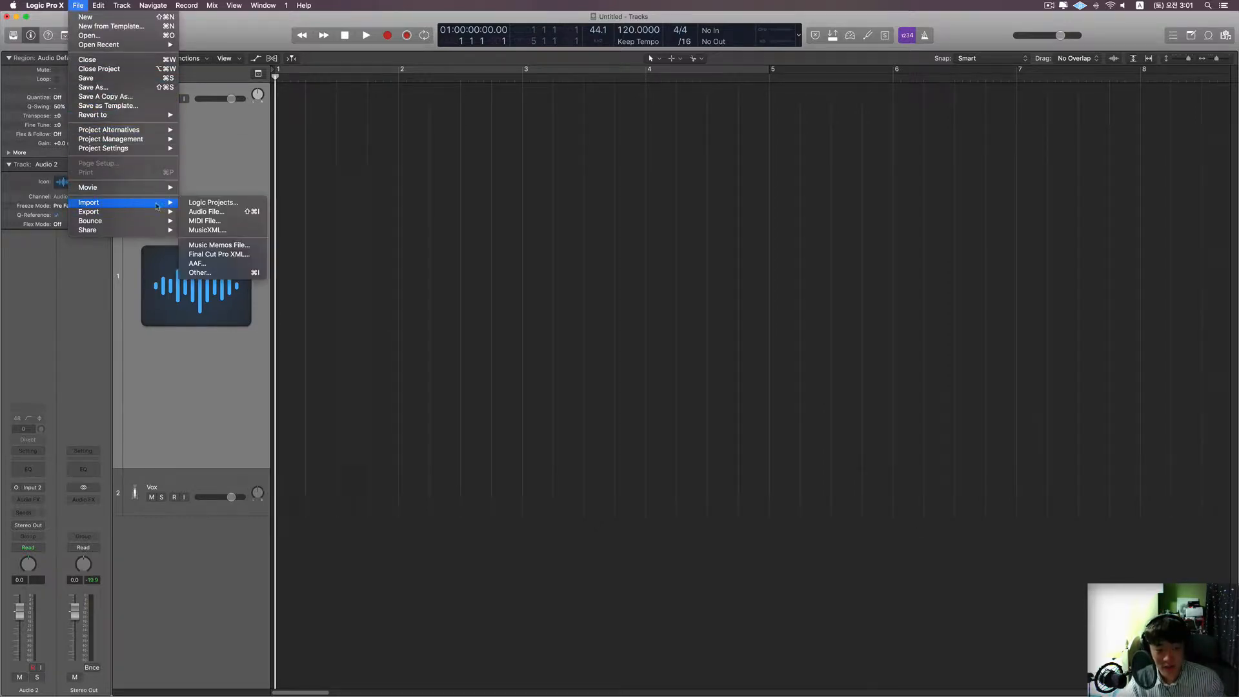
pyautogui.click(205, 213)
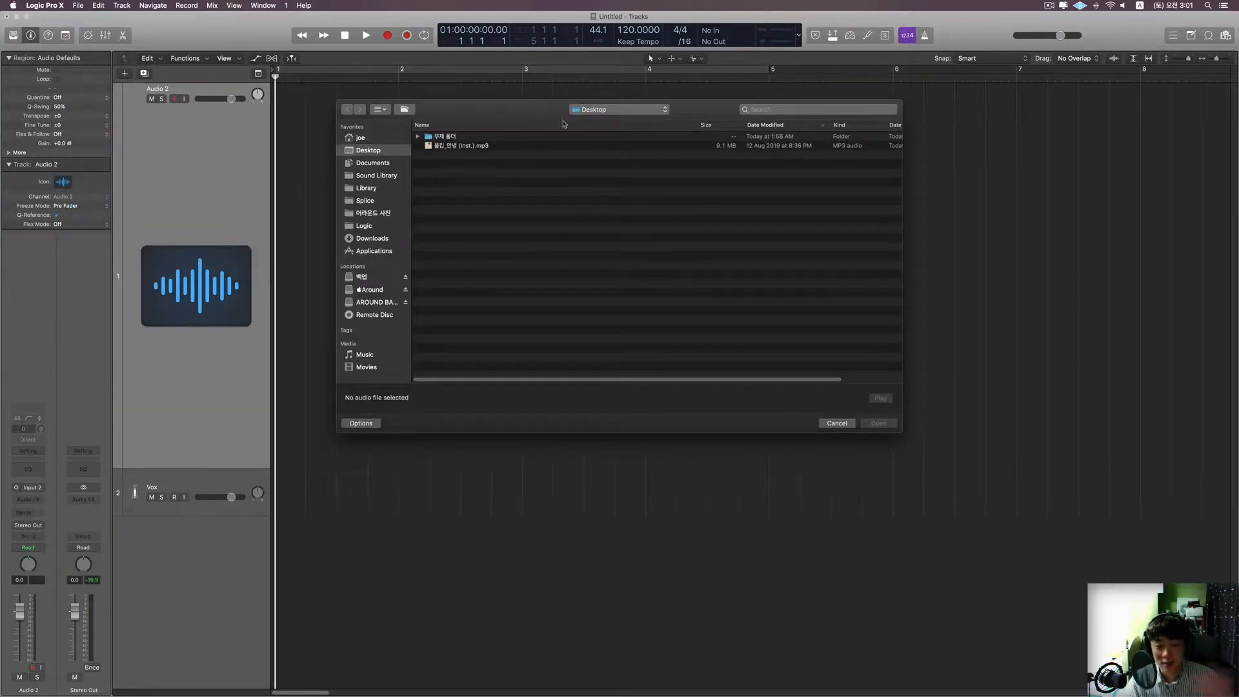
pyautogui.click(455, 147)
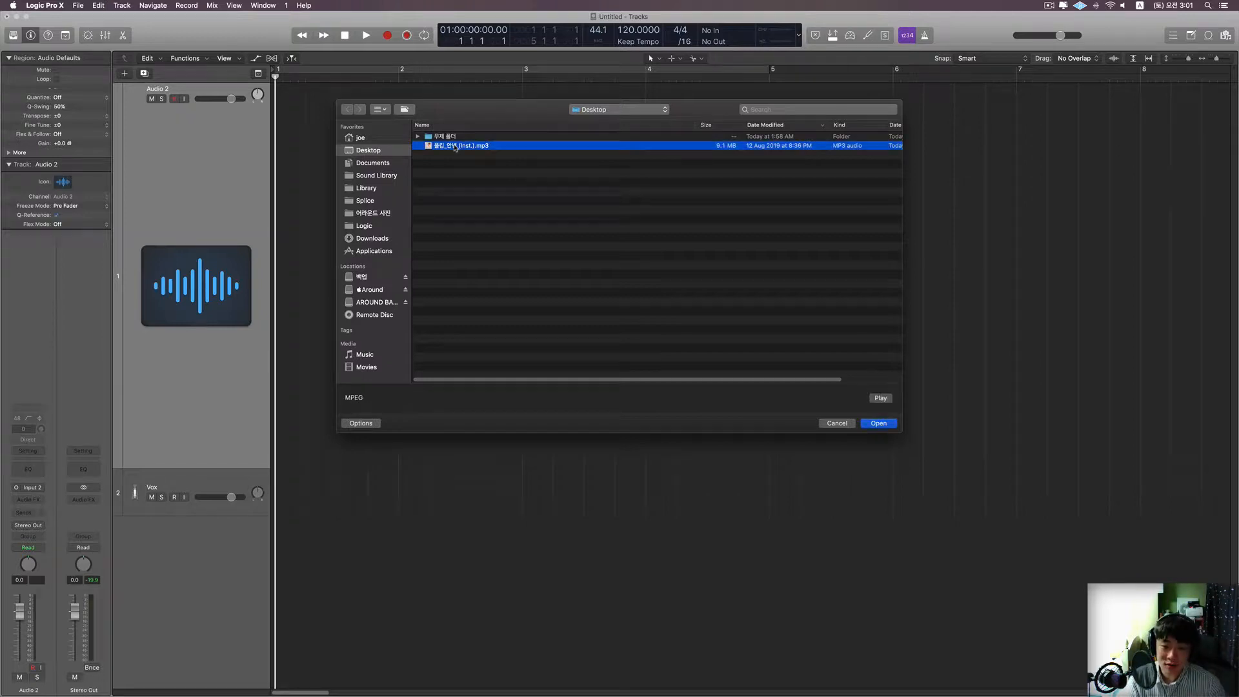
pyautogui.click(877, 424)
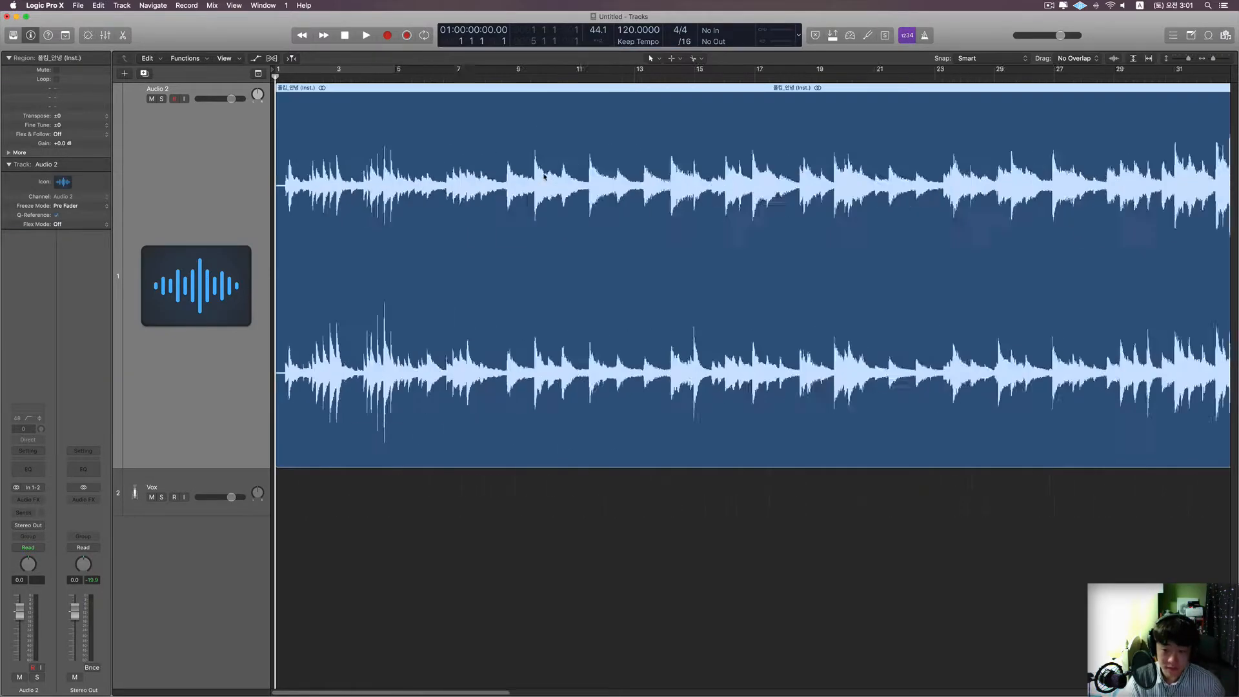
# - Examine the imported instrumental's waveform at several horizontal zoom levels
pyautogui.press('super+Right')
pyautogui.press('super+Right')
pyautogui.press('super+Right')
pyautogui.press('super+Right')
pyautogui.press('super+Right')
pyautogui.press('super+Right')
pyautogui.press('super+Right')
pyautogui.press('super+Right')
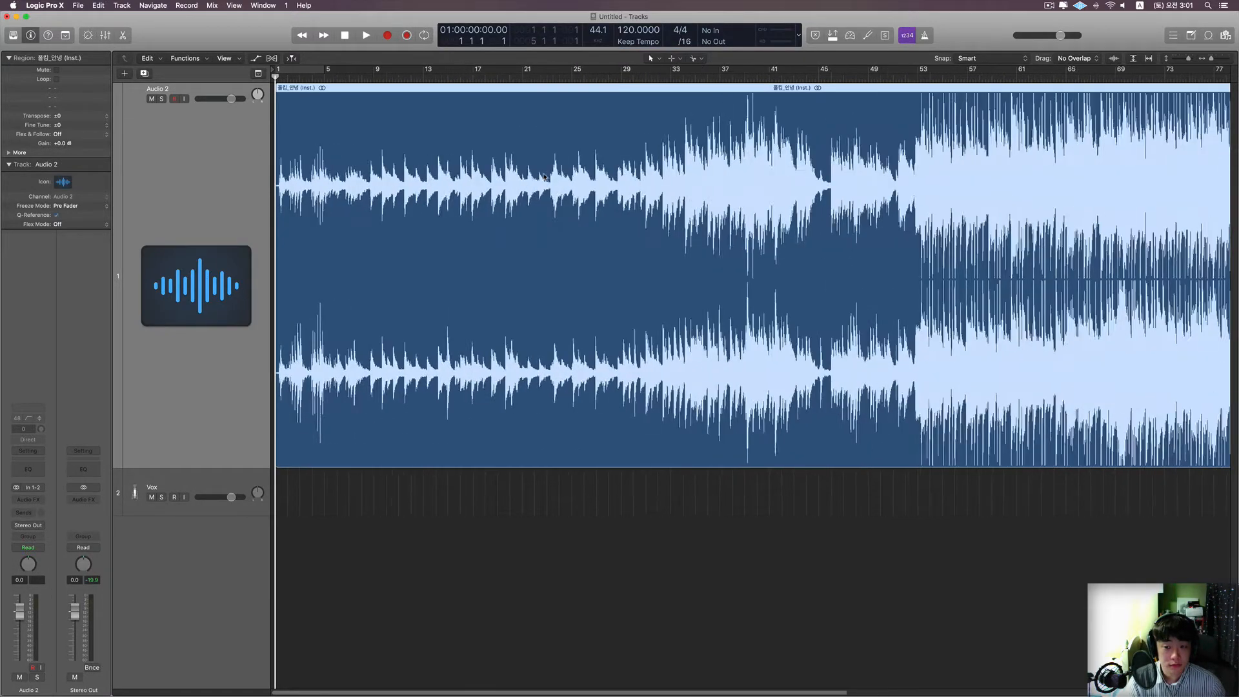
pyautogui.press('super+Right')
pyautogui.press('super+Right')
pyautogui.press('super+Right')
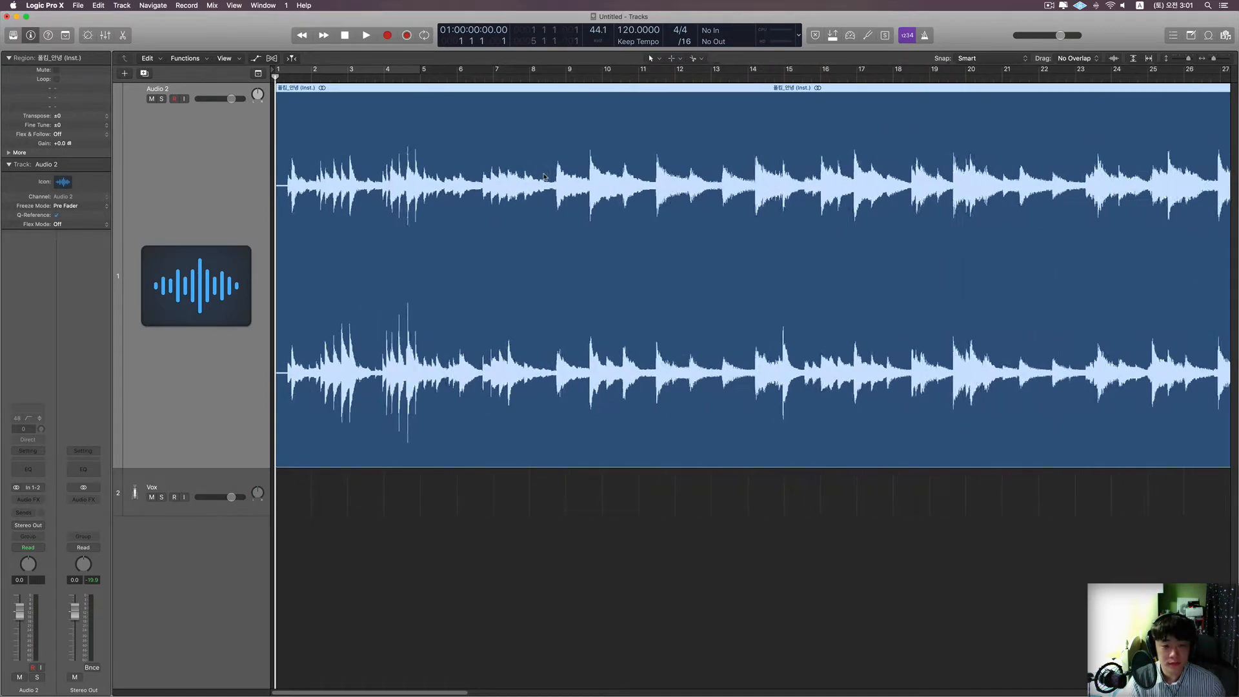
pyautogui.press('super+Left')
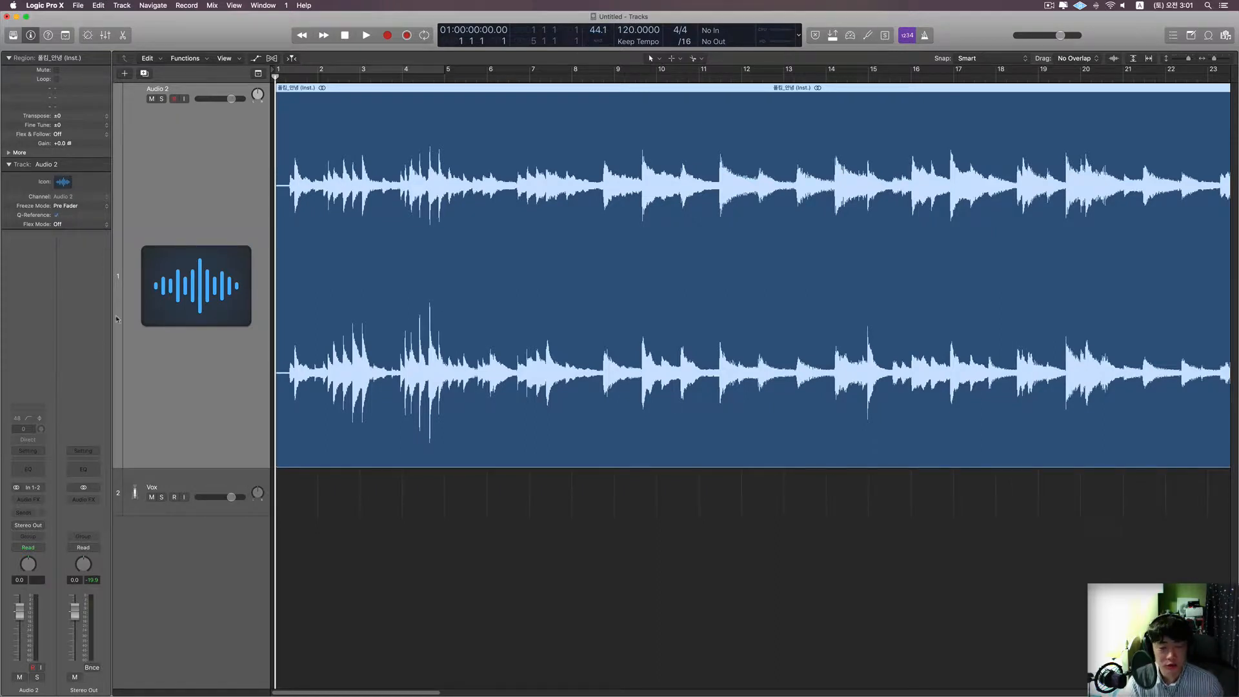
pyautogui.scroll(-3, 511, 392)
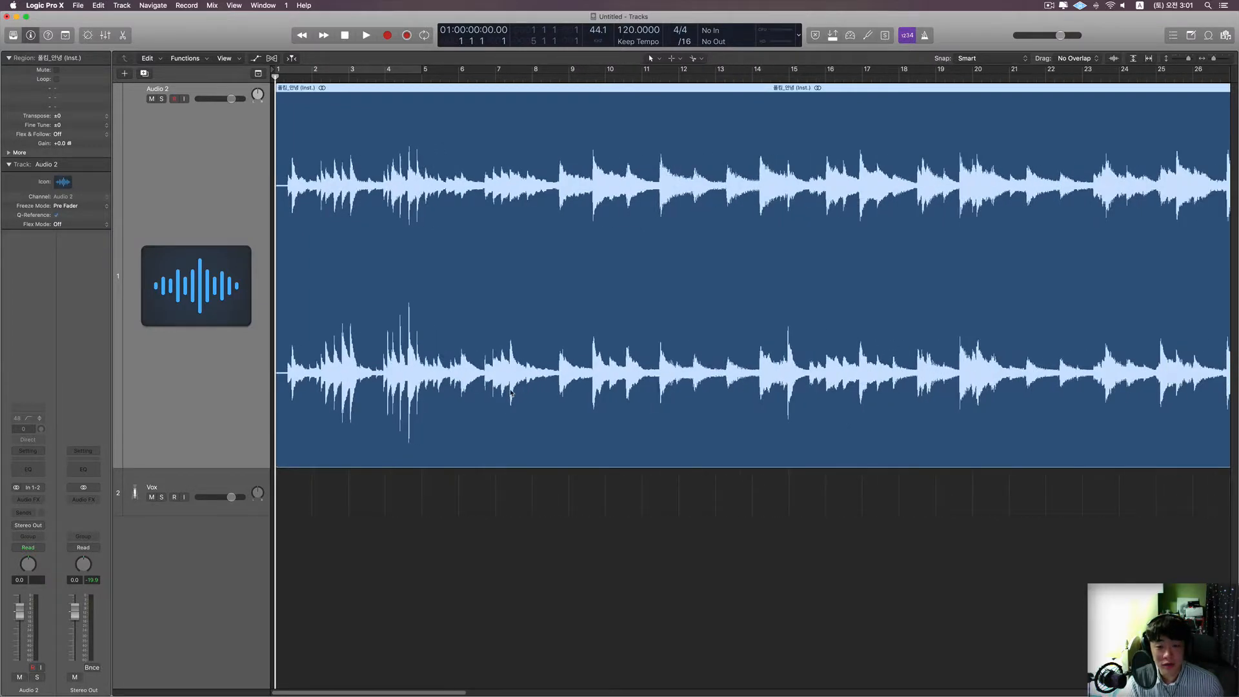
pyautogui.scroll(-2, 511, 393)
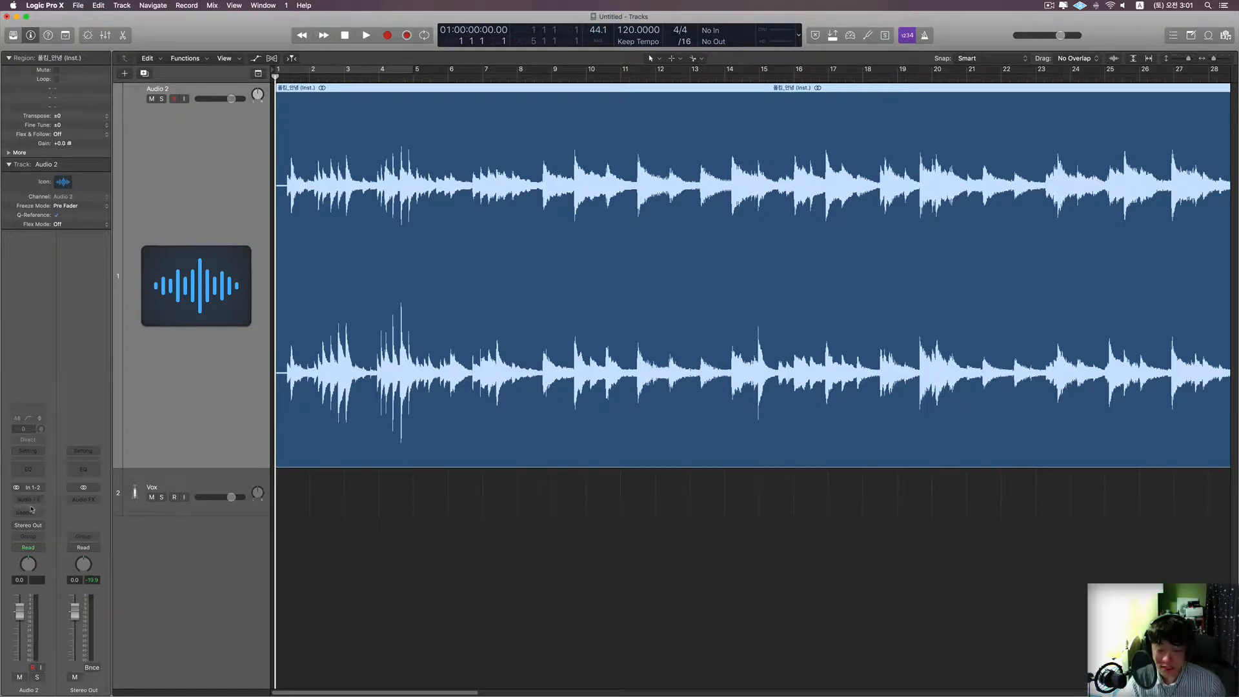
# - Insert the stereo BPM Counter on the Audio 2 track, move its window over the waveform and fit the whole region in view
pyautogui.click(35, 501)
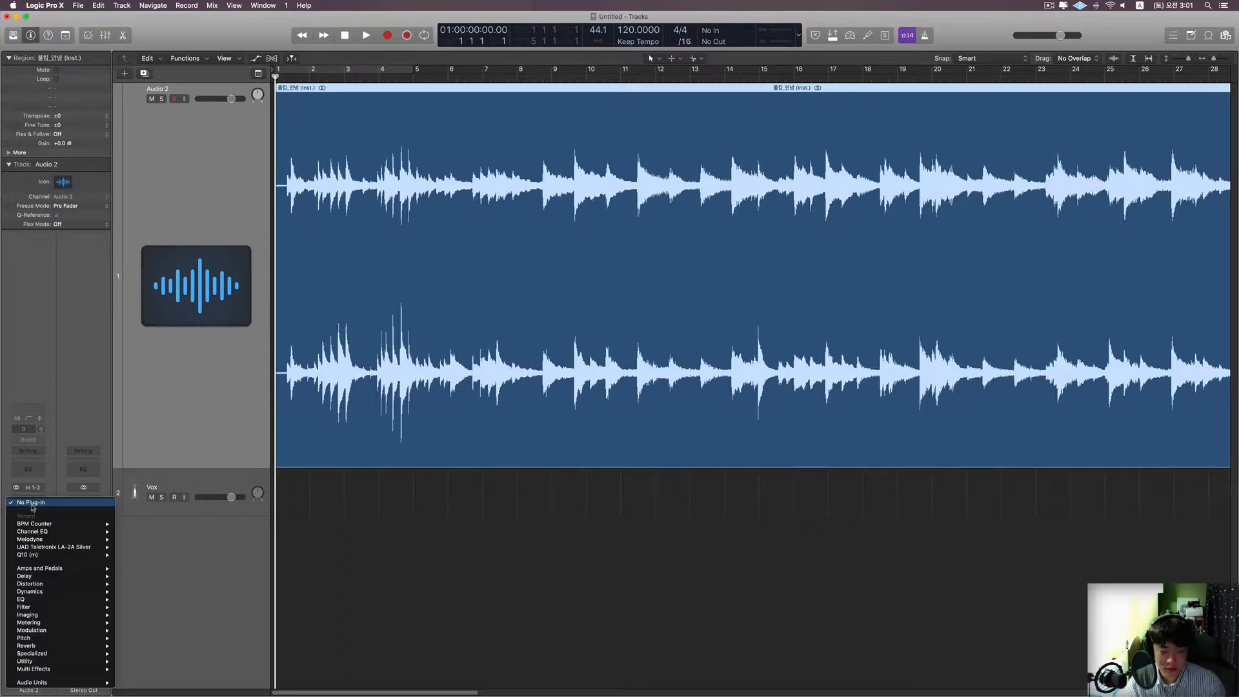
pyautogui.moveTo(60, 624)
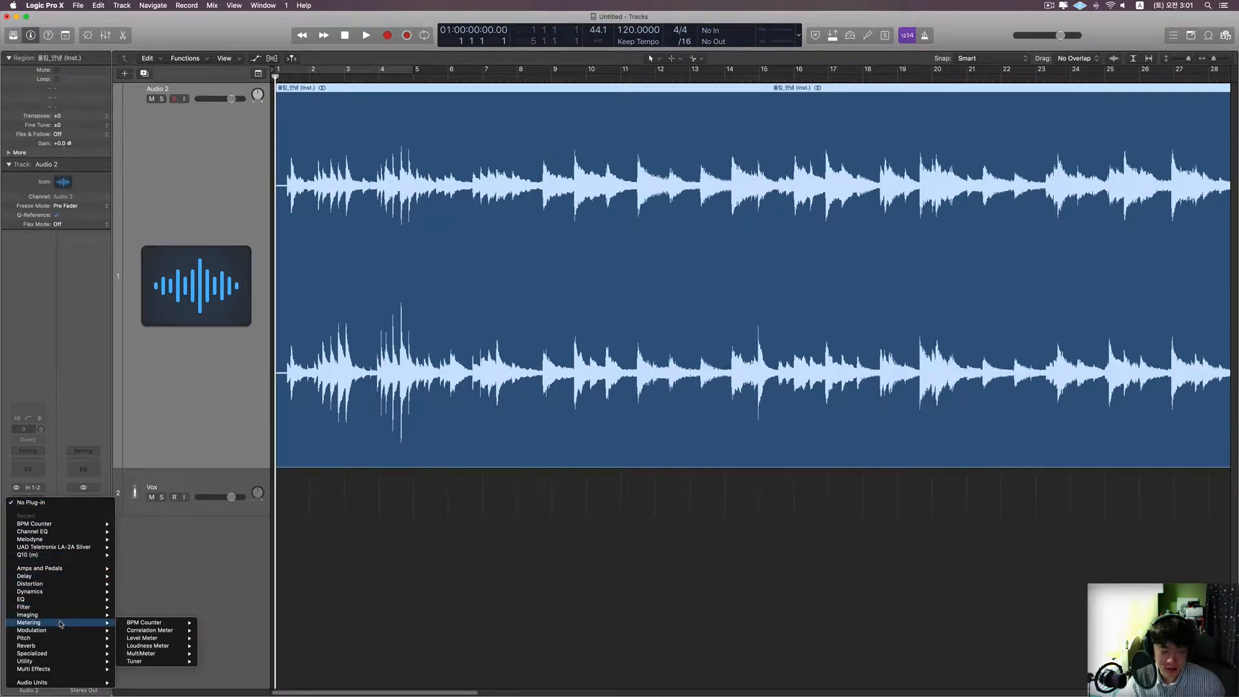
pyautogui.moveTo(162, 623)
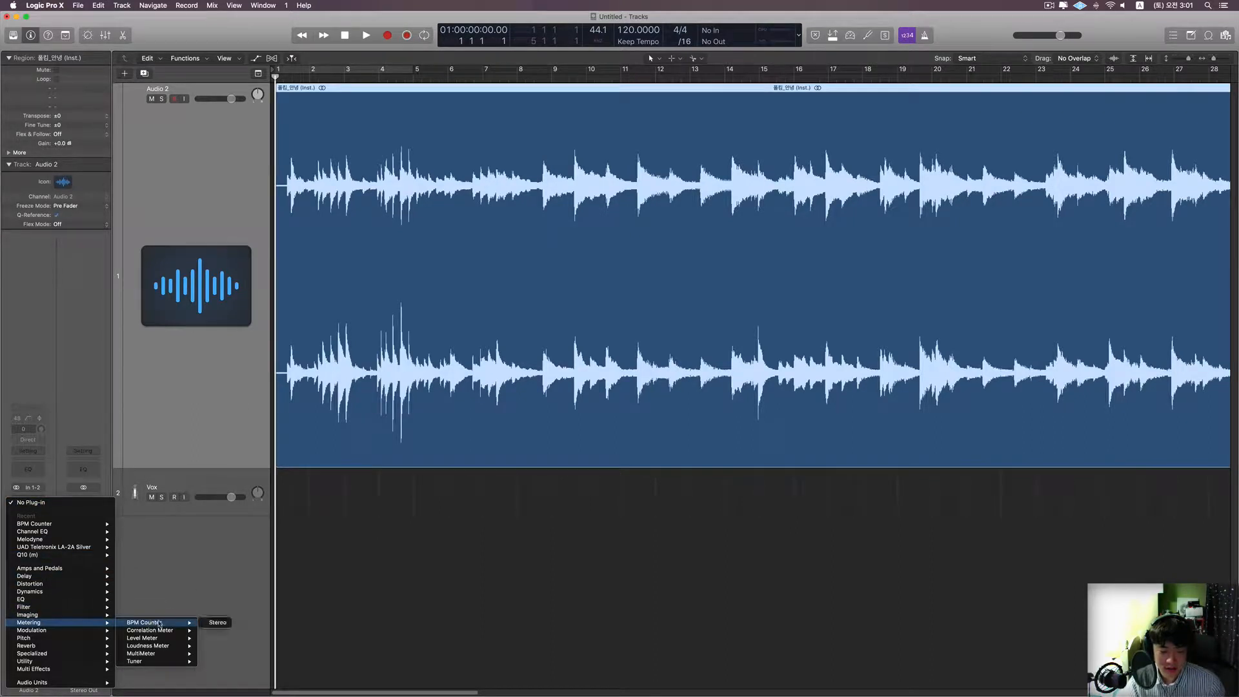
pyautogui.click(209, 624)
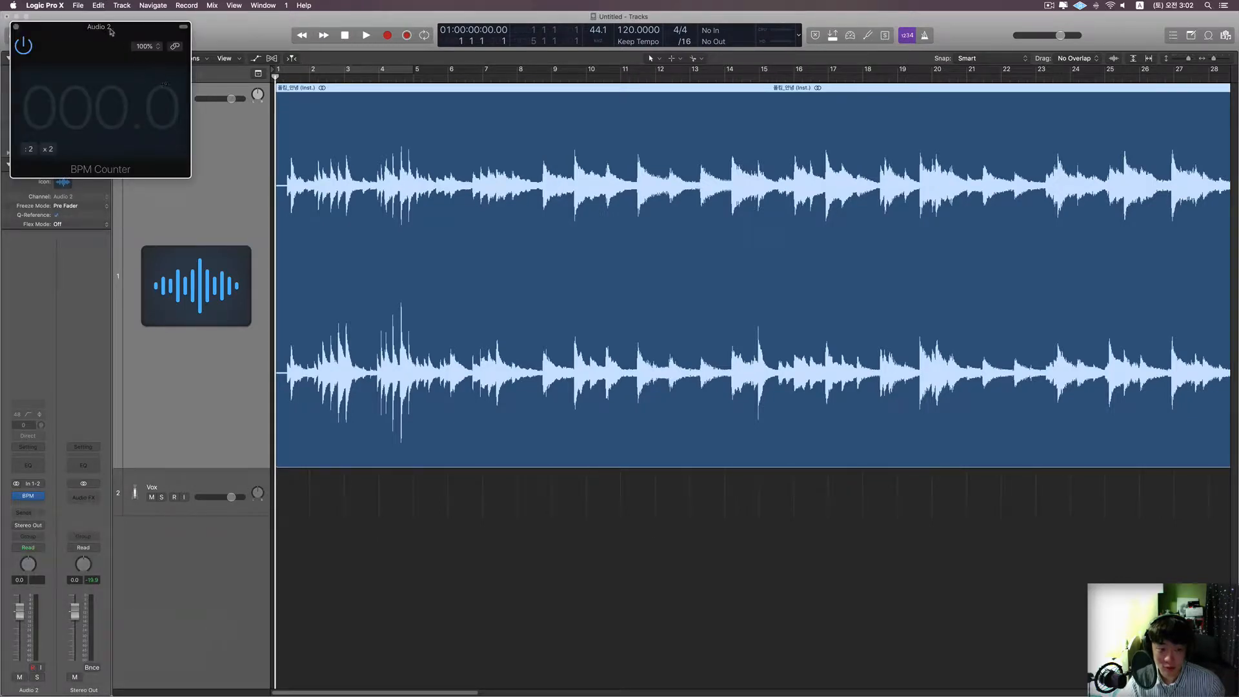
pyautogui.moveTo(108, 30); pyautogui.dragTo(533, 264)
pyautogui.press('z')
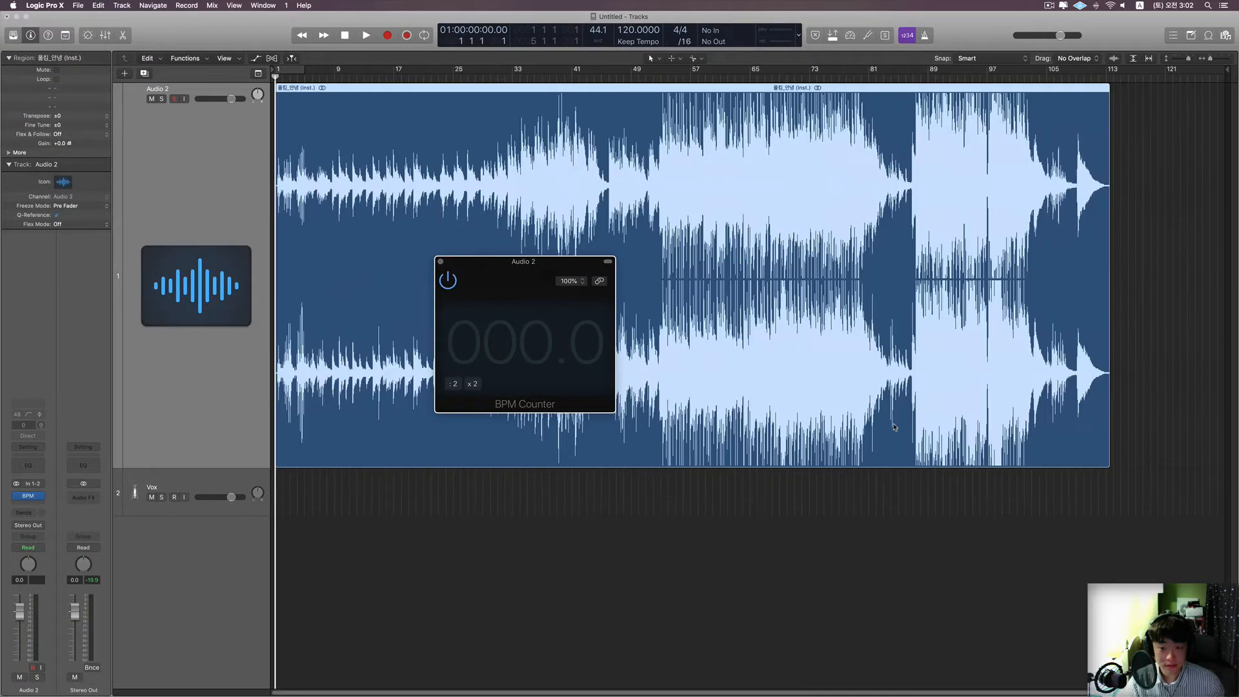
# - Place the playhead at bar 53 and lower the Audio 2 track's volume to about -14.8 dB
pyautogui.click(662, 79)
pyautogui.press('z')
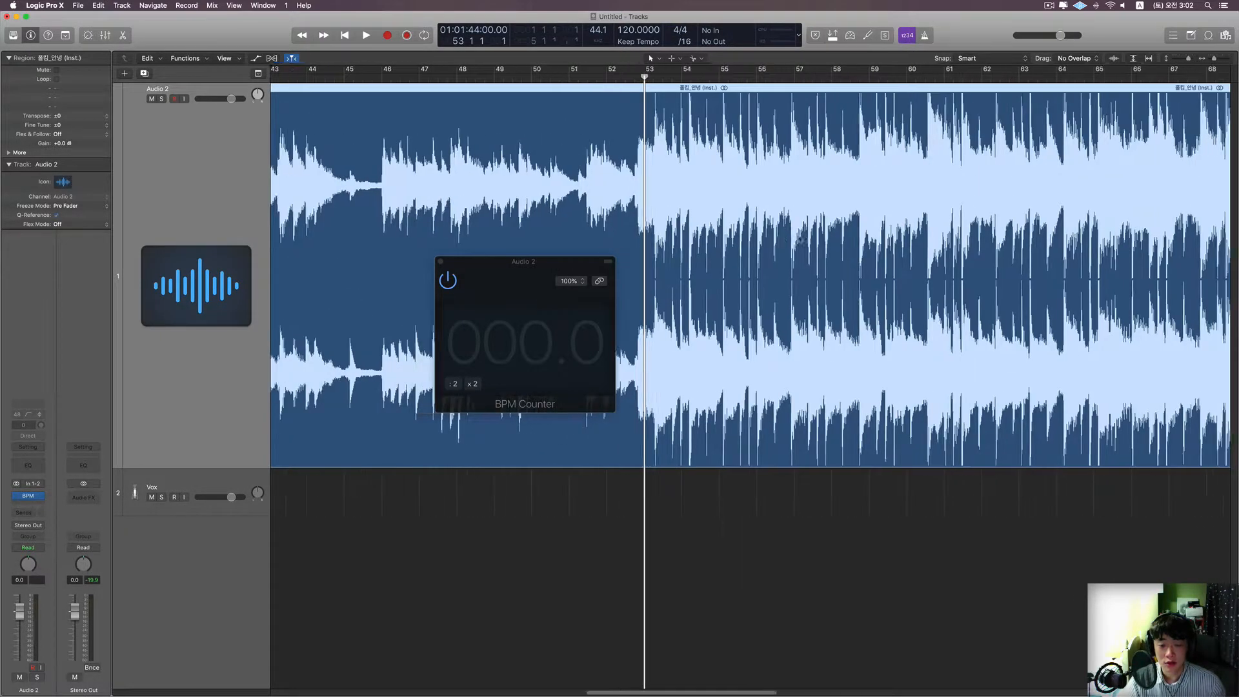
pyautogui.press('super+Left')
pyautogui.press('super+Left')
pyautogui.press('super+Left')
pyautogui.press('super+Left')
pyautogui.press('super+Right')
pyautogui.press('super+Right')
pyautogui.press('super+Right')
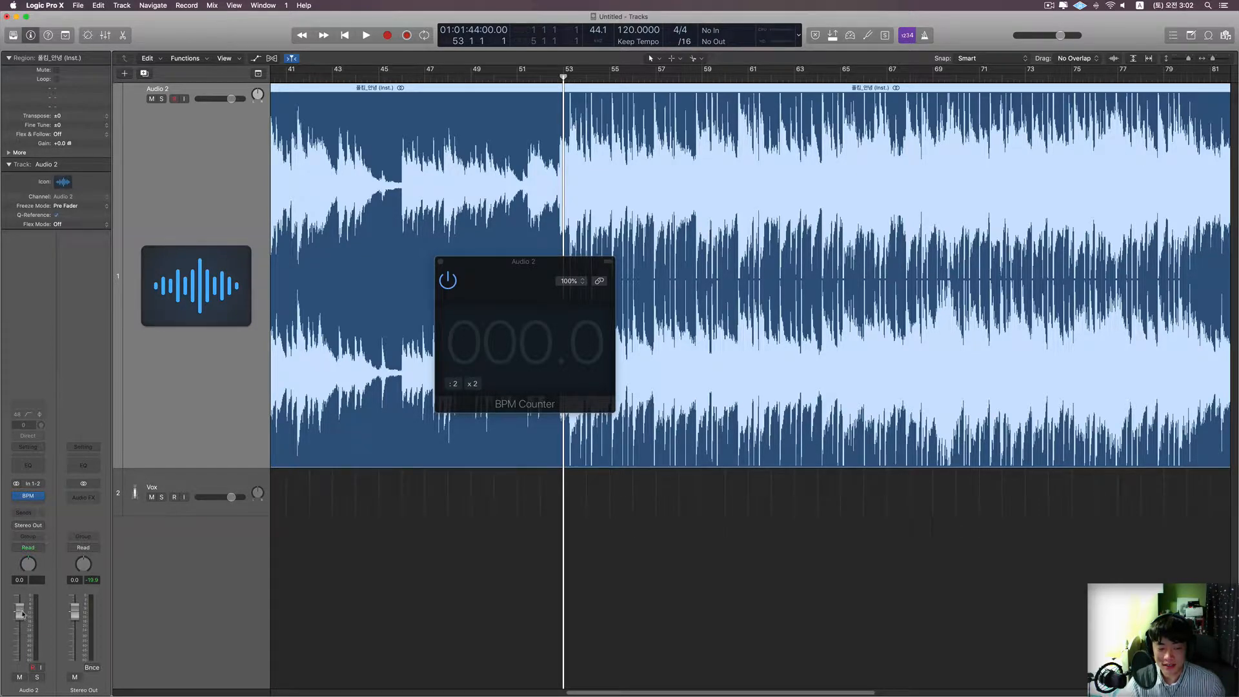
pyautogui.moveTo(19, 609); pyautogui.dragTo(19, 639)
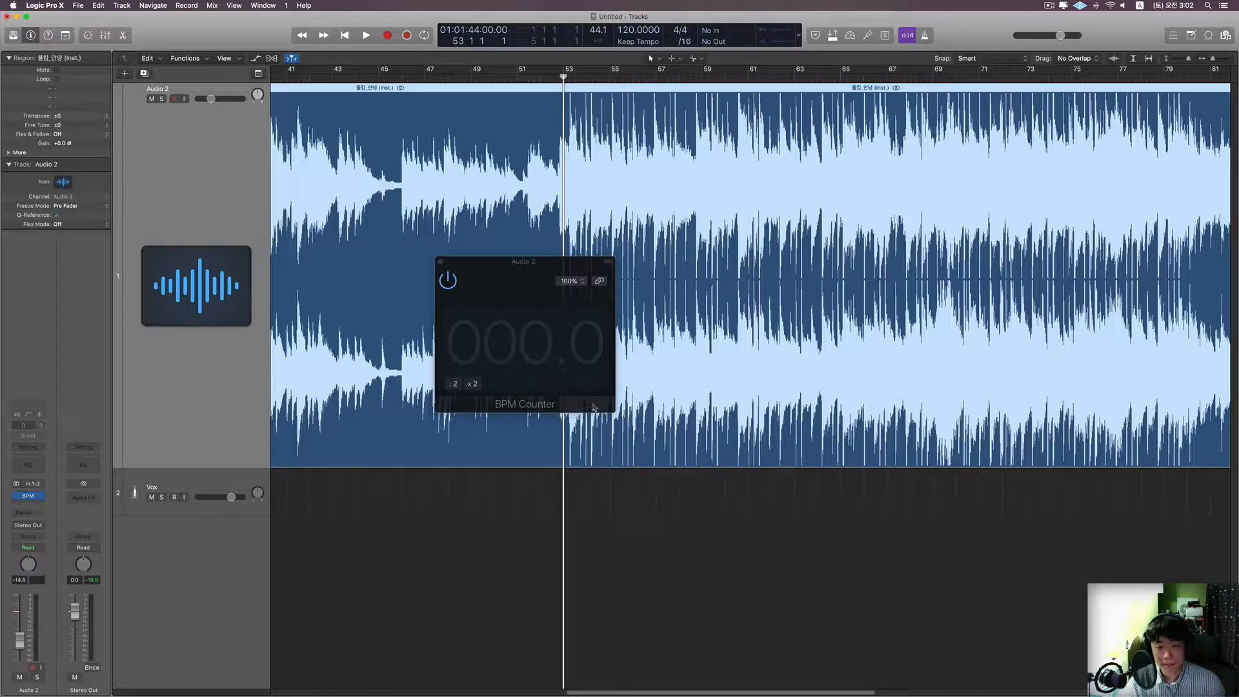
# - Play the instrumental from bar 53 to about bar 61 so BPM Counter can detect its tempo, and stop playback
pyautogui.press('super+Right')
pyautogui.press('super+Right')
pyautogui.press('super+Right')
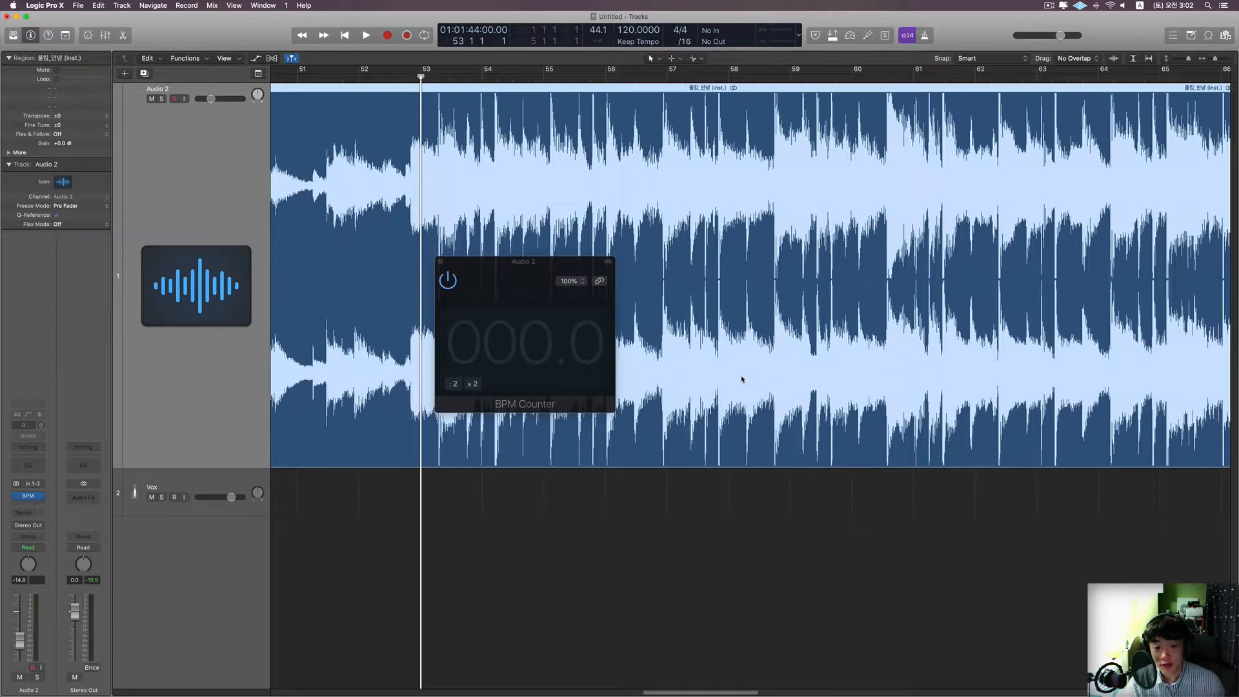
pyautogui.press('space')
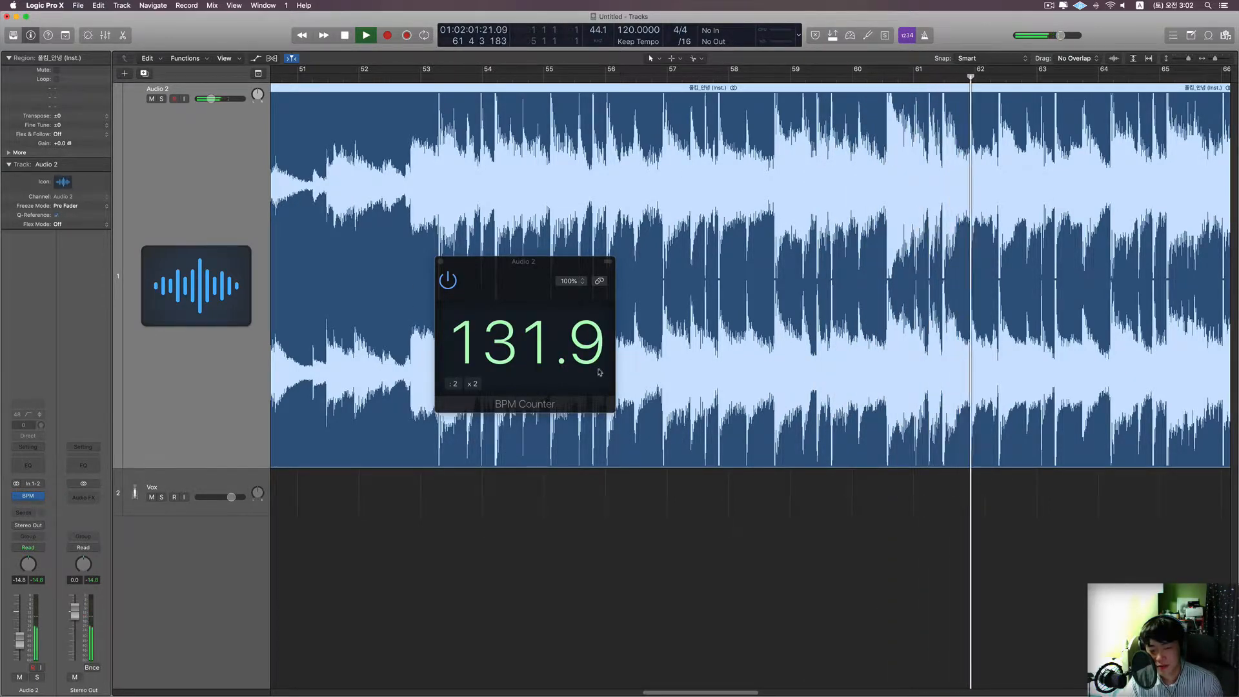
pyautogui.press('space')
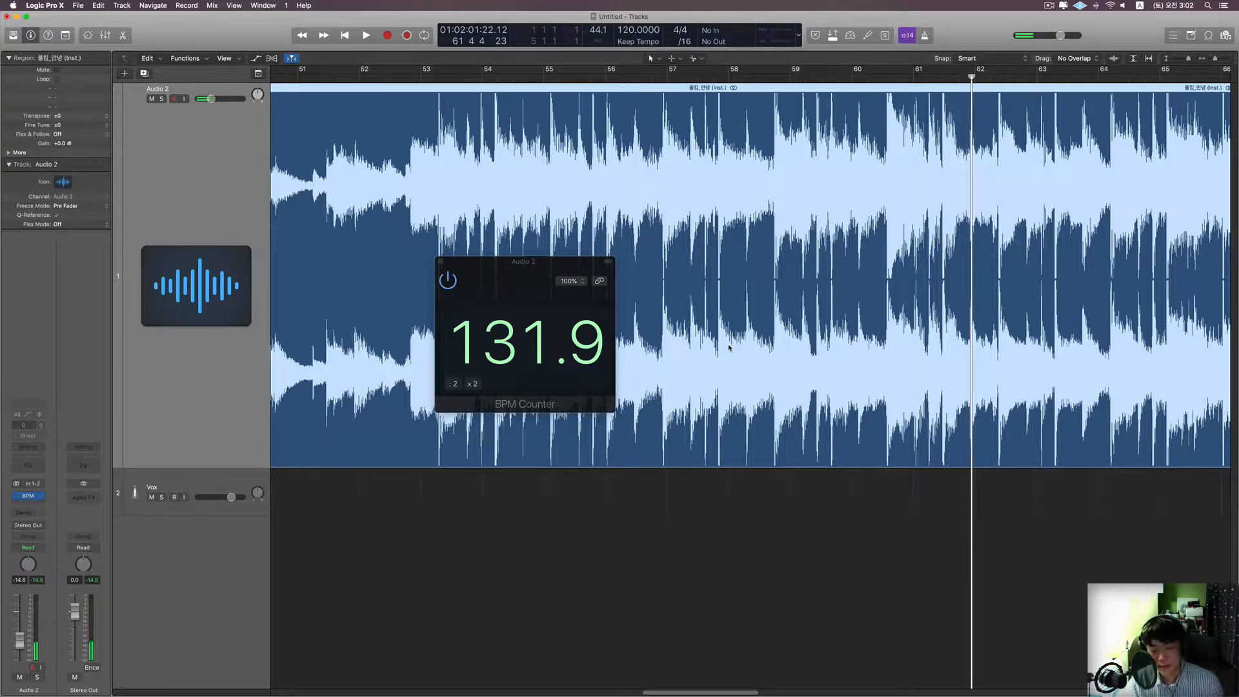
# - Set the project tempo to 132 BPM
pyautogui.scroll(-1, 729, 348)
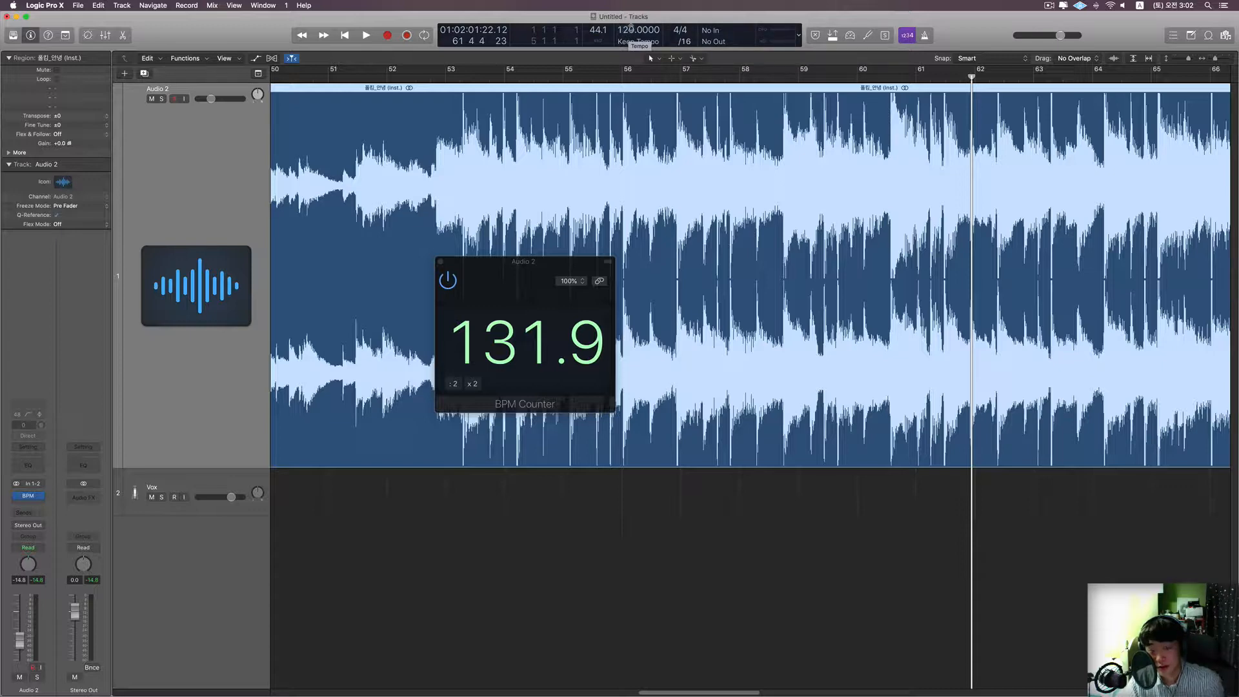
pyautogui.doubleClick(630, 29)
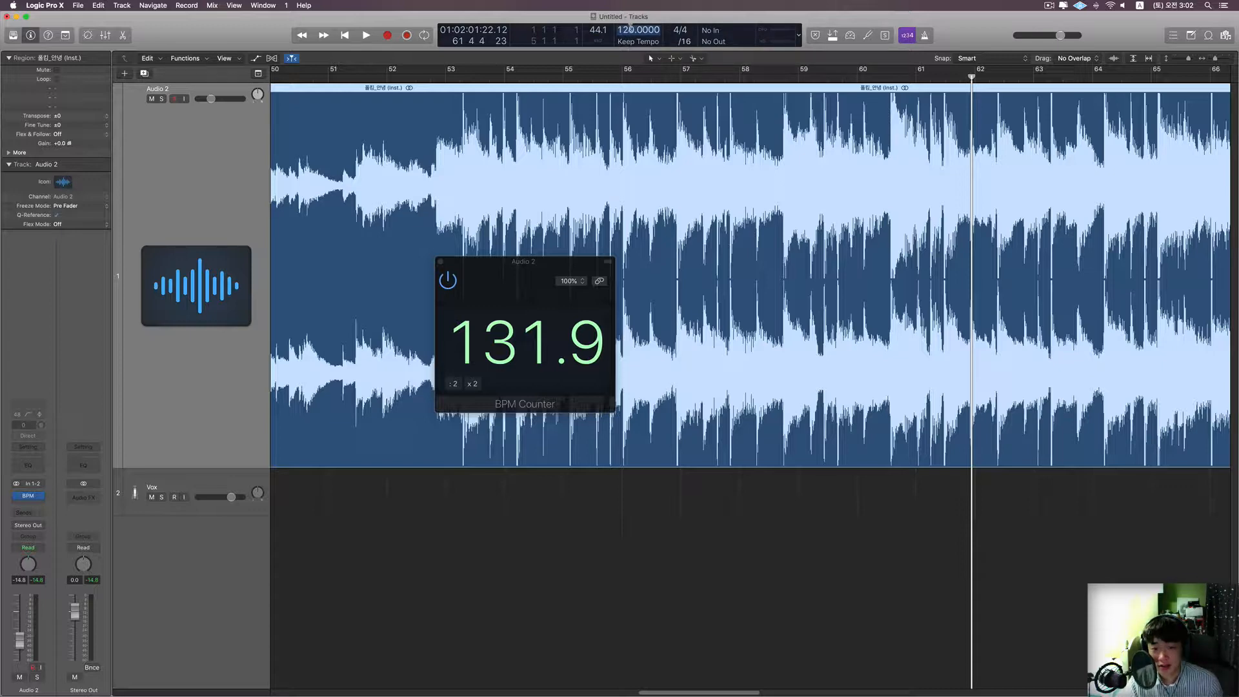
pyautogui.write('132')
pyautogui.press('Return')
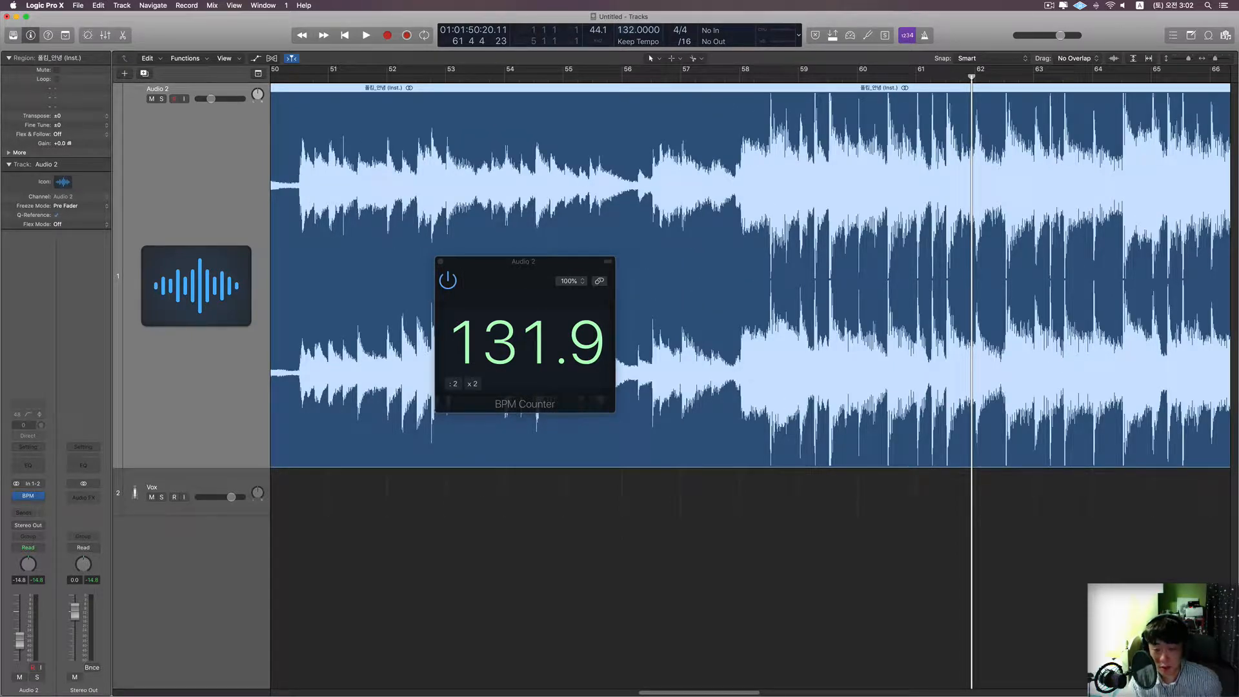
# - Close the BPM Counter window to clear the view of the instrumental's waveform
pyautogui.scroll(-5, 784, 155)
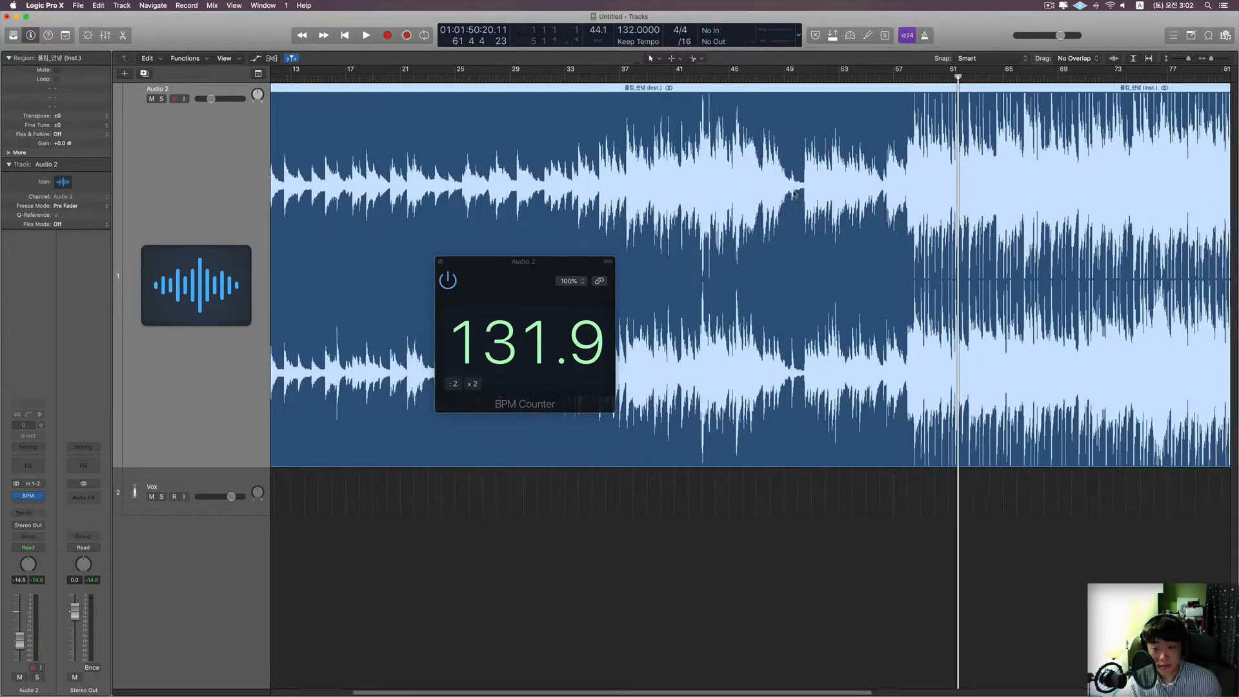
pyautogui.scroll(3, 794, 194)
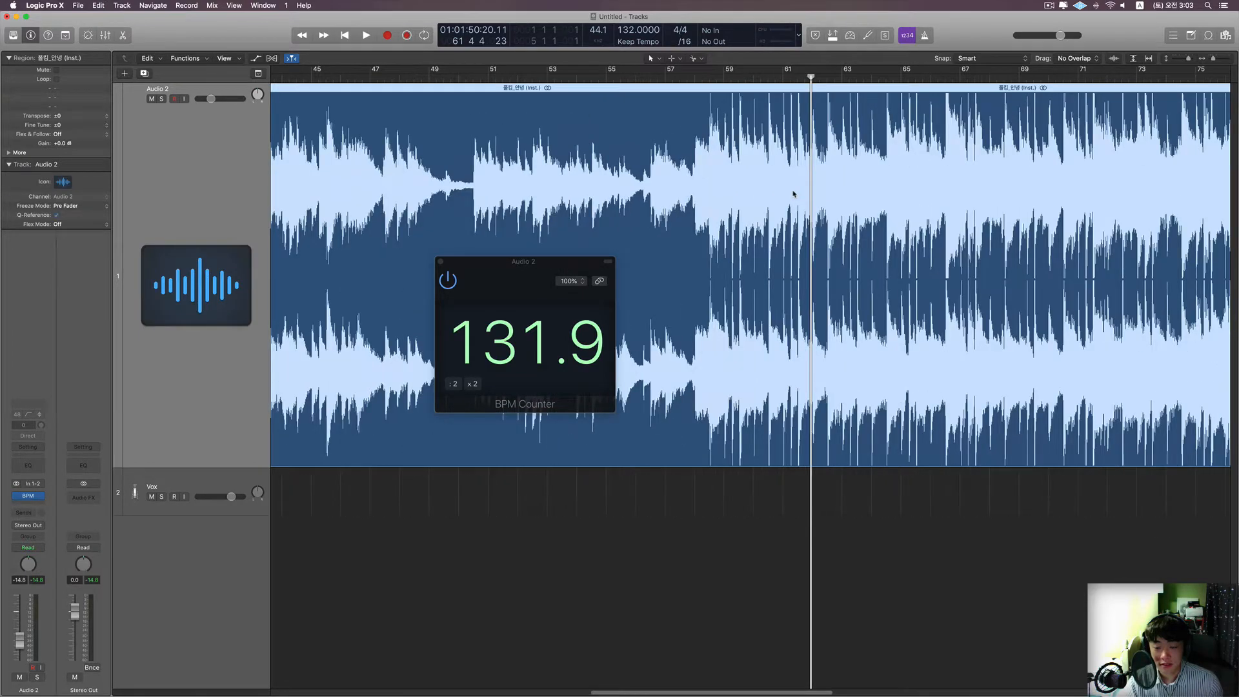
pyautogui.scroll(-2, 794, 193)
pyautogui.scroll(1, 793, 194)
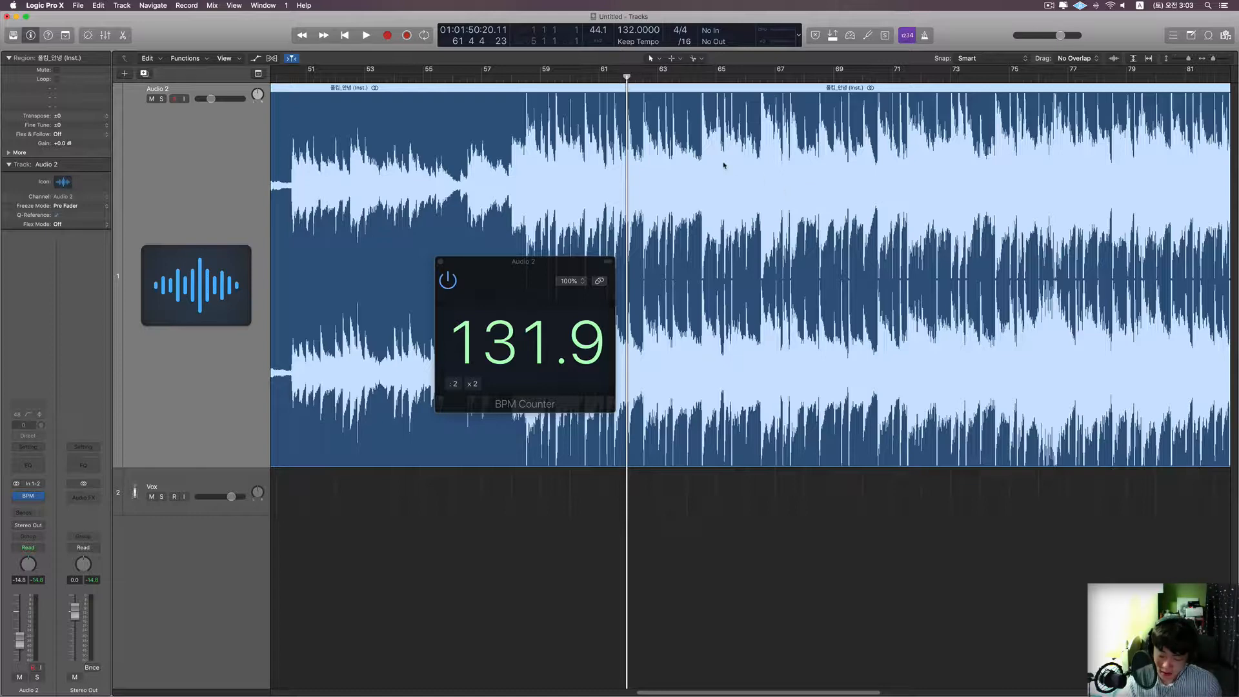
pyautogui.scroll(3, 723, 165)
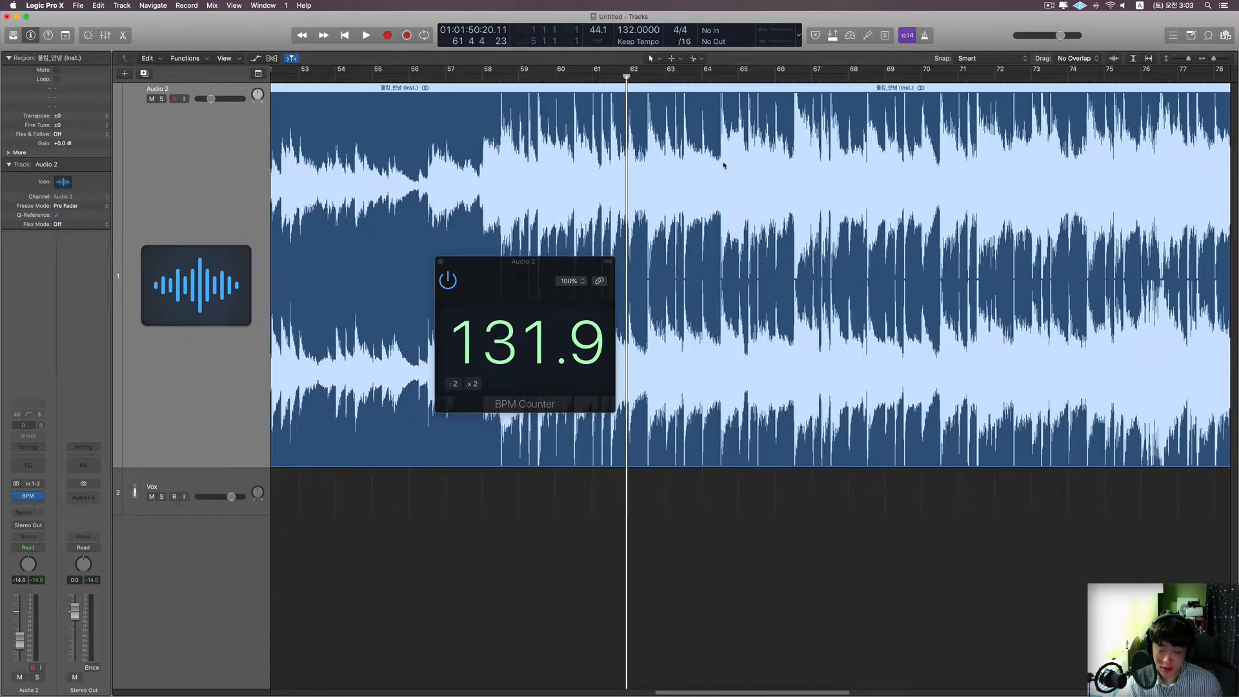
pyautogui.click(441, 262)
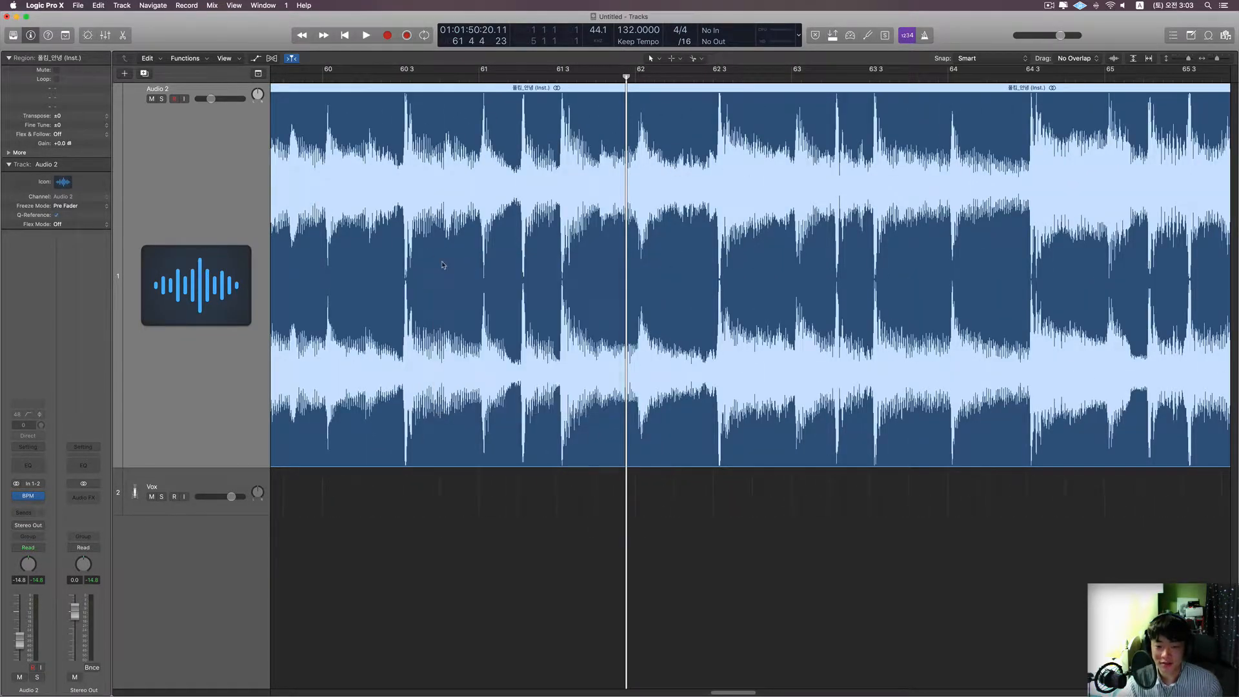
# - Place the playhead at bar 59 and shift the instrumental region about two beats later so its first strong drum hit lands there
pyautogui.scroll(4, 619, 264)
pyautogui.hscroll(-5, 619, 265)
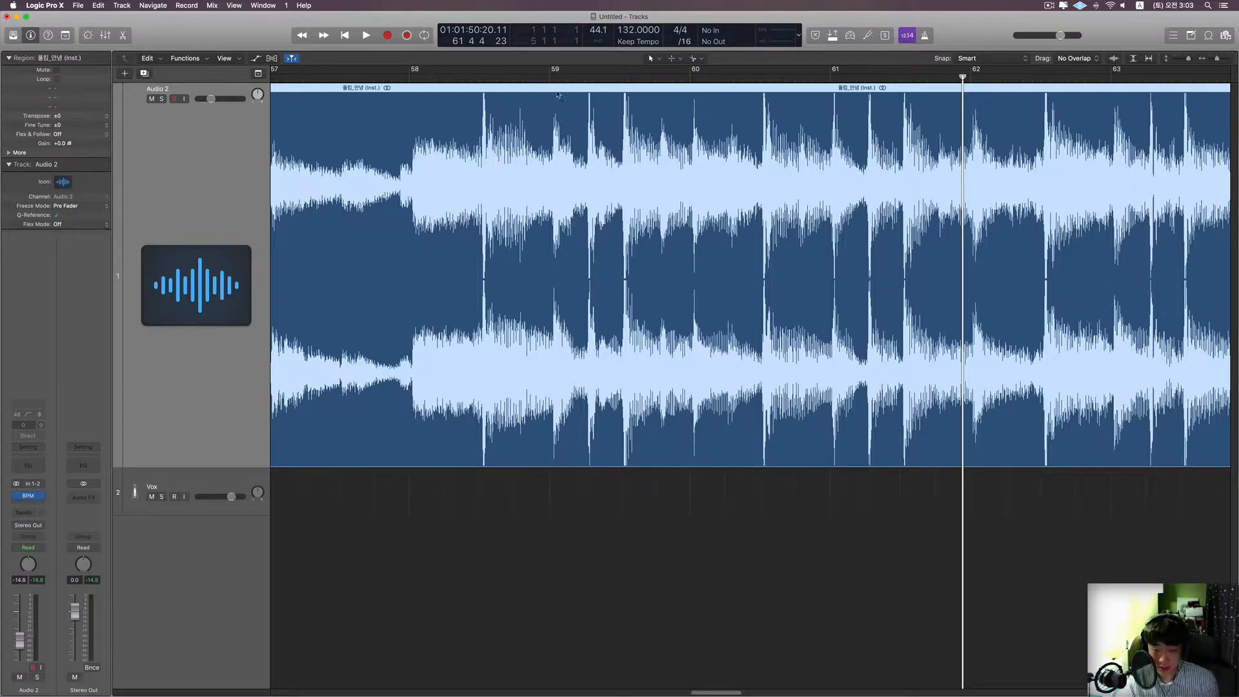
pyautogui.press(',')
pyautogui.press(',')
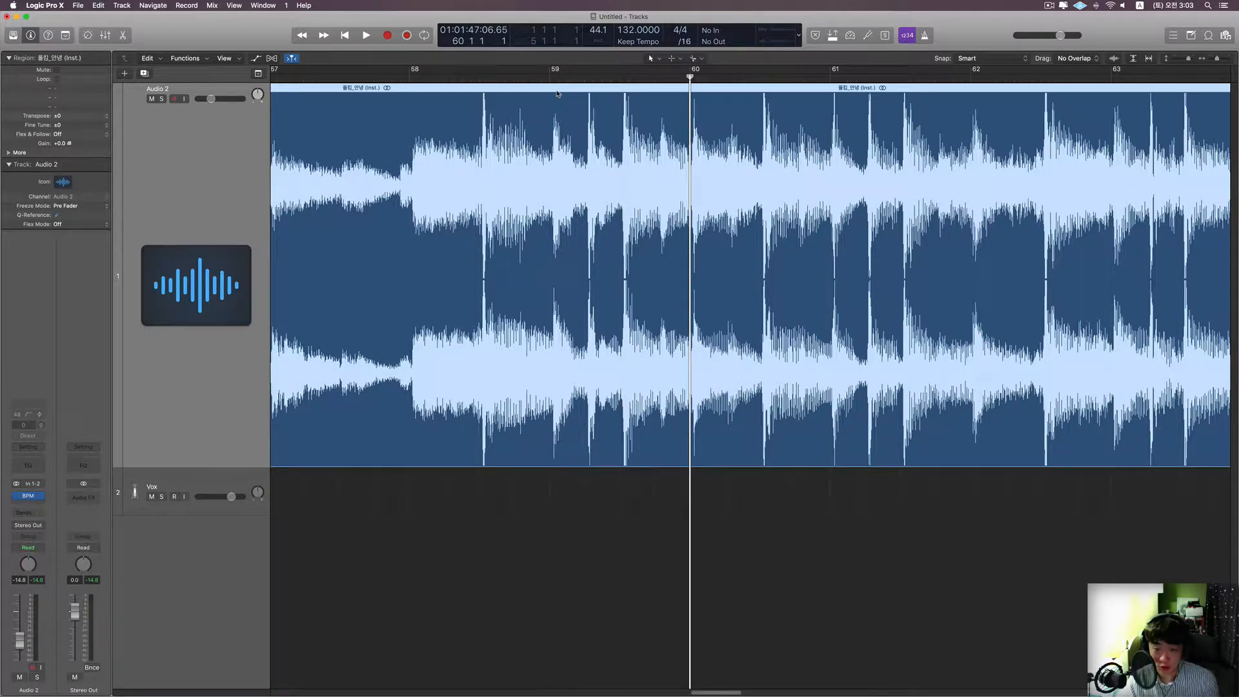
pyautogui.press(',')
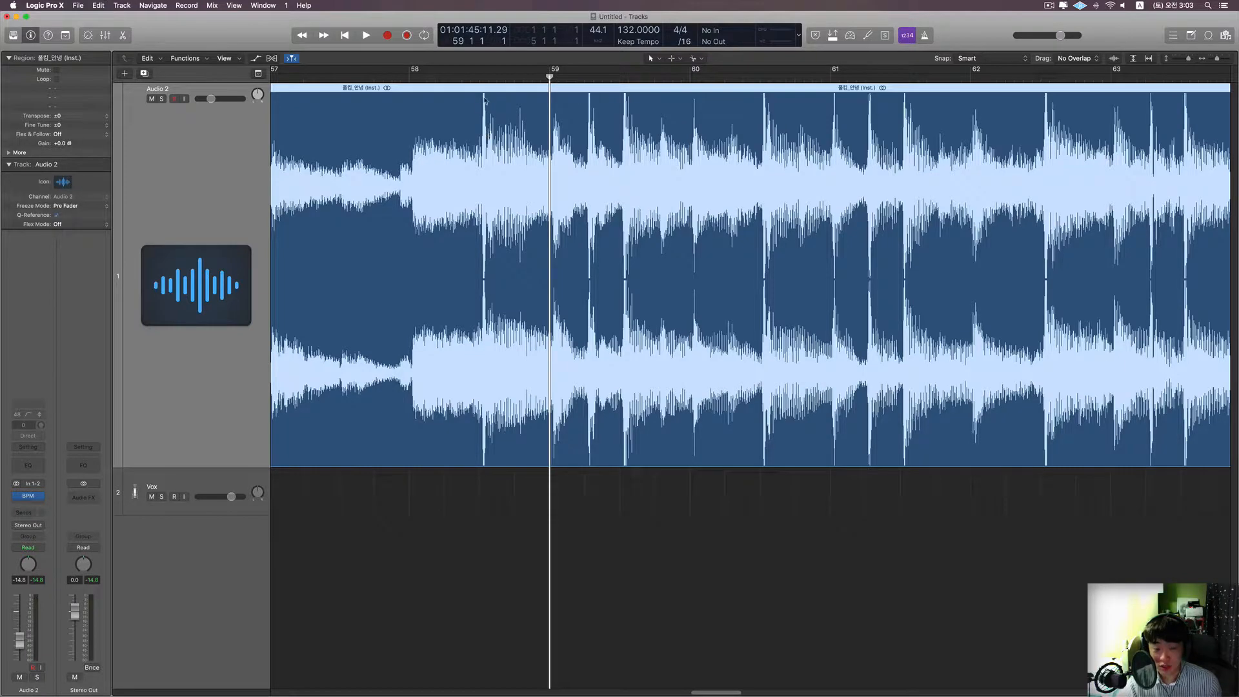
pyautogui.click(413, 78)
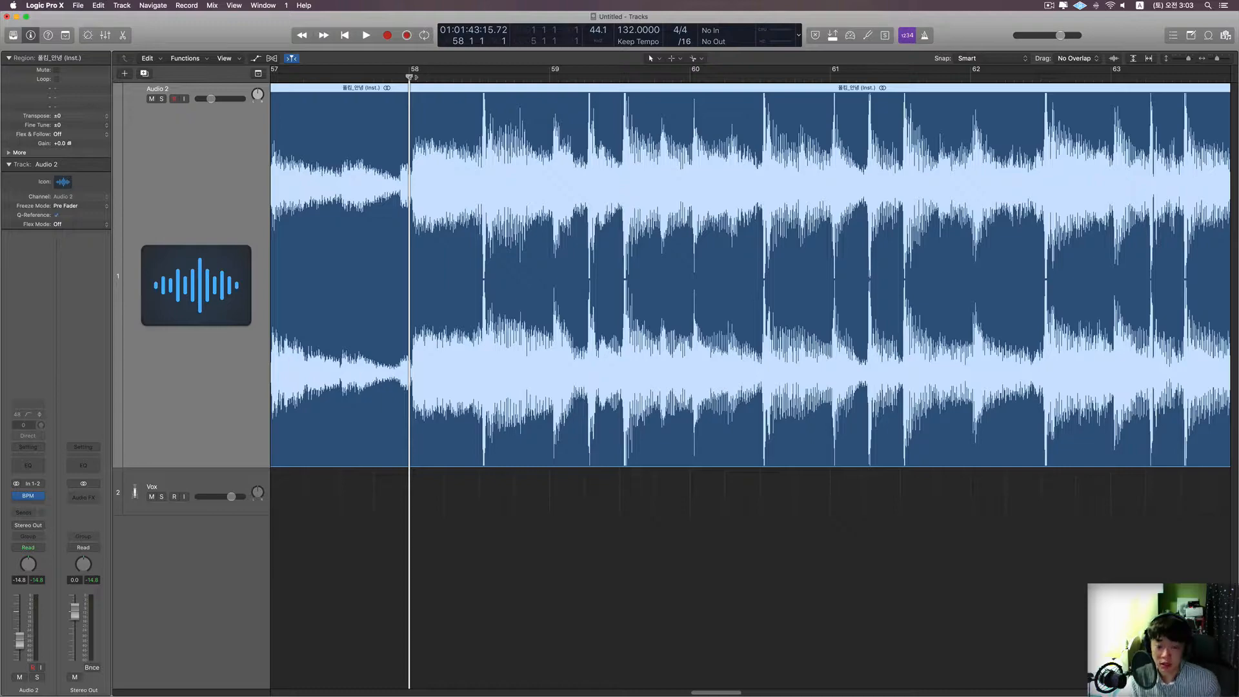
pyautogui.click(549, 78)
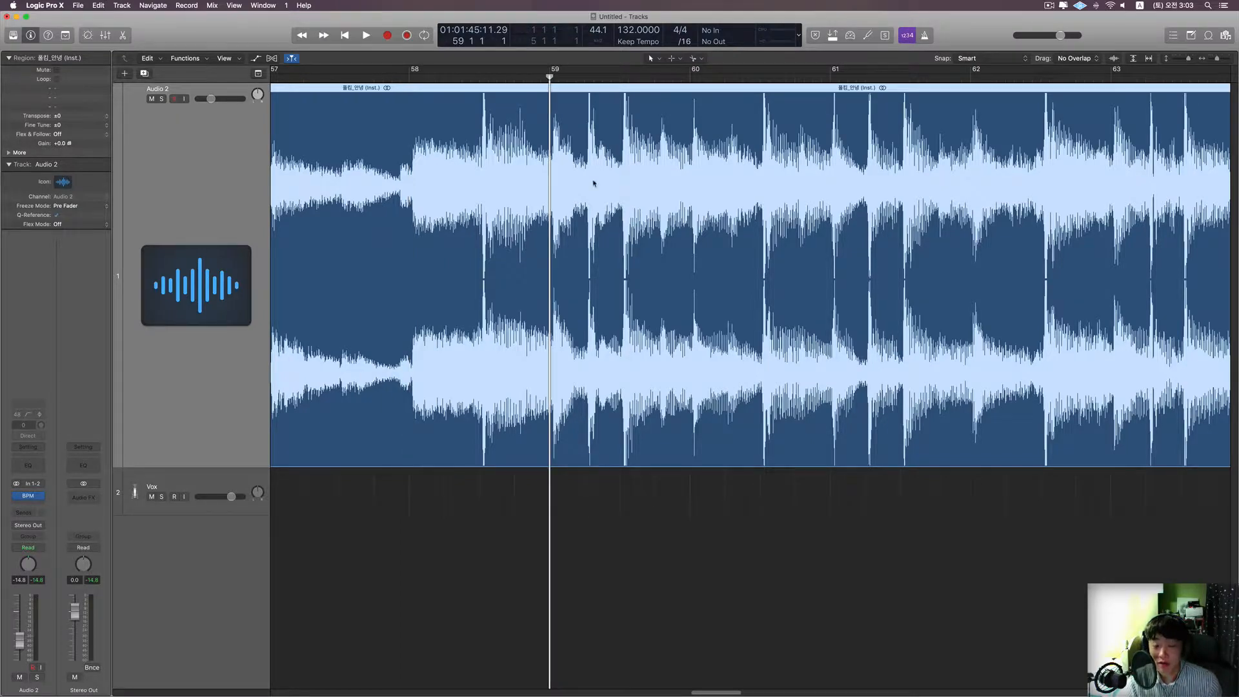
pyautogui.scroll(10, 594, 183)
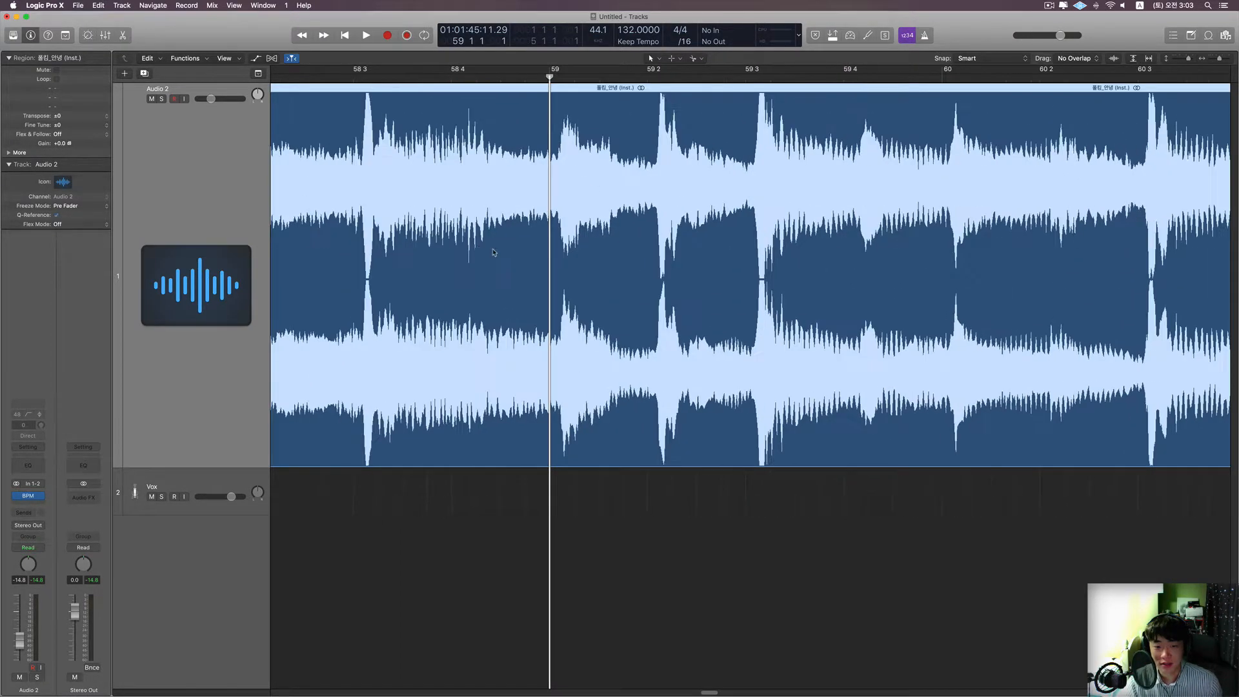
pyautogui.moveTo(548, 511); pyautogui.dragTo(430, 392)
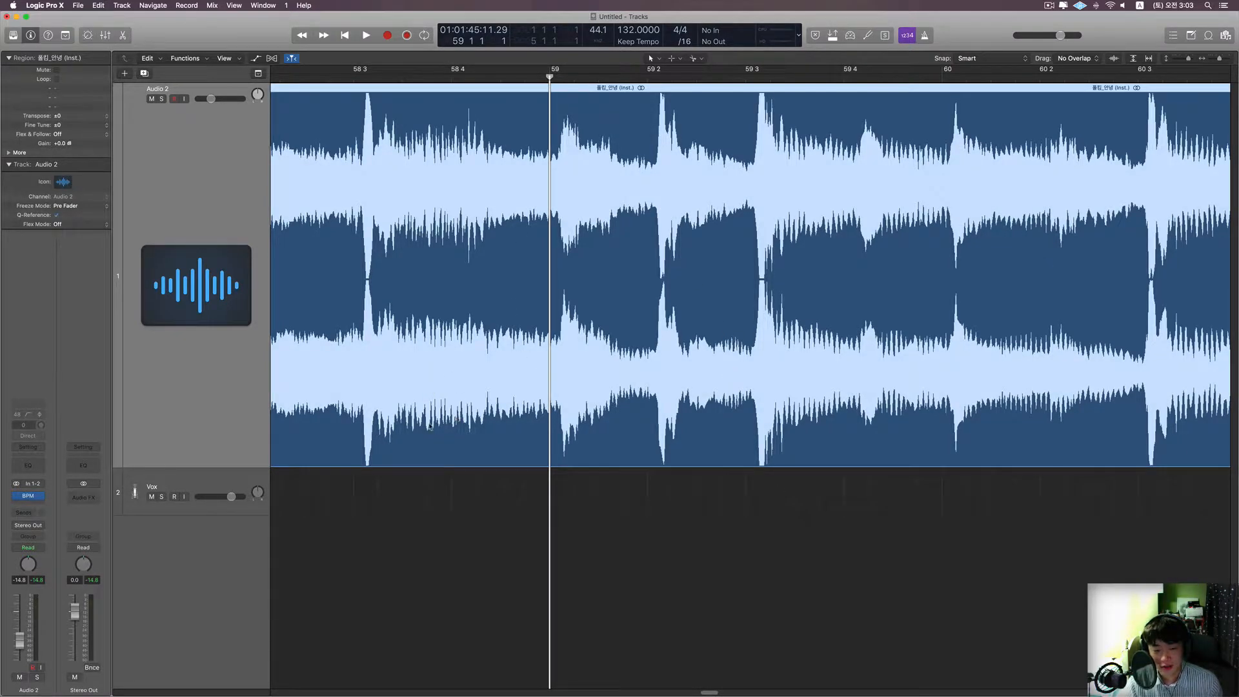
pyautogui.moveTo(428, 426); pyautogui.dragTo(651, 402)
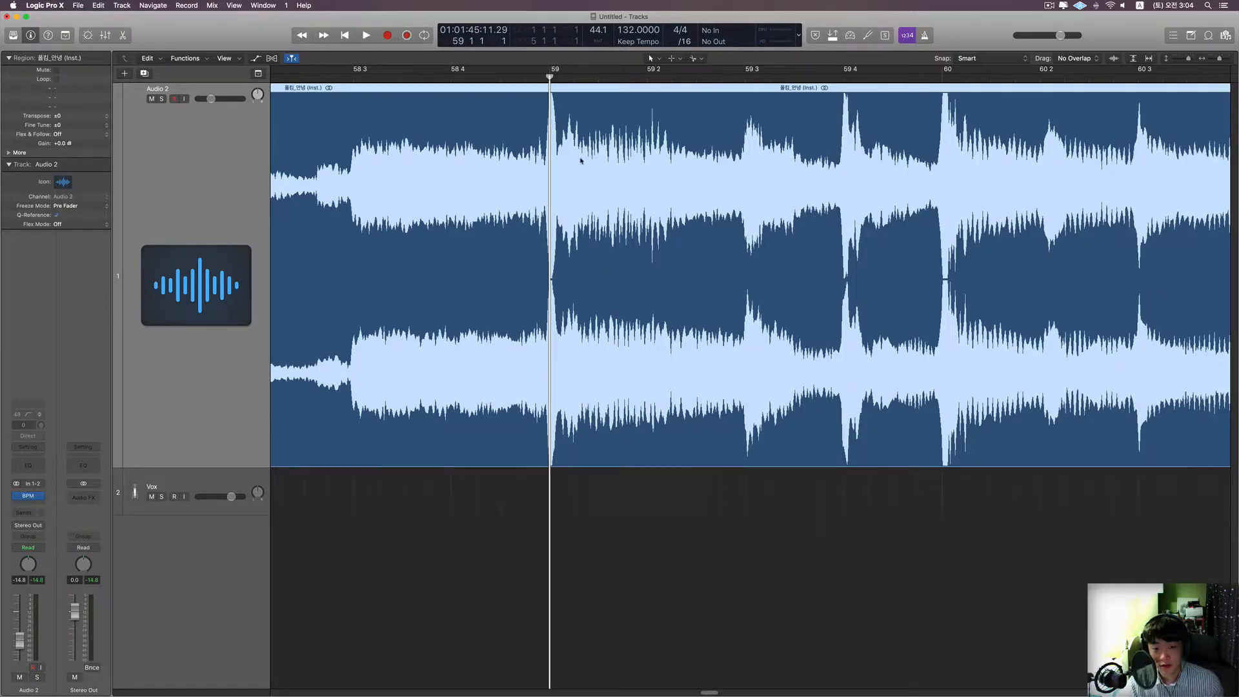
# - Check the instrumental's hits against the bar lines from bar 59 to 63 and turn on the metronome click
pyautogui.scroll(-8, 601, 279)
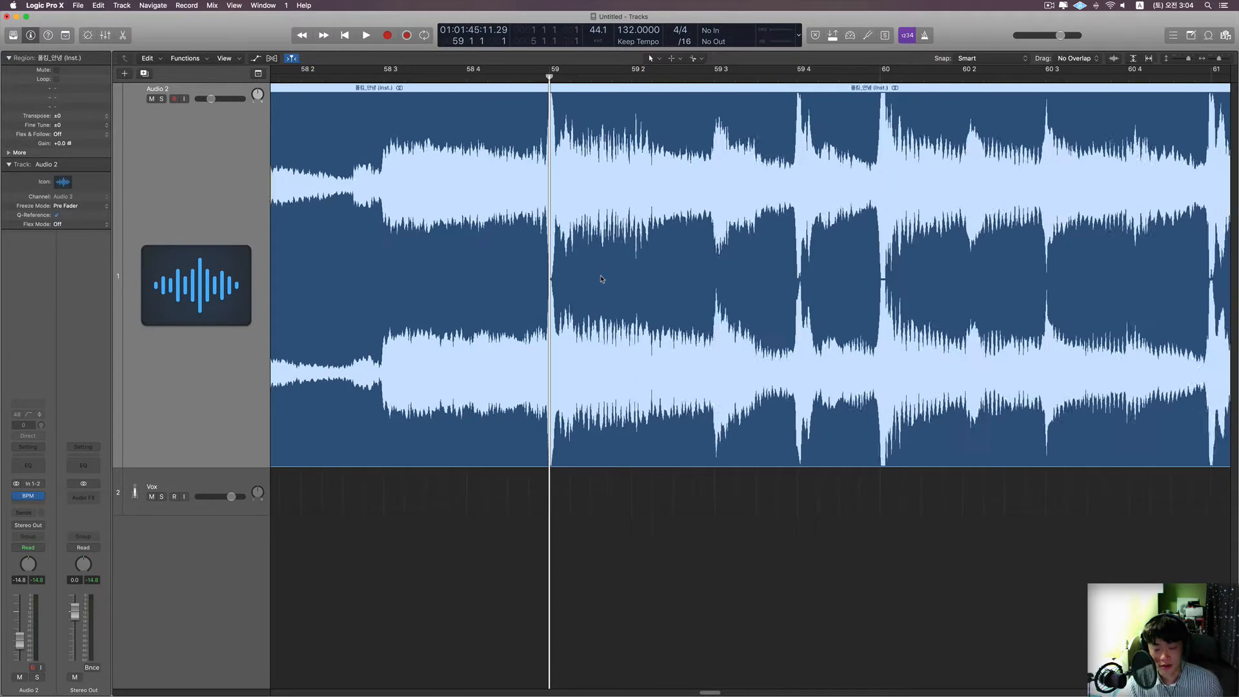
pyautogui.scroll(-6, 614, 279)
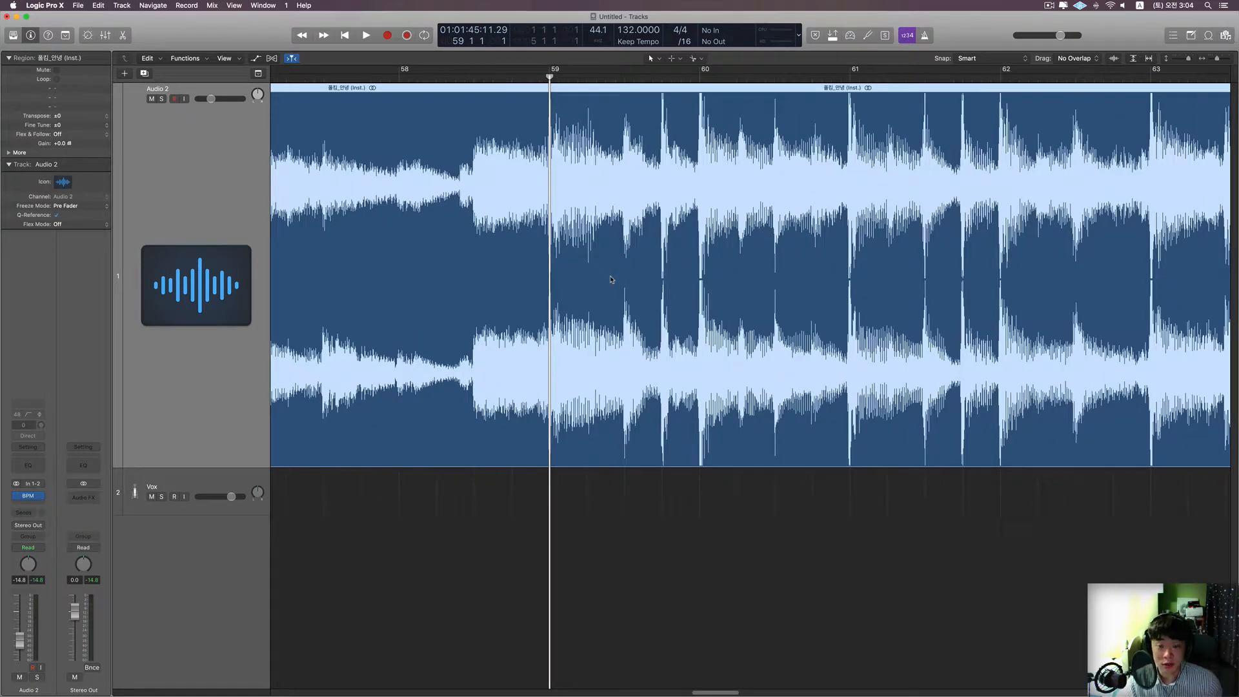
pyautogui.hscroll(3, 612, 280)
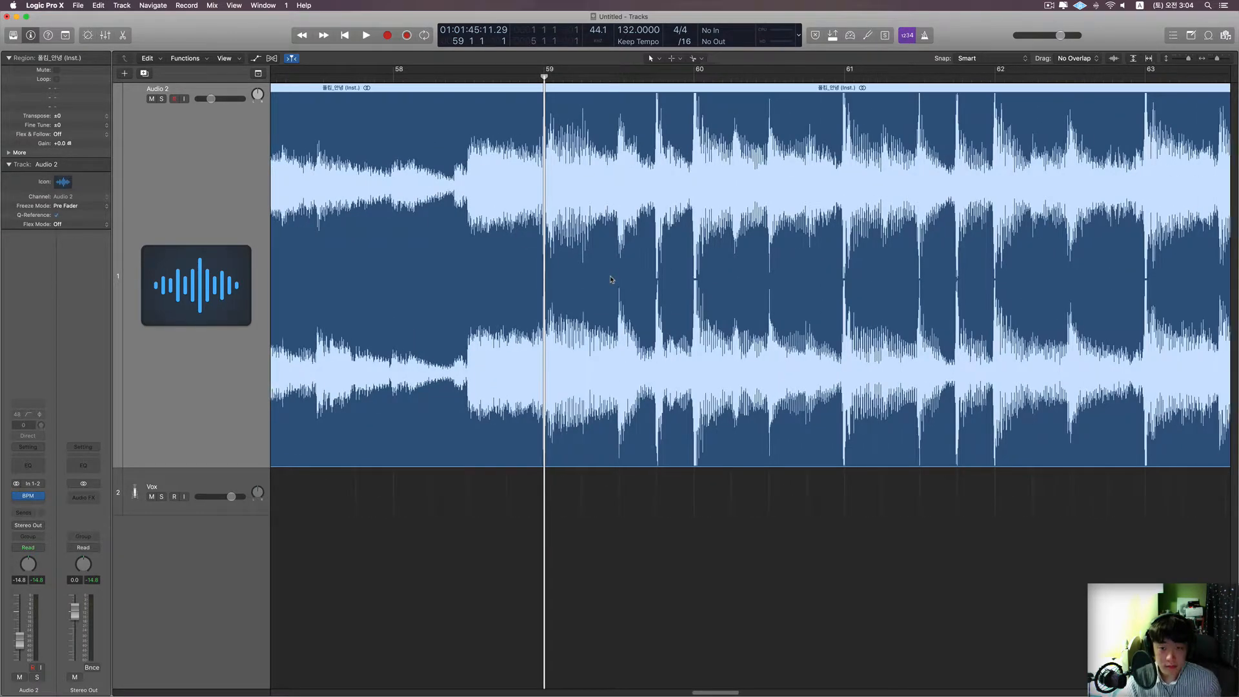
pyautogui.hscroll(1, 611, 277)
pyautogui.hscroll(-1, 610, 276)
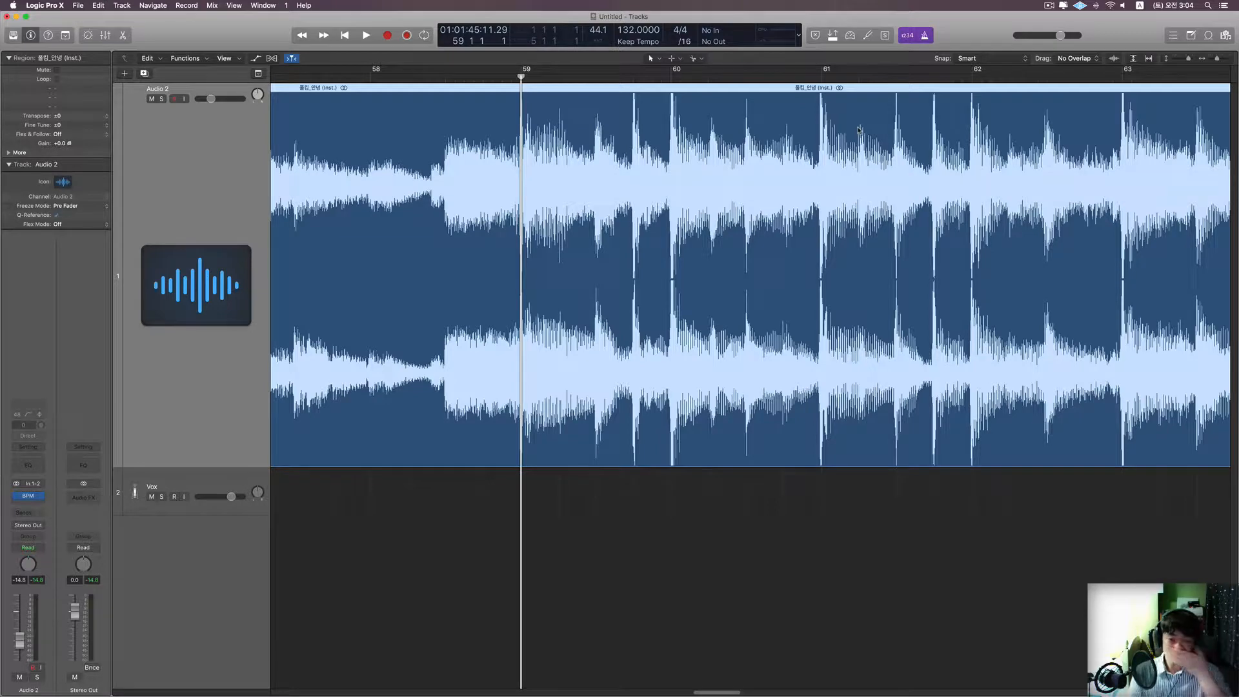
pyautogui.press('super+Right')
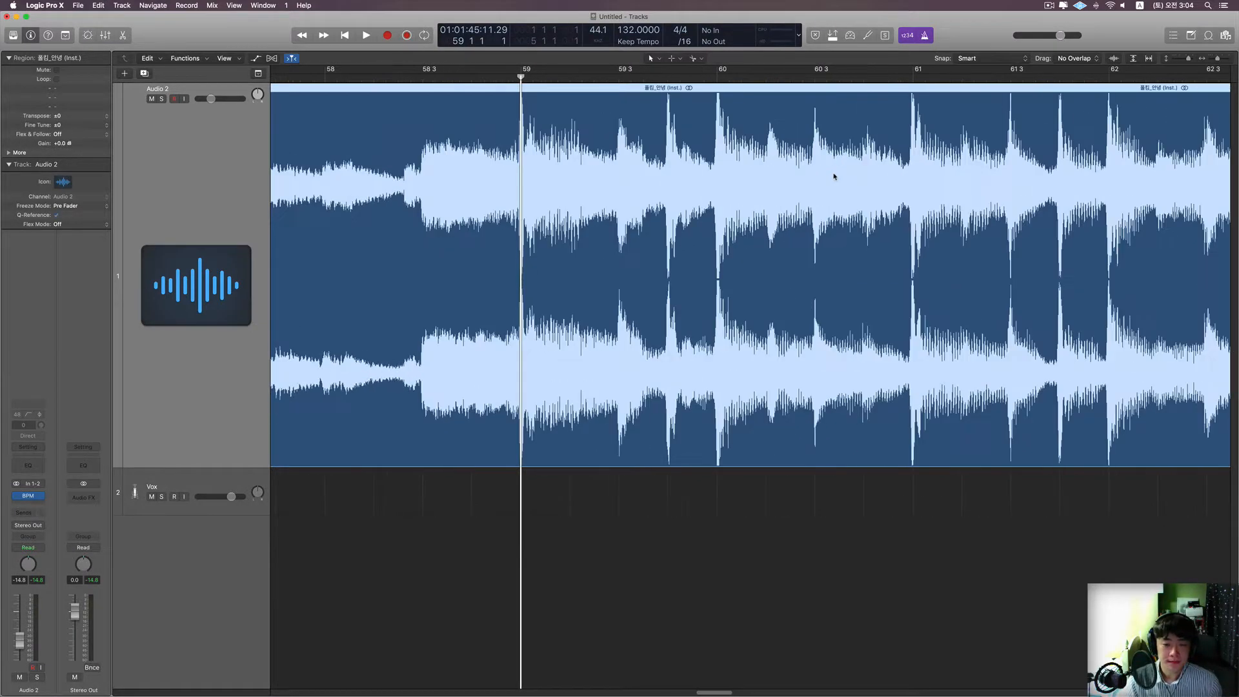
pyautogui.hscroll(1, 775, 169)
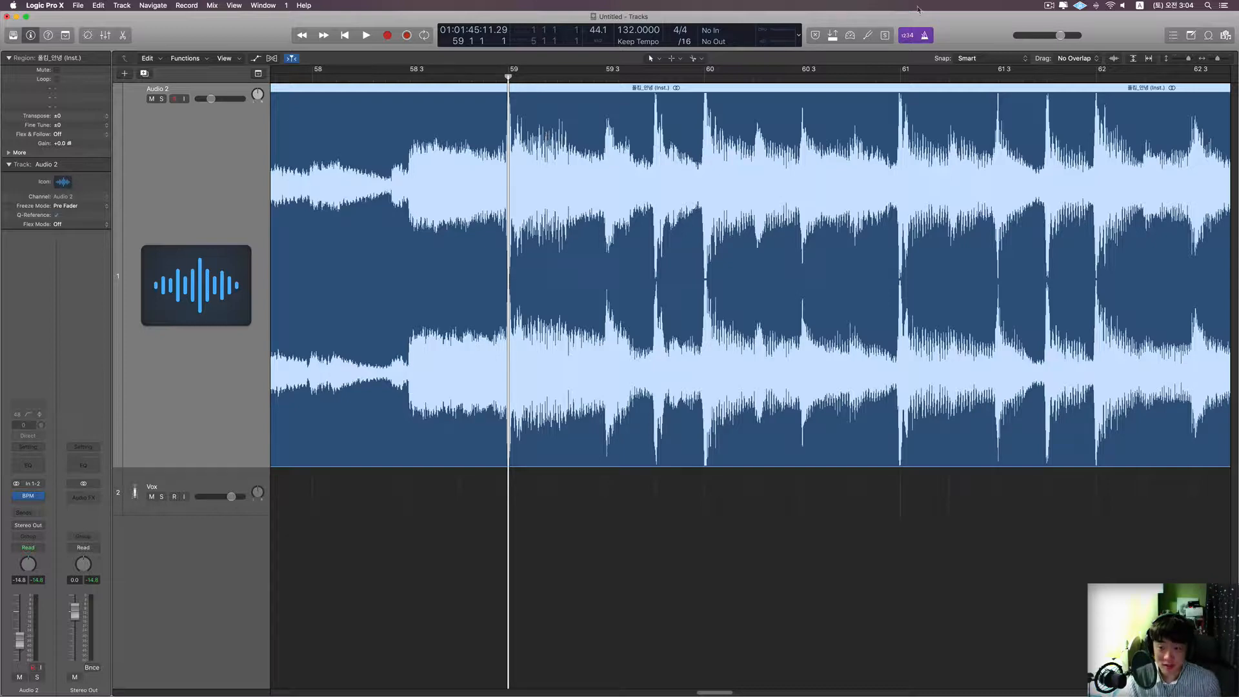
pyautogui.click(931, 39)
pyautogui.click(923, 36)
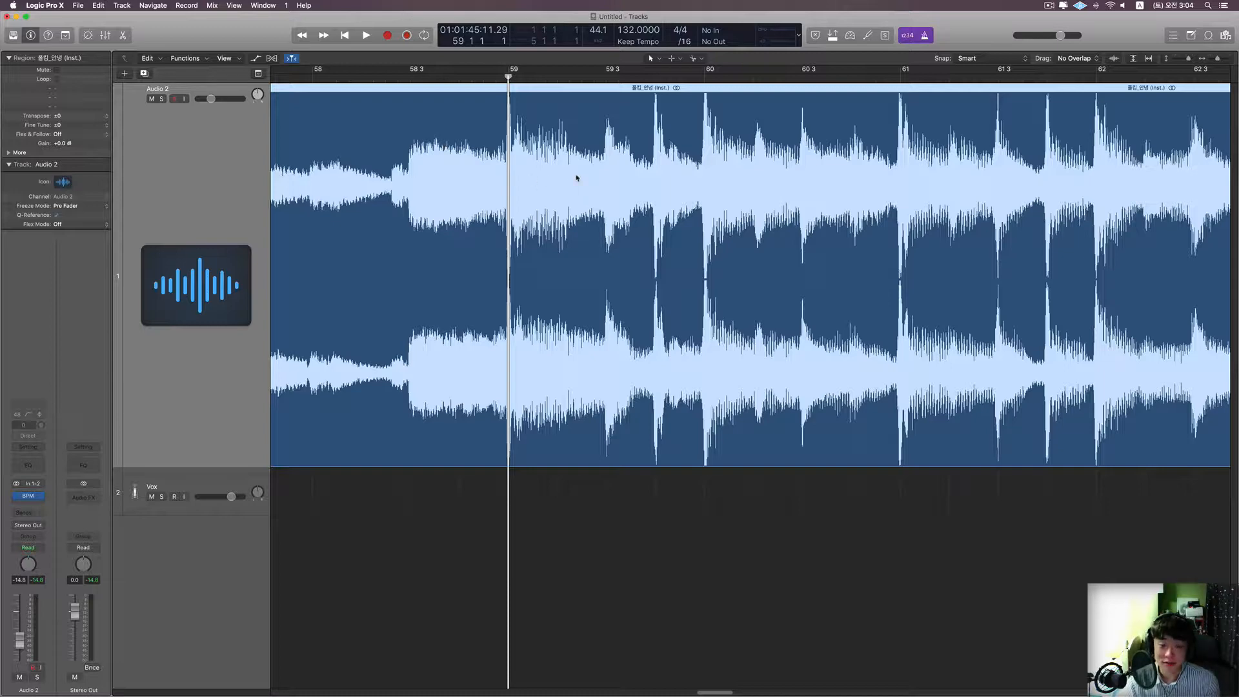
# - Play the instrumental twice from bar 59 against the metronome, stopping after each pass
pyautogui.press('space')
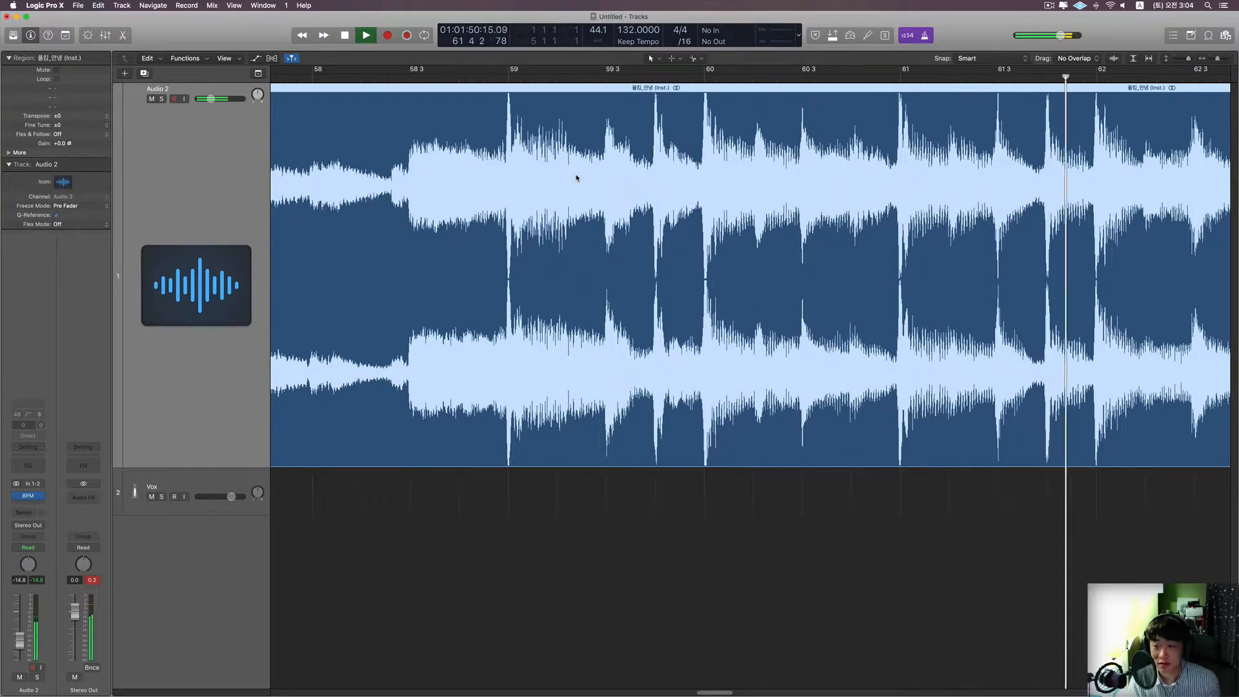
pyautogui.press('space')
pyautogui.doubleClick(508, 79)
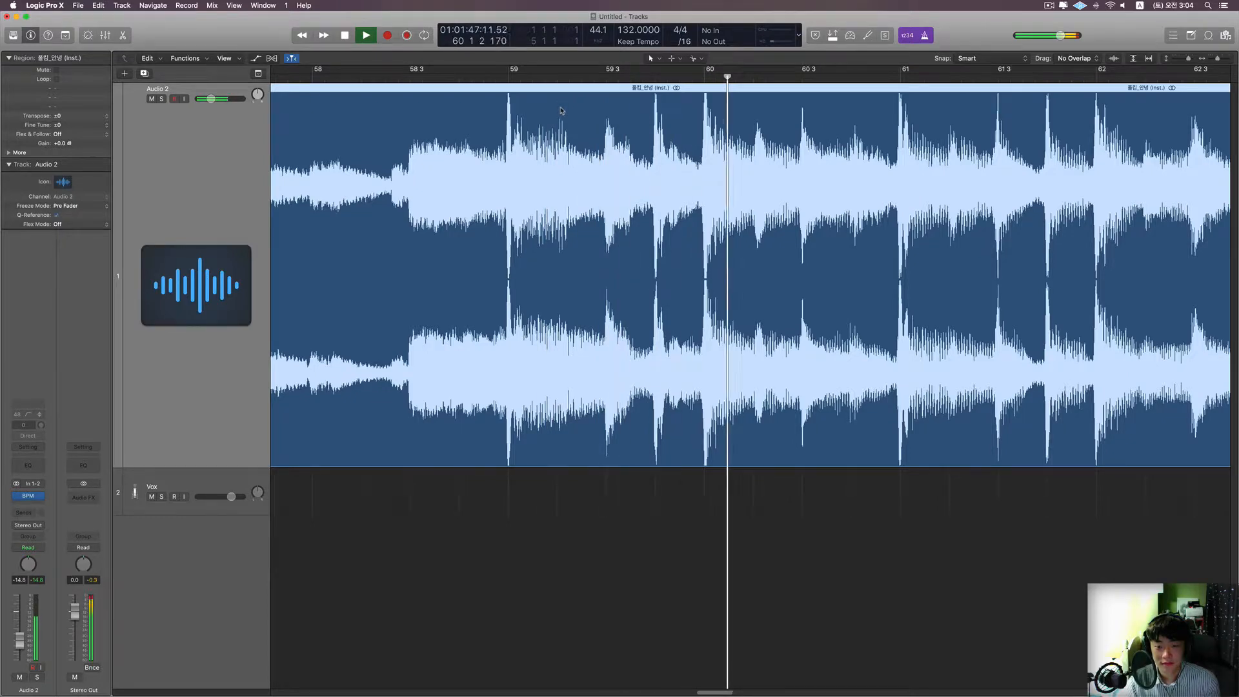
pyautogui.press('space')
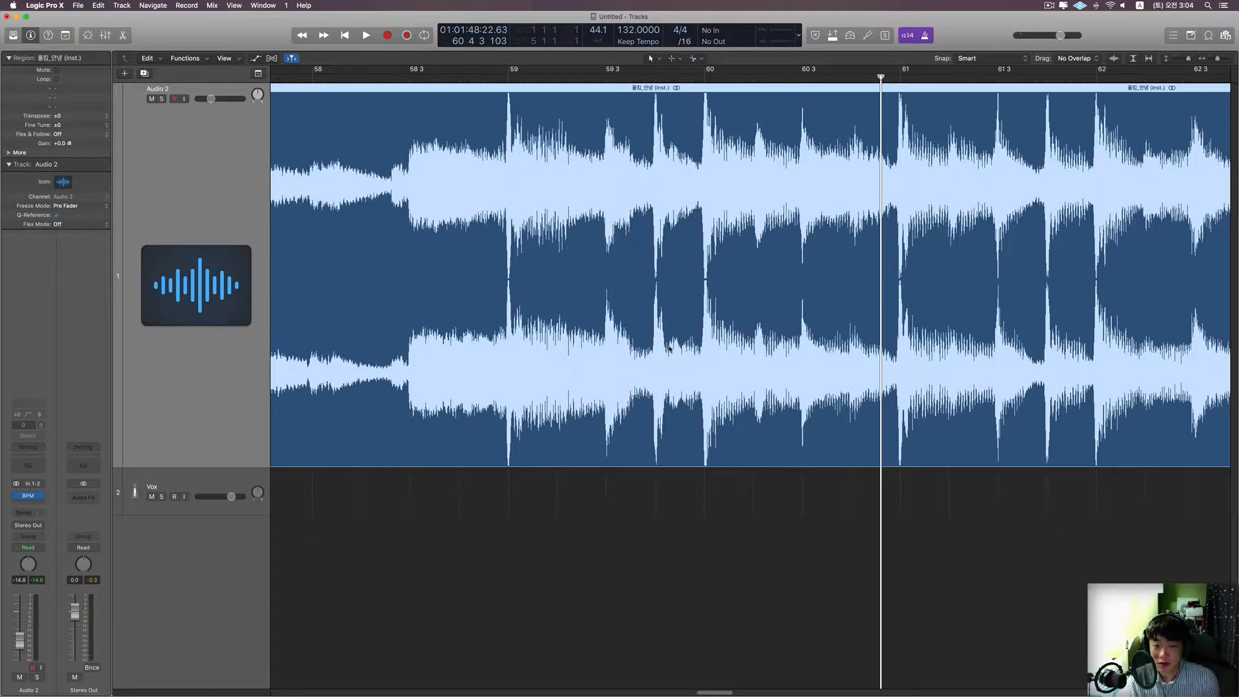
# - Shift the instrumental region slightly earlier and play it from about the third beat of bar 58 against the metronome
pyautogui.moveTo(669, 349); pyautogui.dragTo(652, 460)
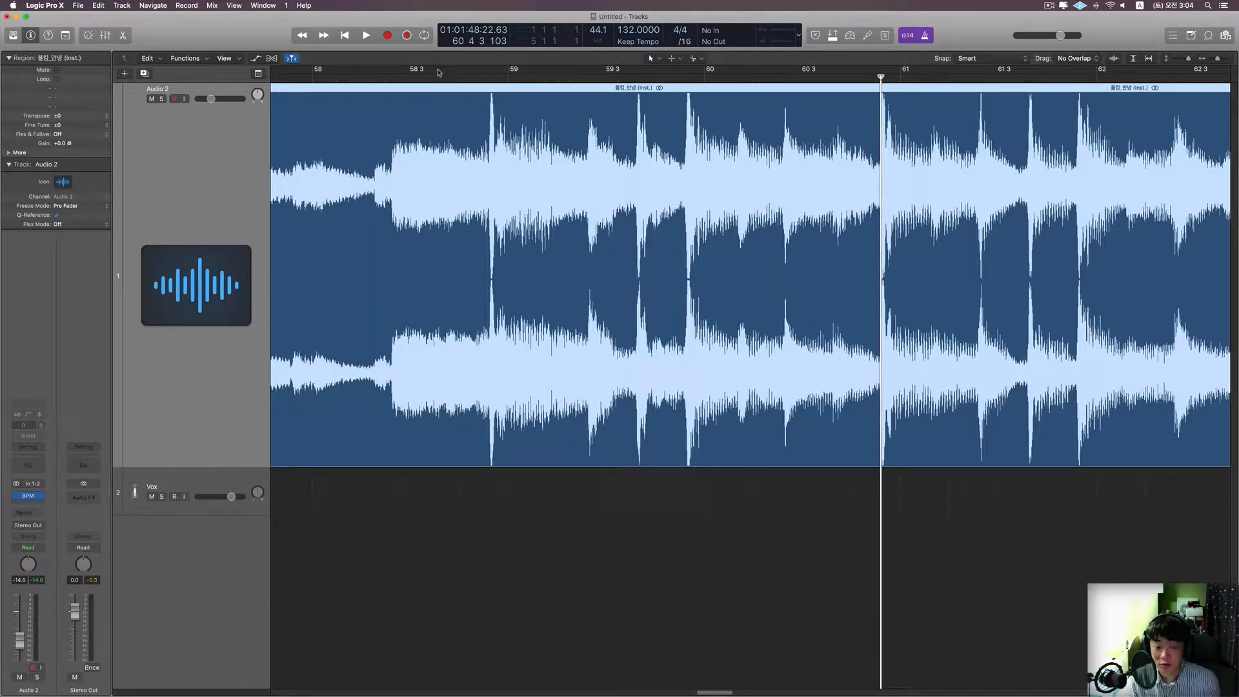
pyautogui.click(412, 77)
pyautogui.press('space')
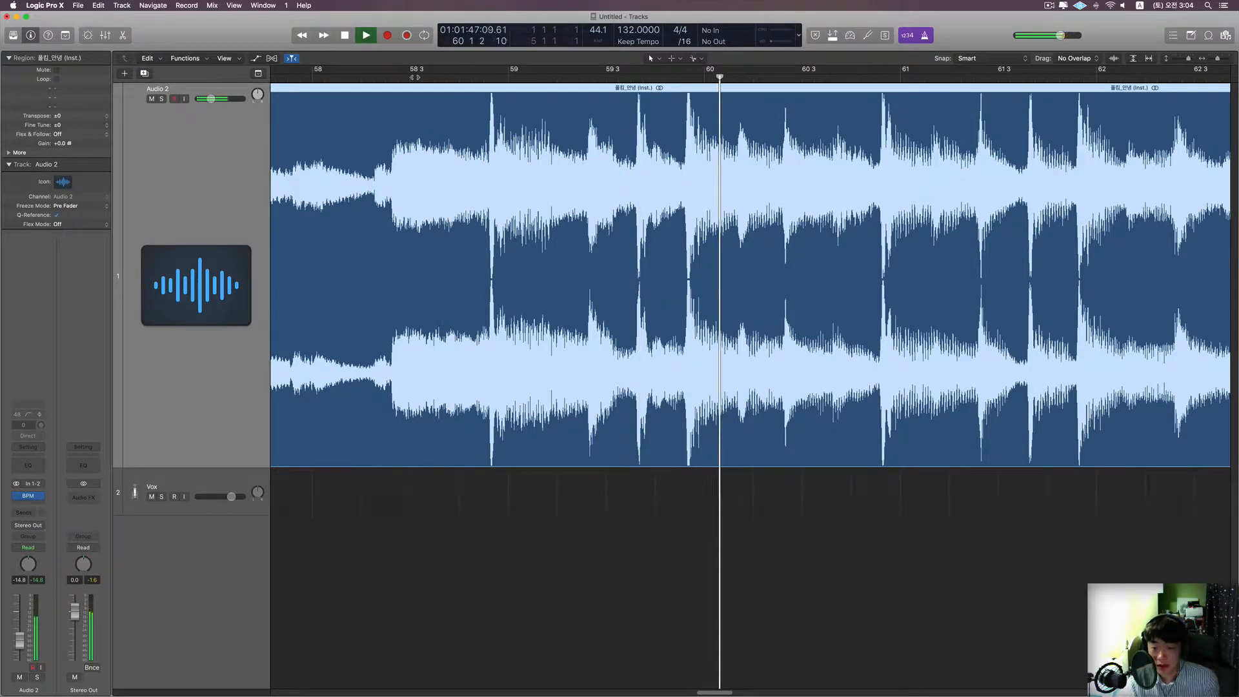
pyautogui.press('space')
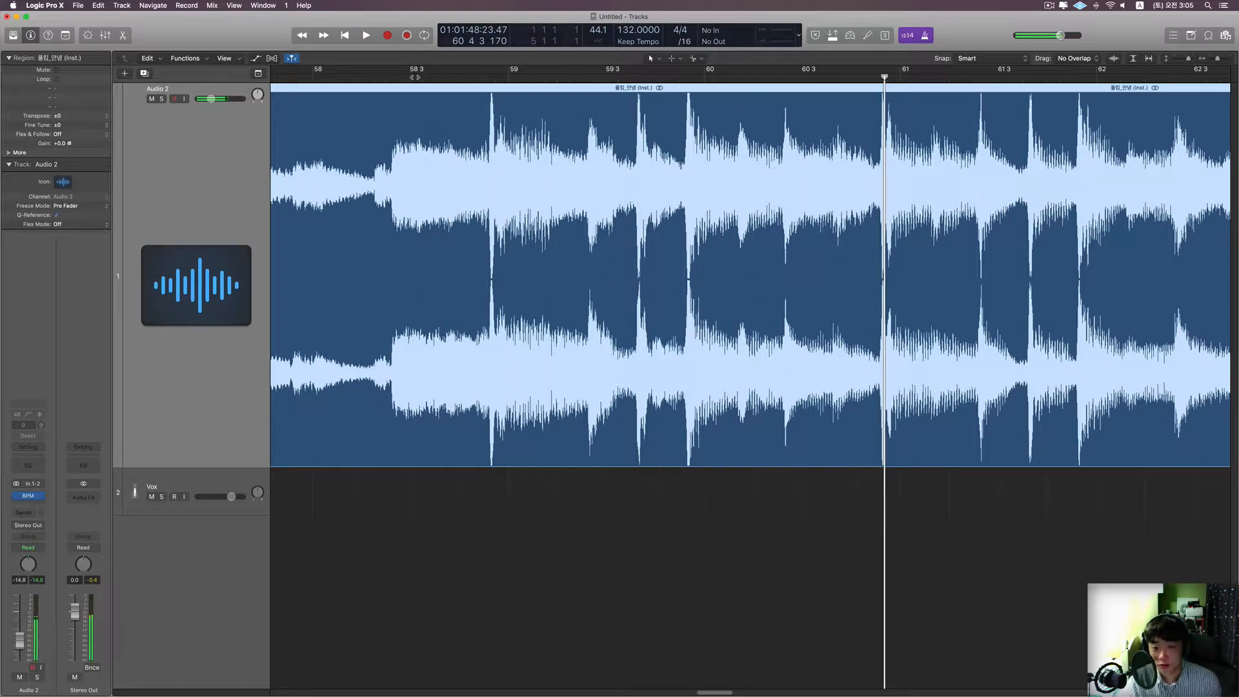
# - Undo the last shift of the instrumental region and play it from bar 59 to bar 61 against the metronome
pyautogui.press('super+z')
pyautogui.click(505, 79)
pyautogui.press('space')
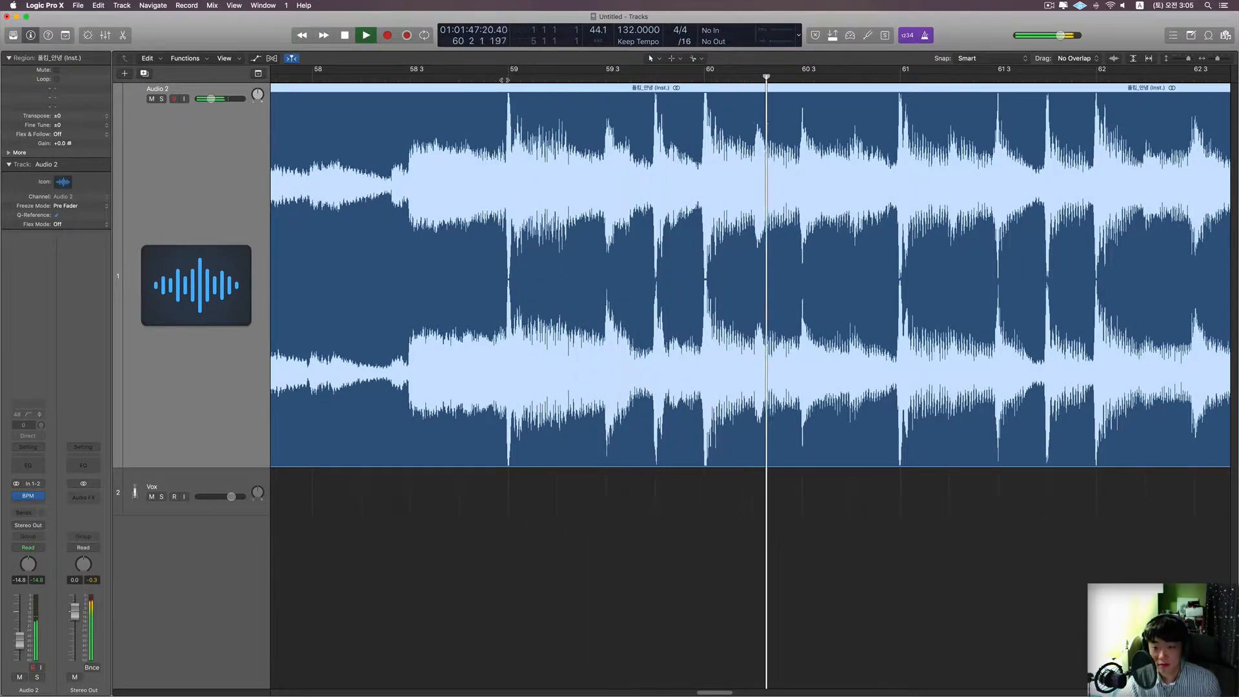
pyautogui.press('space')
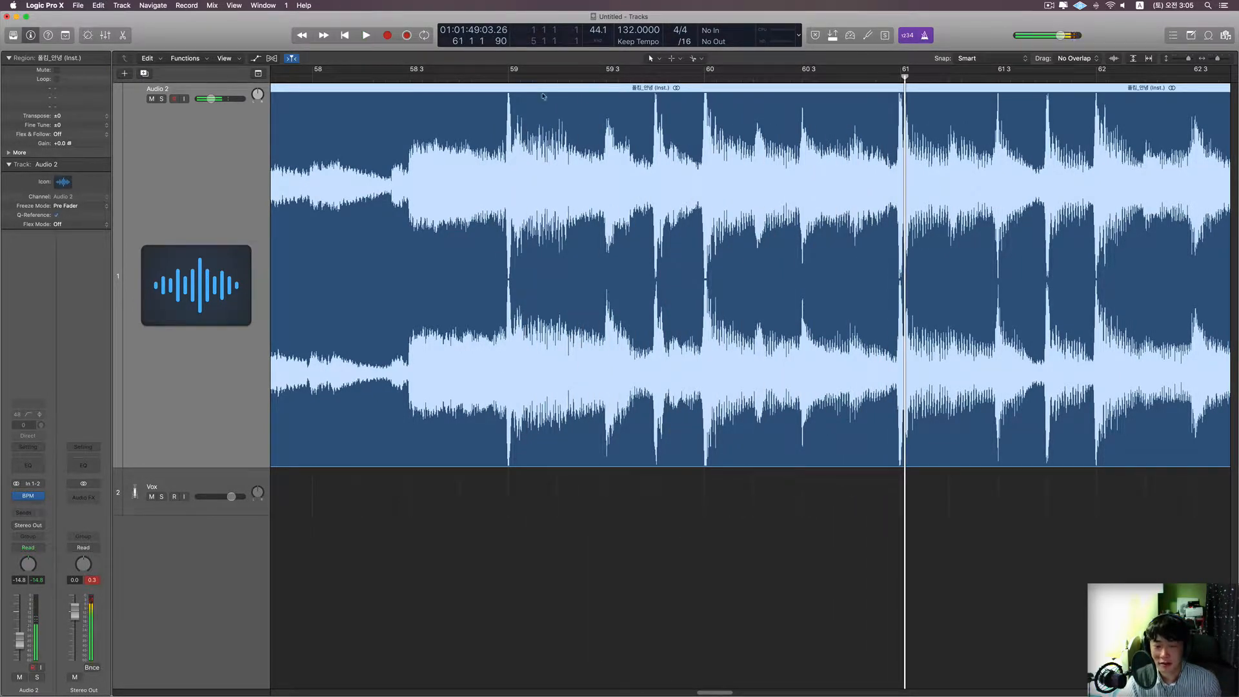
# - Return the playhead to the beginning of the instrumental at bar 2
pyautogui.press('super+Left')
pyautogui.press('super+Left')
pyautogui.press('super+Left')
pyautogui.press('super+Left')
pyautogui.press('super+Left')
pyautogui.press('super+Left')
pyautogui.press('super+Left')
pyautogui.press('super+Left')
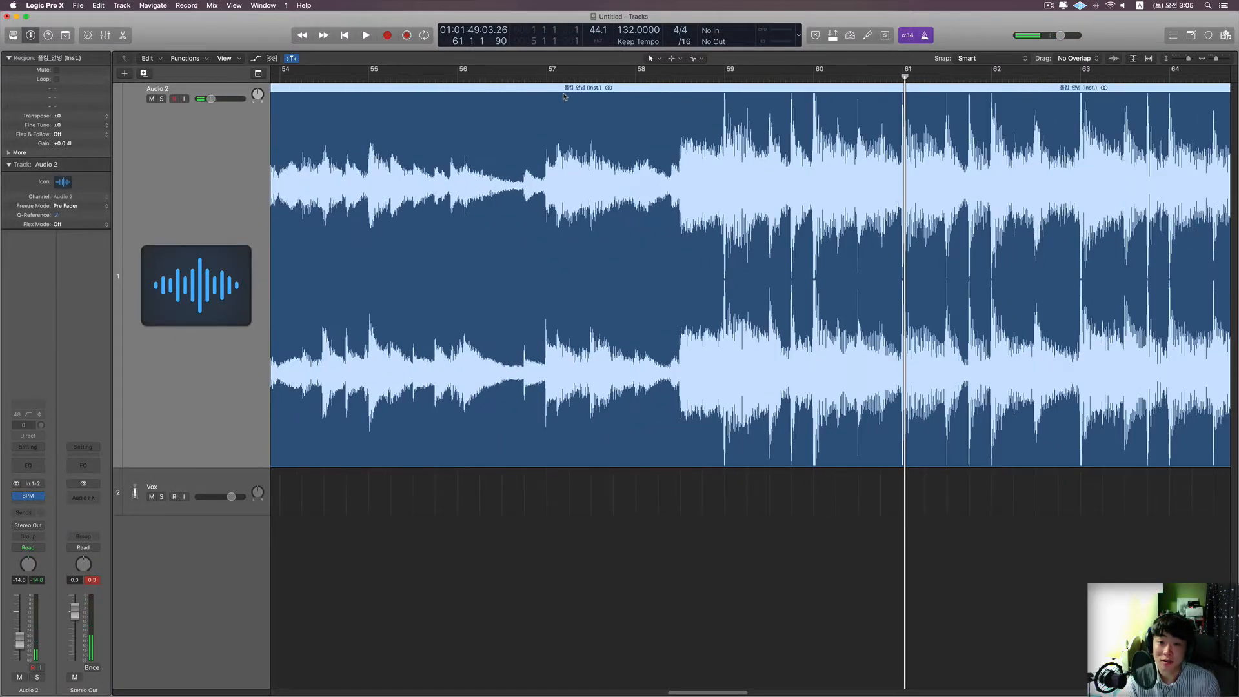
pyautogui.press('super+Left')
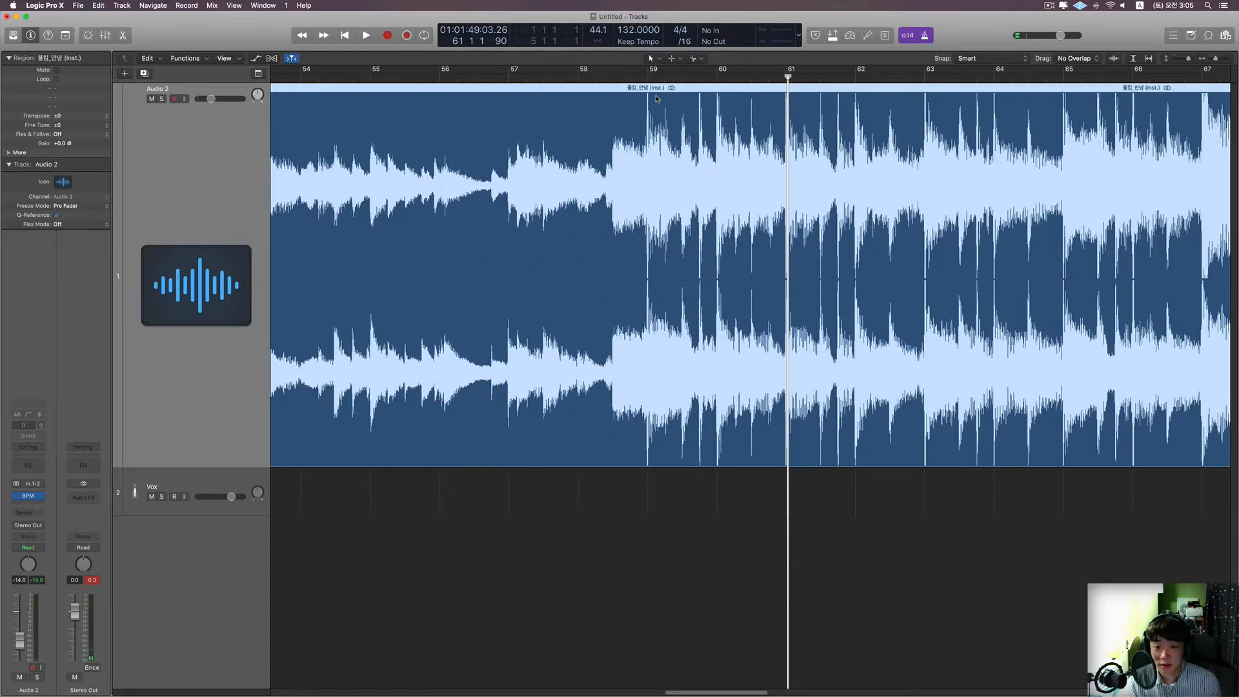
pyautogui.press('super+Left')
pyautogui.press('super+Left')
pyautogui.press('super+Left')
pyautogui.press('super+Left')
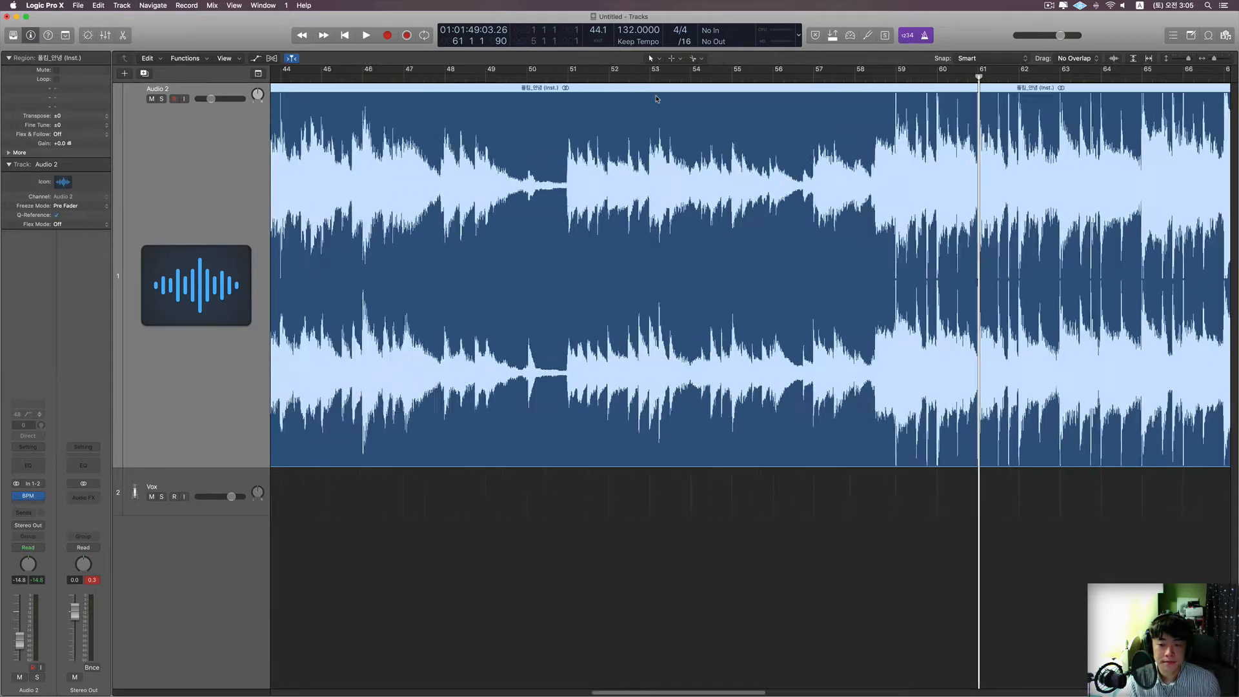
pyautogui.press('super+Left')
pyautogui.press('super+Left')
pyautogui.press('super+Left')
pyautogui.press('super+Left')
pyautogui.press('super+Left')
pyautogui.press('super+Left')
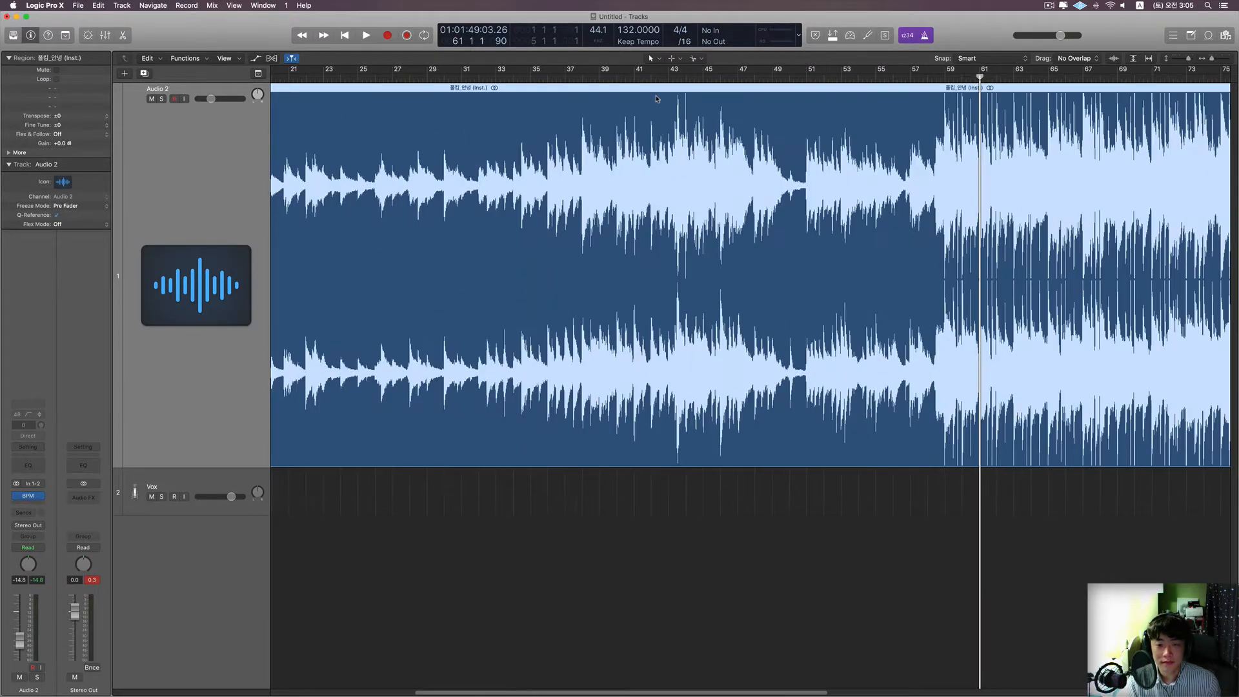
pyautogui.press('Return')
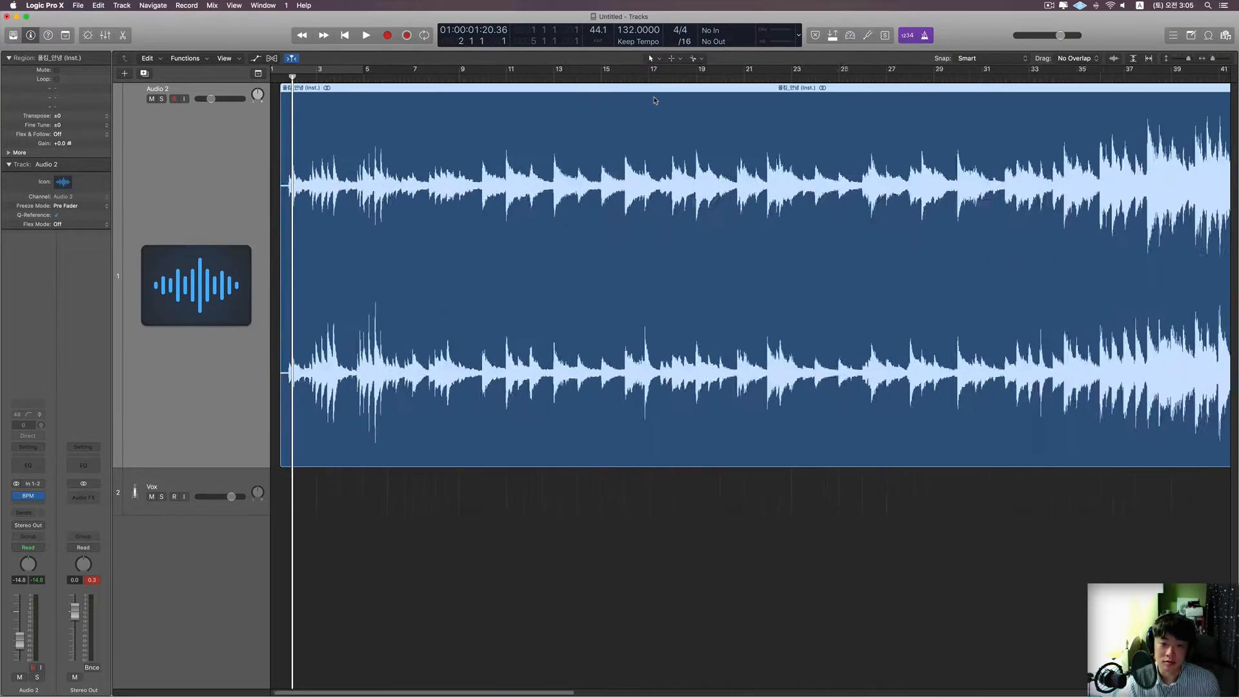
# - Examine the instrumental's waveform from its opening bars through to the end of the song near bar 121
pyautogui.press('super+Right')
pyautogui.press('super+Right')
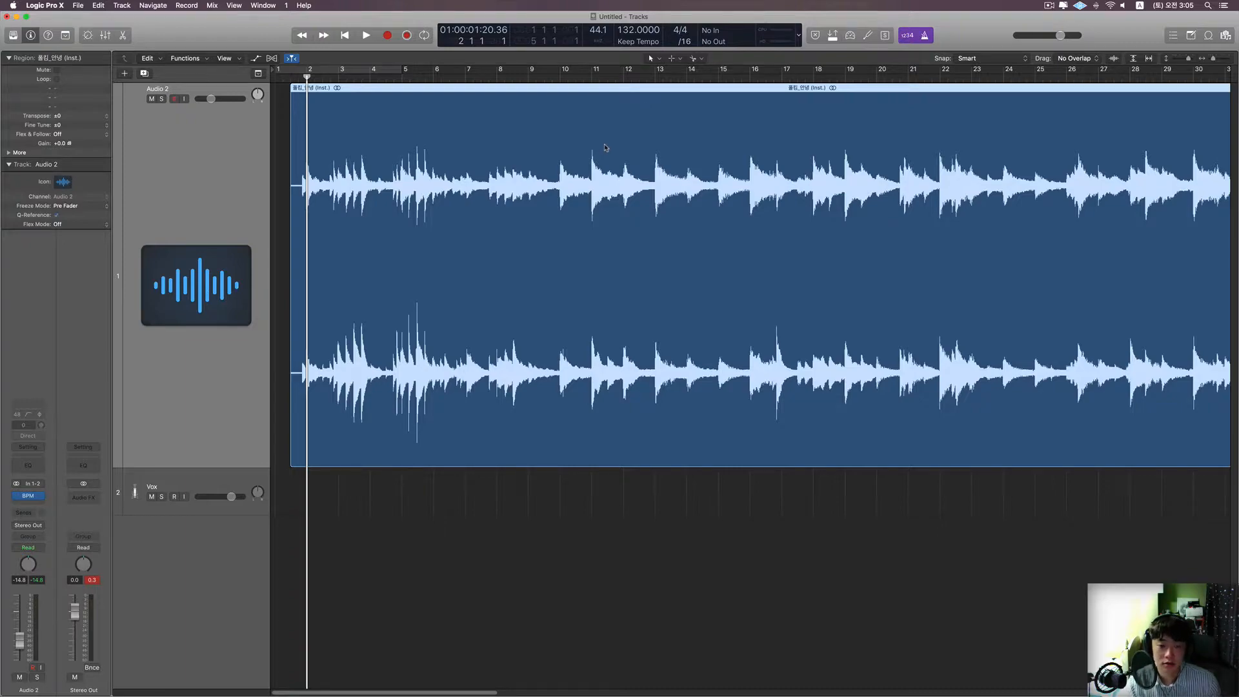
pyautogui.scroll(-10, 605, 148)
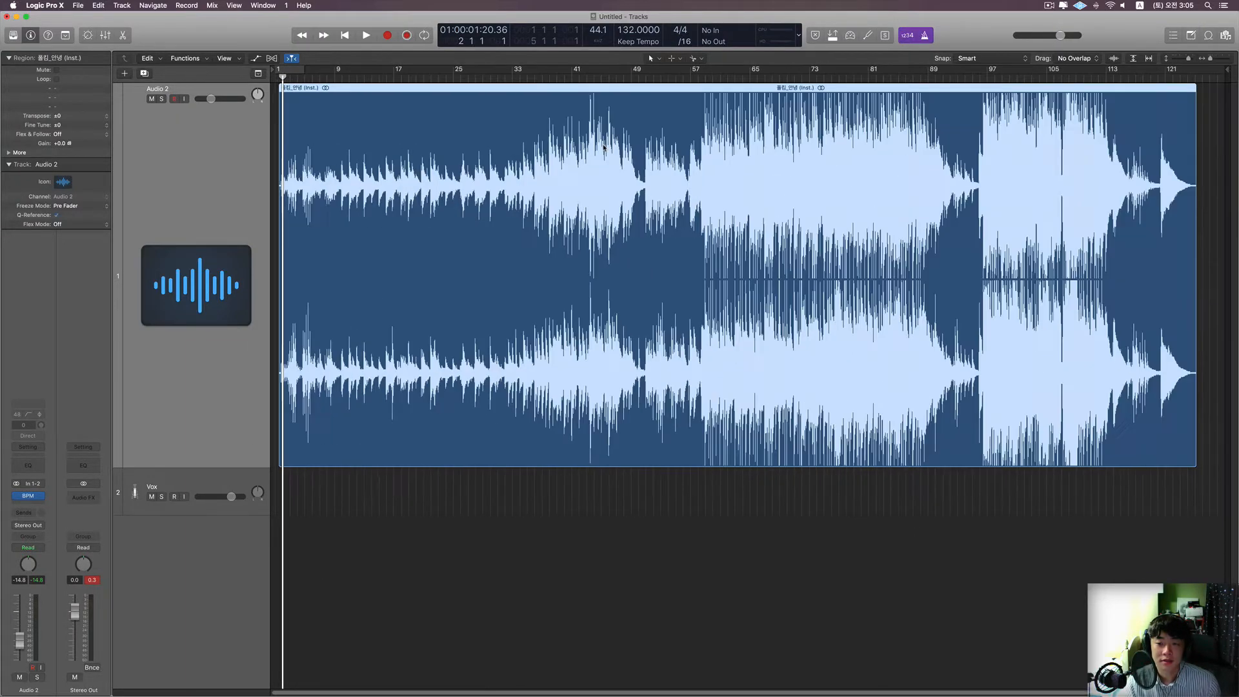
pyautogui.scroll(8, 604, 147)
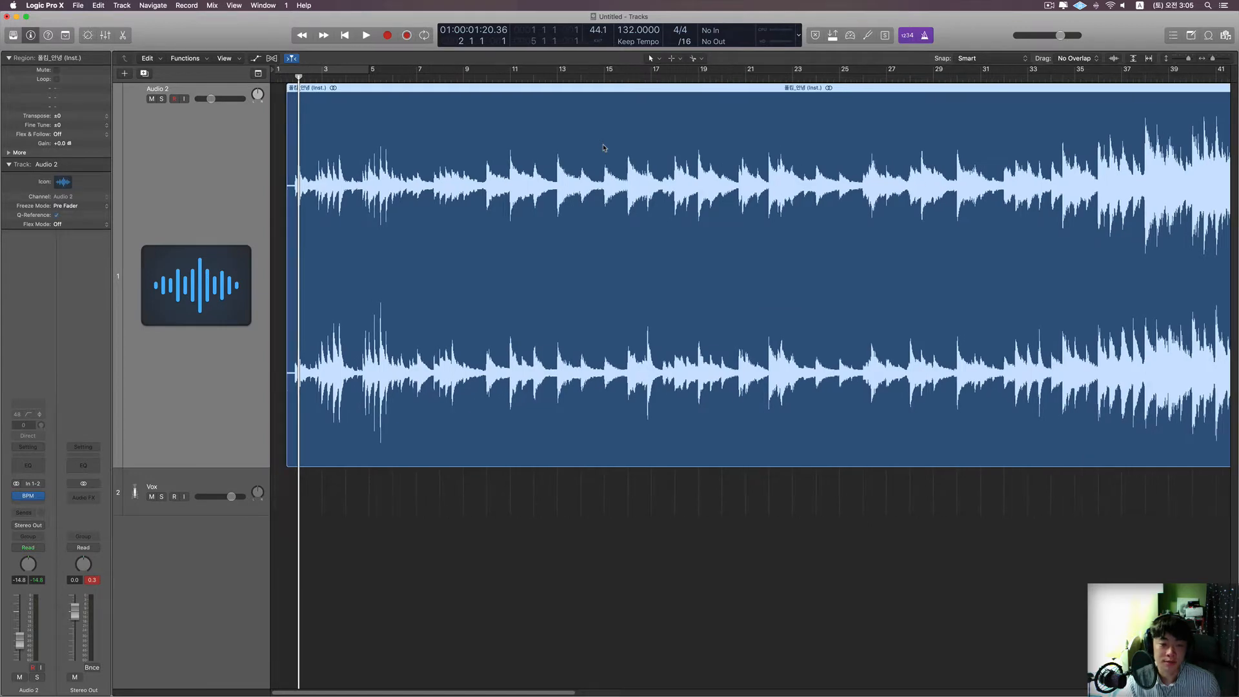
pyautogui.scroll(-6, 604, 148)
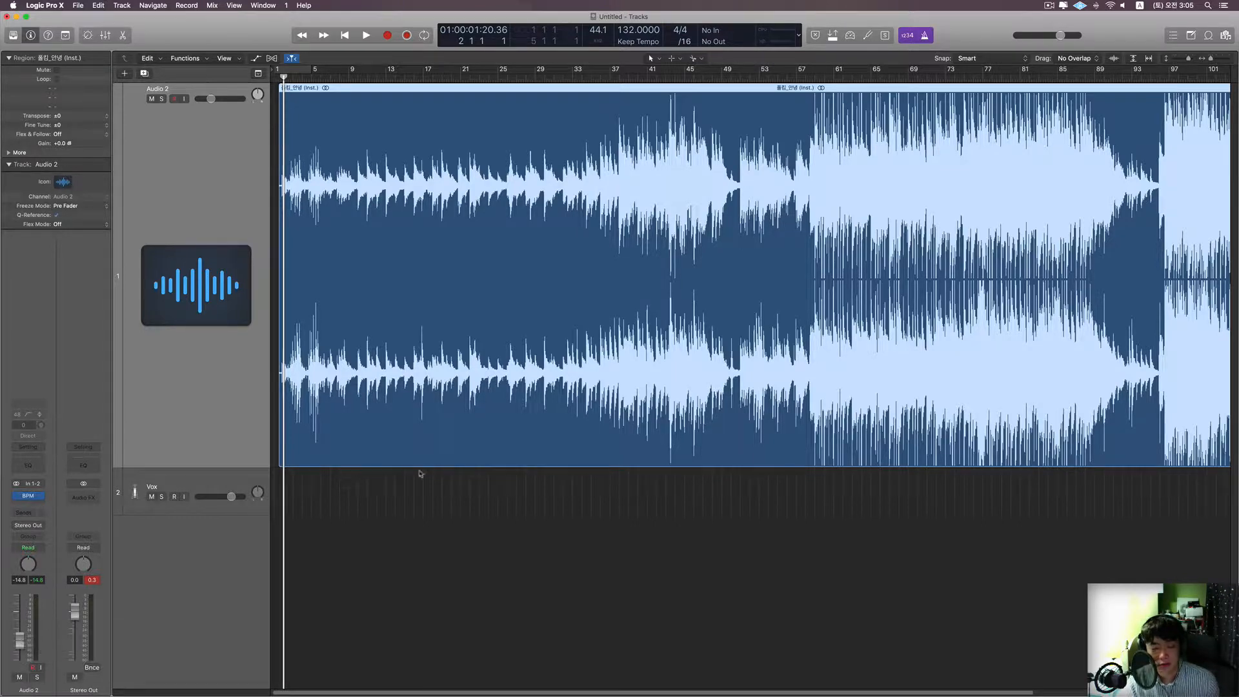
pyautogui.scroll(1, 422, 475)
pyautogui.scroll(2, 421, 476)
pyautogui.scroll(2, 424, 476)
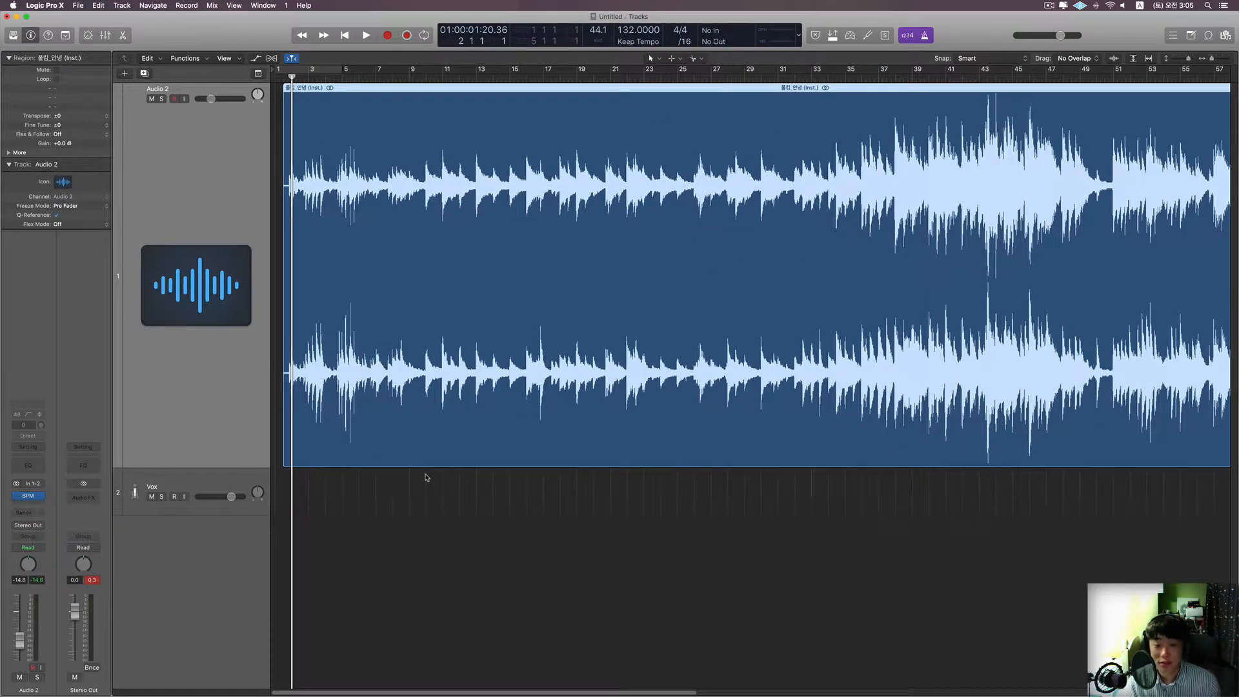
pyautogui.scroll(-4, 424, 477)
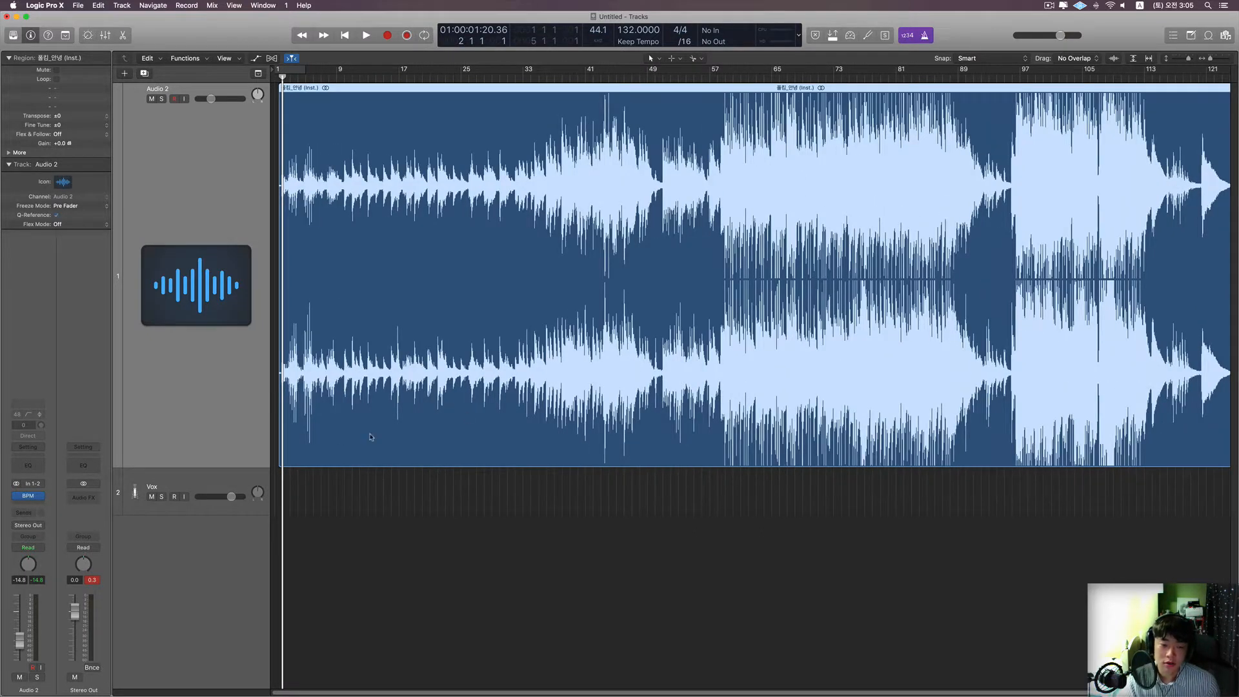
# - Rename the instrumental track as MR and select the Vox track
pyautogui.click(201, 476)
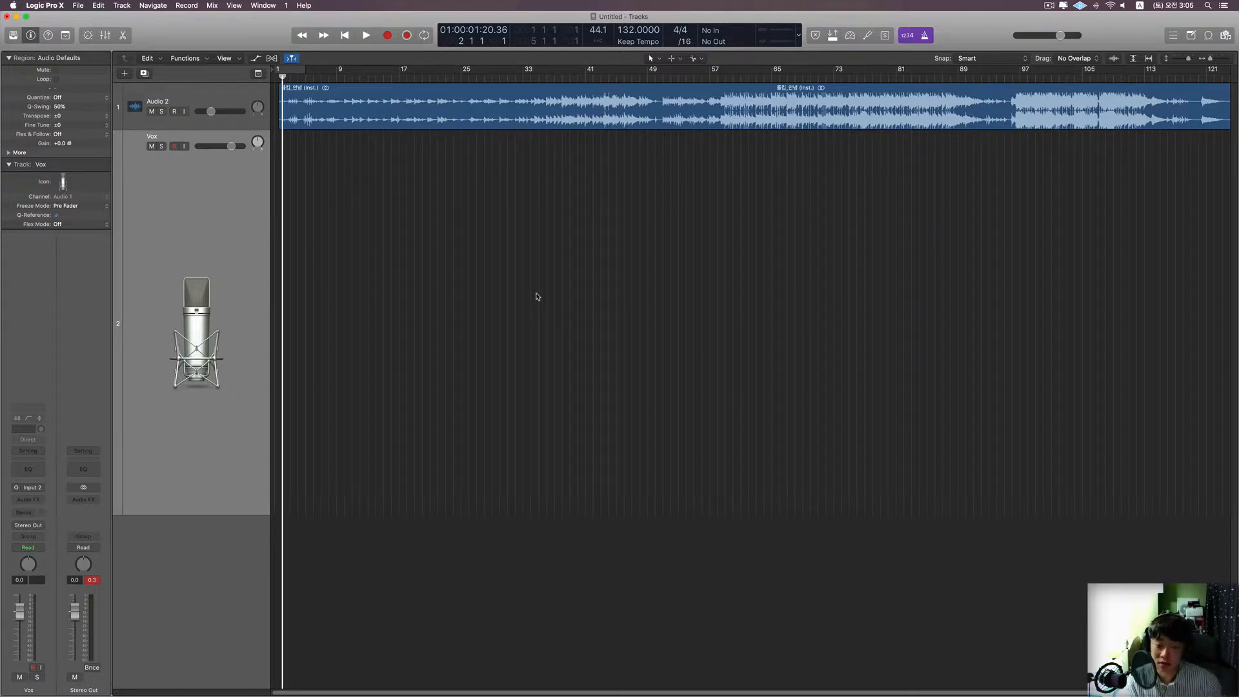
pyautogui.click(201, 93)
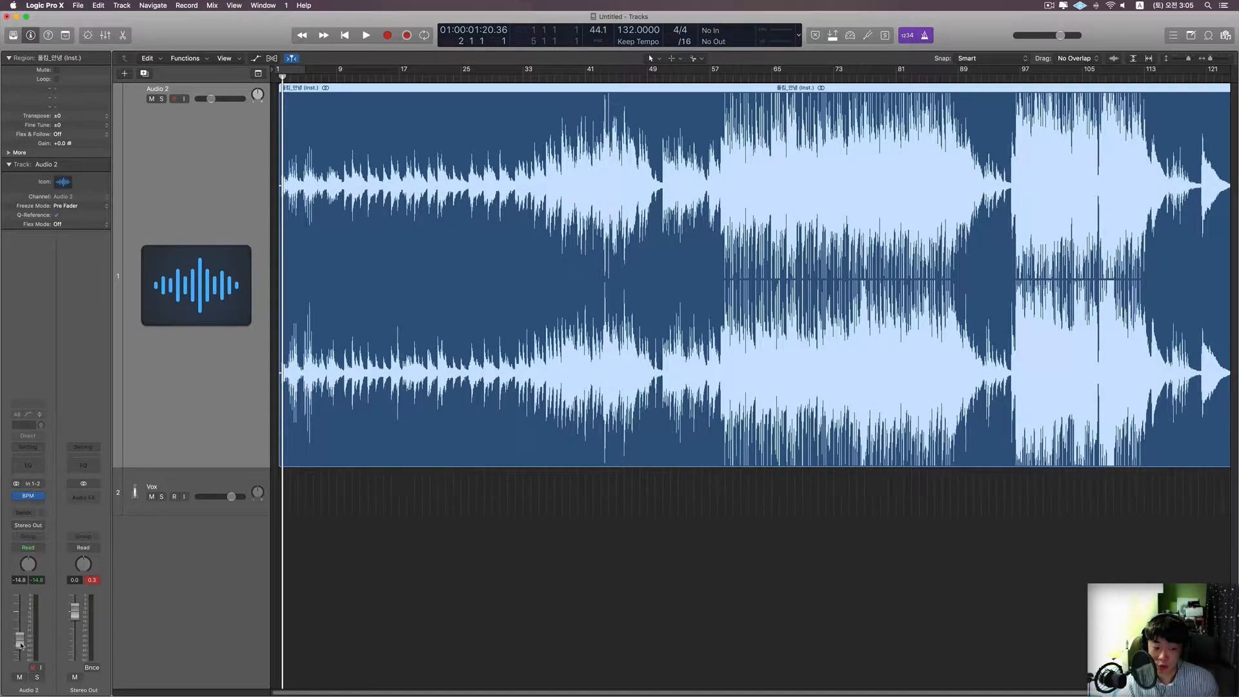
pyautogui.click(228, 476)
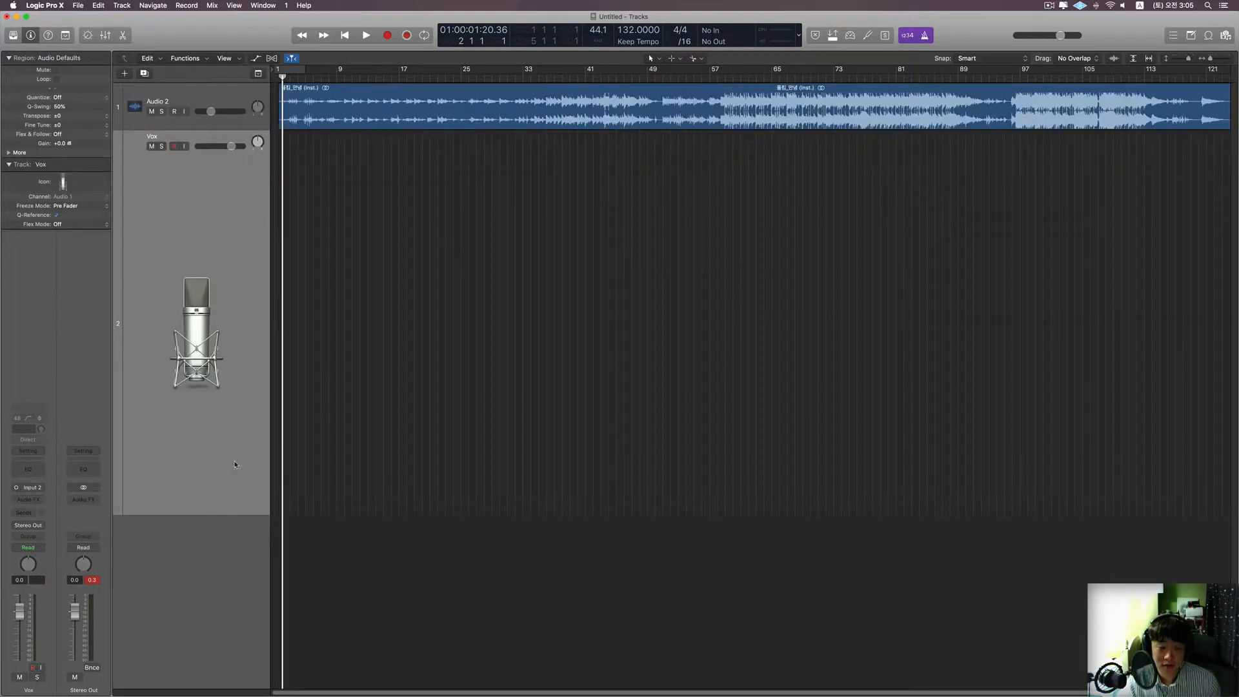
pyautogui.click(179, 104)
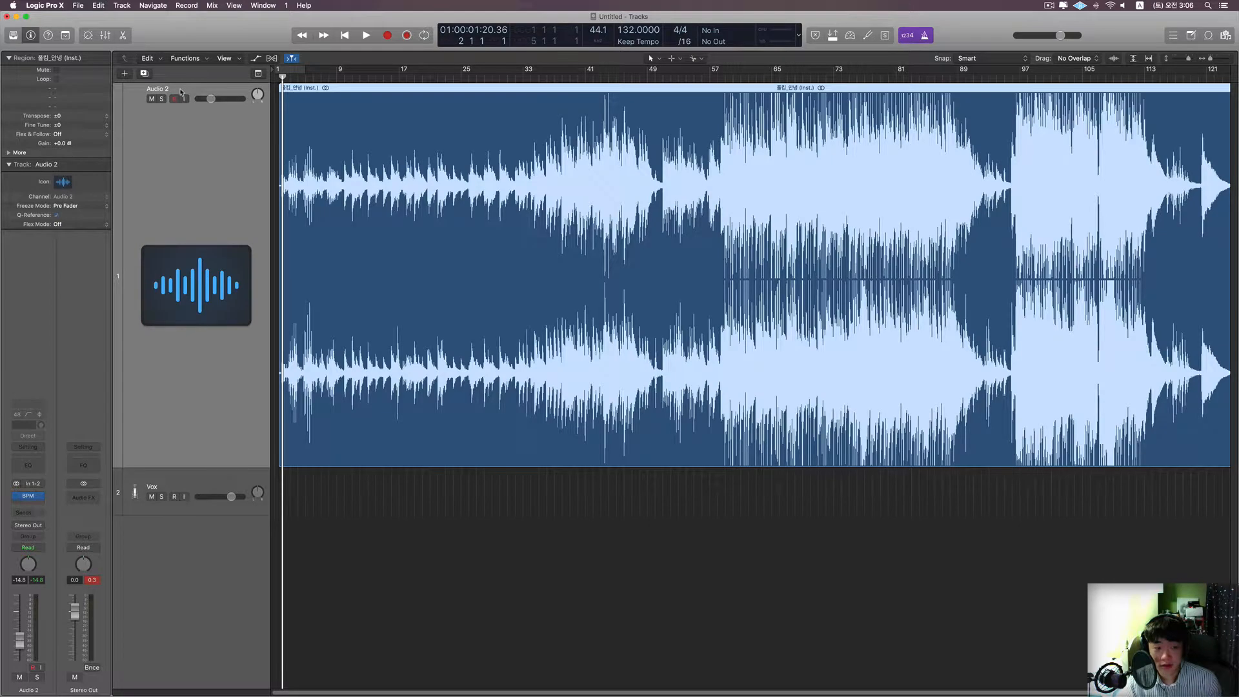
pyautogui.doubleClick(180, 89)
pyautogui.write('MR')
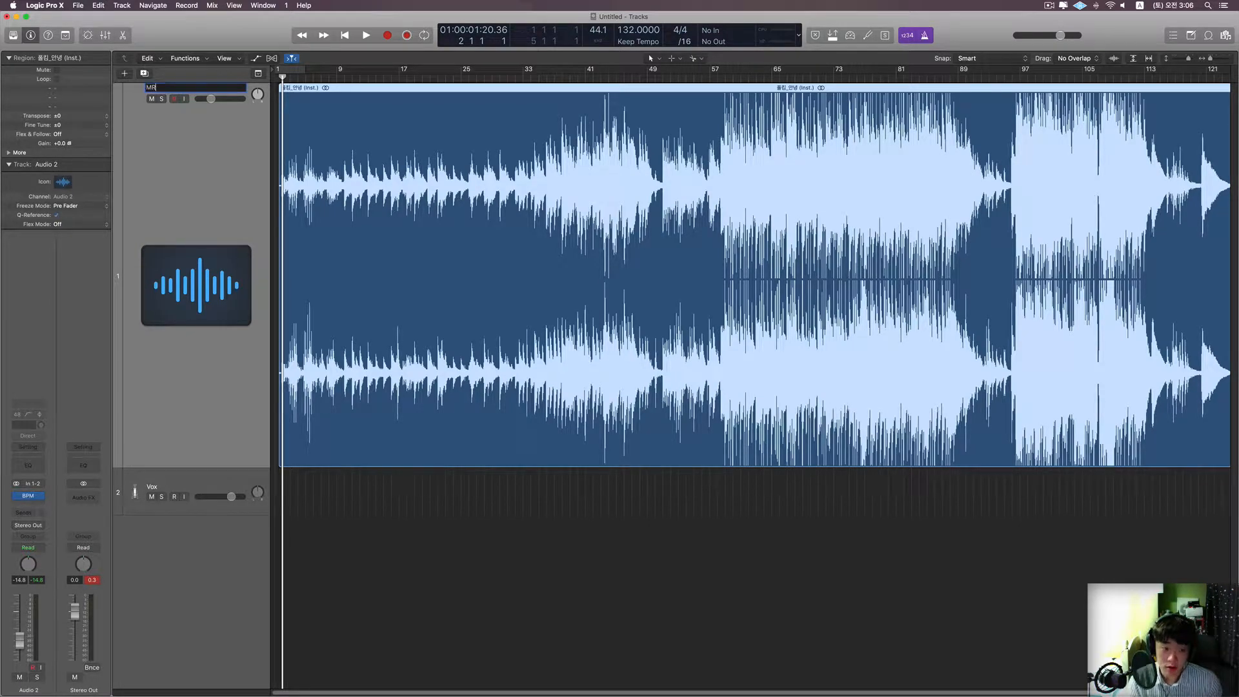
pyautogui.press('Return')
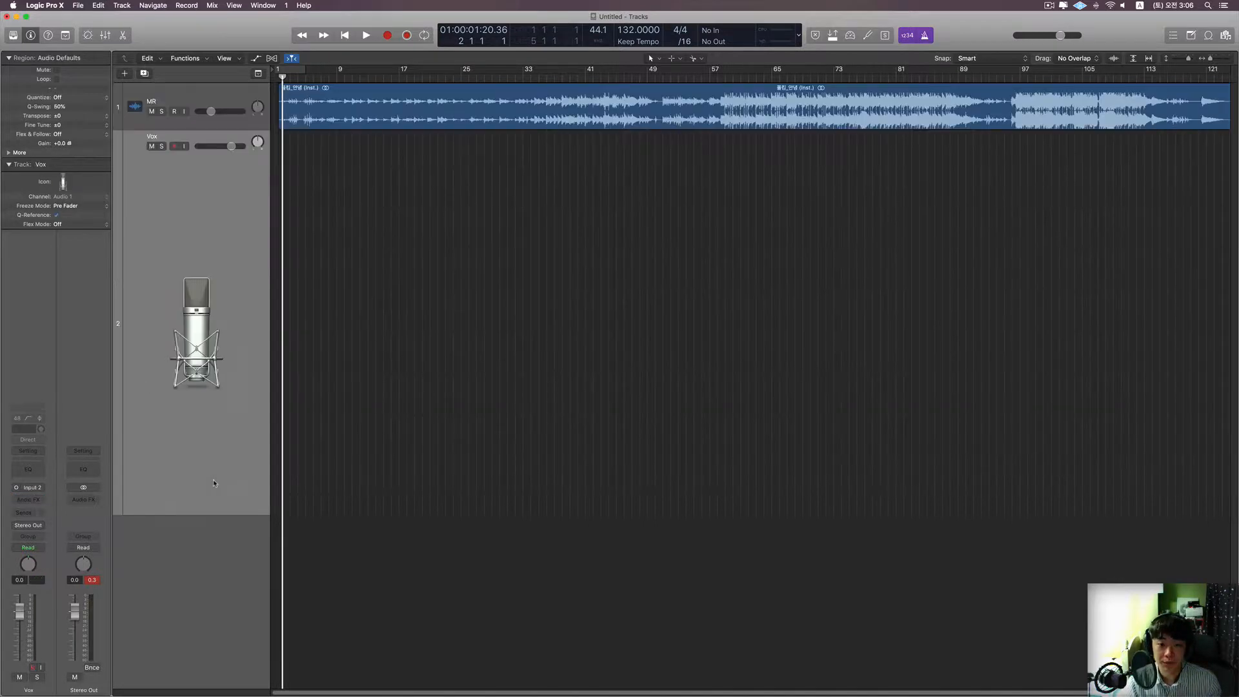
pyautogui.click(235, 481)
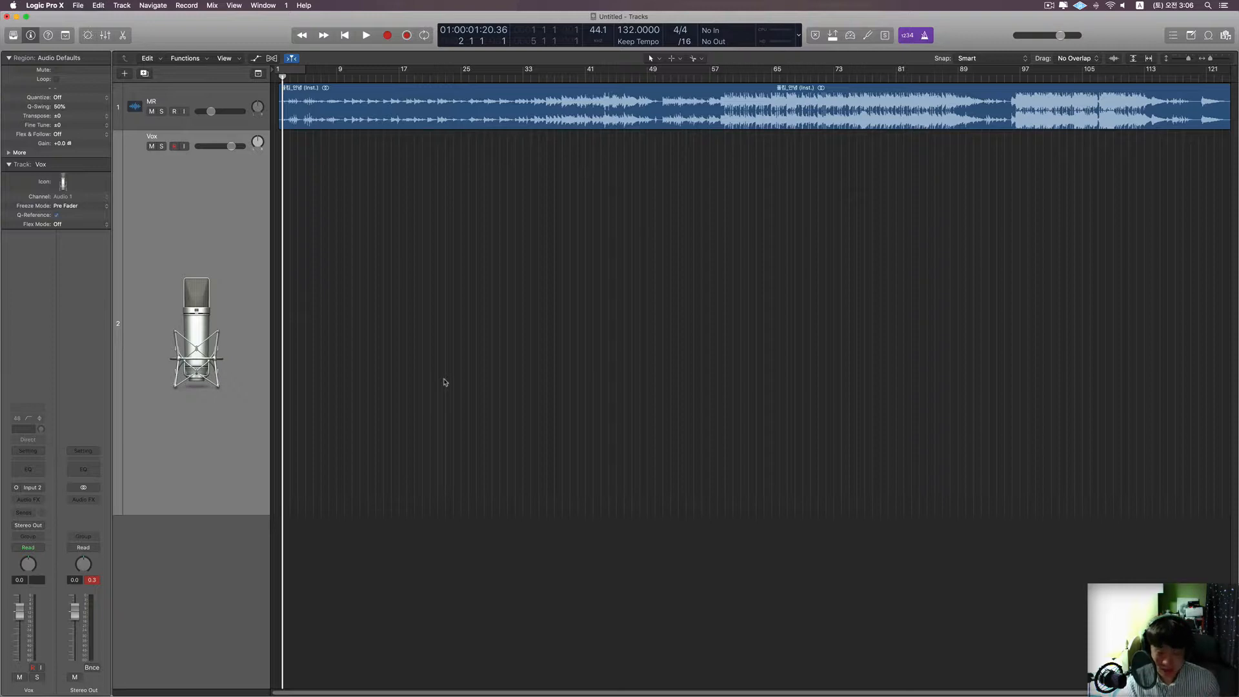
# - Save the project in the Recording 01 location as 폴킴 안녕 Cover, organized as a folder
pyautogui.press('super+s')
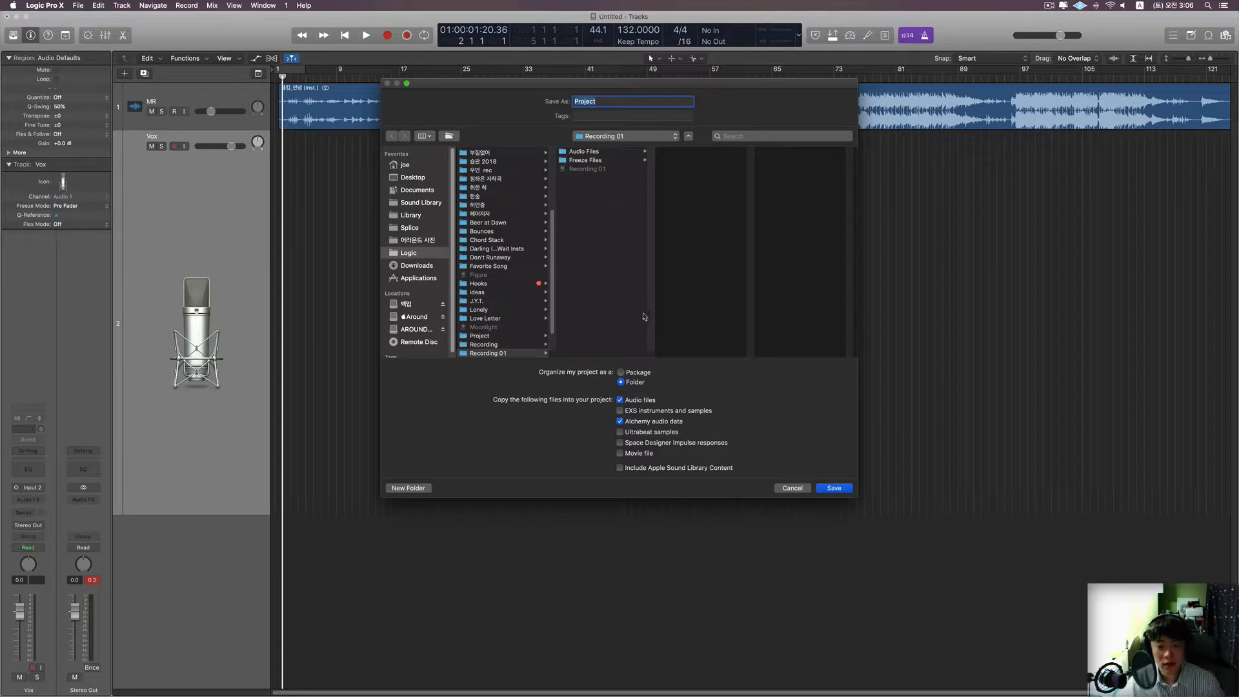
pyautogui.click(621, 372)
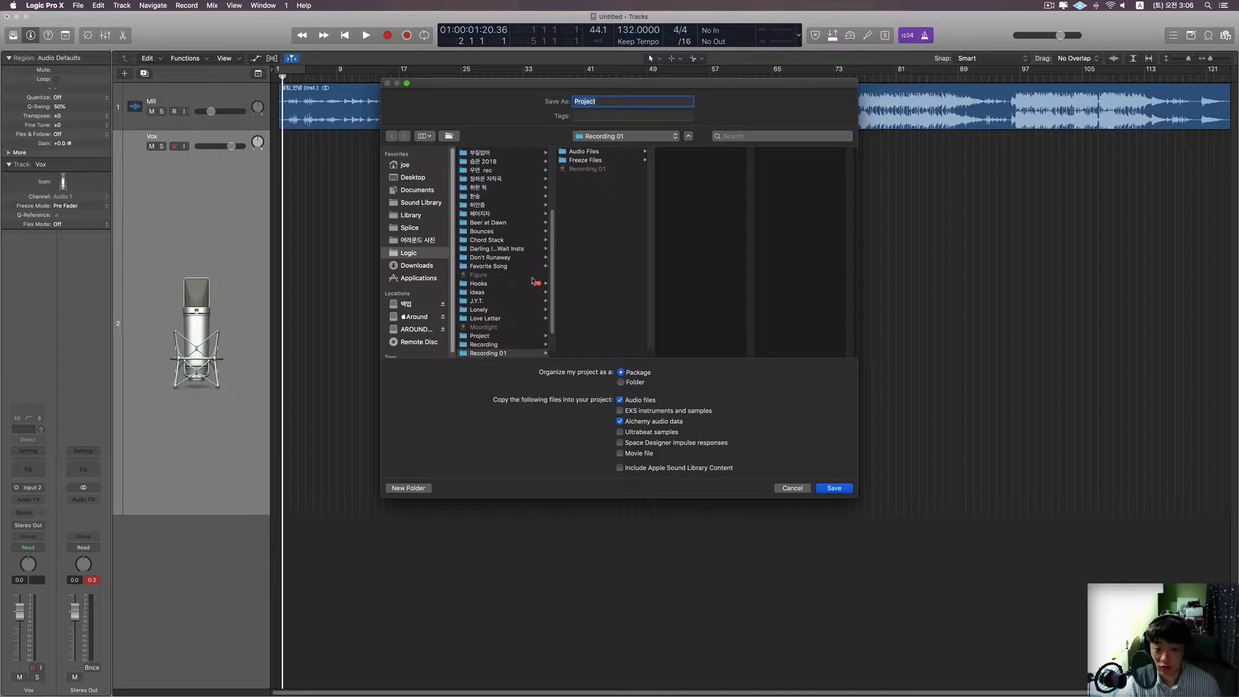
pyautogui.click(636, 383)
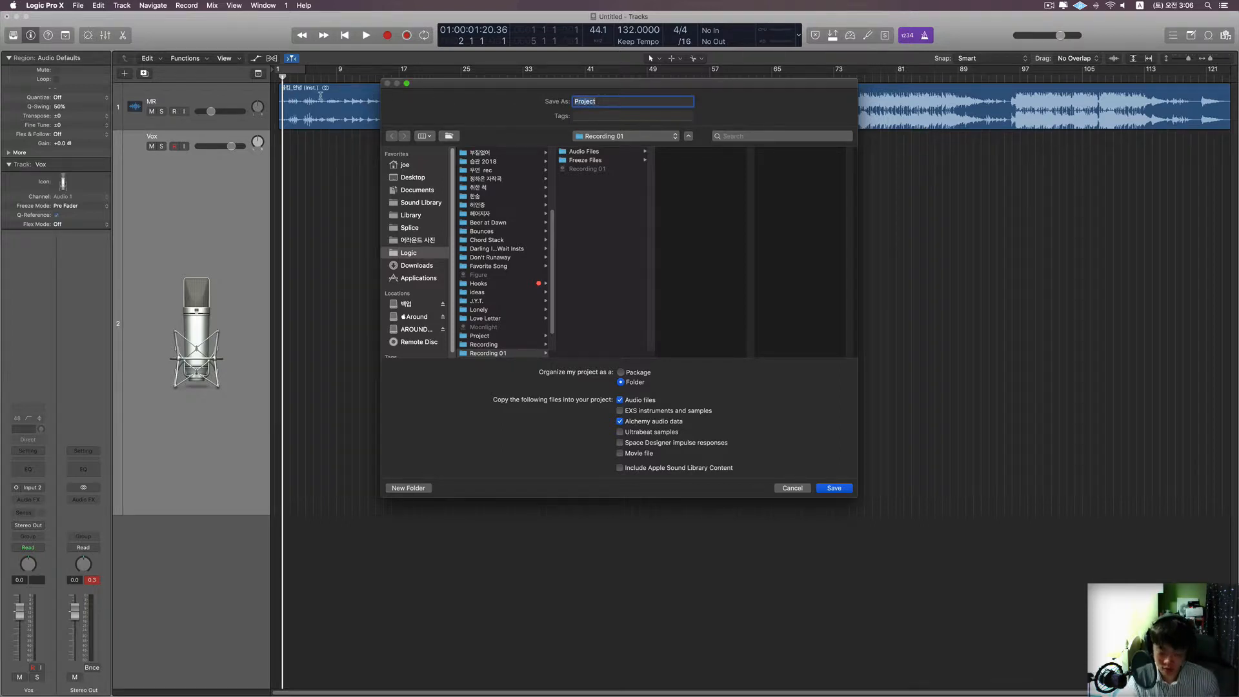
pyautogui.write('y')
pyautogui.press('BackSpace')
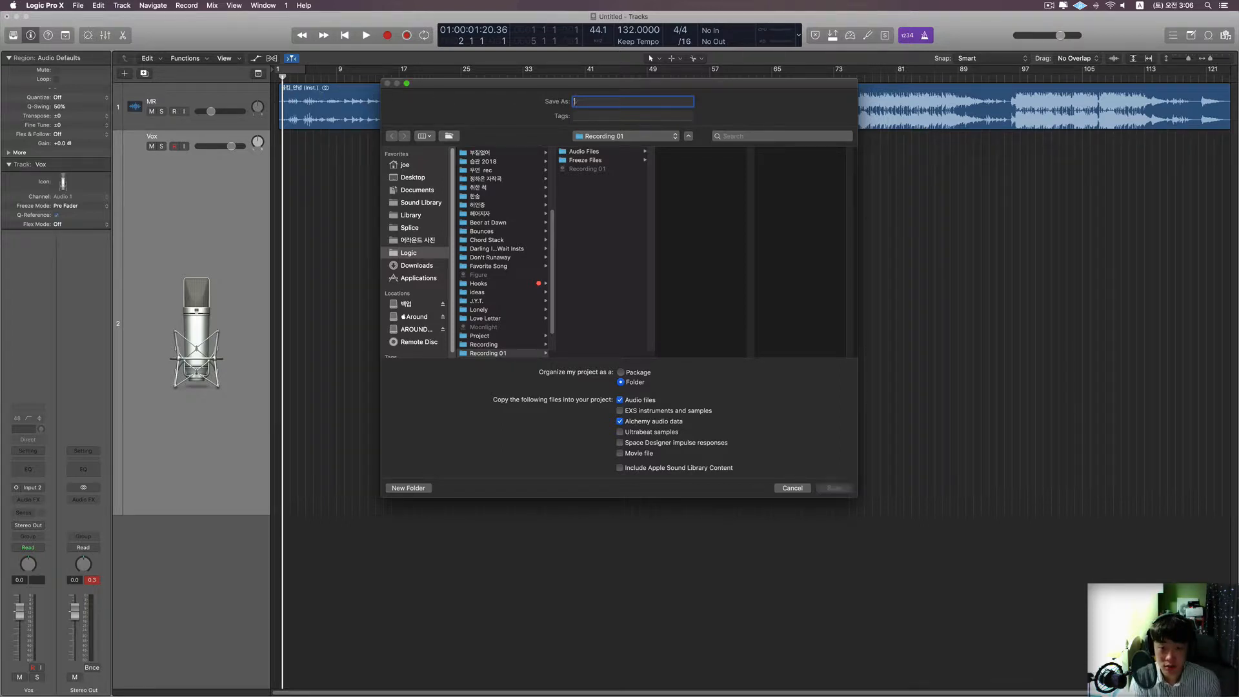
pyautogui.write('올림 이')
pyautogui.write('안녕')
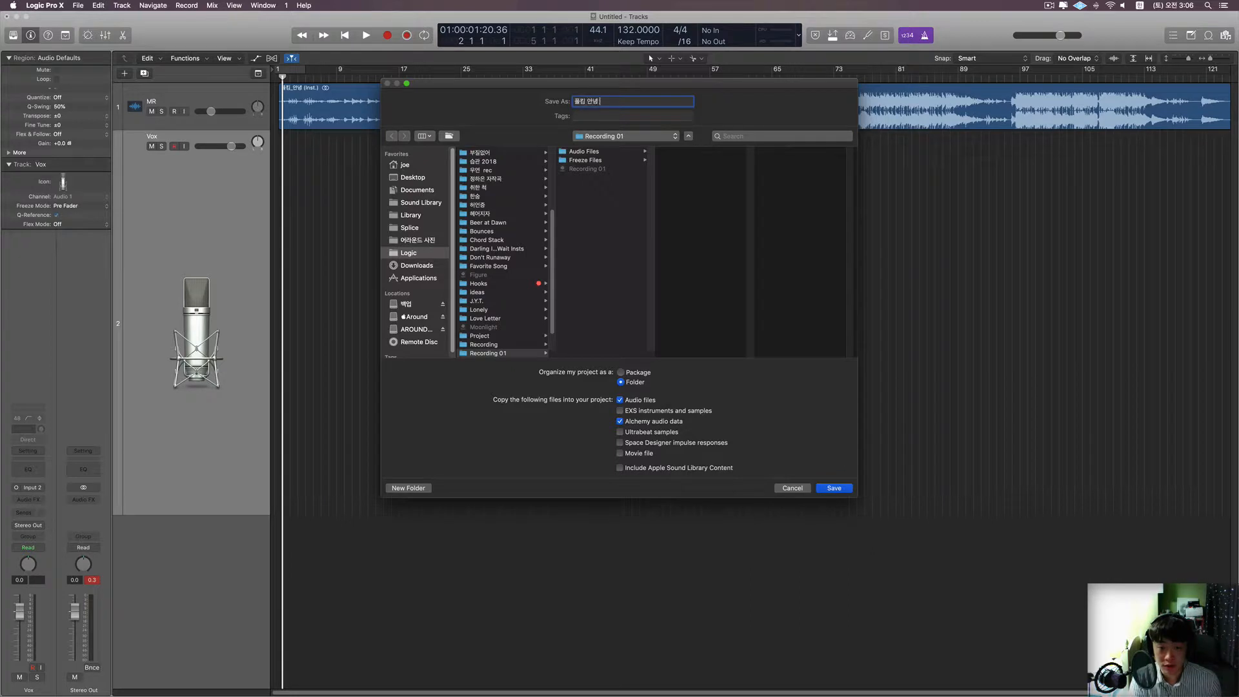
pyautogui.write(' C')
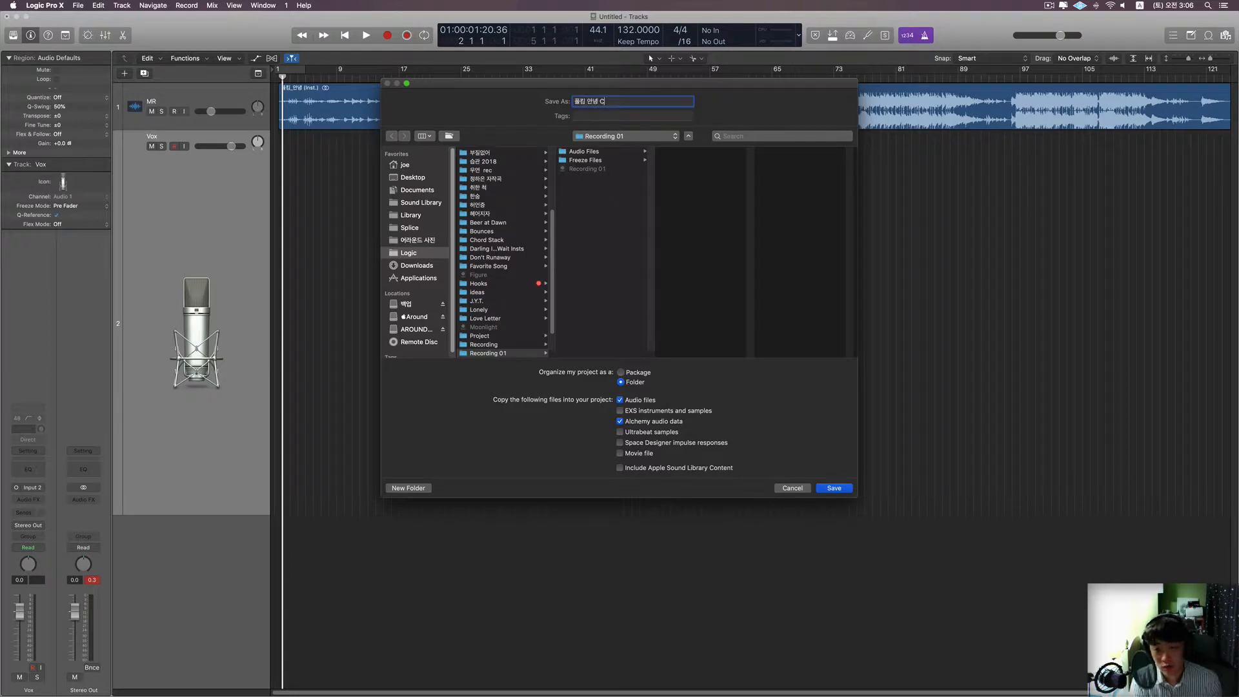
pyautogui.write('over')
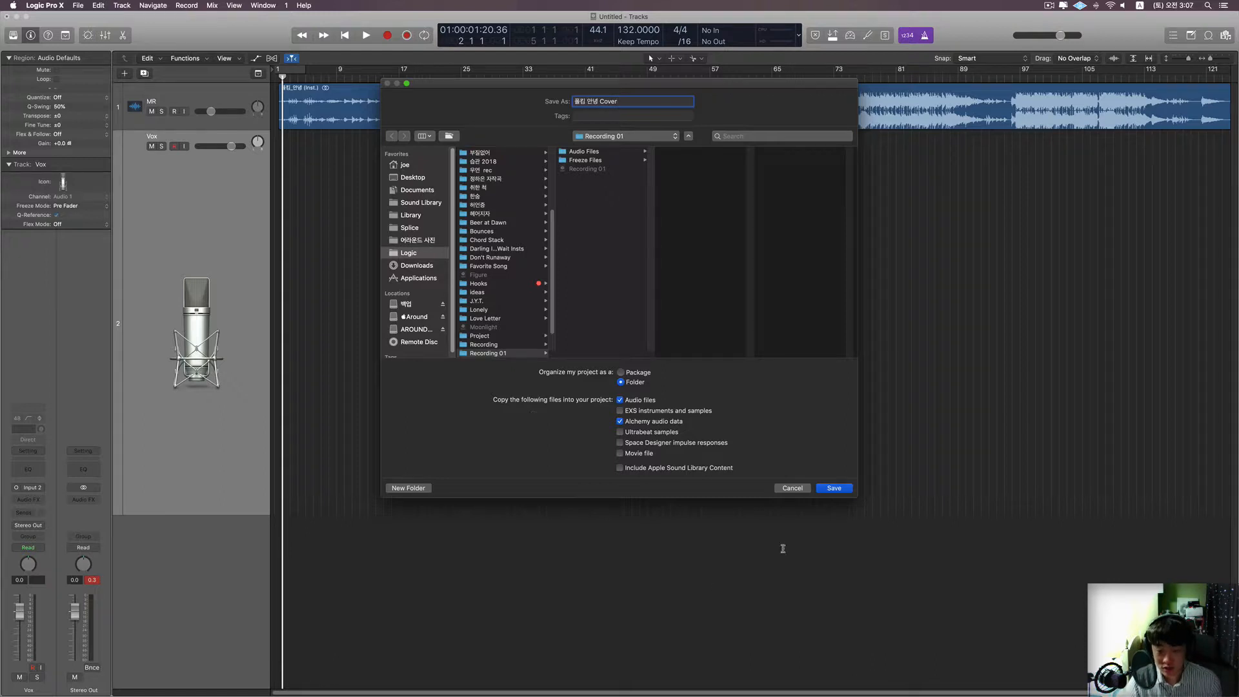
pyautogui.click(835, 489)
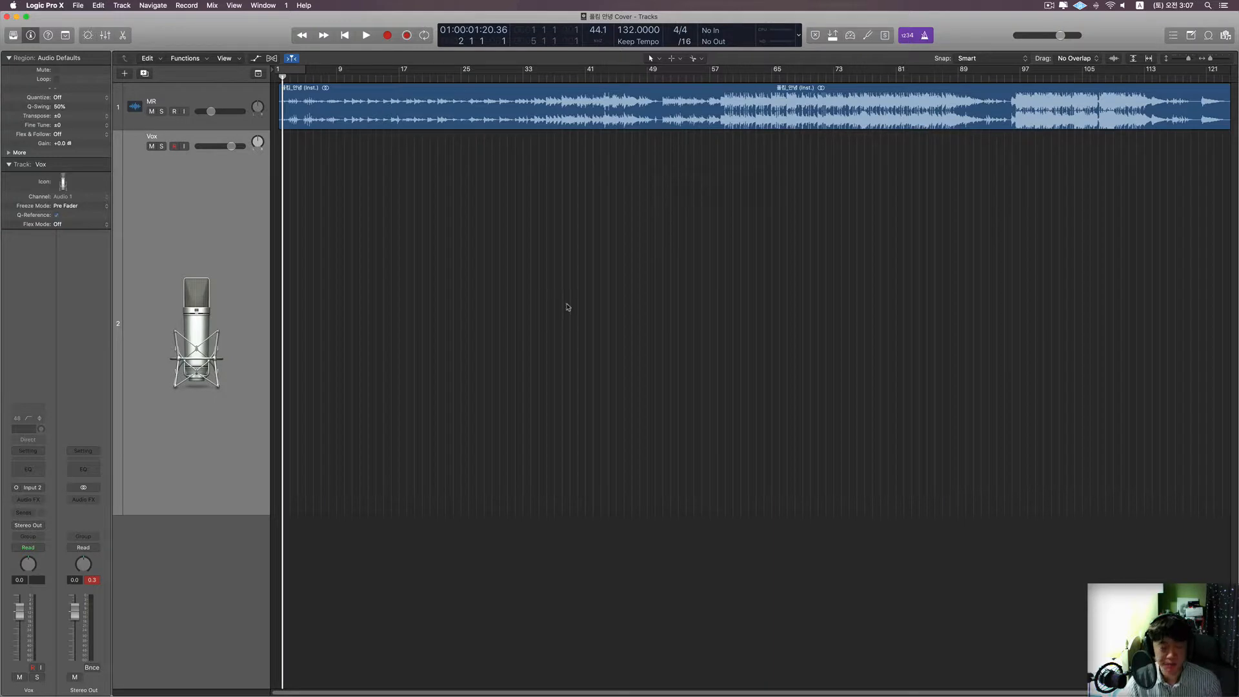
# - Show the mixer below the tracks and display its channel strips in the wide layout
pyautogui.scroll(3, 568, 307)
pyautogui.scroll(10, 568, 307)
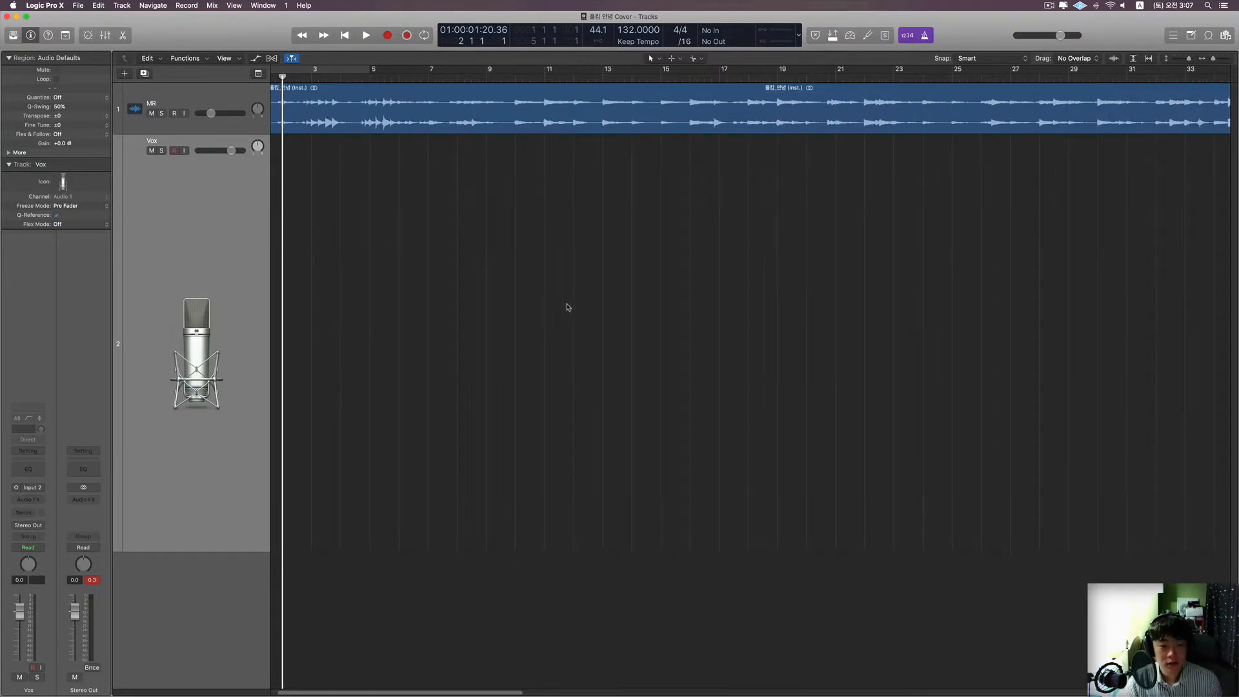
pyautogui.scroll(2, 568, 307)
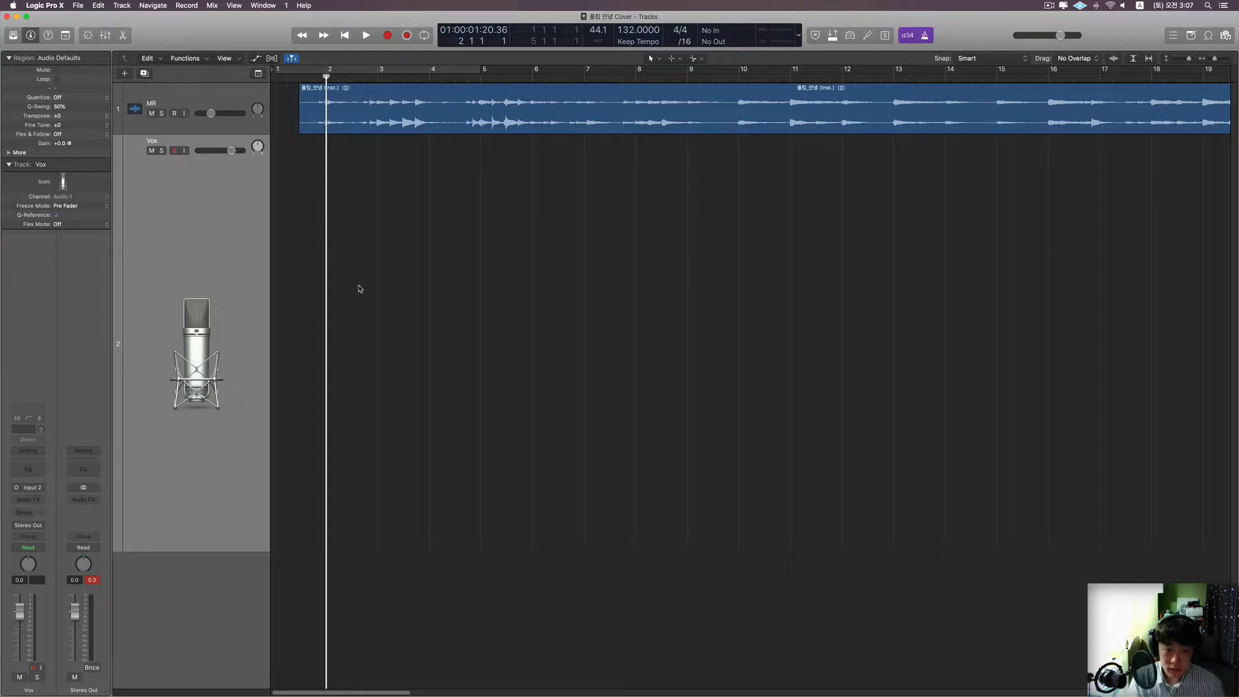
pyautogui.press('super+Left')
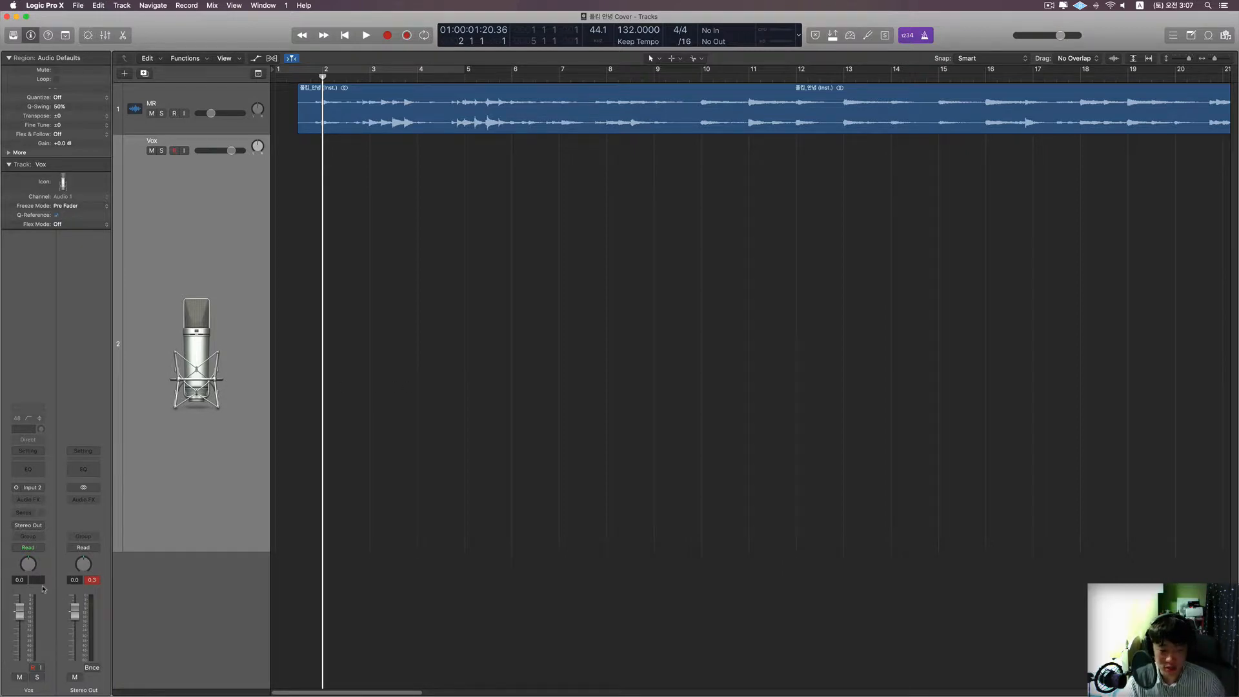
pyautogui.press('x')
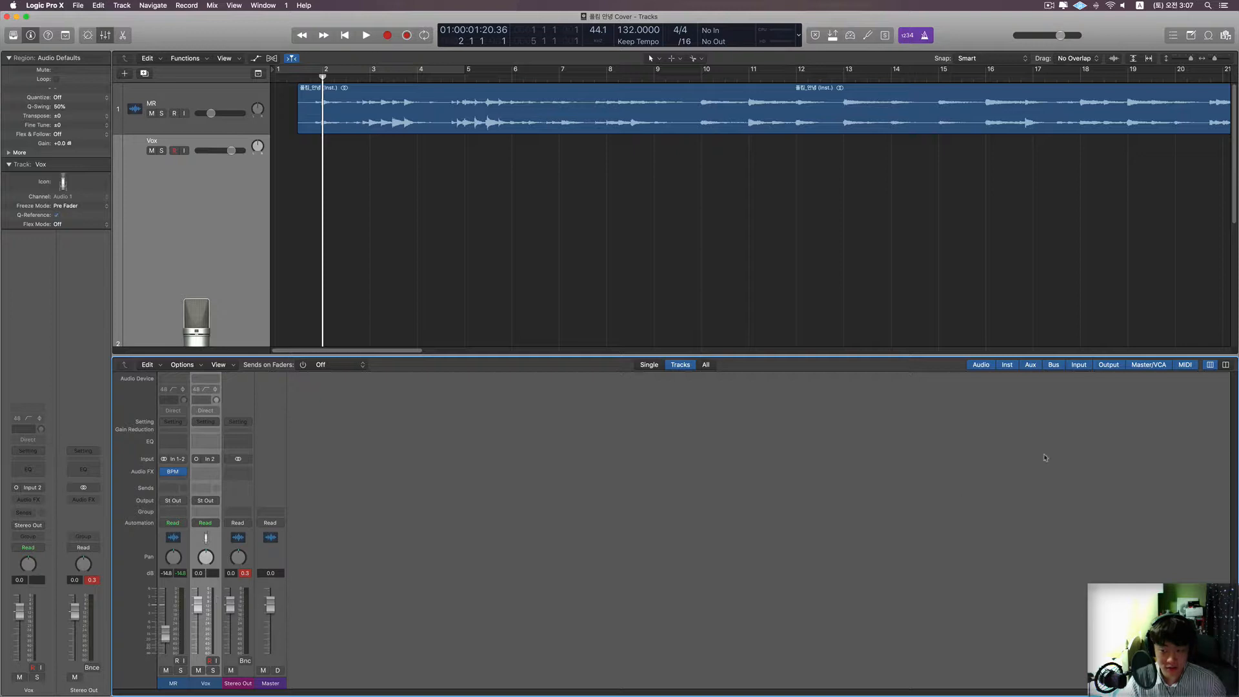
pyautogui.click(1226, 365)
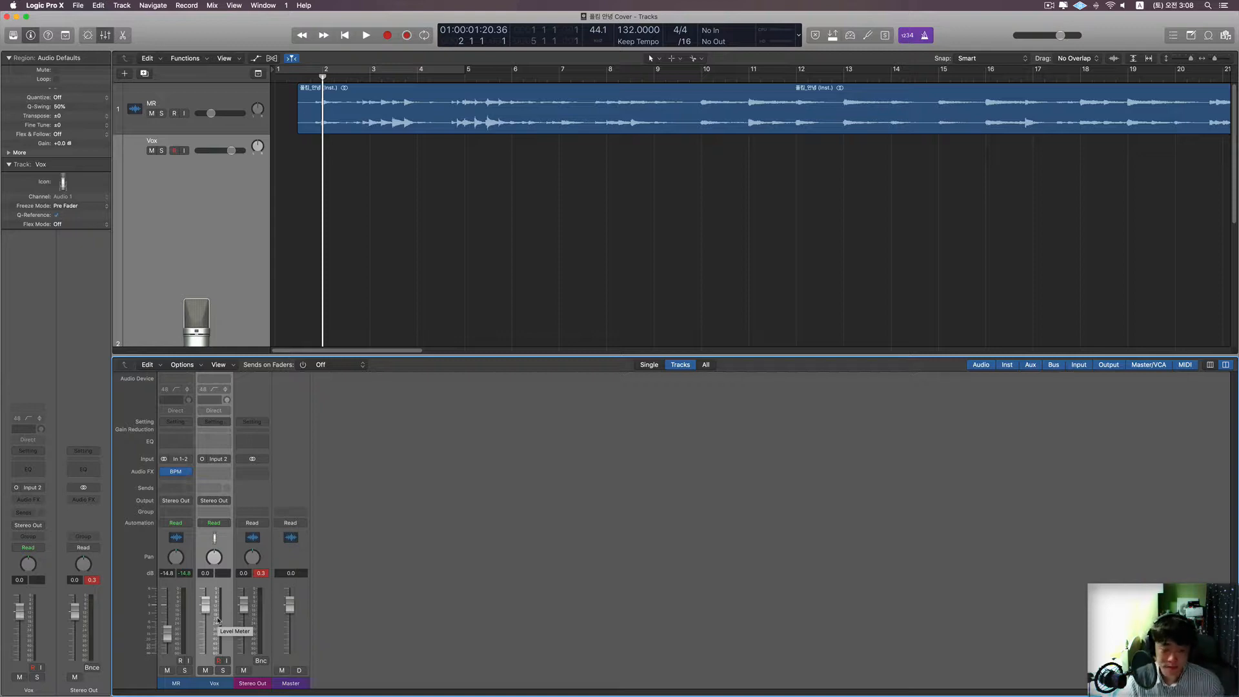
# - Place the playhead at bar 3 and mute the Vox track
pyautogui.click(370, 76)
pyautogui.press('super+Left')
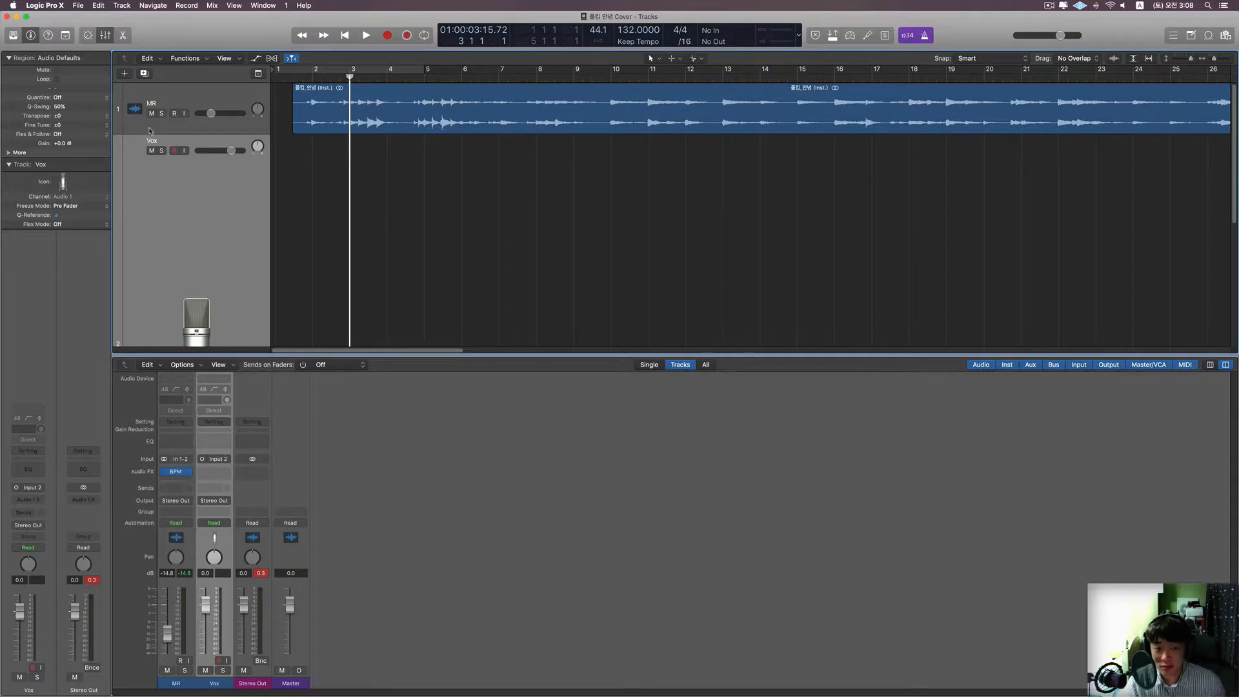
pyautogui.click(152, 153)
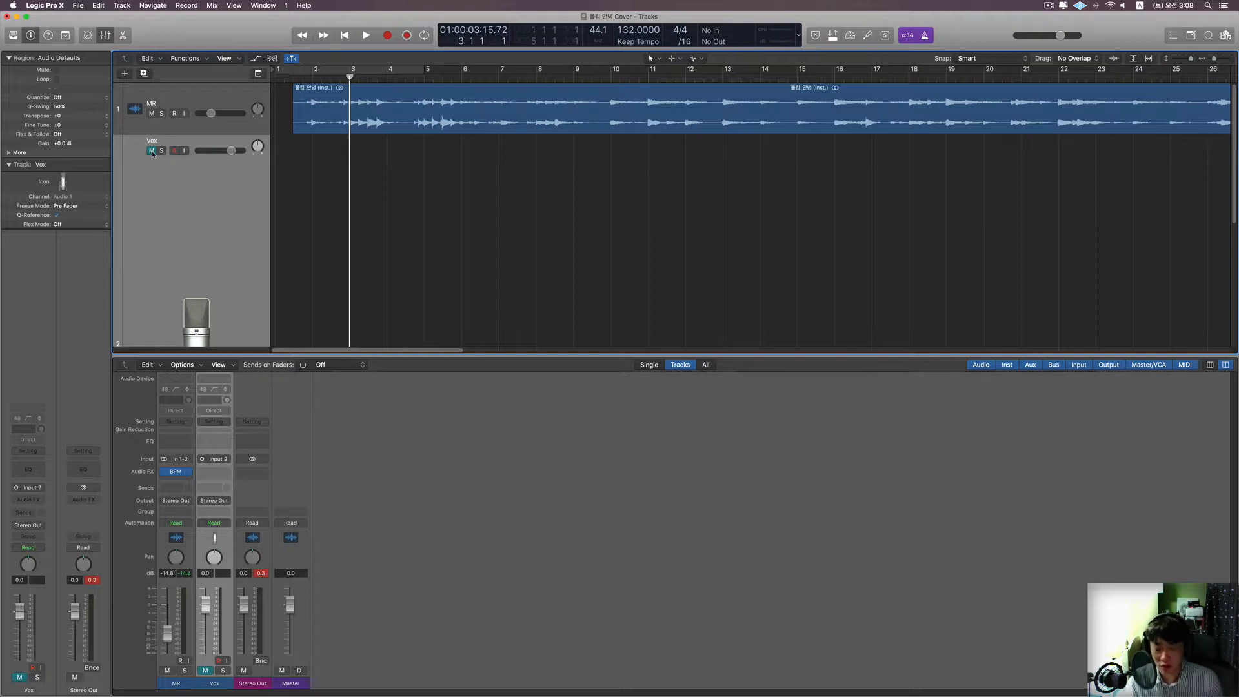
# - Move the playhead to bar 5 and play the instrumental briefly to find where the vocal should start
pyautogui.press('super+Right')
pyautogui.hscroll(-1, 512, 148)
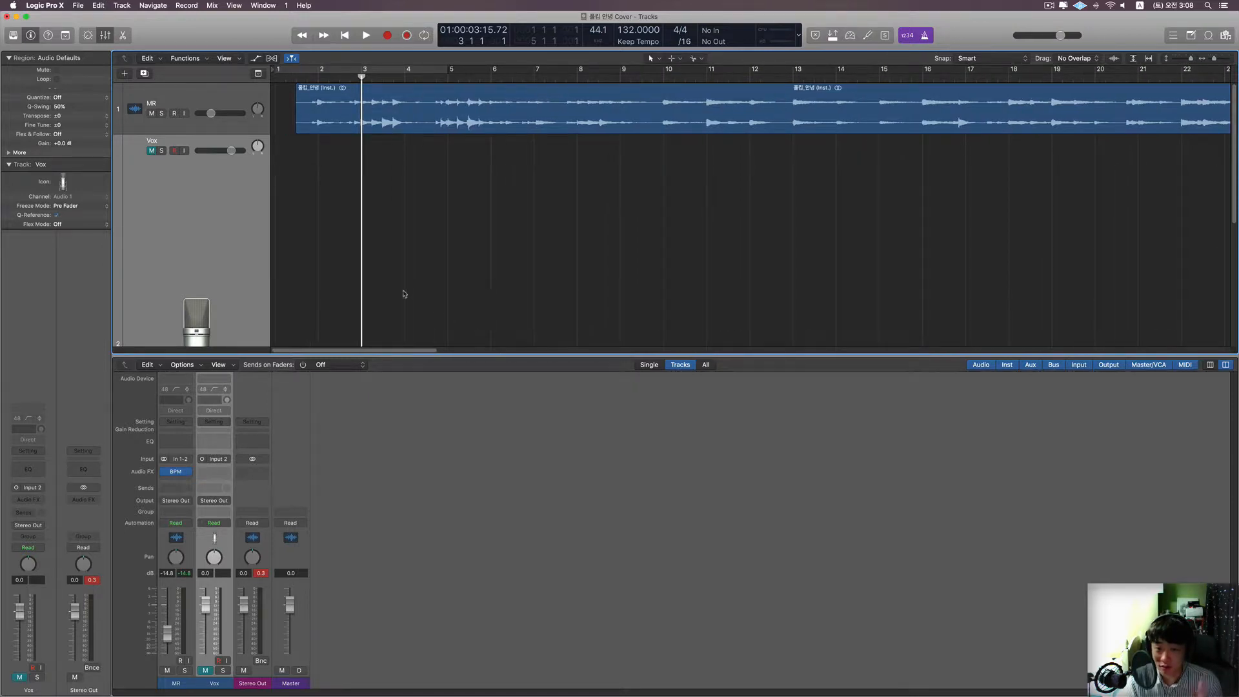
pyautogui.click(794, 81)
pyautogui.press('super+Left')
pyautogui.click(414, 78)
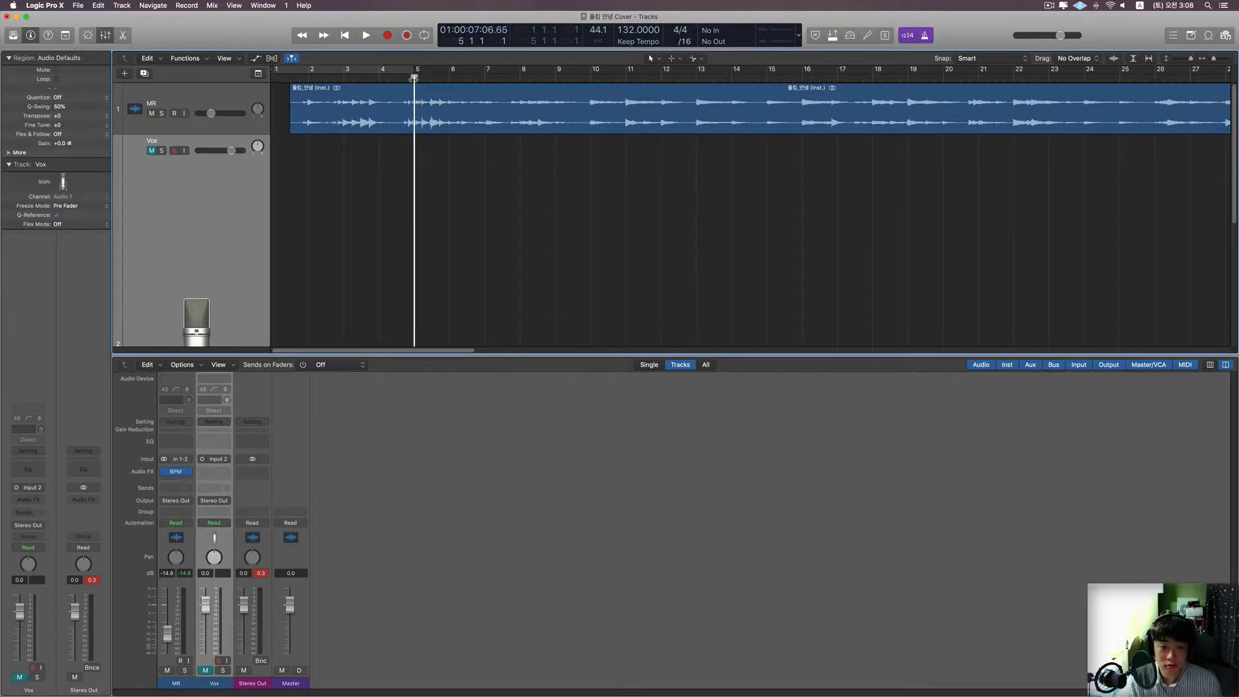
pyautogui.press('space')
pyautogui.press('super+Right')
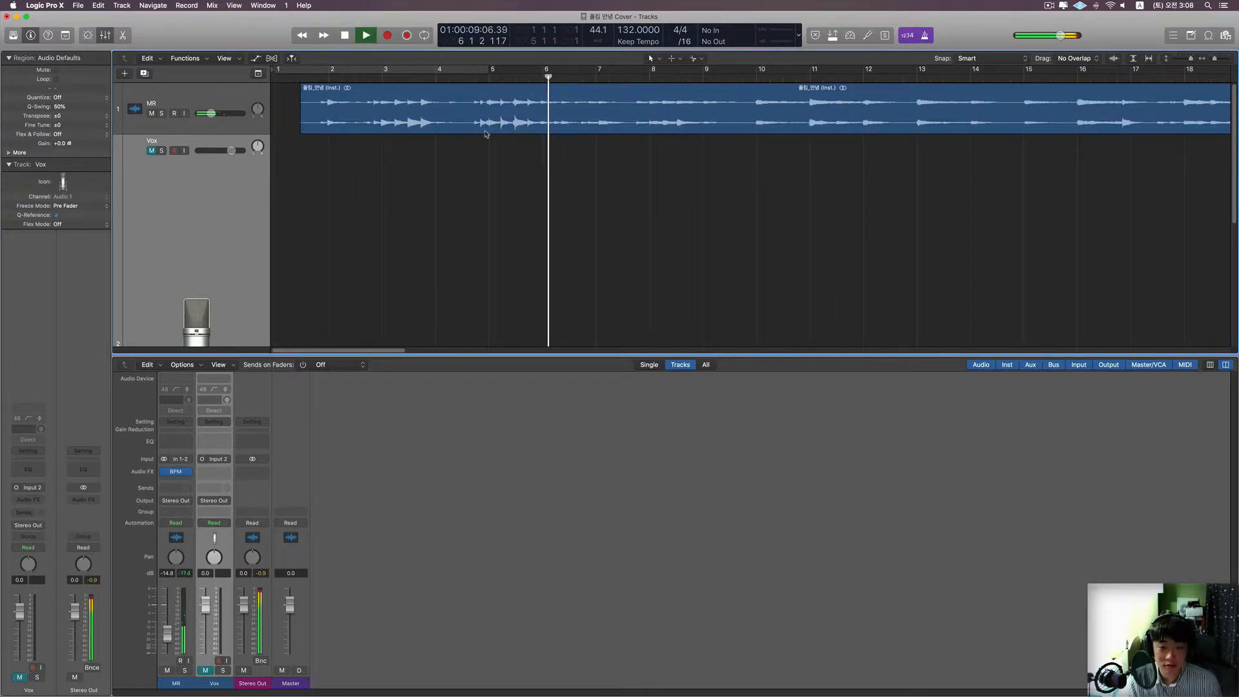
pyautogui.press('super+Left')
pyautogui.press('space')
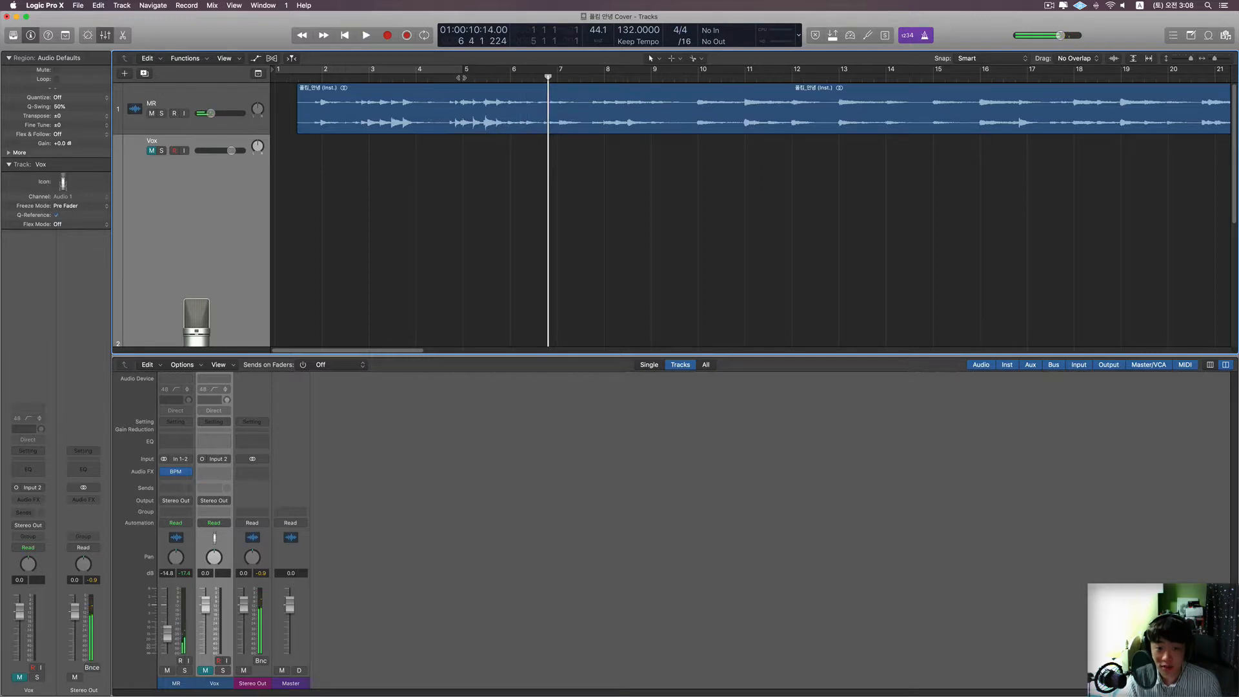
# - Record a test vocal take on the Vox track from bar 5, checking its level in the mixer, and stop around bar 28
pyautogui.click(460, 79)
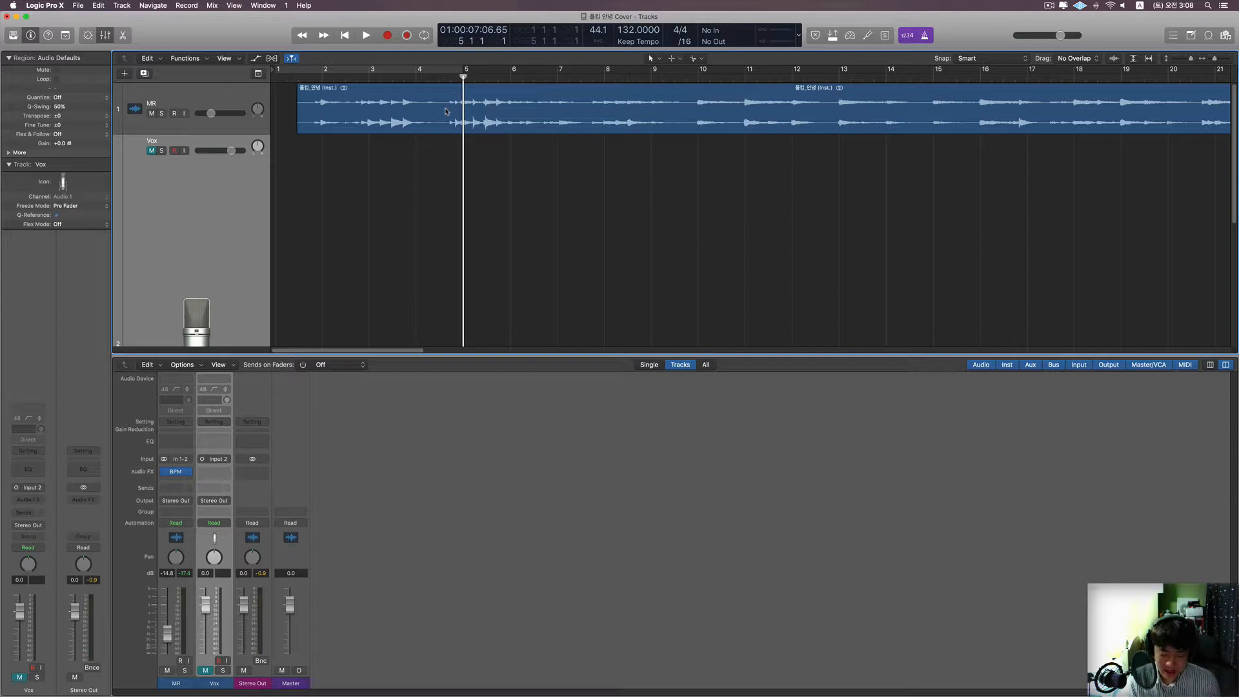
pyautogui.press('r')
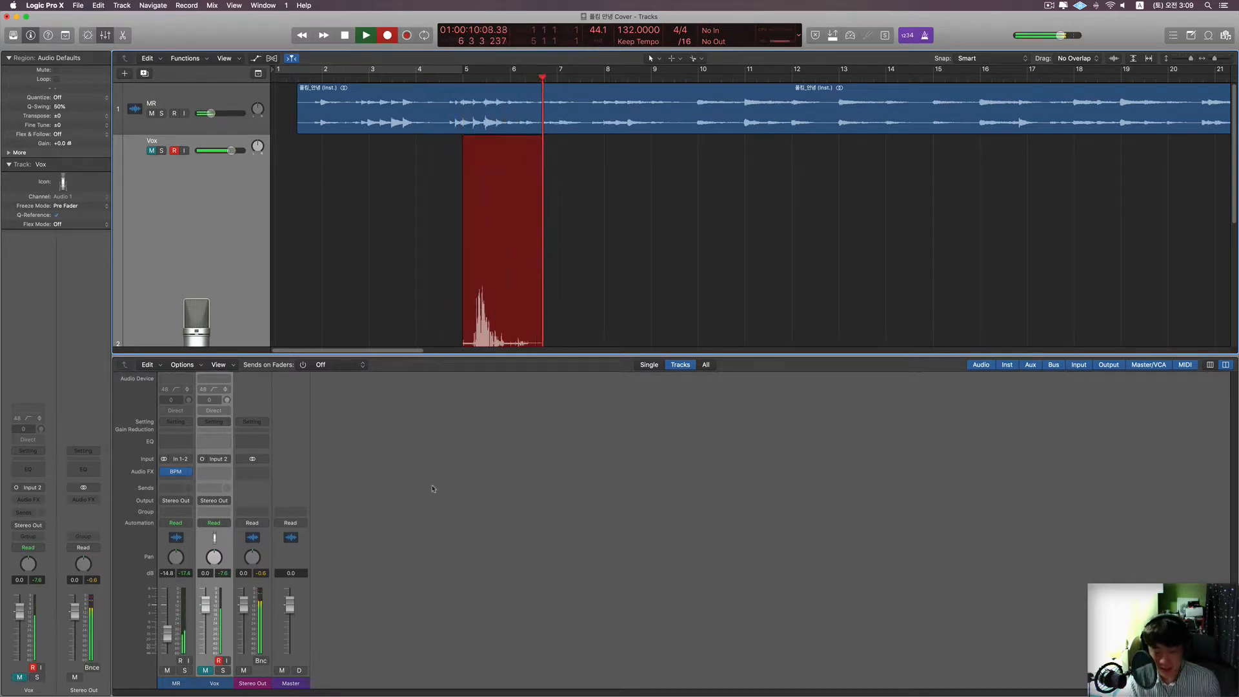
pyautogui.press('x')
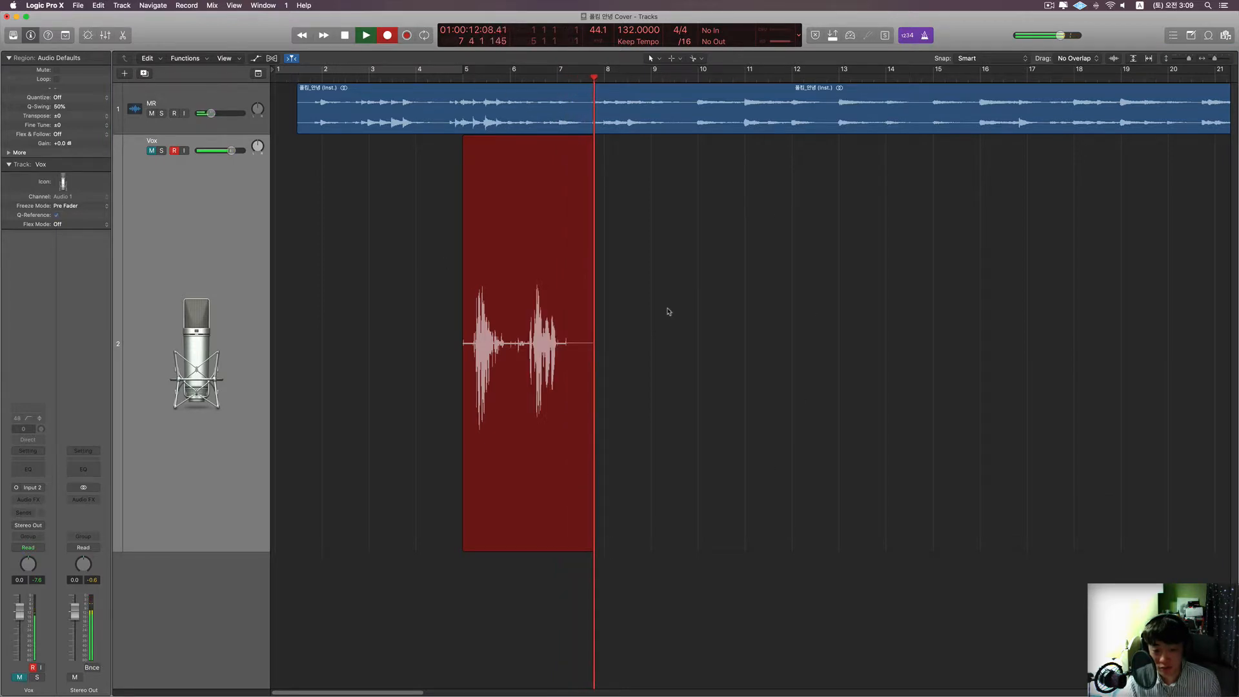
pyautogui.hscroll(5, 669, 311)
pyautogui.hscroll(1, 669, 312)
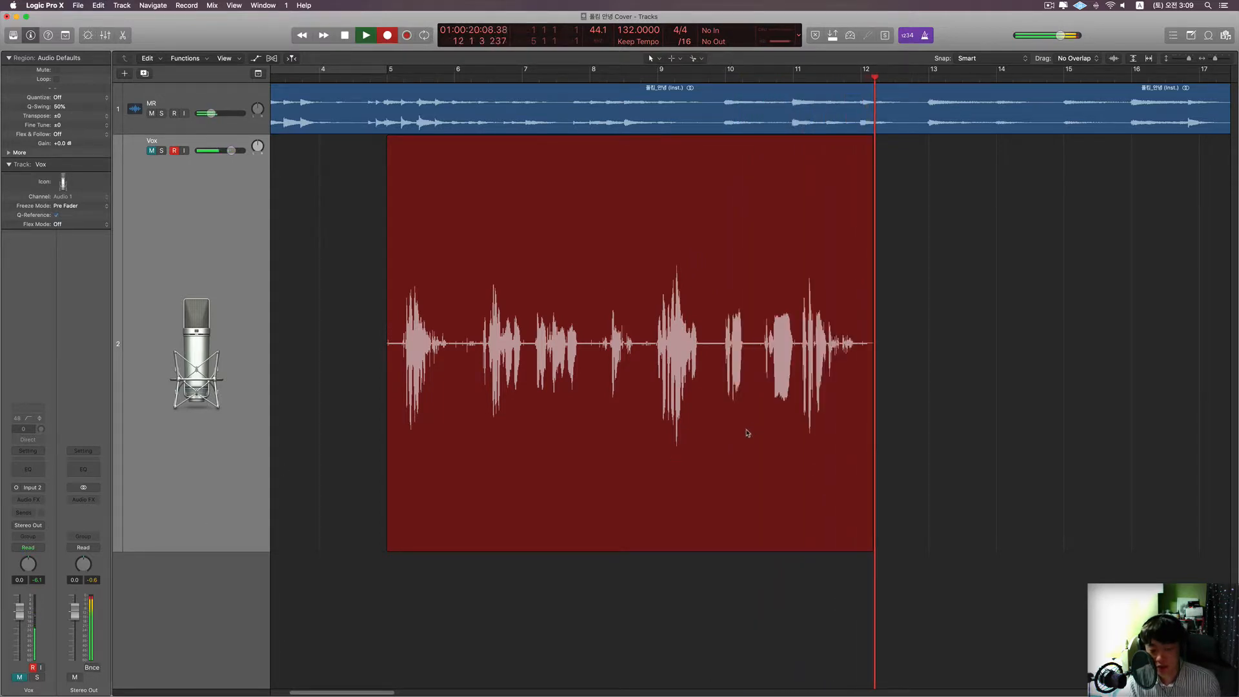
pyautogui.press('x')
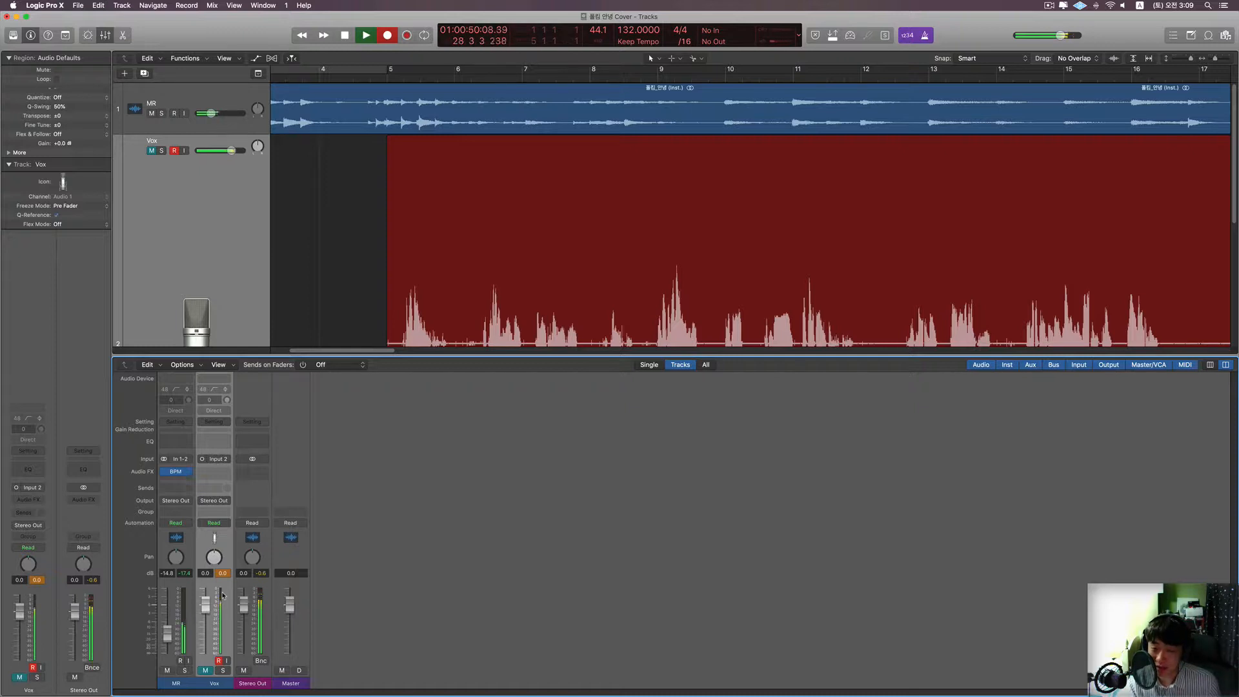
pyautogui.press('space')
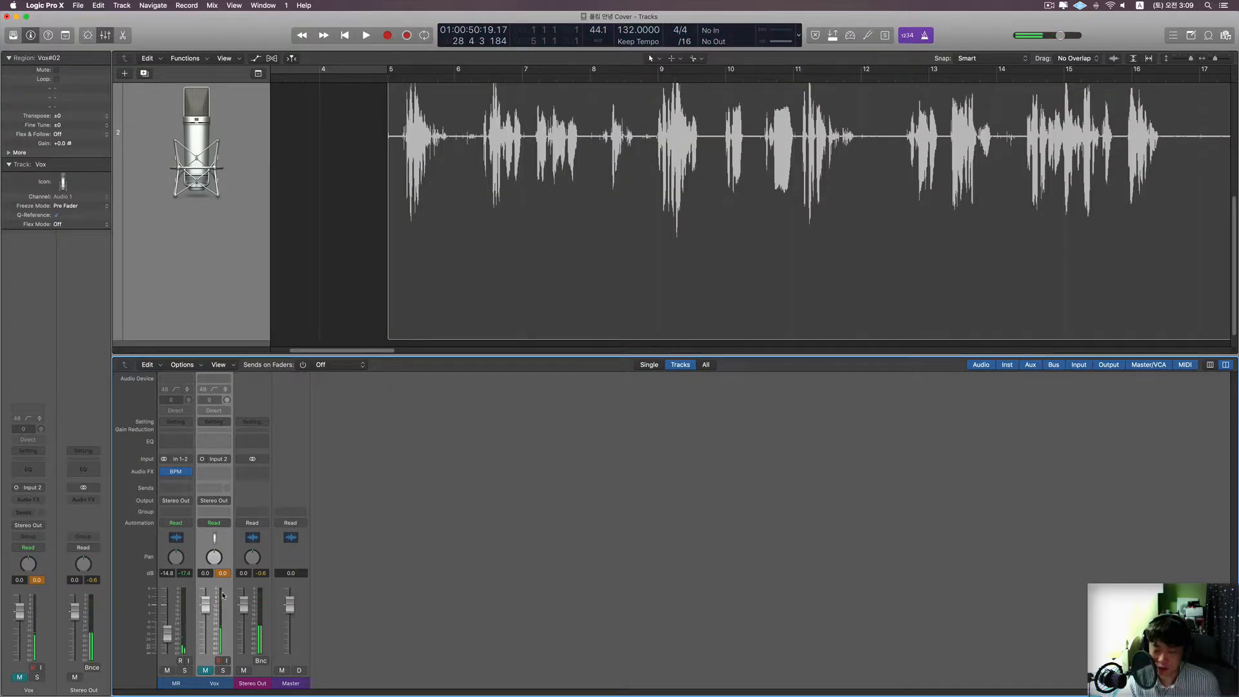
# - Examine the waveform of the recorded take on the Vox track and return the playhead to bar 5
pyautogui.scroll(-5, 561, 259)
pyautogui.scroll(-5, 561, 259)
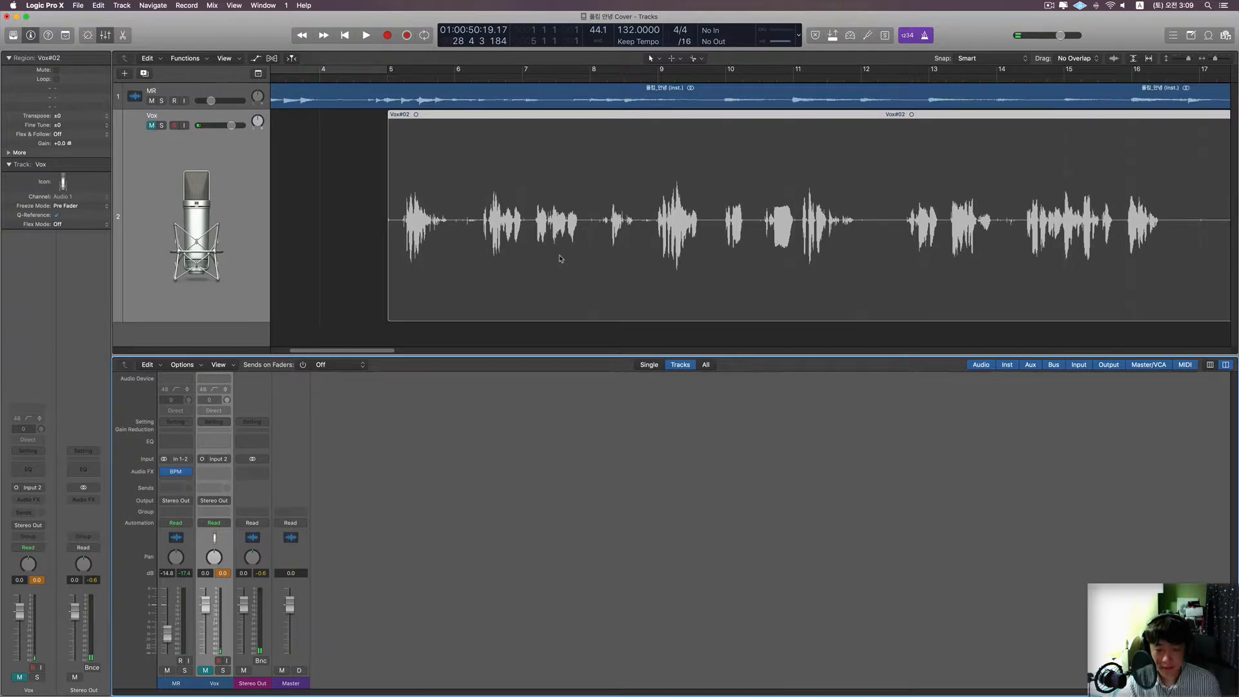
pyautogui.scroll(-2, 561, 259)
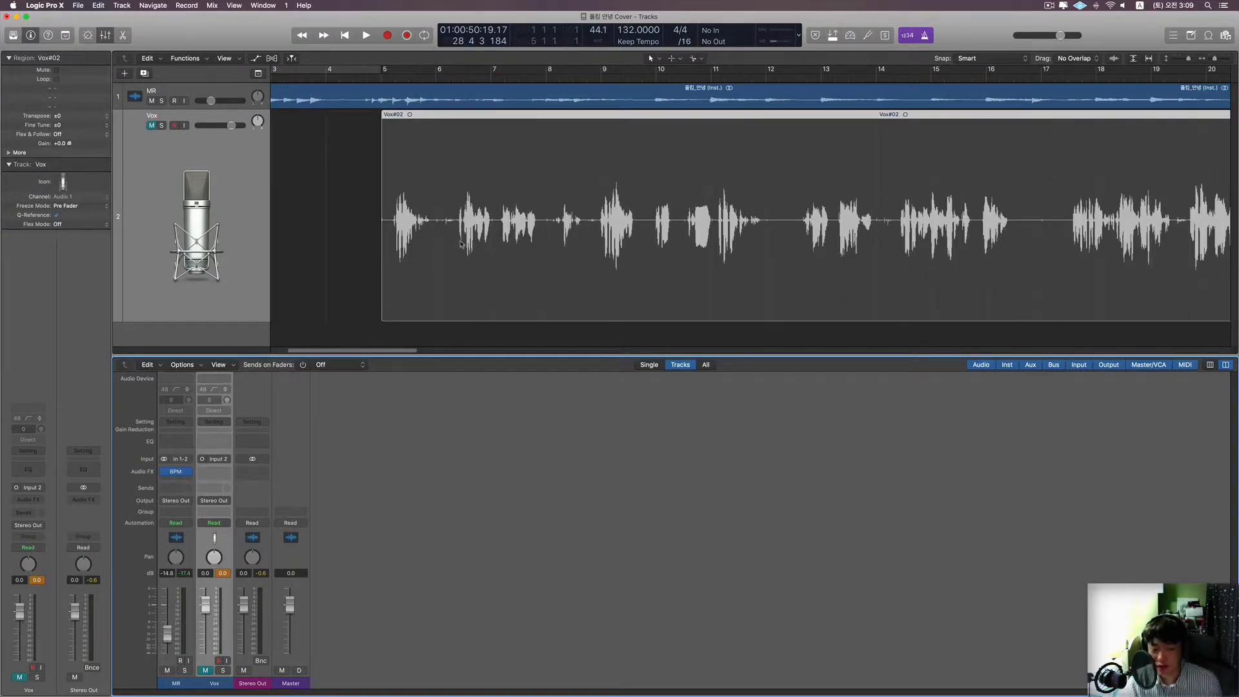
pyautogui.click(360, 238)
pyautogui.scroll(3, 365, 236)
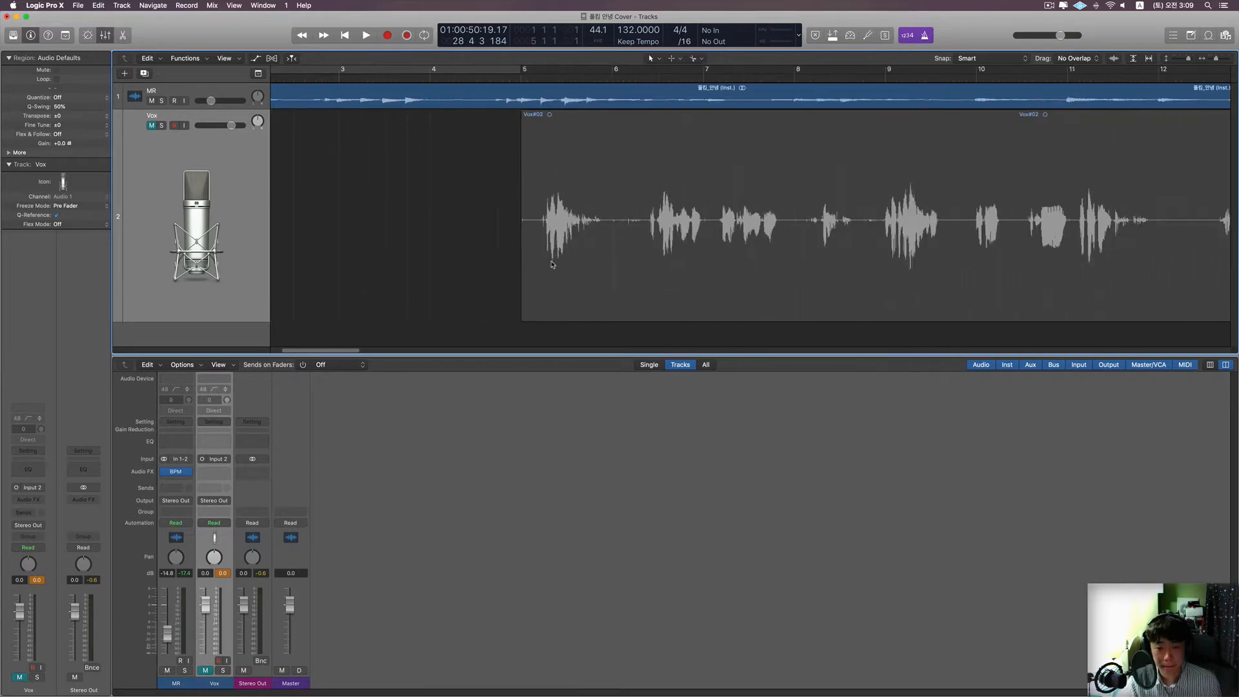
pyautogui.hscroll(-3, 552, 264)
pyautogui.click(544, 75)
pyautogui.scroll(-1, 566, 159)
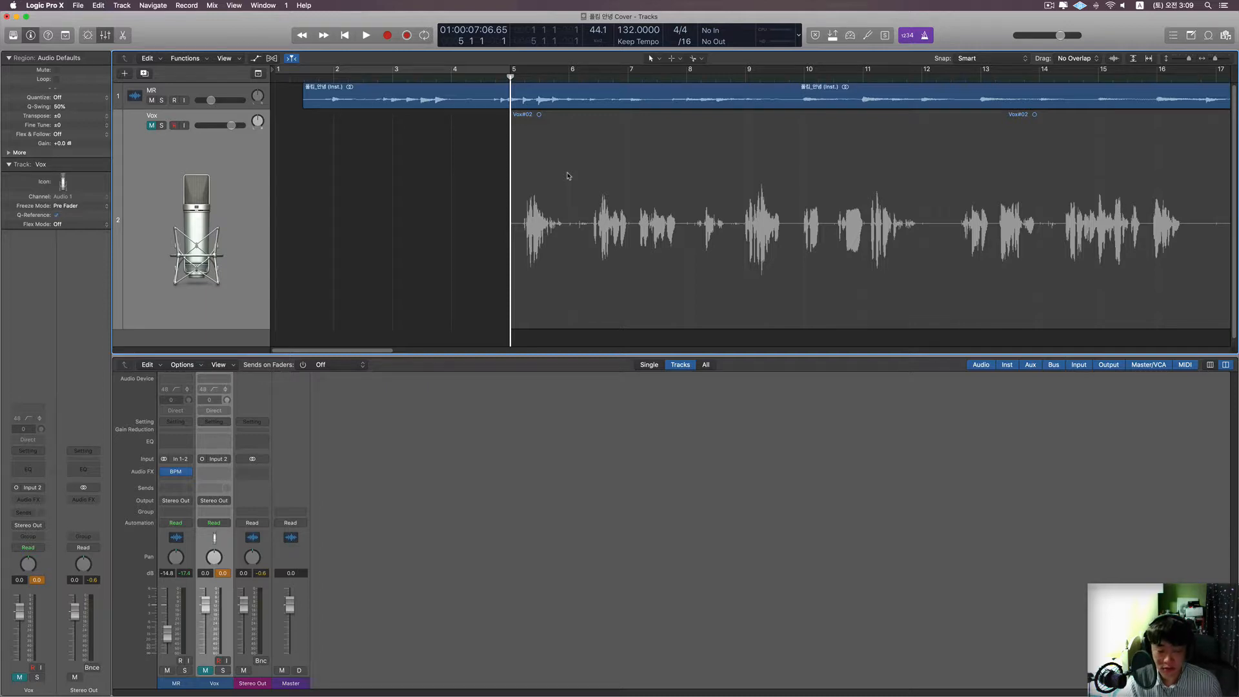
pyautogui.scroll(-1, 539, 189)
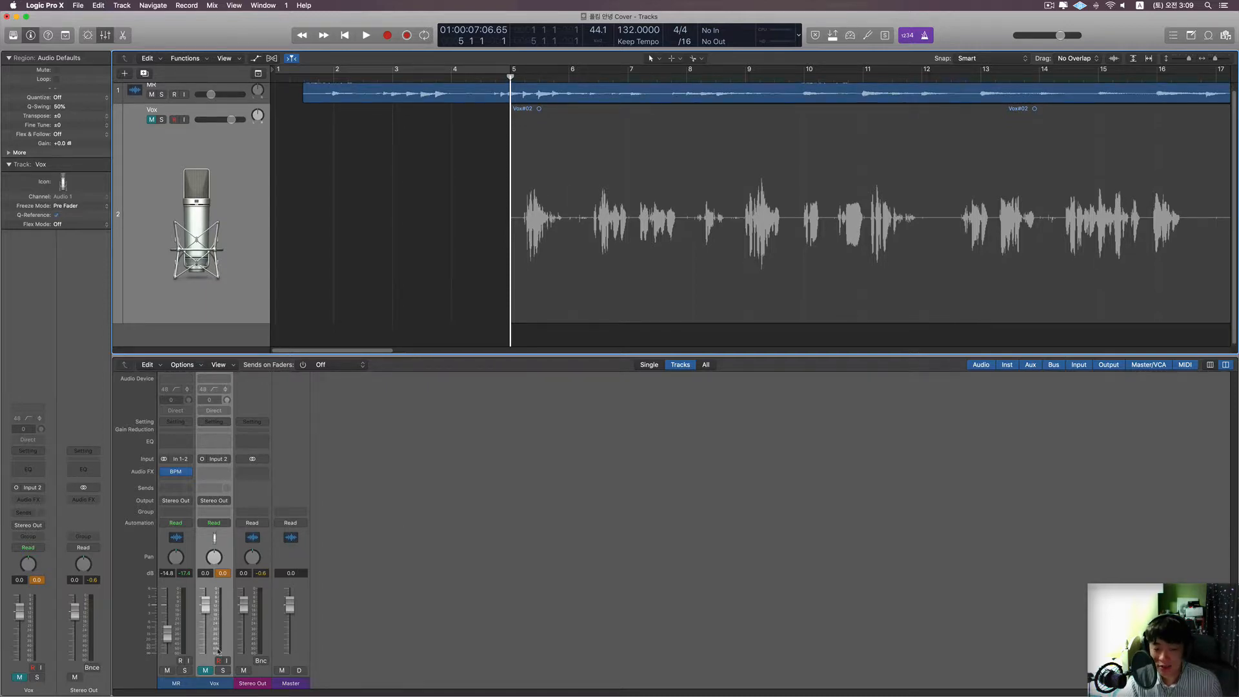
pyautogui.click(554, 240)
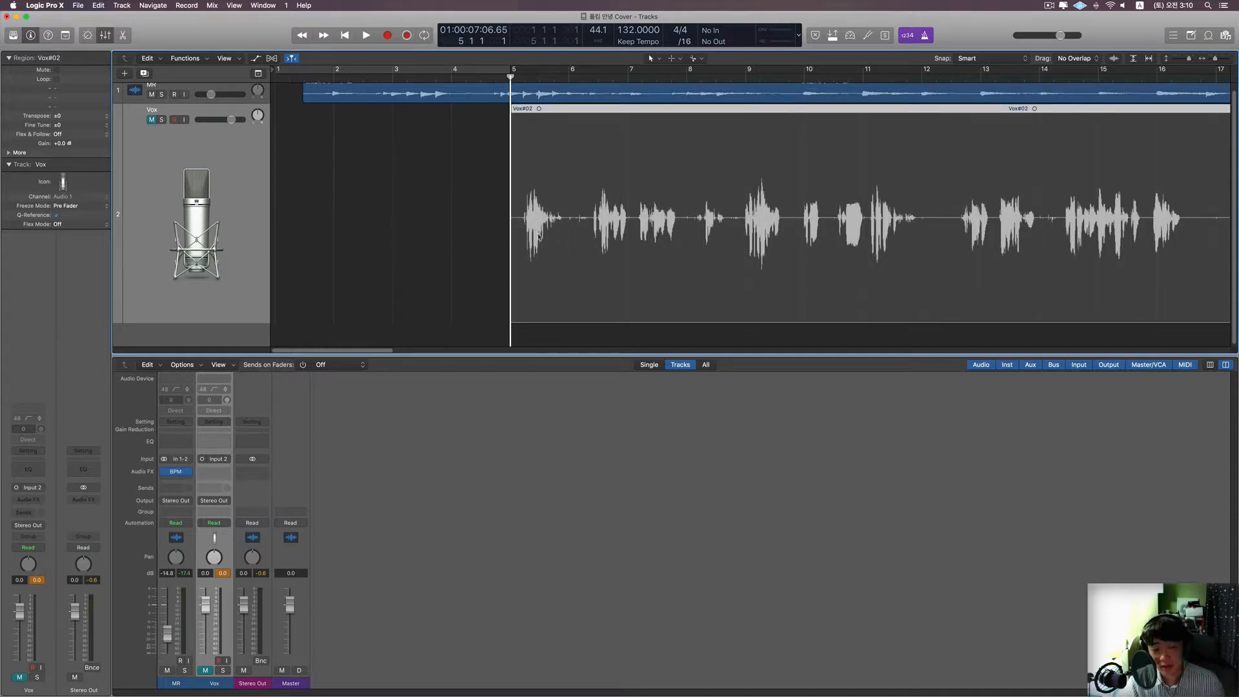
pyautogui.click(482, 238)
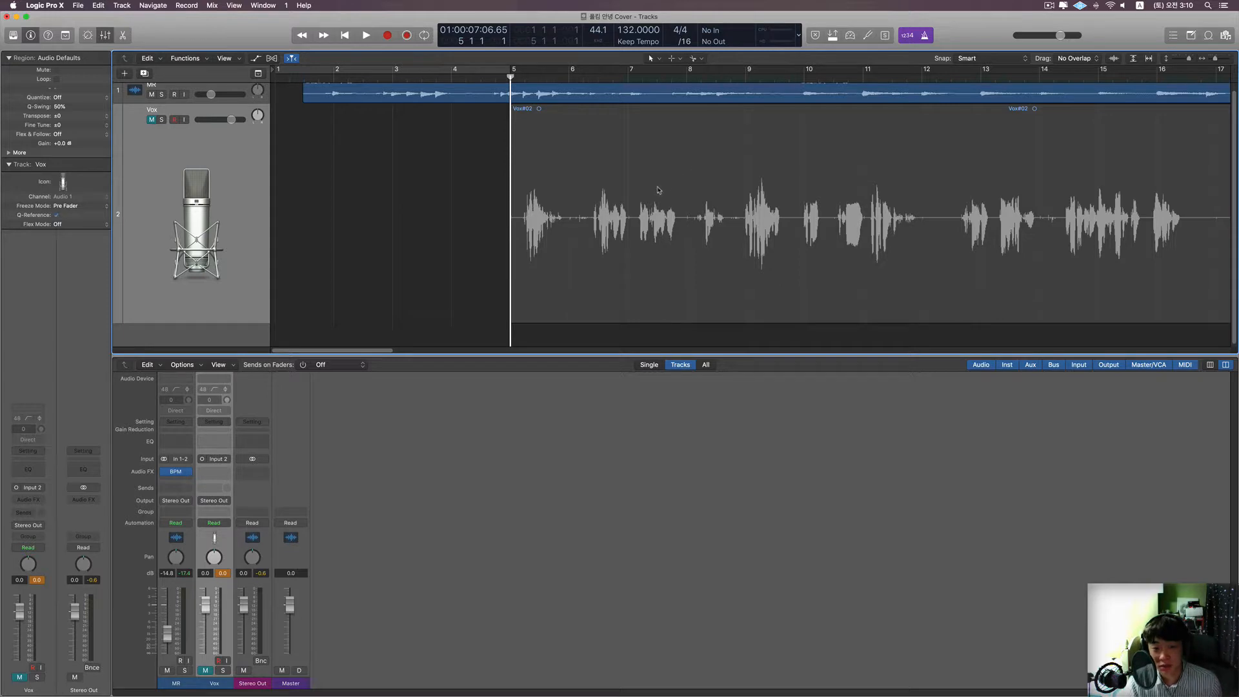
# - Try a region gain of +3.6 dB on the recorded Vox take and undo it
pyautogui.click(600, 282)
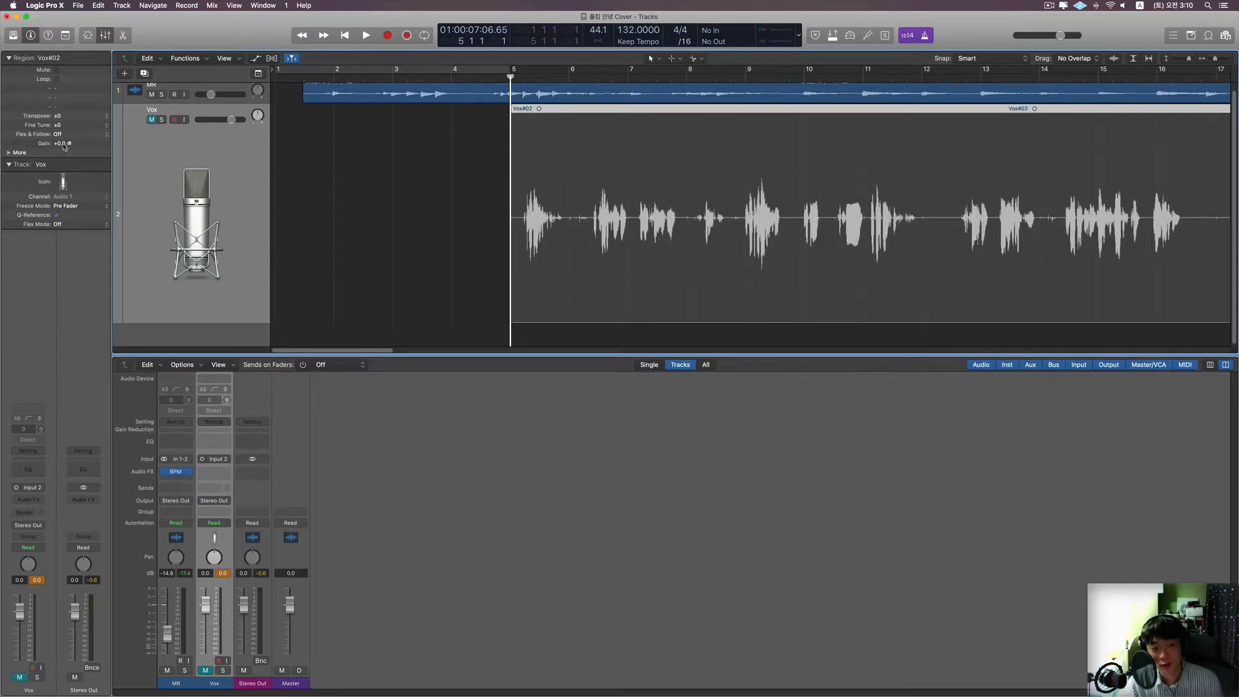
pyautogui.moveTo(65, 143); pyautogui.dragTo(69, 82)
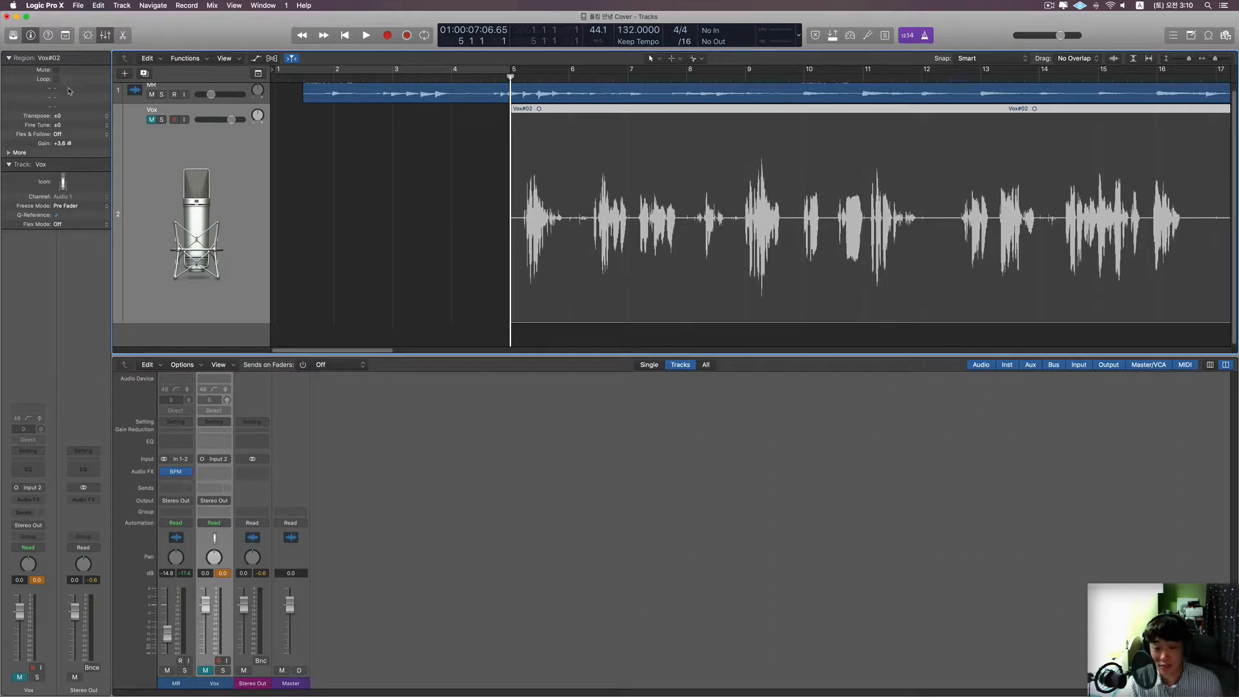
pyautogui.press('super+z')
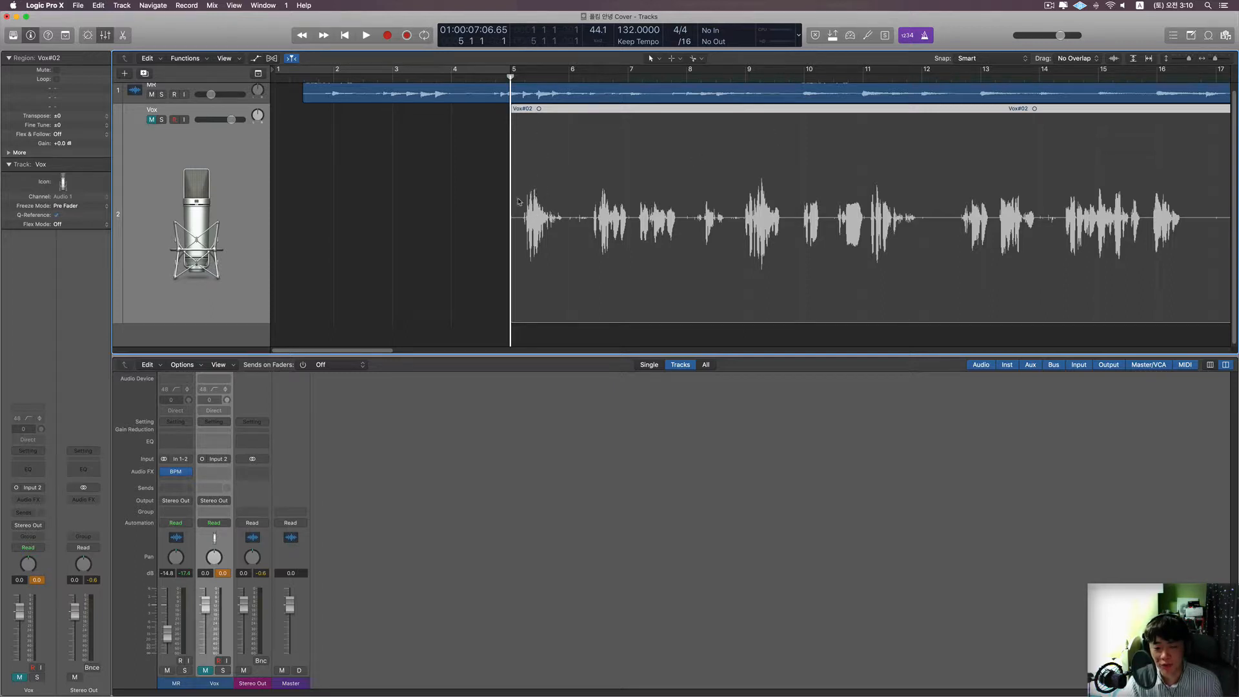
# - Reset the mixer's peak level displays and delete the test vocal region from the Vox track
pyautogui.moveTo(476, 215); pyautogui.dragTo(547, 249)
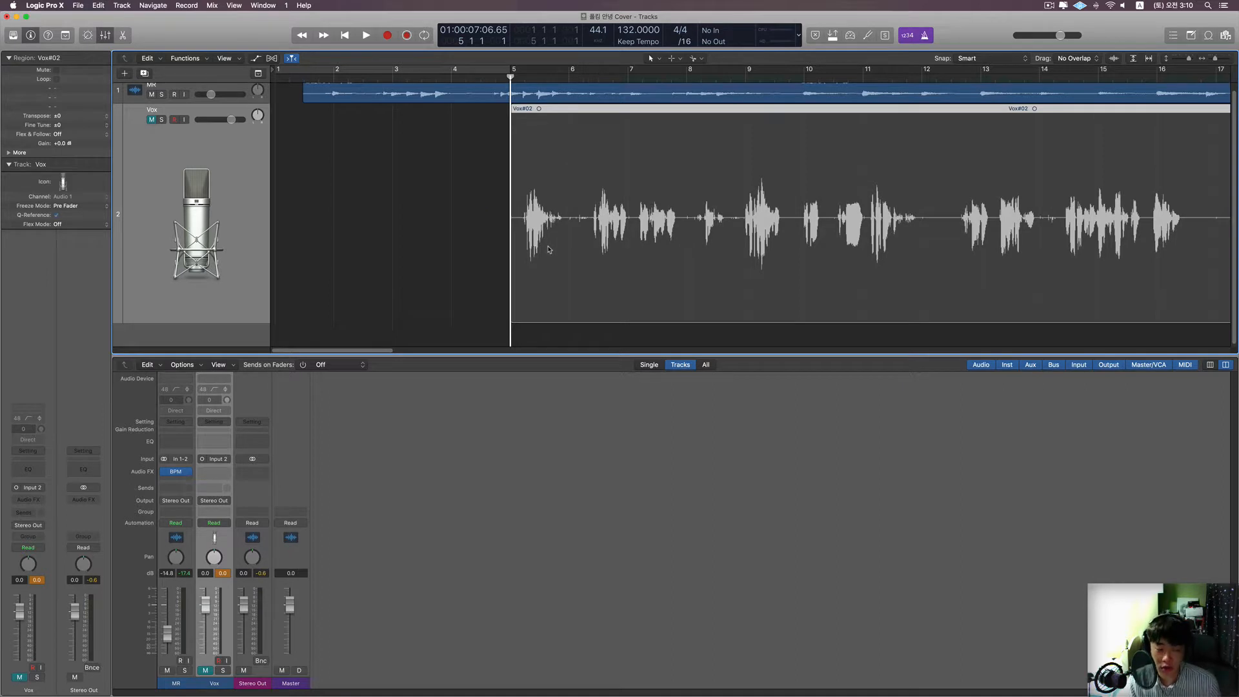
pyautogui.click(222, 573)
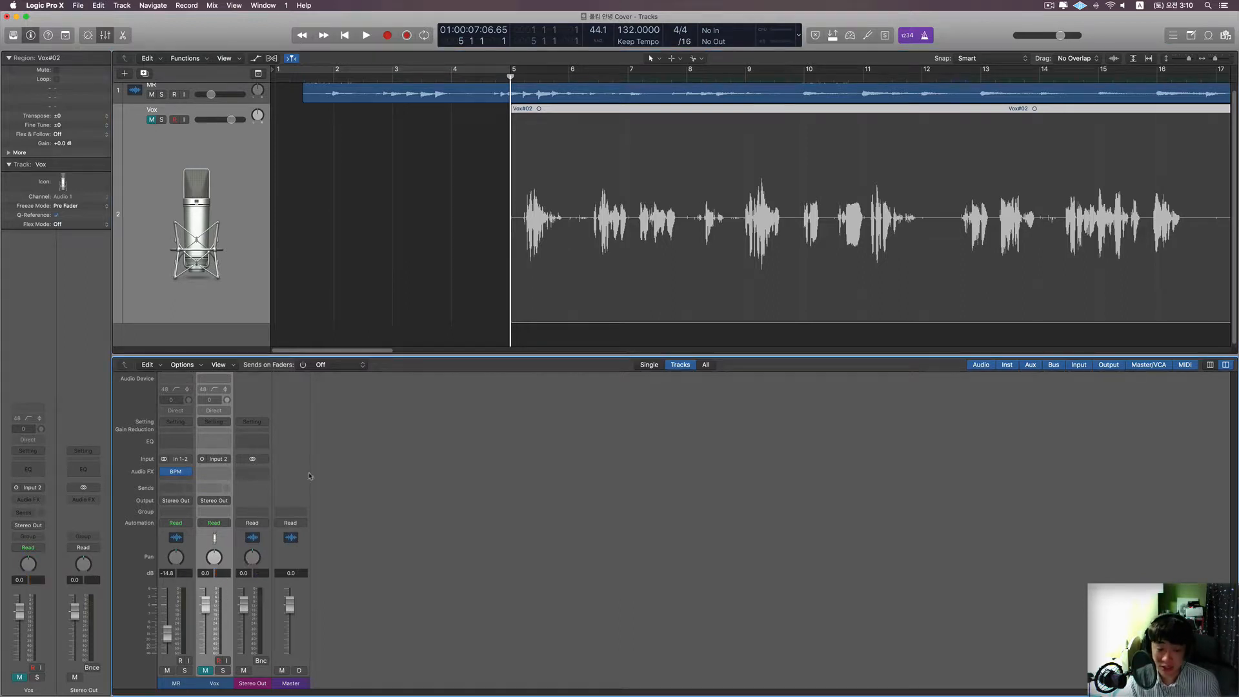
pyautogui.moveTo(458, 258); pyautogui.dragTo(605, 284)
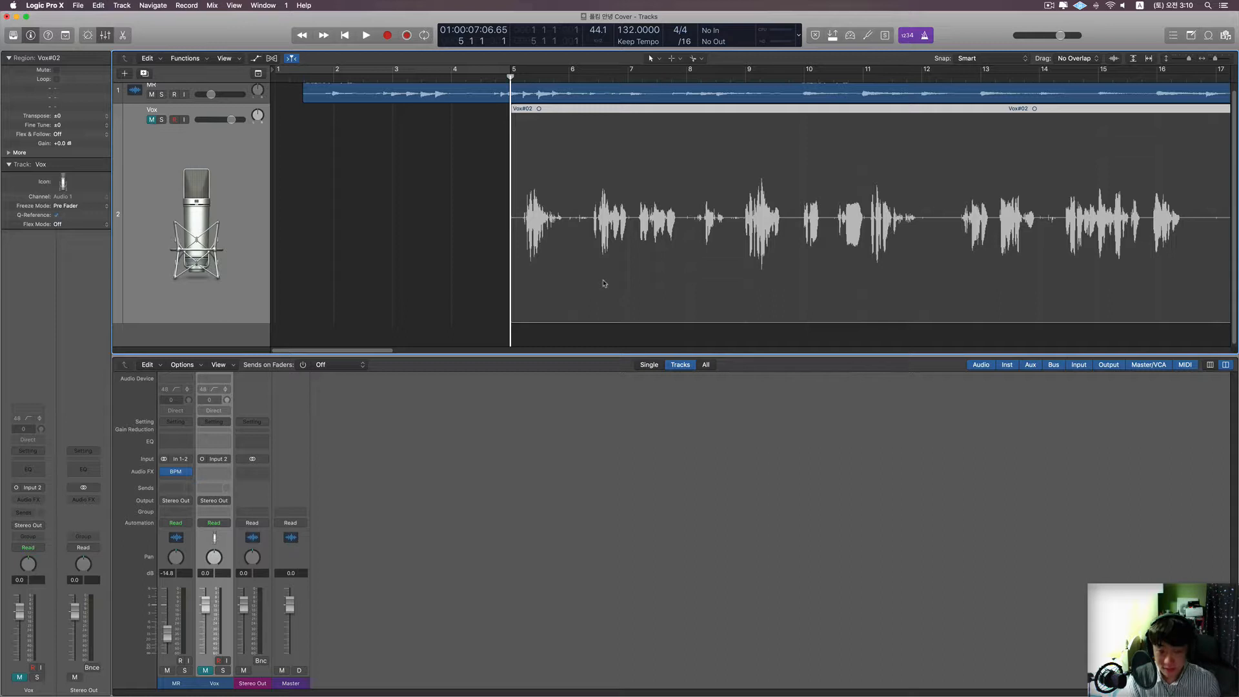
pyautogui.press('Delete')
pyautogui.press('Return')
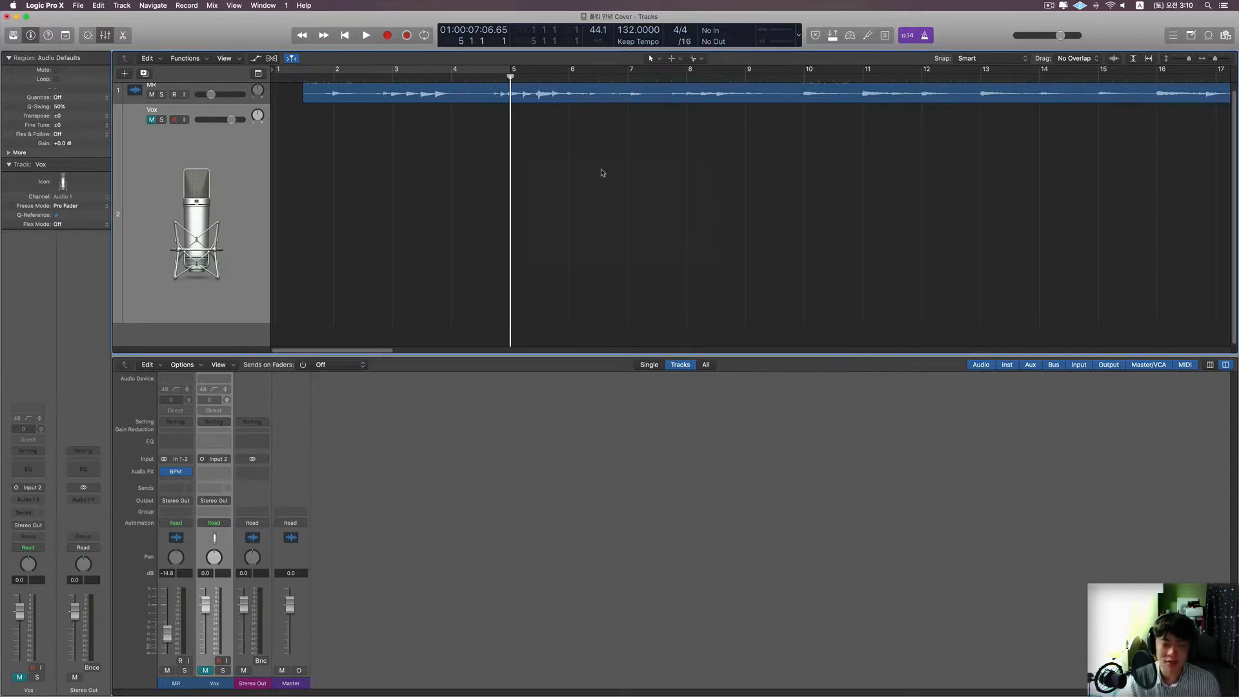
pyautogui.scroll(3, 602, 172)
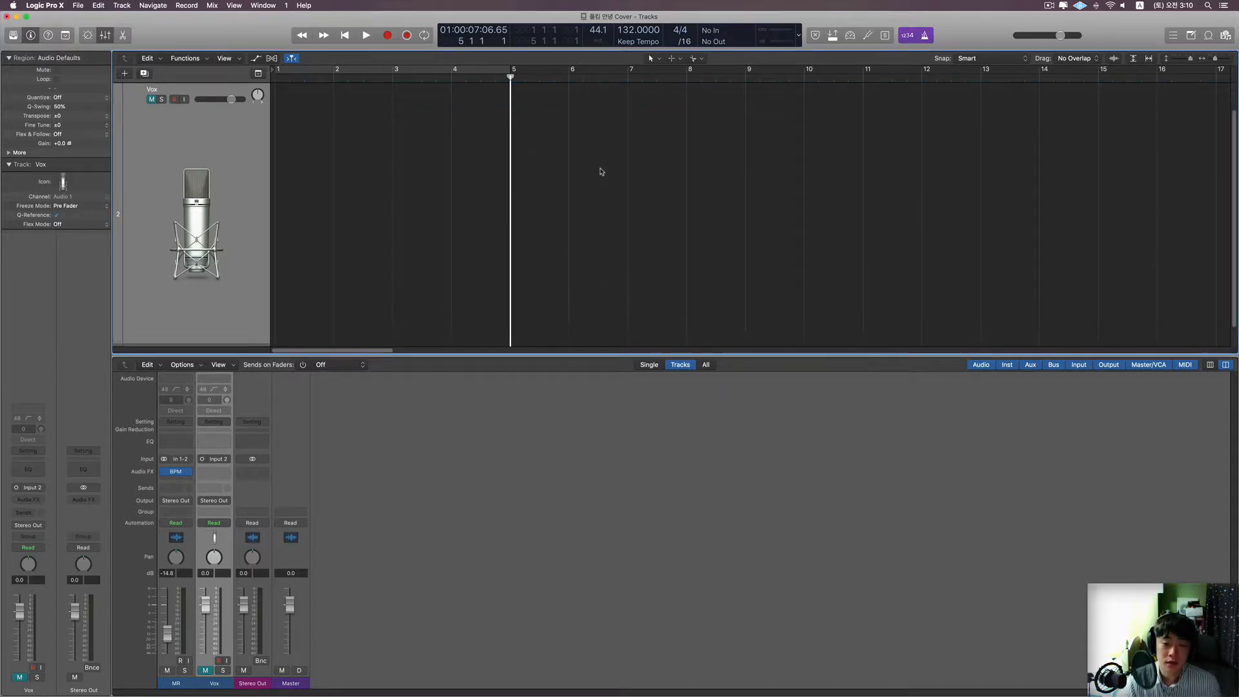
pyautogui.scroll(-3, 602, 172)
pyautogui.scroll(1, 602, 172)
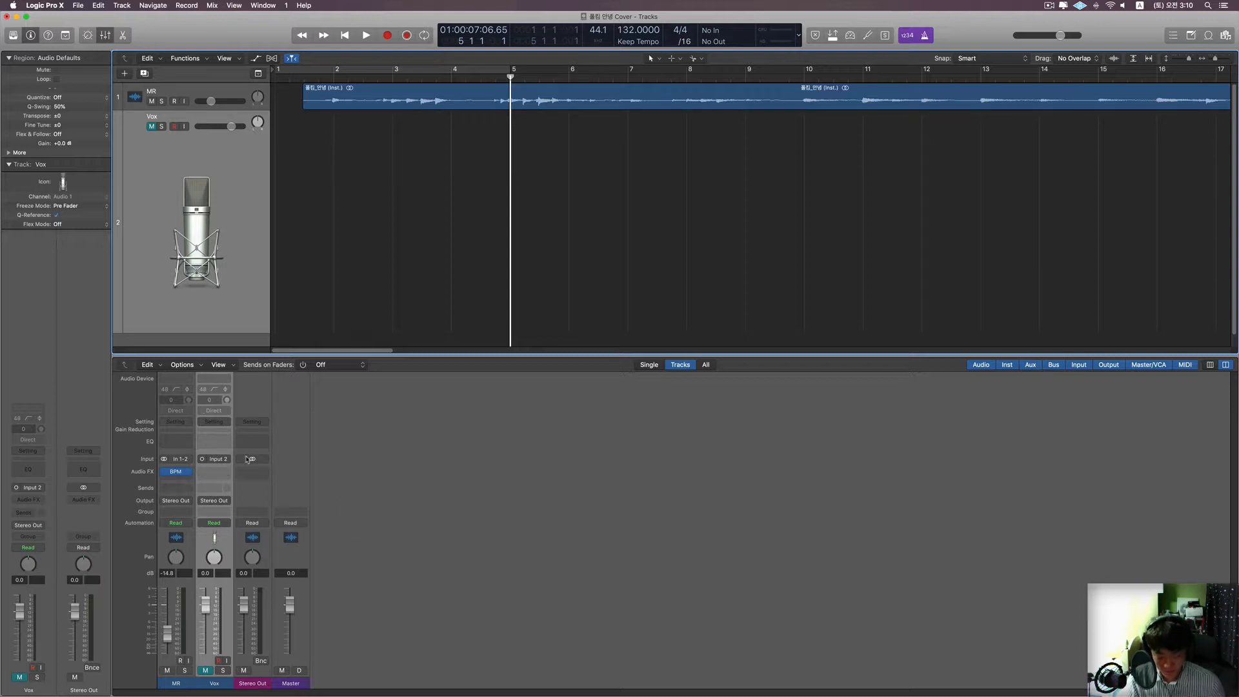
pyautogui.press('x')
pyautogui.press('x')
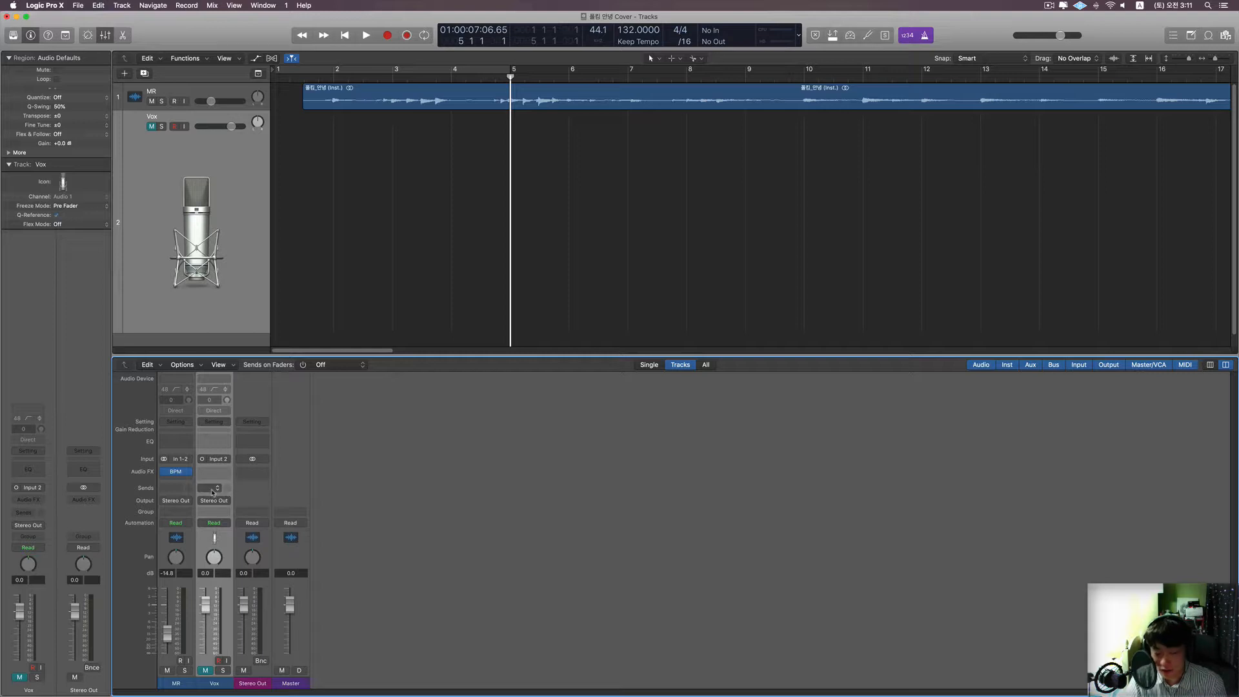
# - Add a send to Bus 11 on the Vox channel strip
pyautogui.click(212, 491)
pyautogui.moveTo(215, 504)
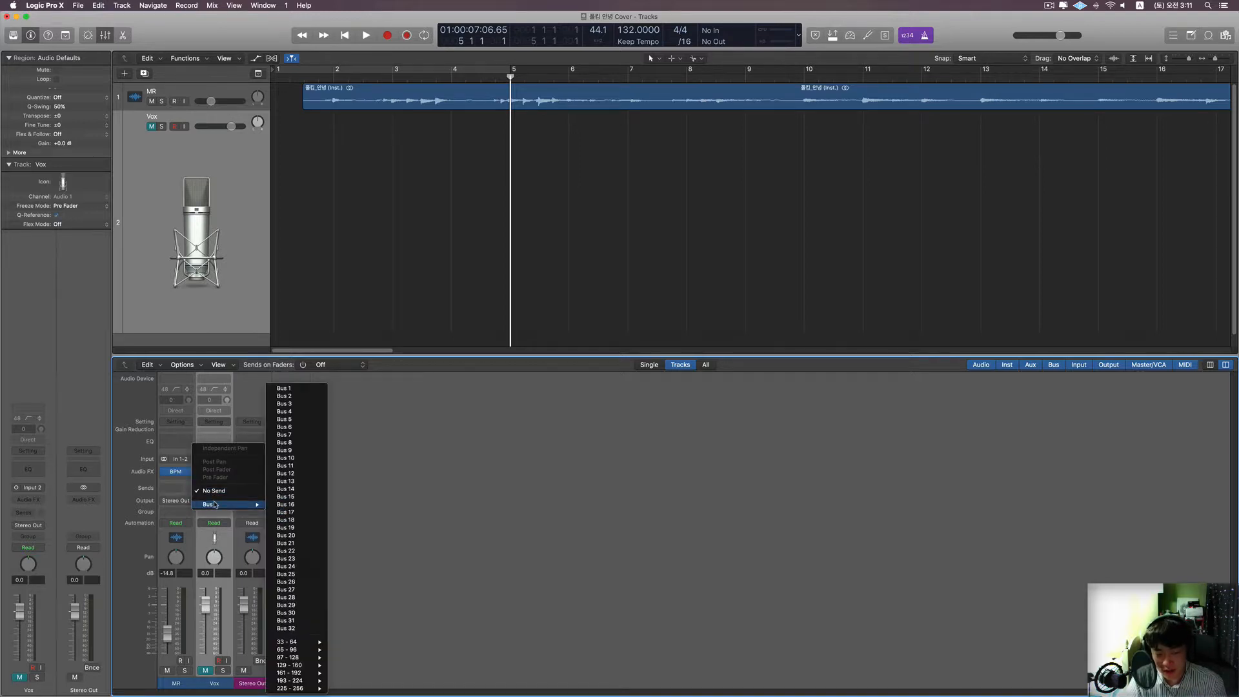
pyautogui.click(299, 466)
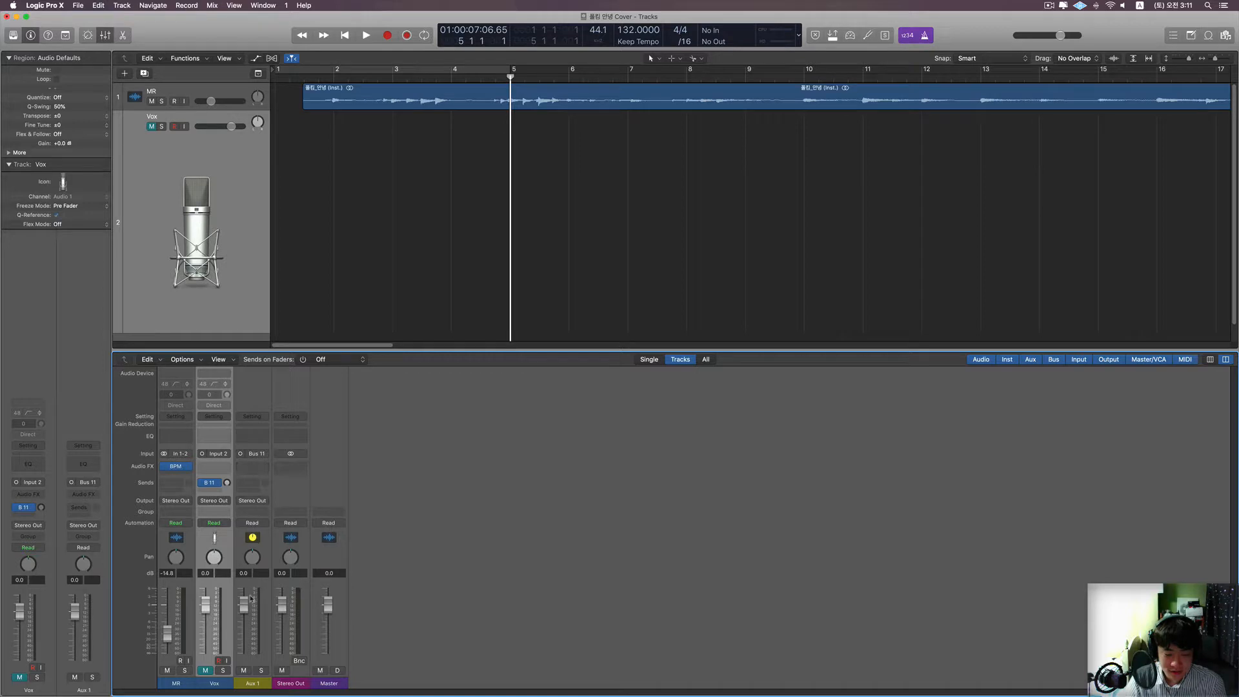
# - Rename the Aux 1 channel strip as Reverb
pyautogui.click(260, 686)
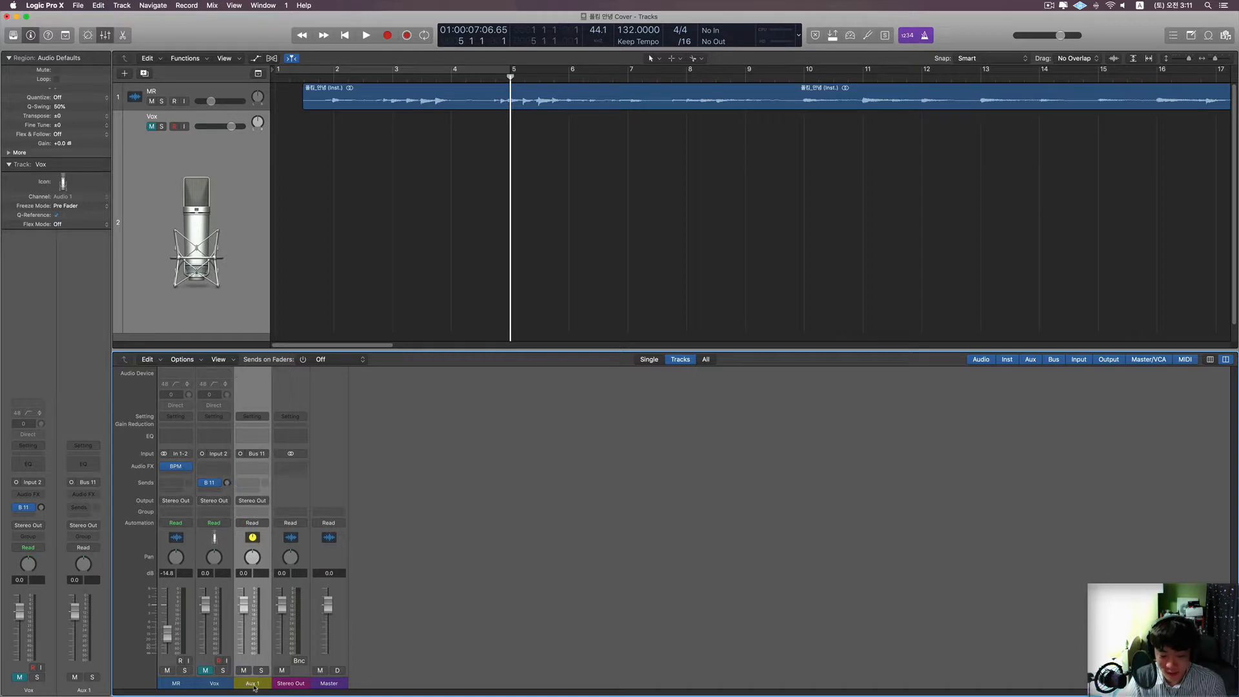
pyautogui.doubleClick(256, 684)
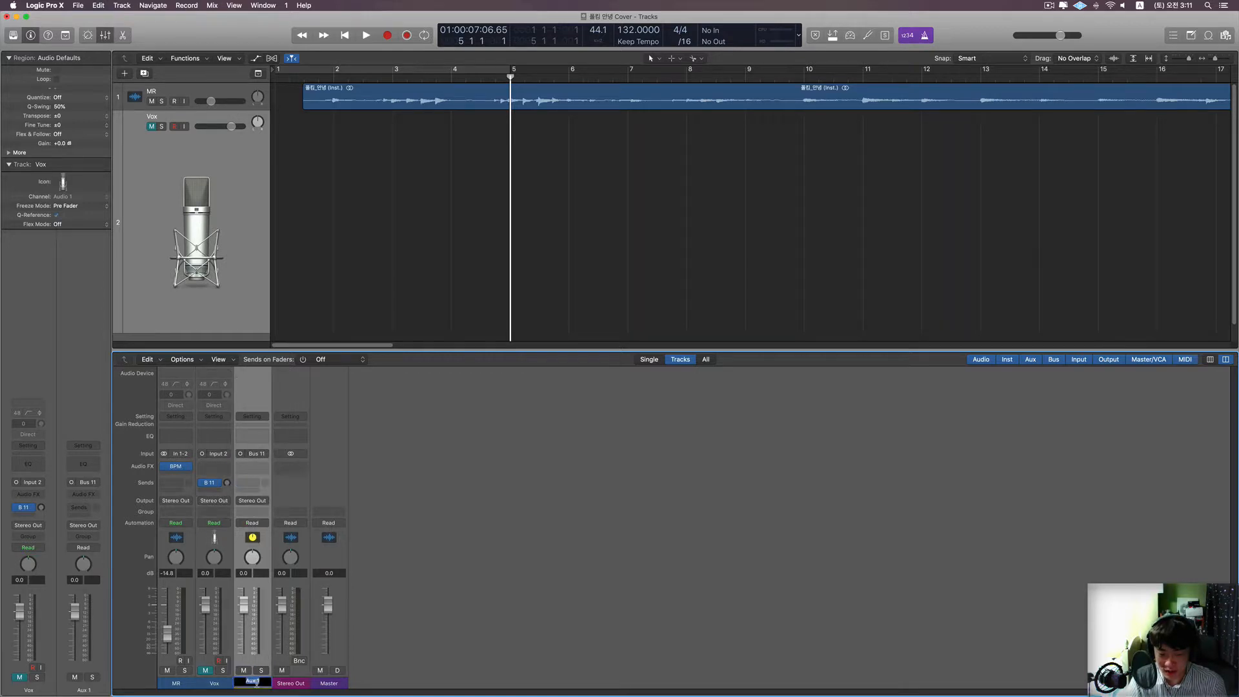
pyautogui.write('Reverb')
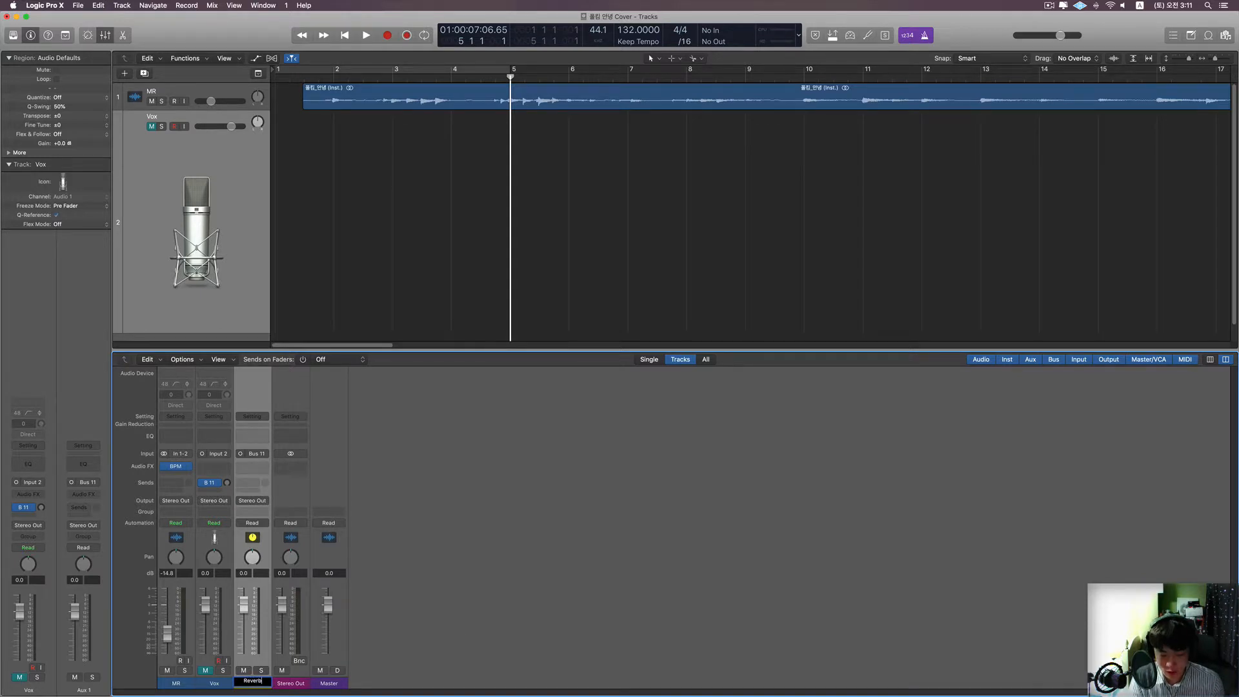
pyautogui.press('Return')
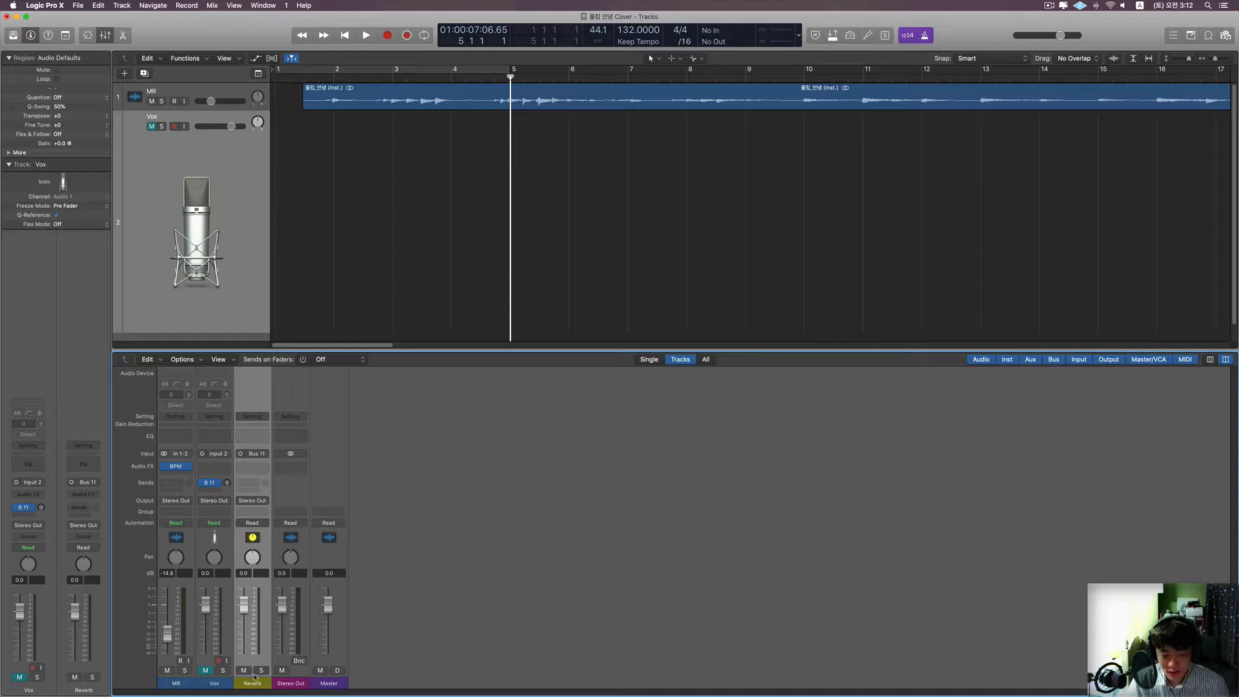
# - Insert a Mono->Stereo Space Designer reverb on the Reverb channel strip and move its window to the middle of the screen
pyautogui.click(253, 467)
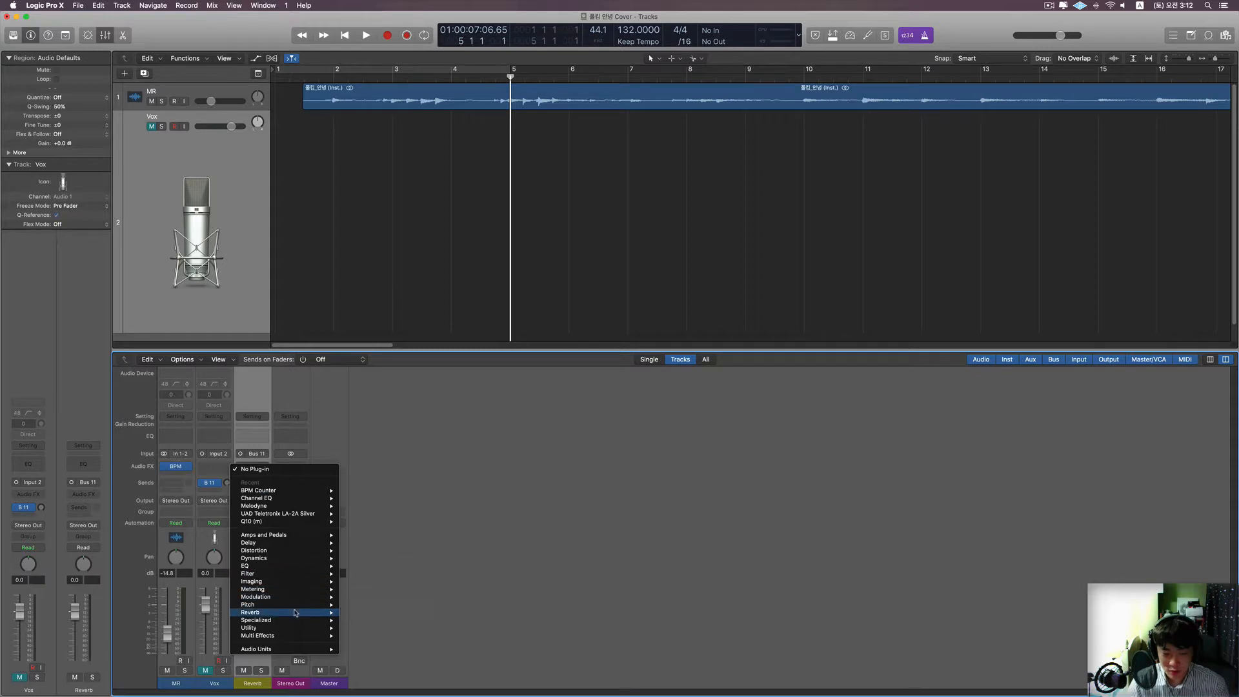
pyautogui.moveTo(295, 613)
pyautogui.moveTo(373, 617)
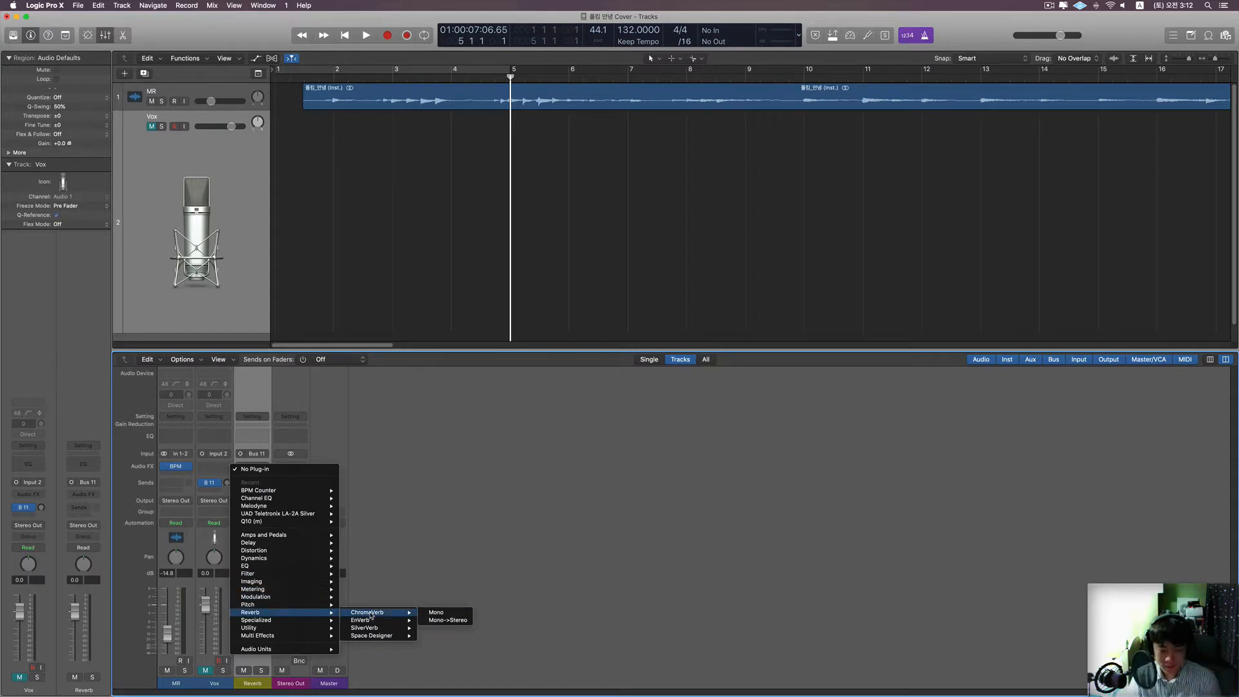
pyautogui.moveTo(379, 637)
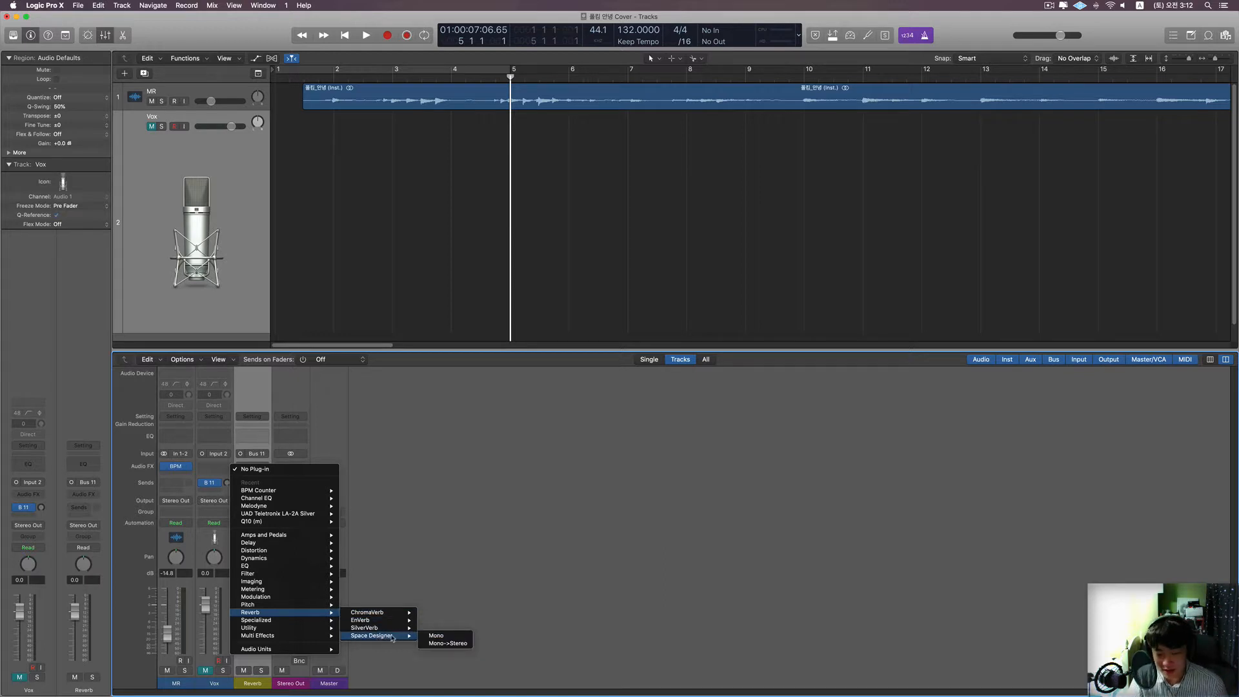
pyautogui.click(448, 643)
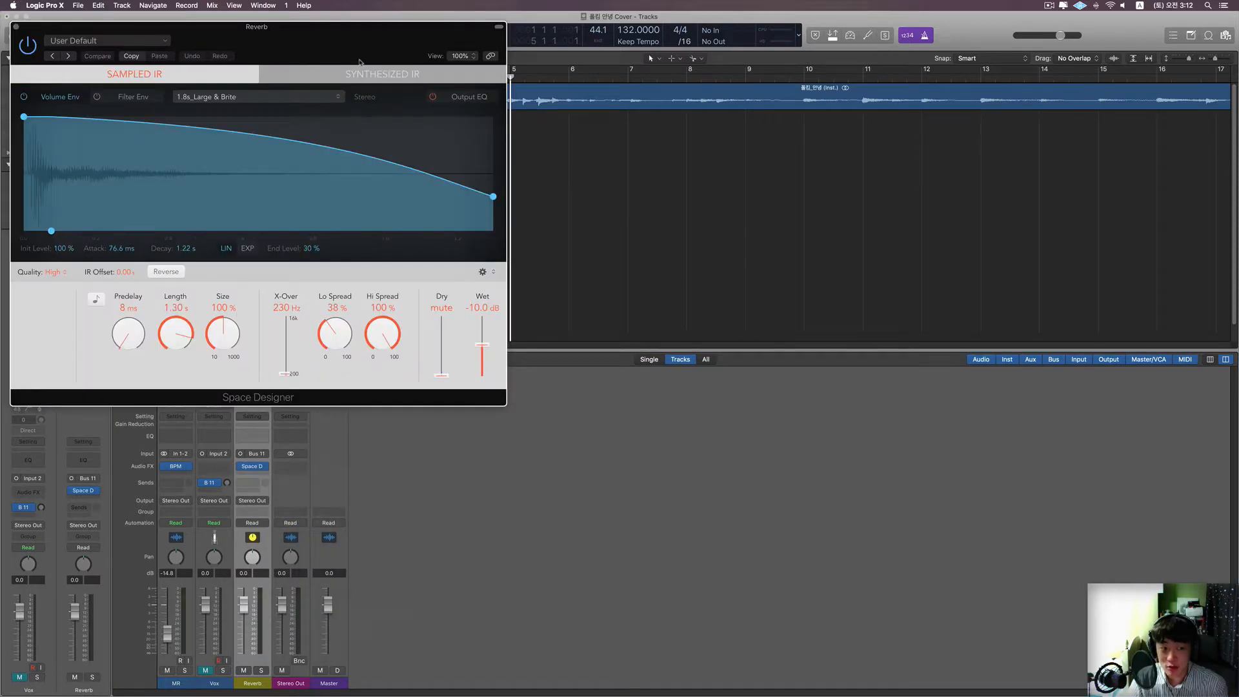
pyautogui.moveTo(310, 38); pyautogui.dragTo(760, 168)
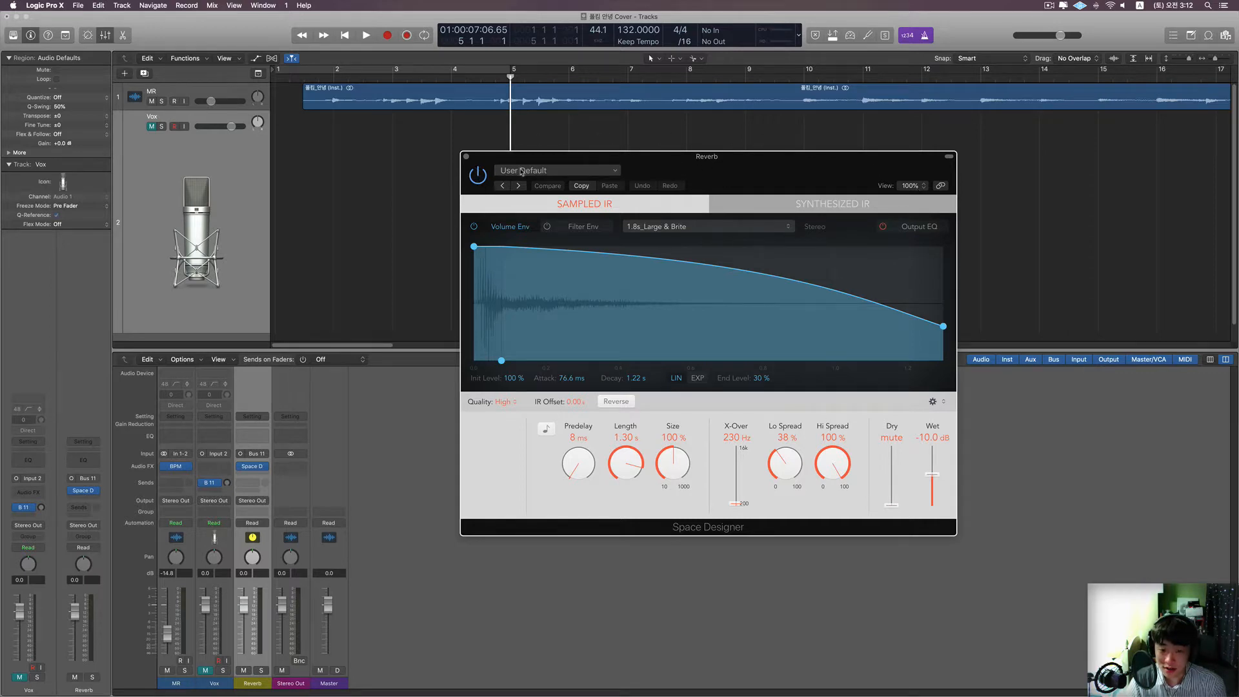
# - Load the Medium Spaces plate reverb preset 1.3s Soft Plate in Space Designer, set Wet to 0.0 dB and close the plug-in
pyautogui.click(522, 173)
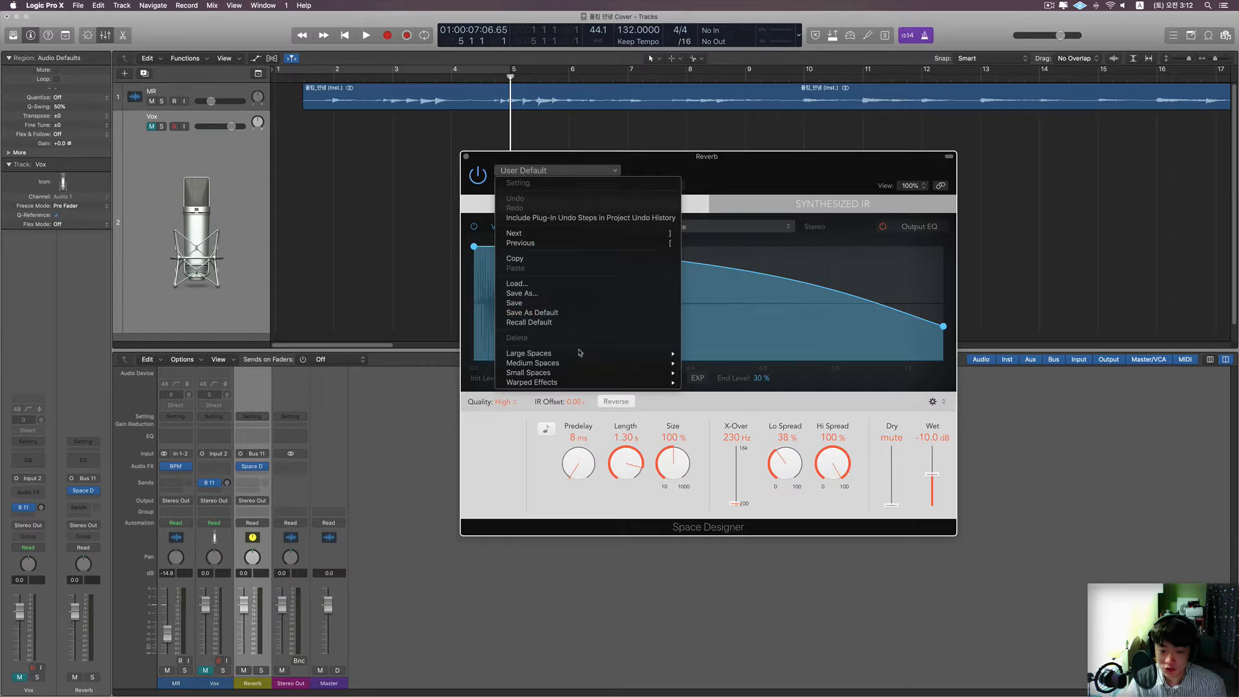
pyautogui.moveTo(587, 359)
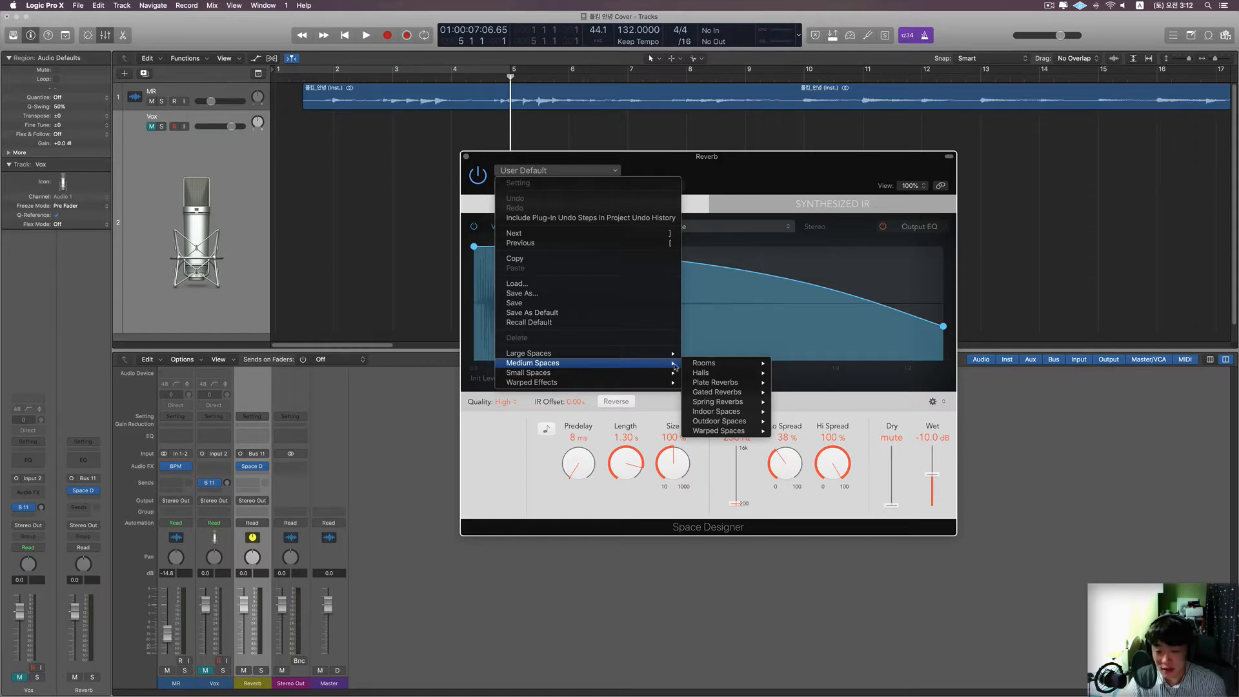
pyautogui.moveTo(716, 368)
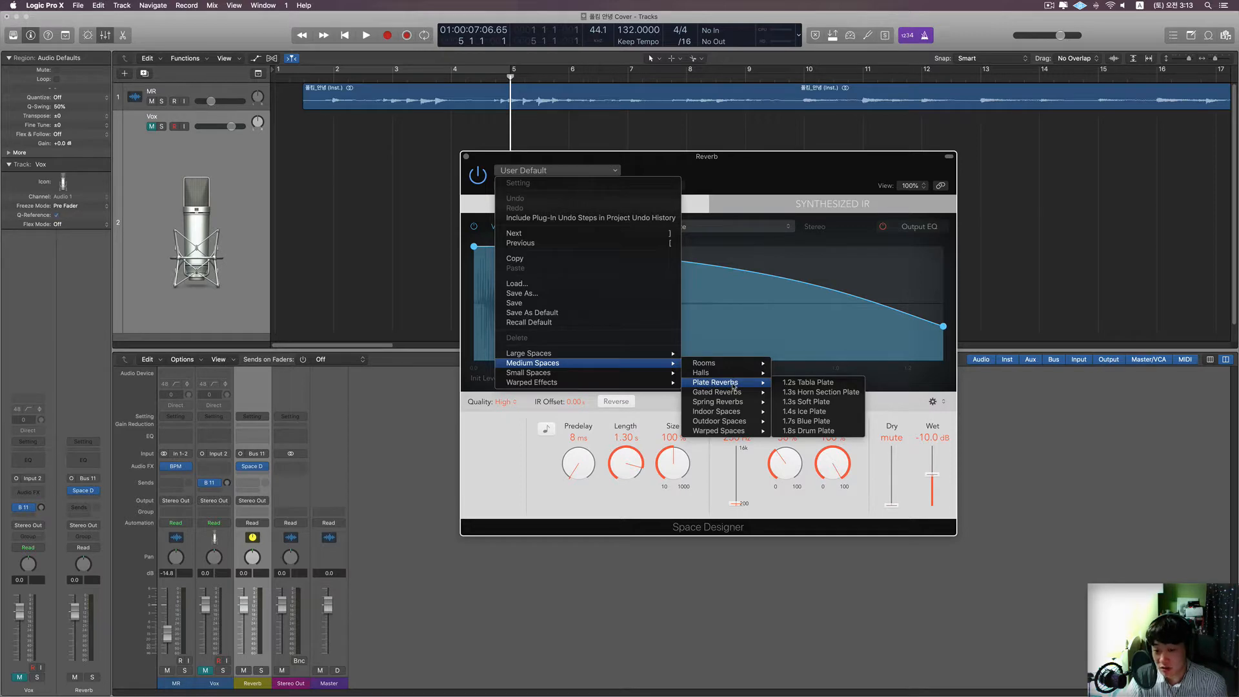
pyautogui.click(824, 405)
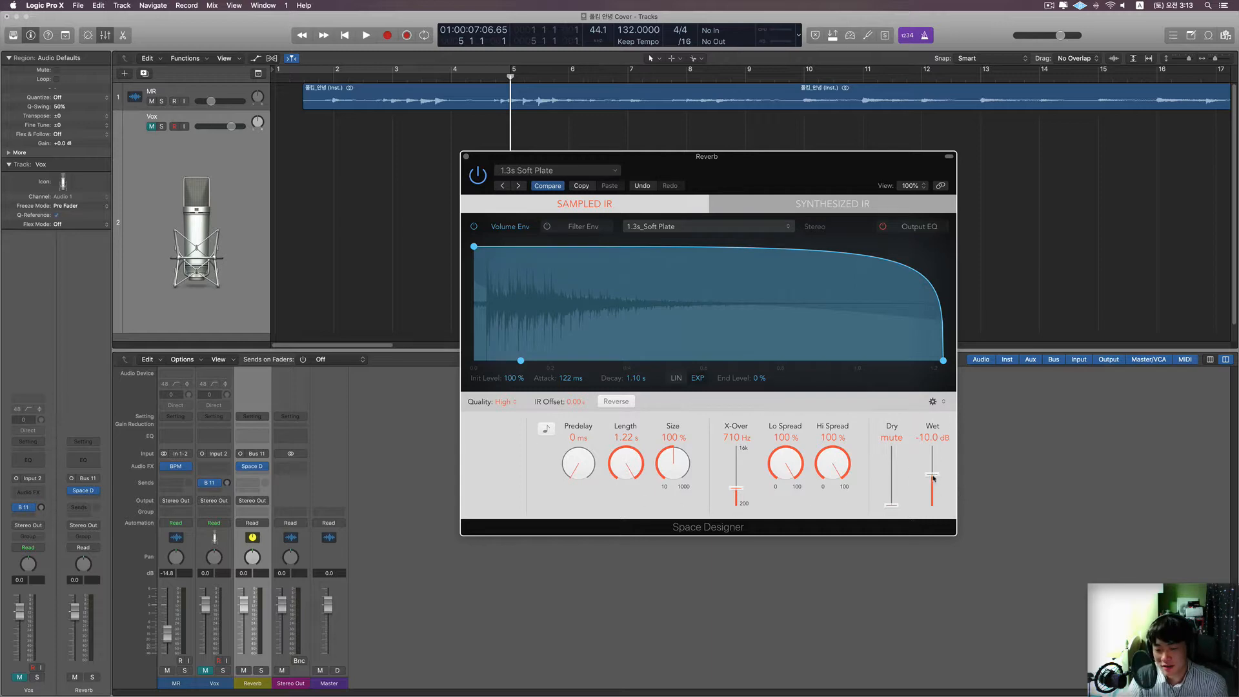
pyautogui.moveTo(934, 478); pyautogui.dragTo(931, 437)
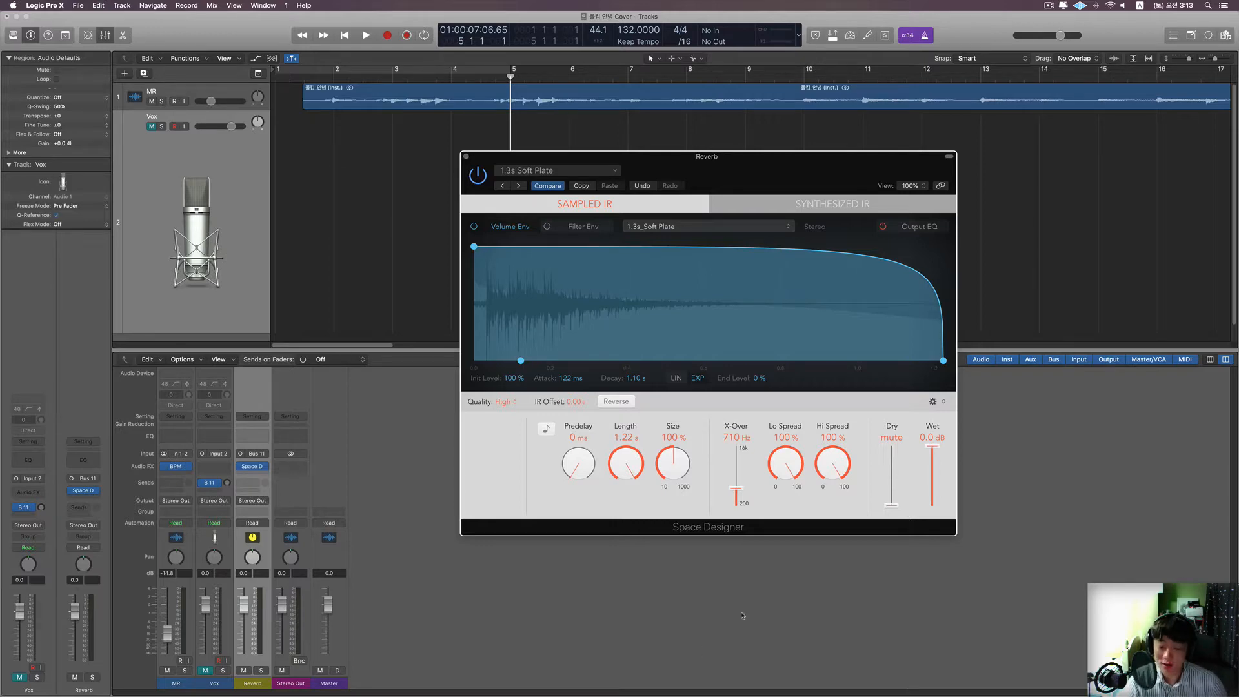
pyautogui.click(466, 156)
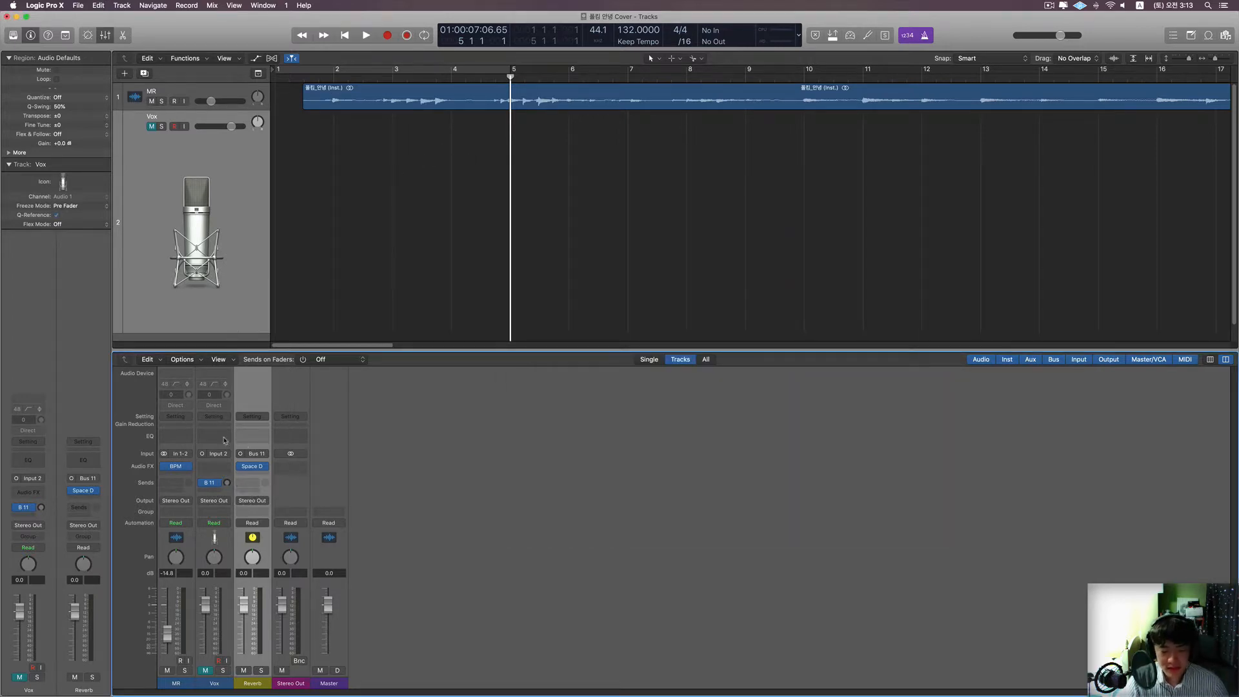
# - Turn on input monitoring for the Vox channel strip and unmute it
pyautogui.click(226, 661)
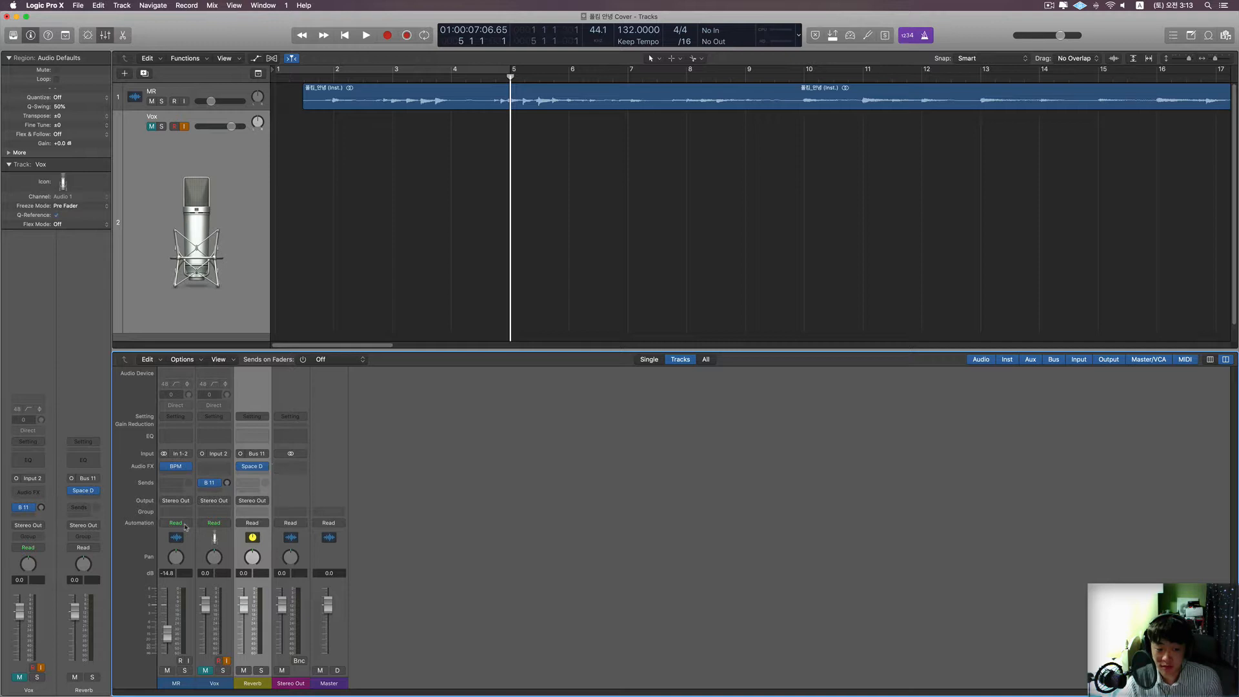
pyautogui.click(206, 671)
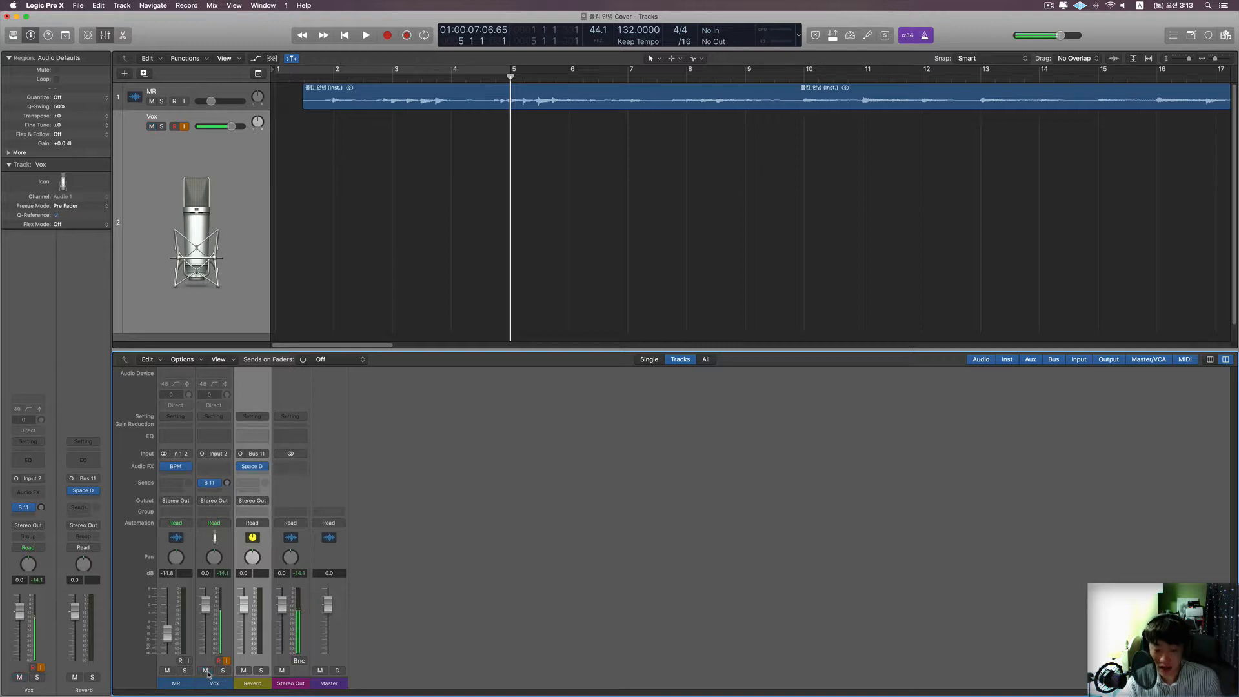
pyautogui.click(206, 671)
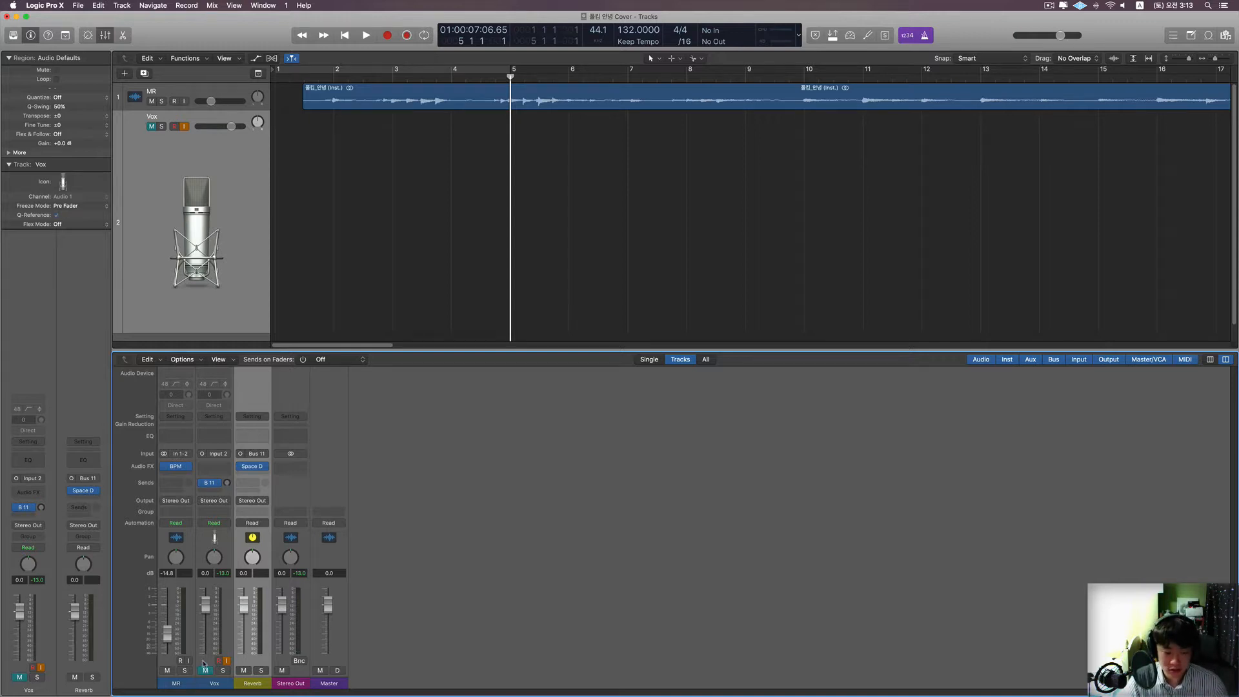
pyautogui.click(206, 671)
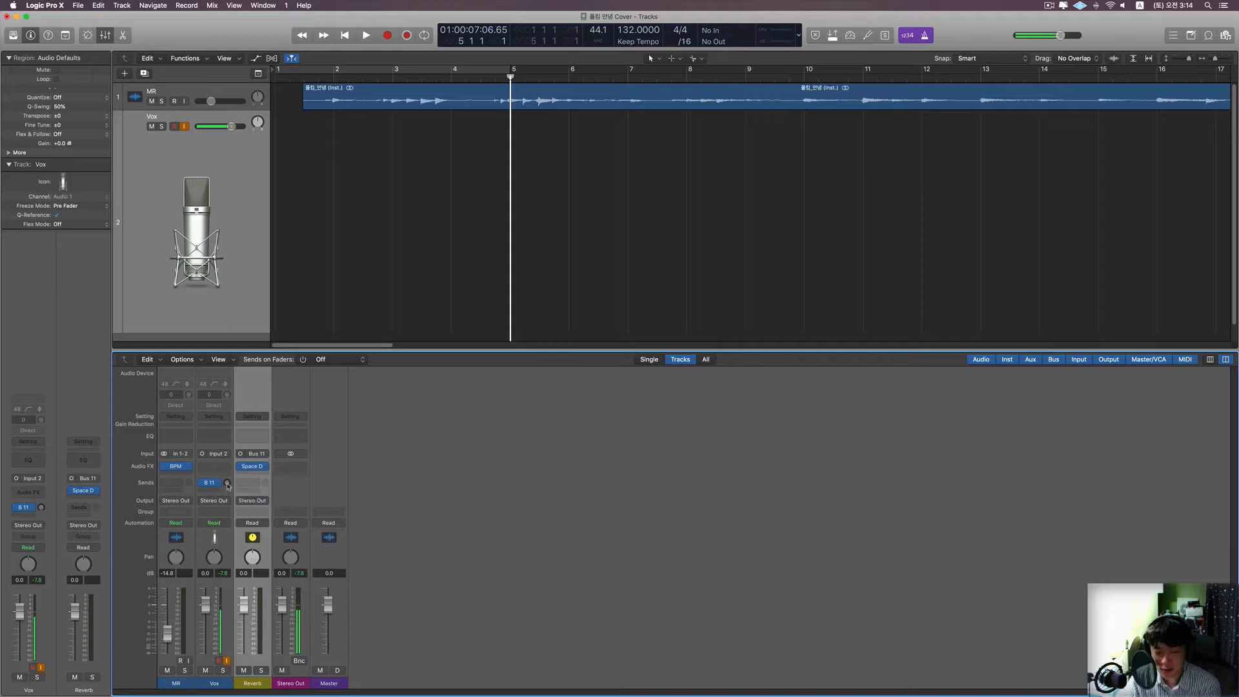
# - Adjust the Vox channel's Bus 11 send level to about -20 dB while monitoring the voice
pyautogui.moveTo(227, 483); pyautogui.dragTo(227, 466)
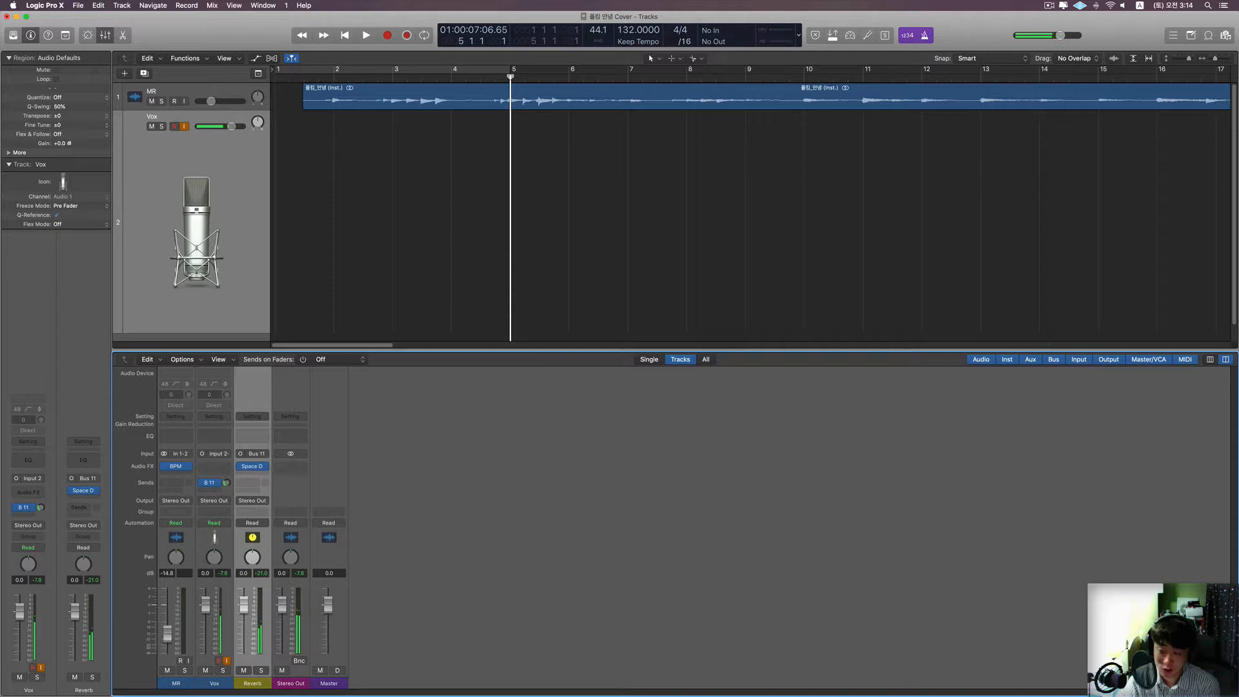
pyautogui.moveTo(227, 455); pyautogui.dragTo(227, 484)
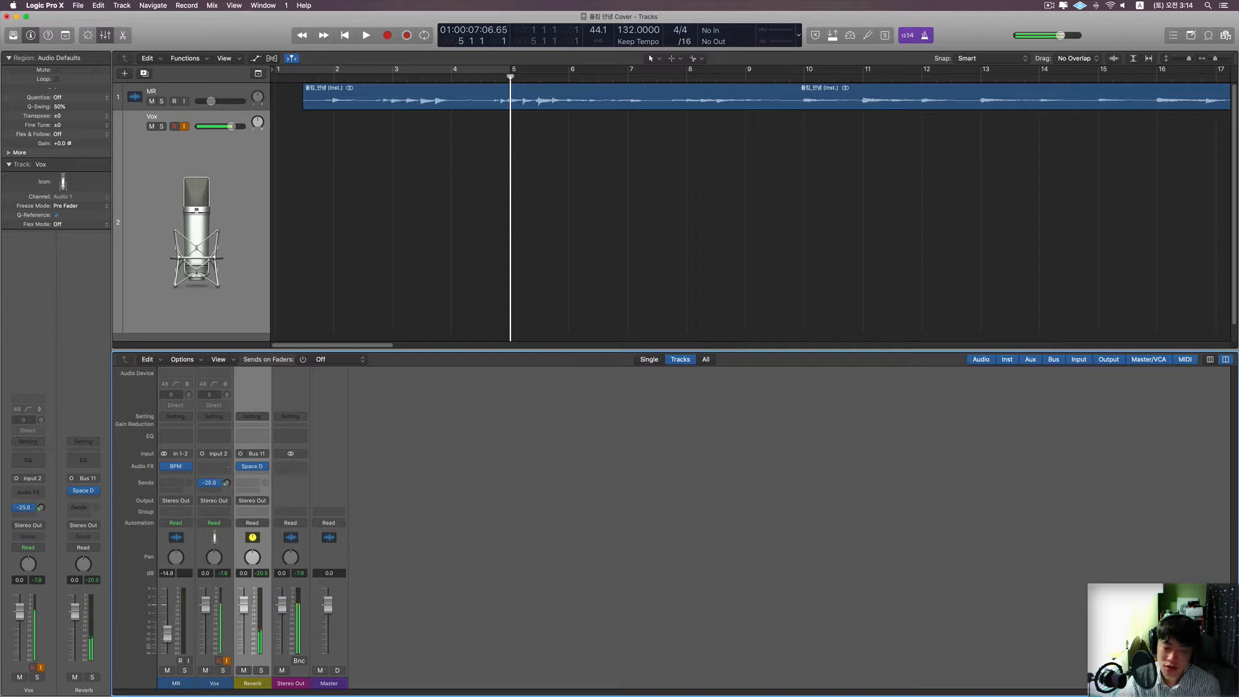
pyautogui.moveTo(226, 485); pyautogui.dragTo(227, 474)
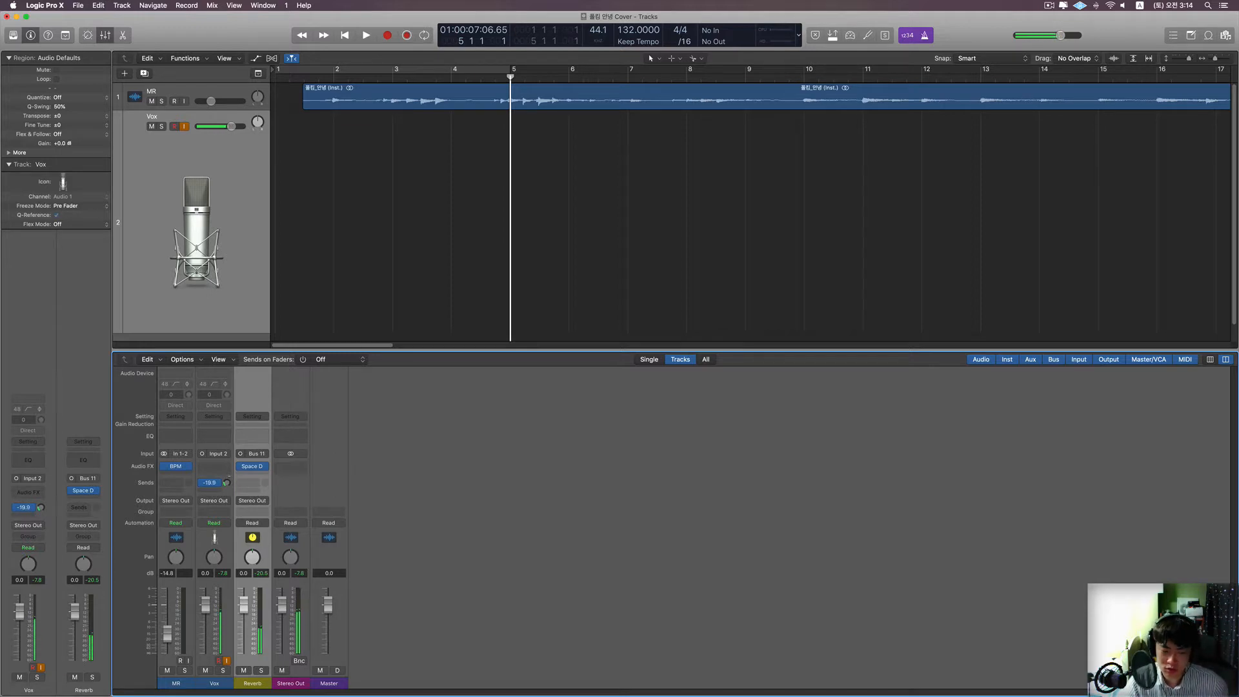
# - Hide the mixer and record a vocal take on the Vox track from about bar 7 to bar 18
pyautogui.scroll(-5, 711, 140)
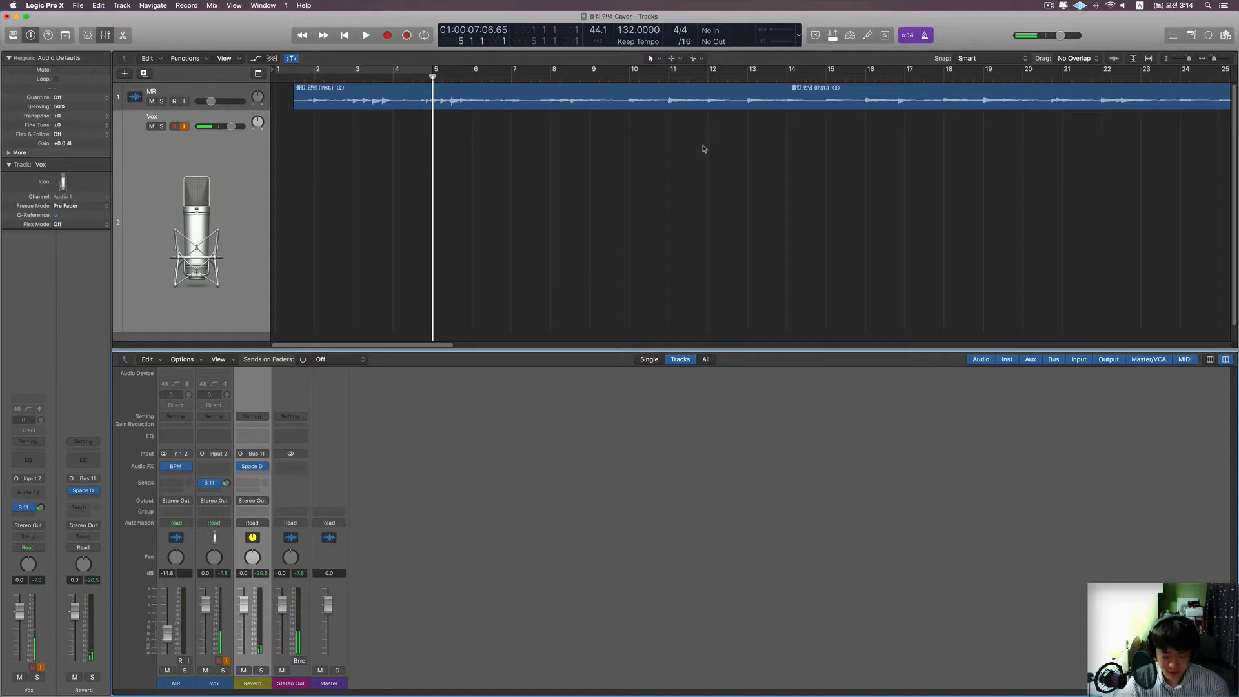
pyautogui.press('x')
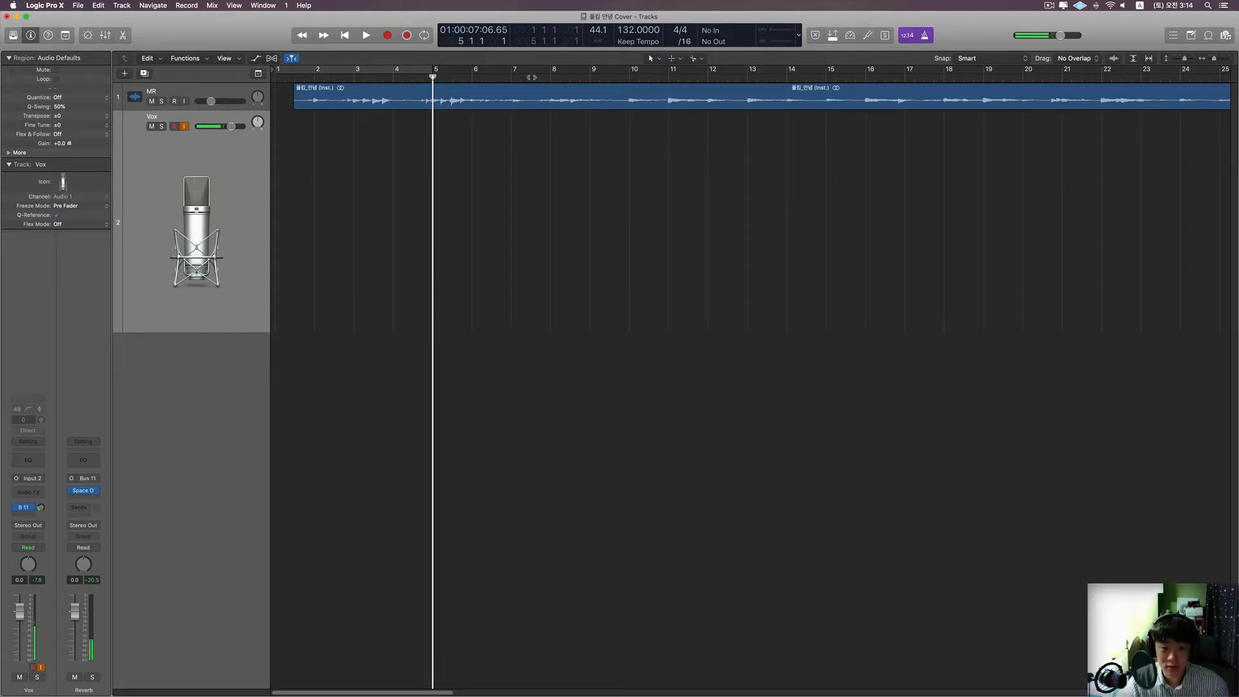
pyautogui.click(531, 78)
pyautogui.press('r')
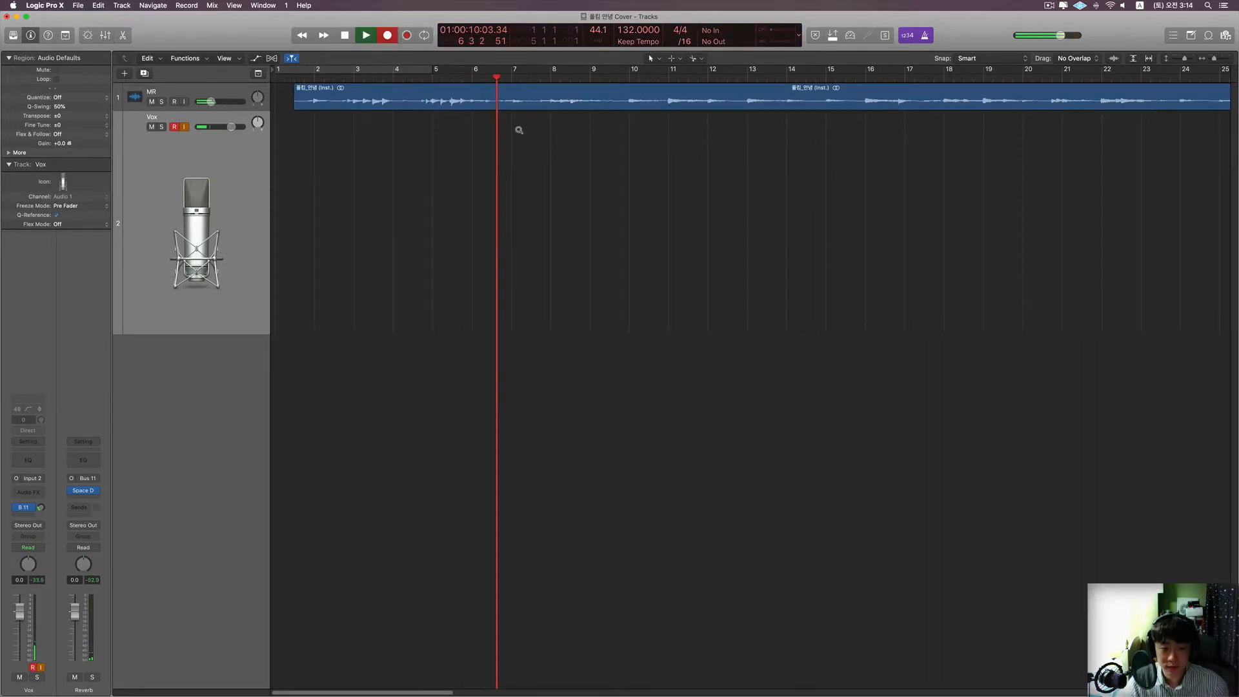
pyautogui.scroll(3, 517, 129)
pyautogui.scroll(3, 523, 136)
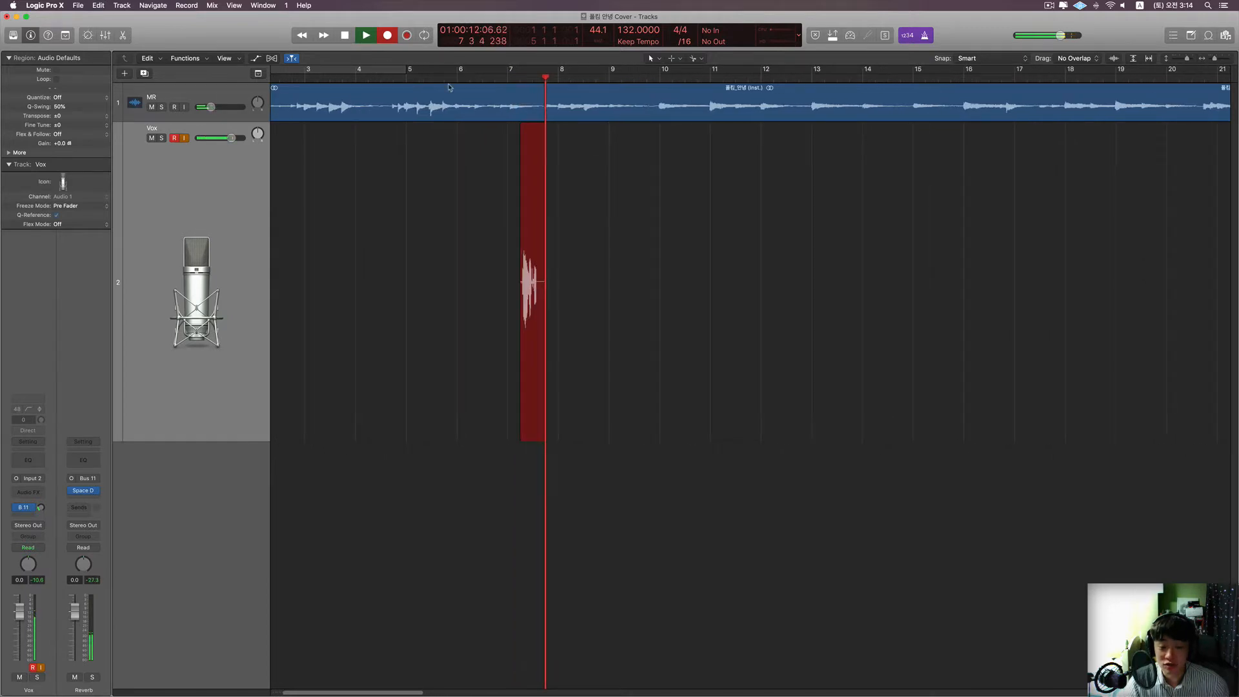
pyautogui.scroll(3, 631, 200)
pyautogui.scroll(1, 630, 200)
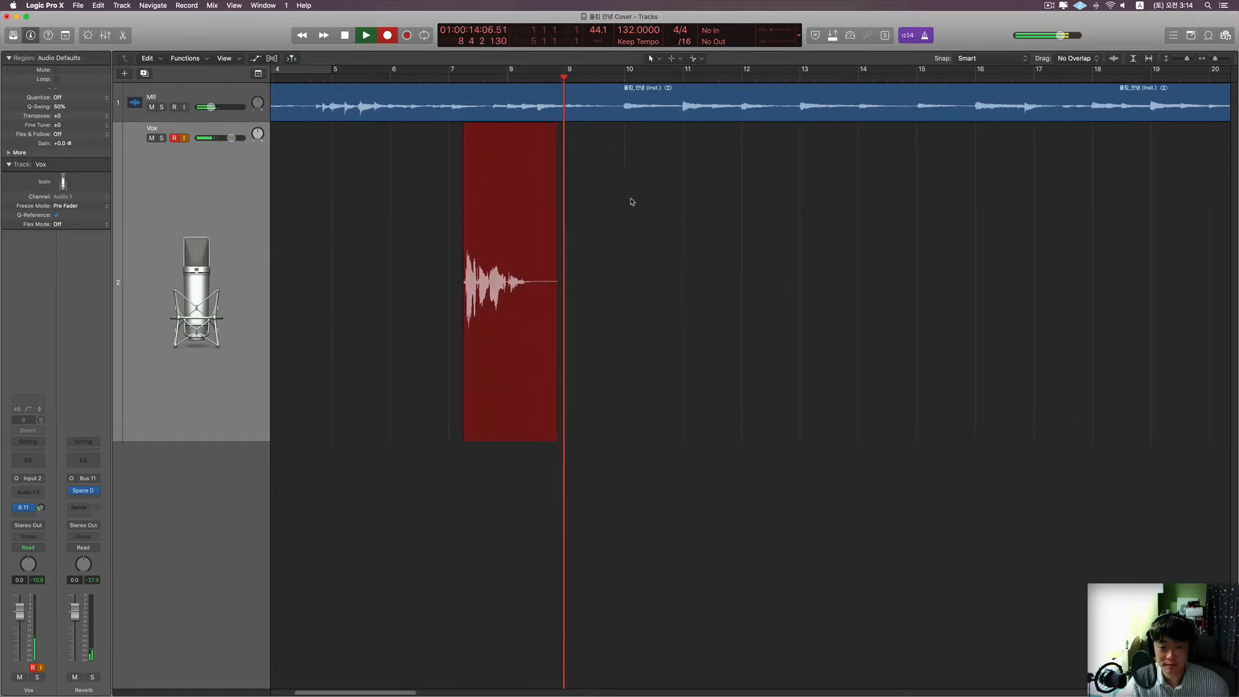
pyautogui.scroll(-3, 630, 201)
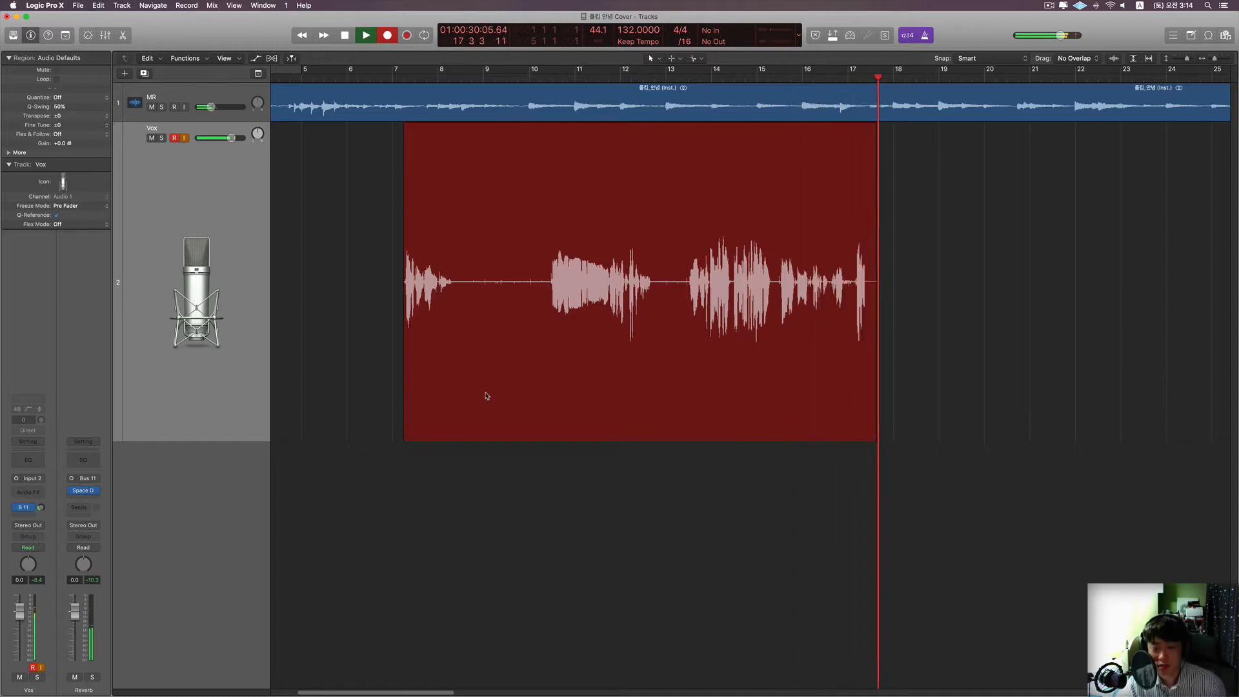
pyautogui.press('space')
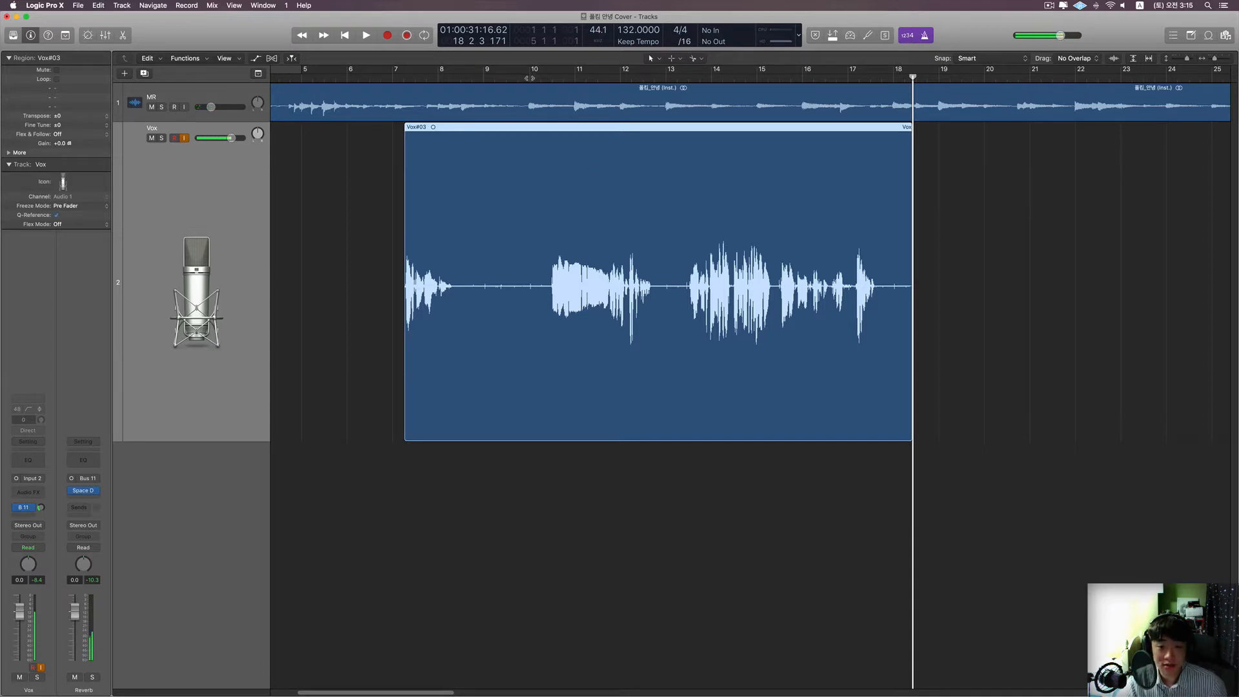
# - Turn off input monitoring on the Vox track and play back the recorded take from bar 10 to about bar 12
pyautogui.click(530, 78)
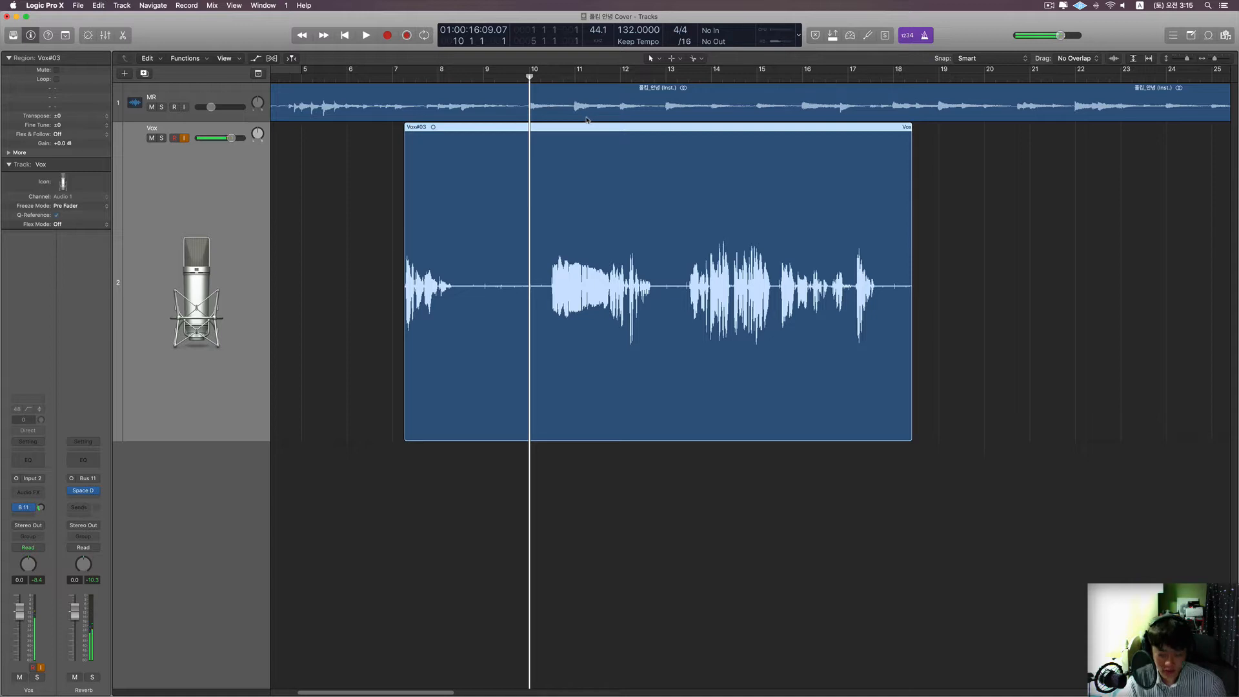
pyautogui.click(184, 139)
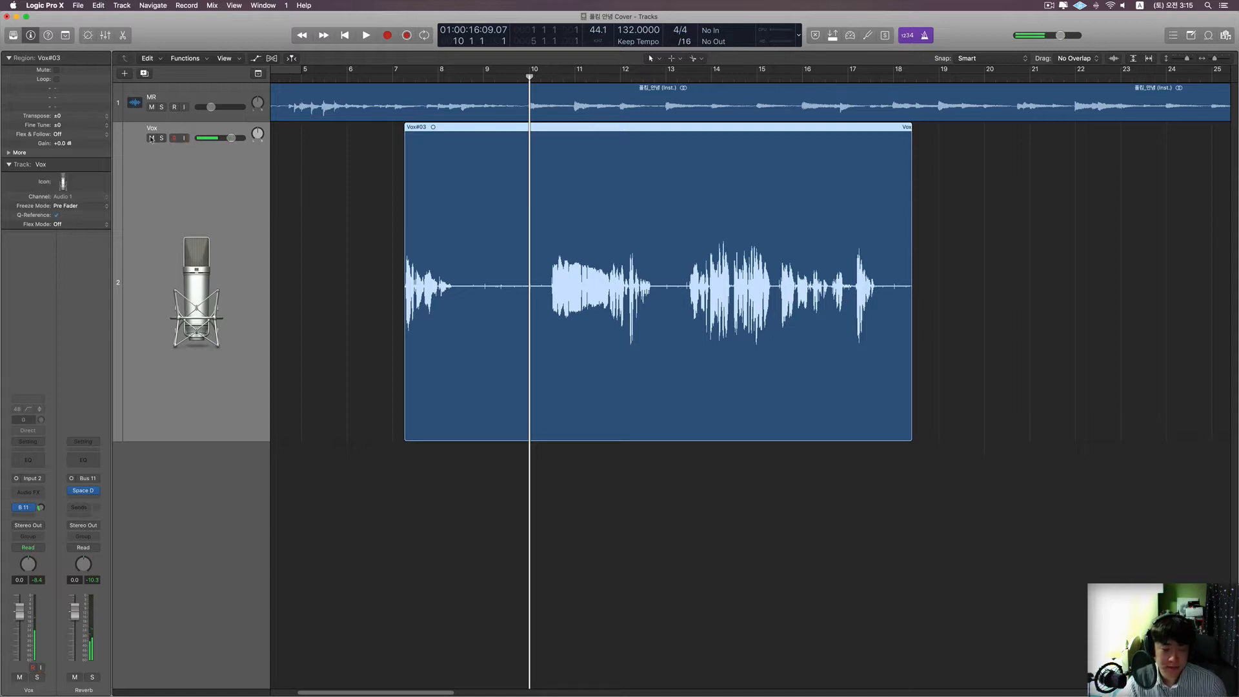
pyautogui.press('super+Right')
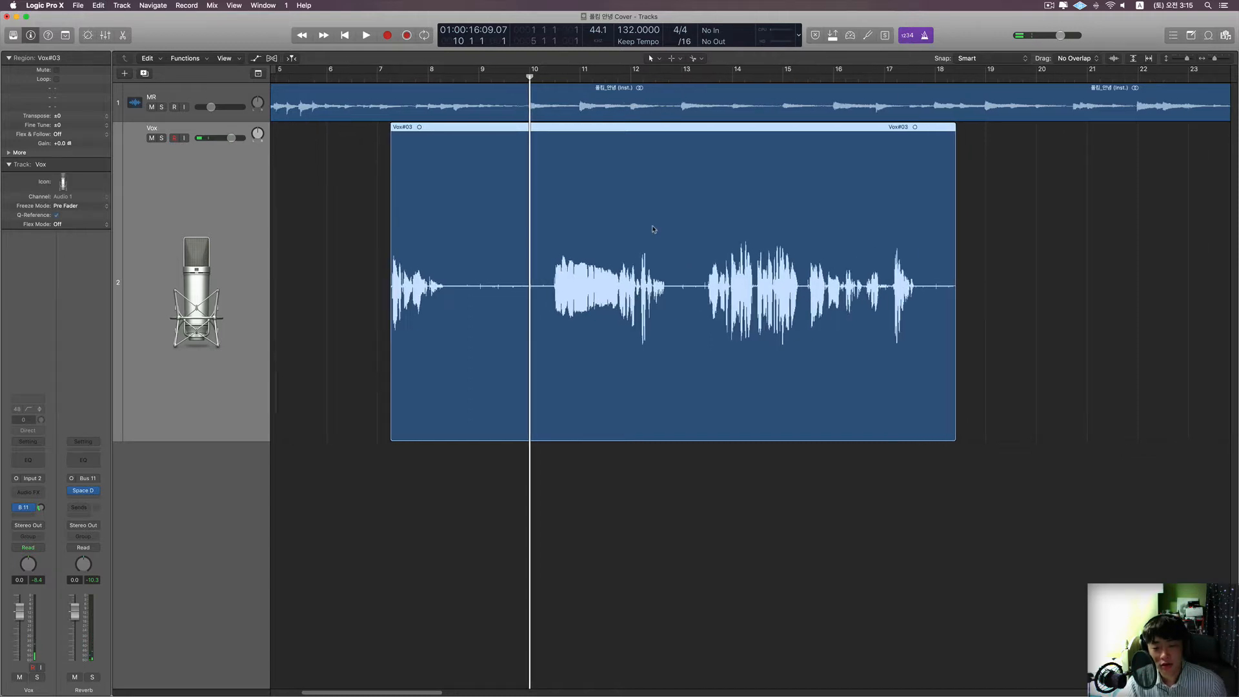
pyautogui.scroll(1, 654, 229)
pyautogui.hscroll(2, 654, 229)
pyautogui.scroll(3, 654, 228)
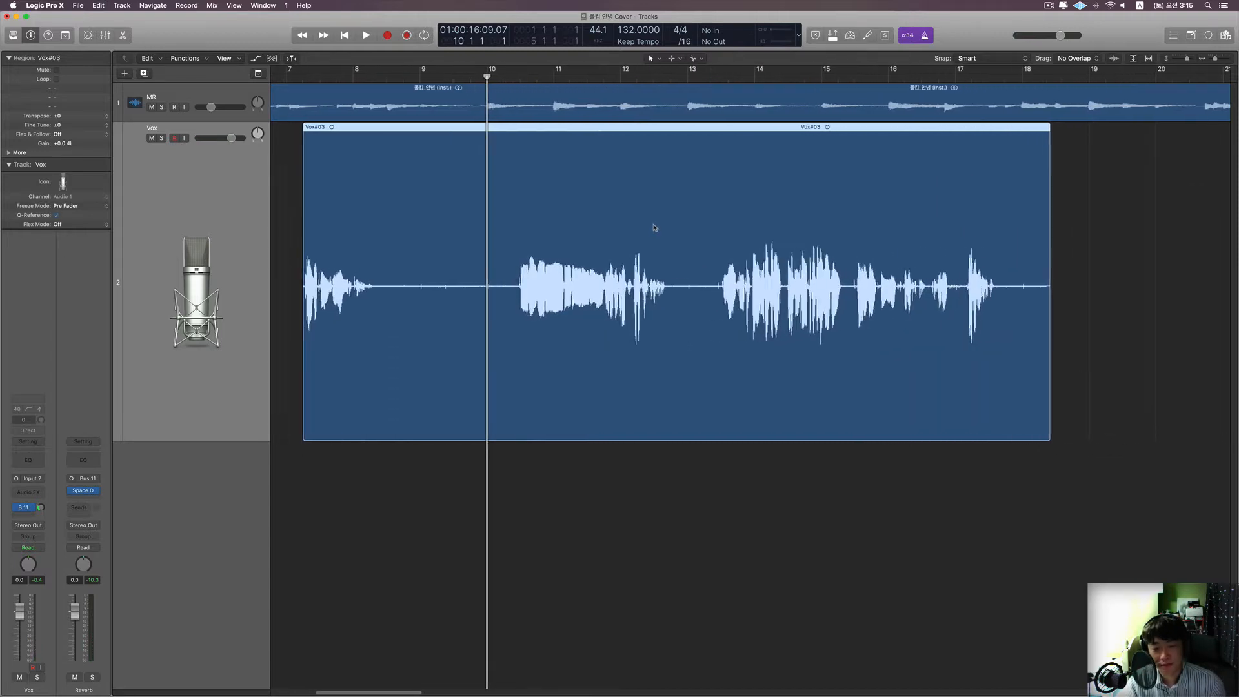
pyautogui.scroll(-8, 654, 227)
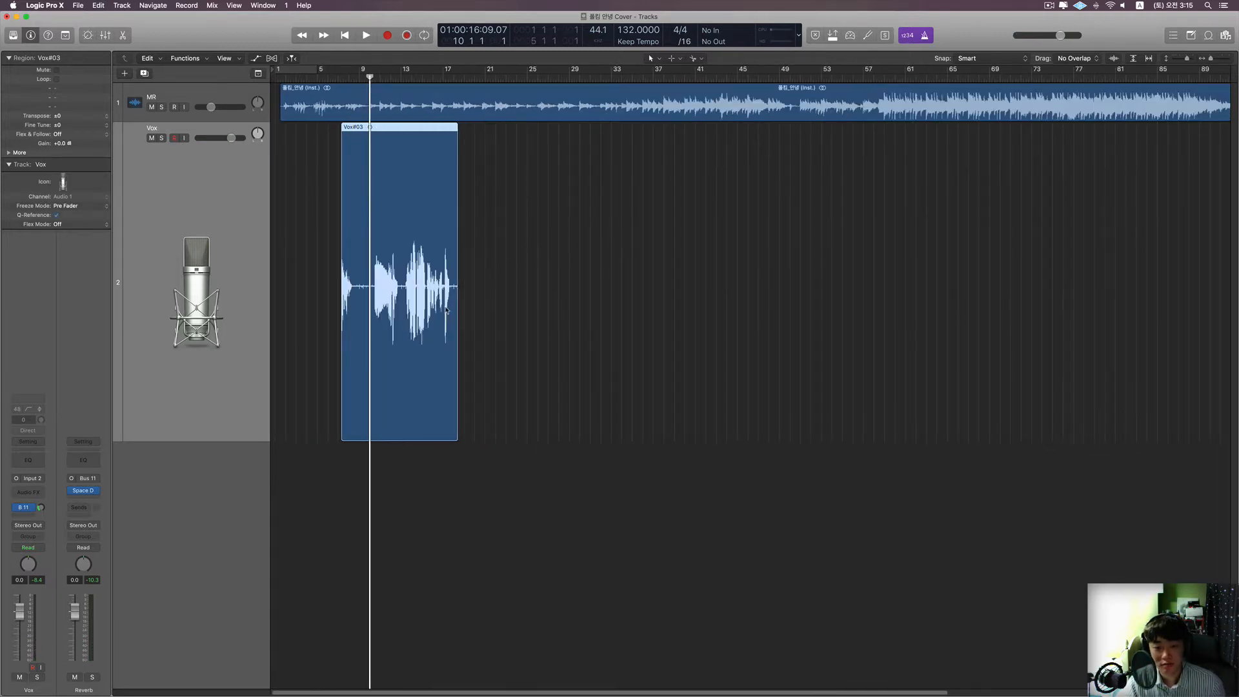
pyautogui.scroll(-2, 445, 311)
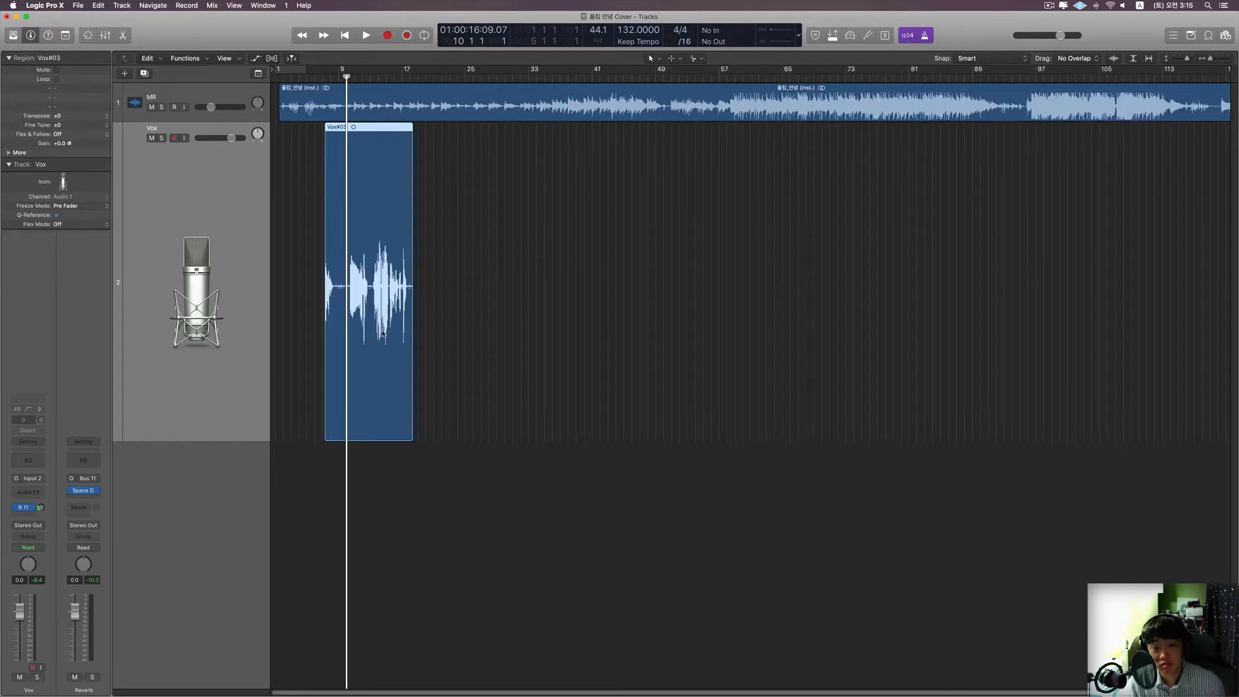
pyautogui.scroll(6, 514, 330)
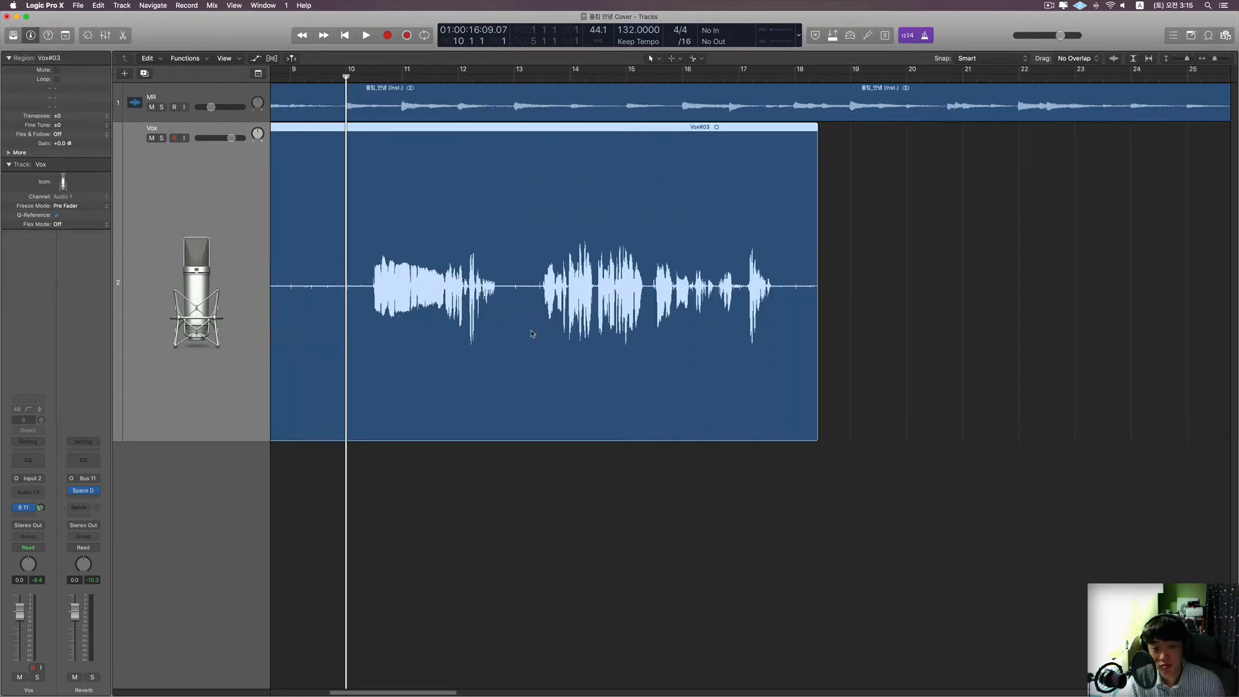
pyautogui.press('space')
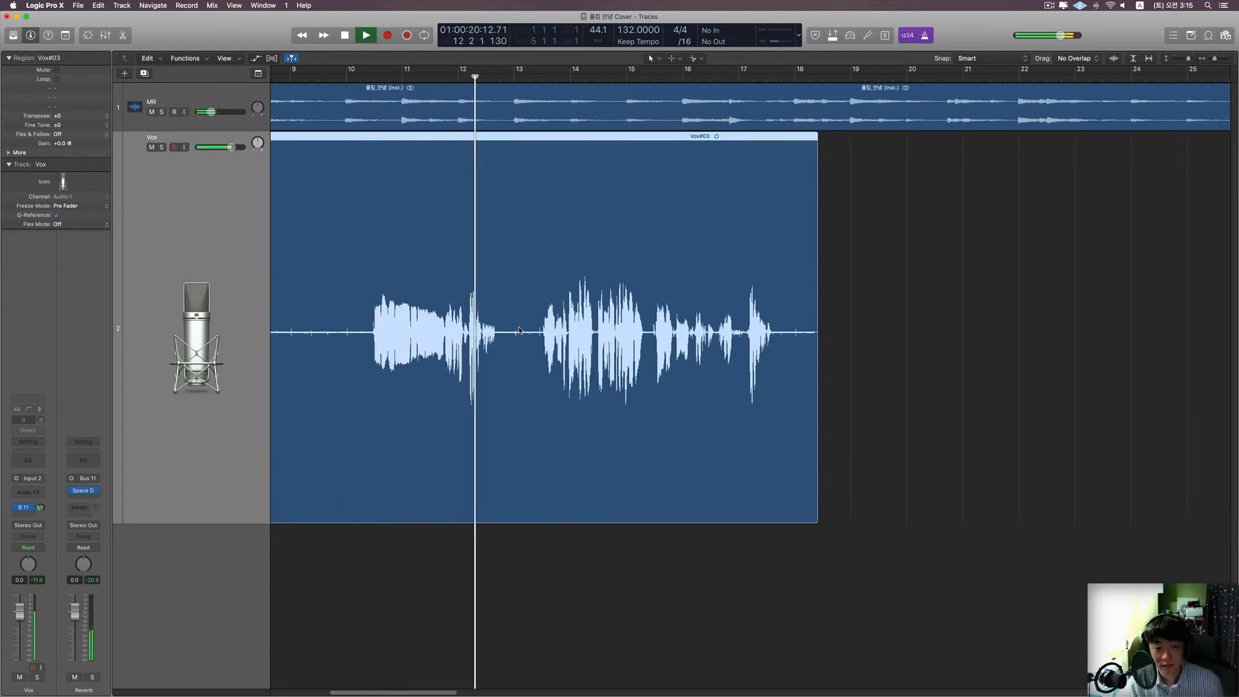
pyautogui.press('space')
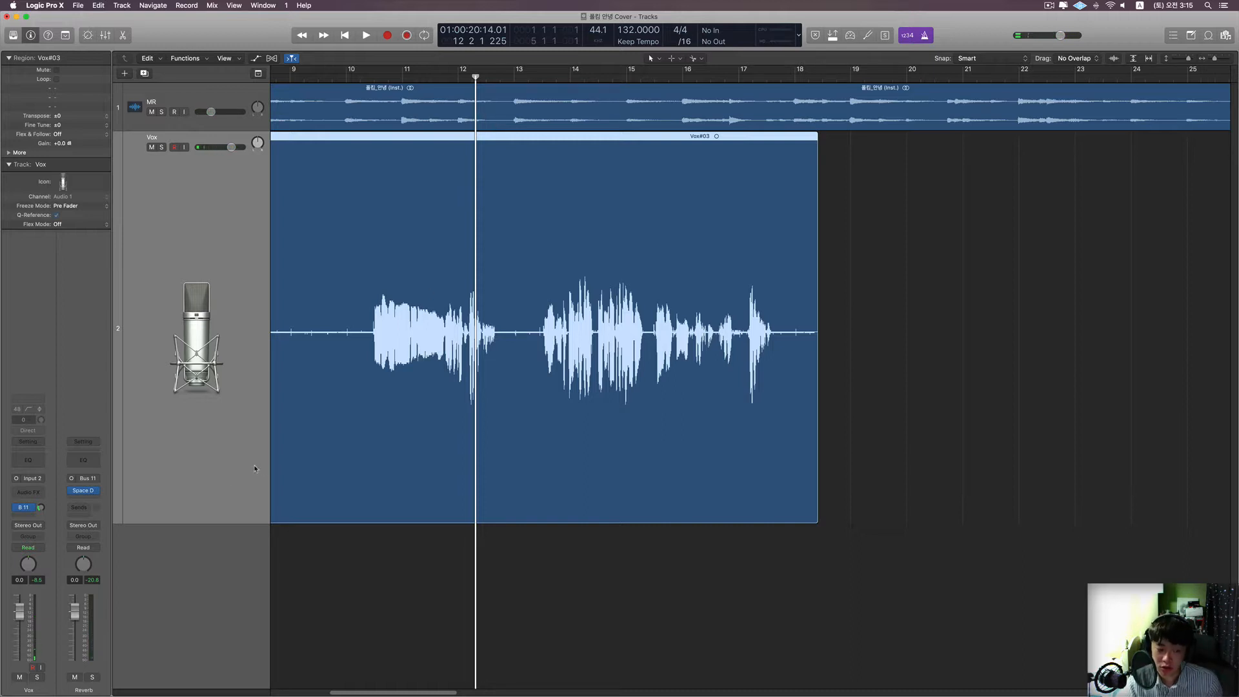
# - Lower the Vox channel fader to -4.4 dB
pyautogui.moveTo(20, 610); pyautogui.dragTo(20, 623)
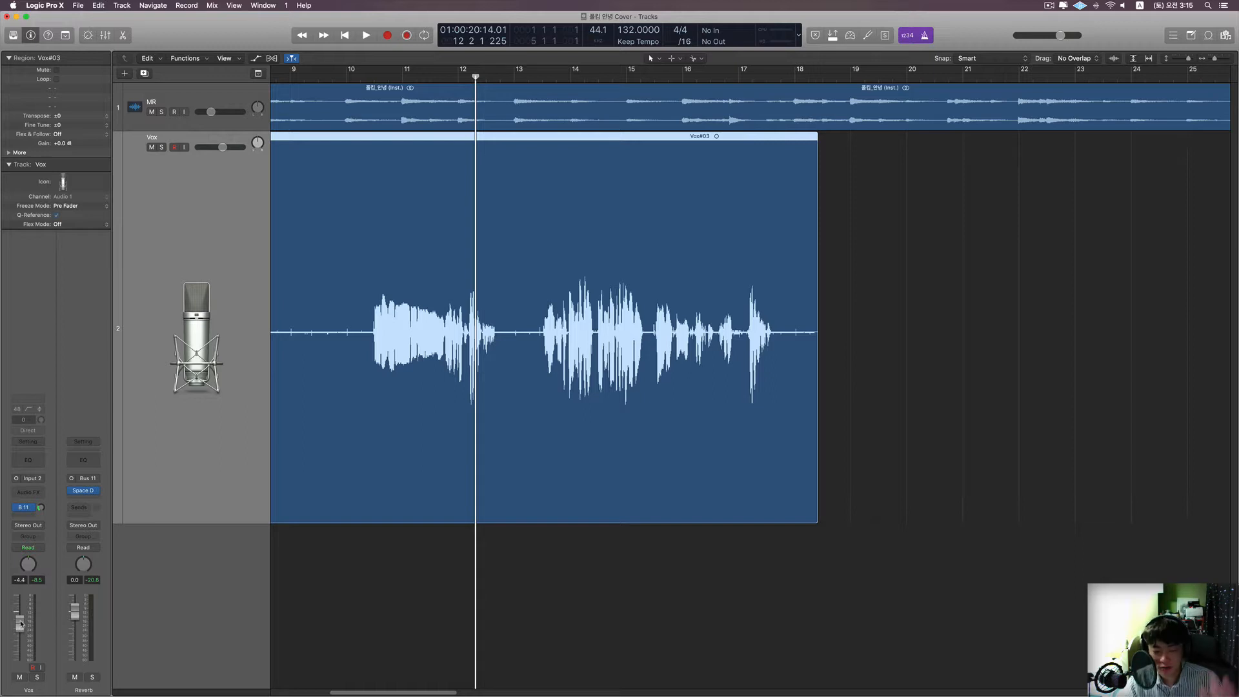
# - Play back the vocal take from bar 10 to about bar 12 and set the Vox channel fader to -5.1 dB
pyautogui.moveTo(21, 625); pyautogui.dragTo(21, 651)
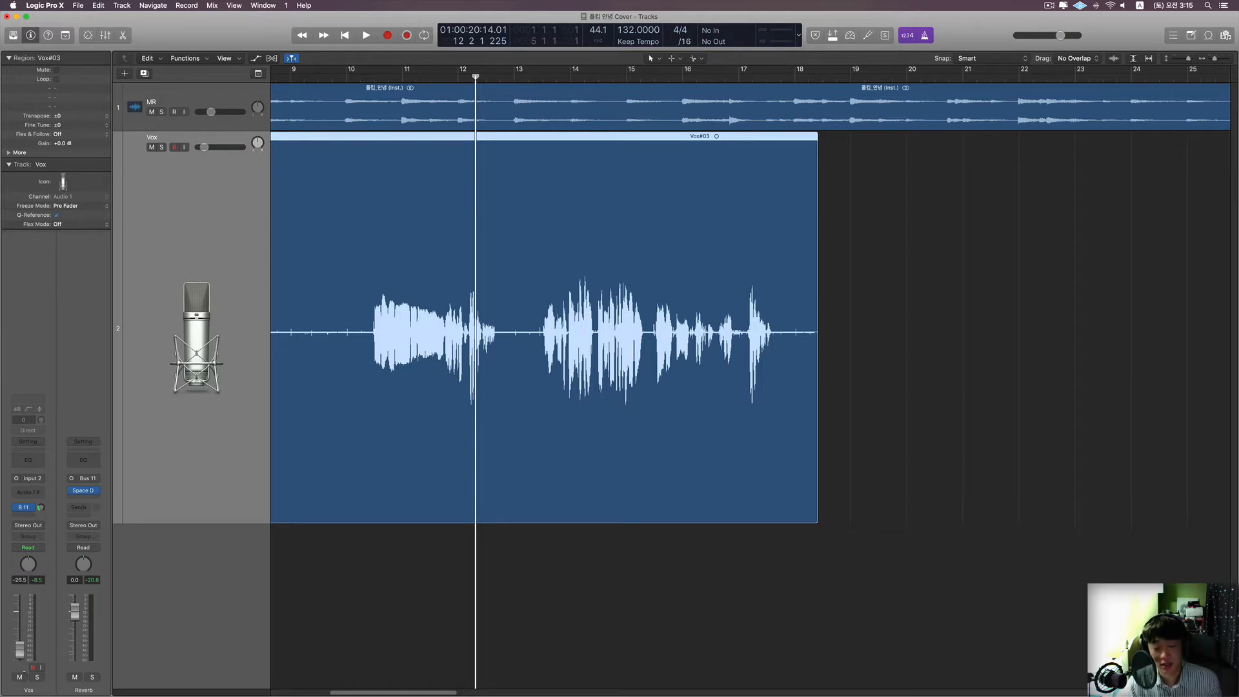
pyautogui.press('super+Right')
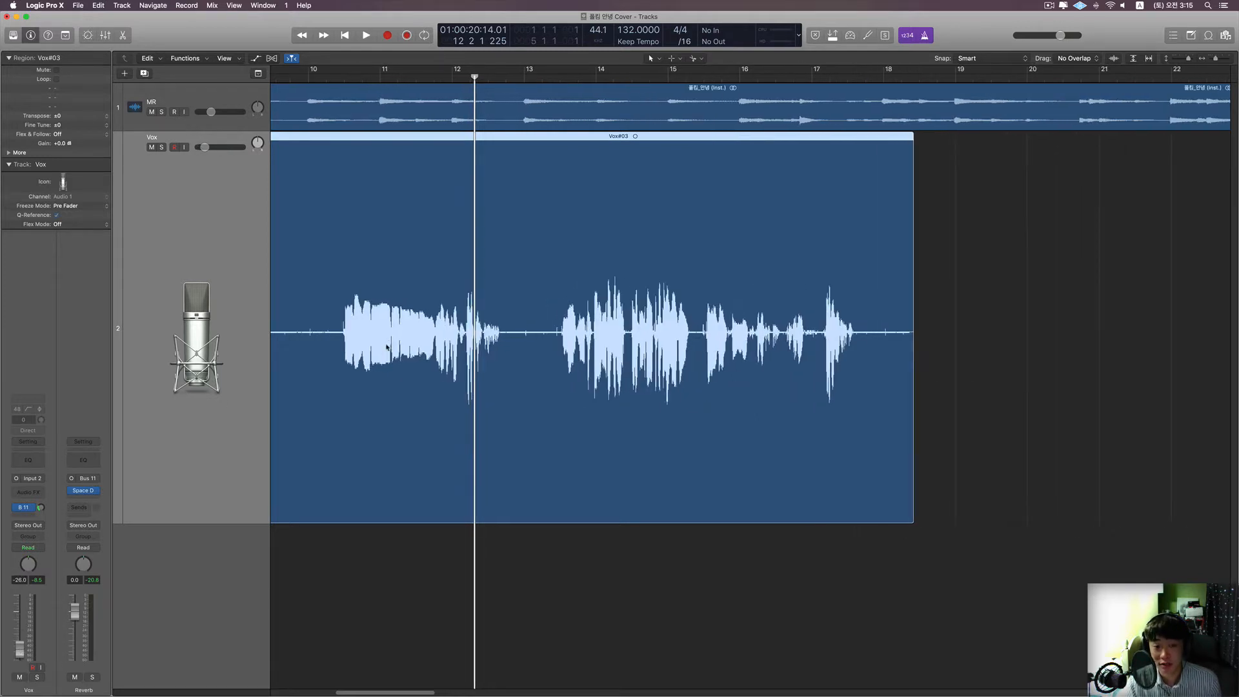
pyautogui.hscroll(-3, 481, 121)
pyautogui.click(397, 77)
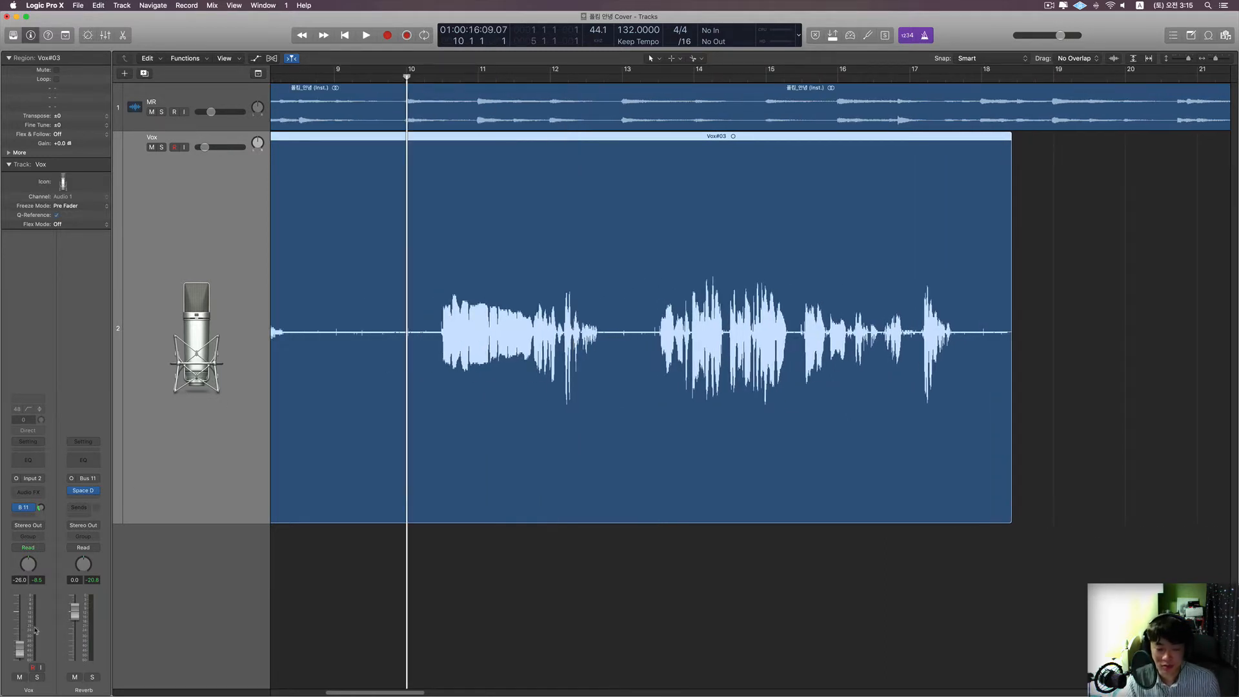
pyautogui.press('space')
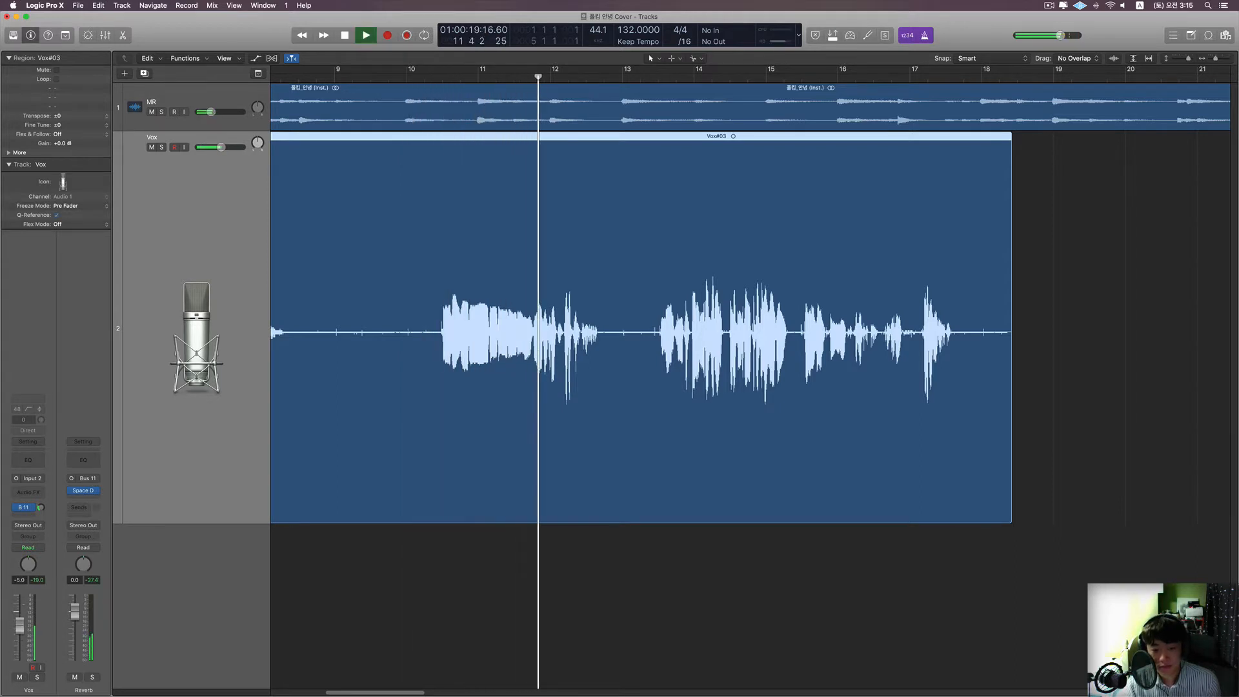
pyautogui.press('space')
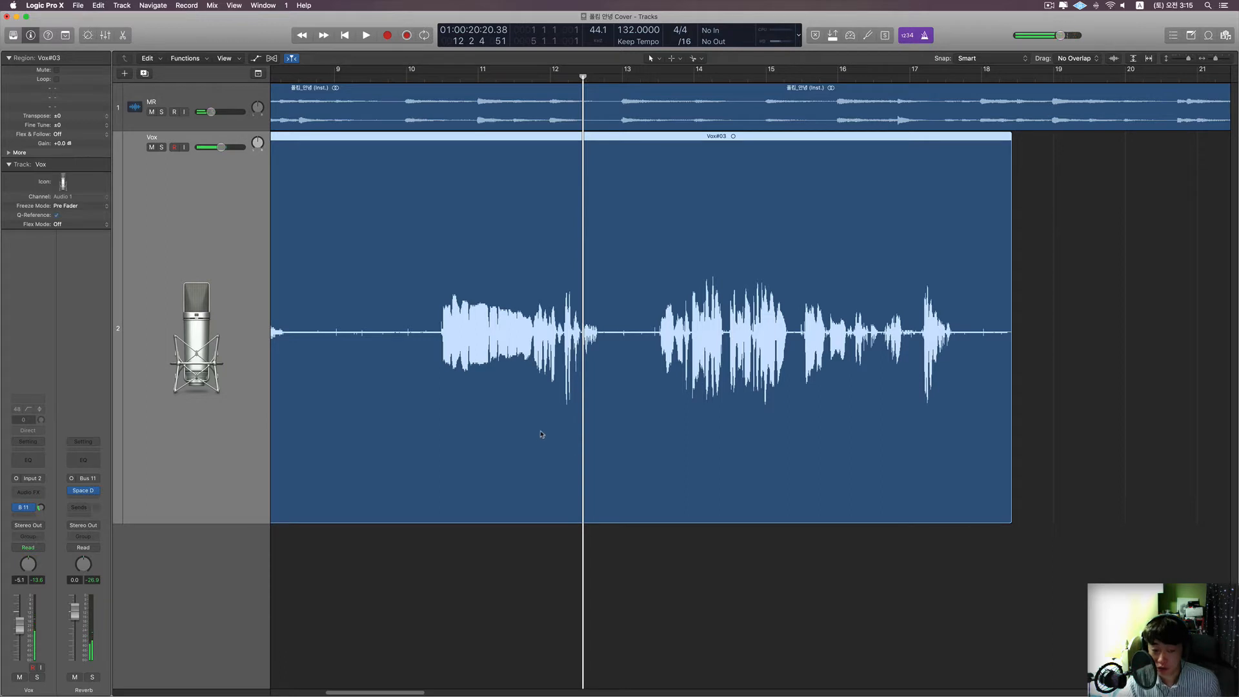
pyautogui.scroll(-8, 536, 442)
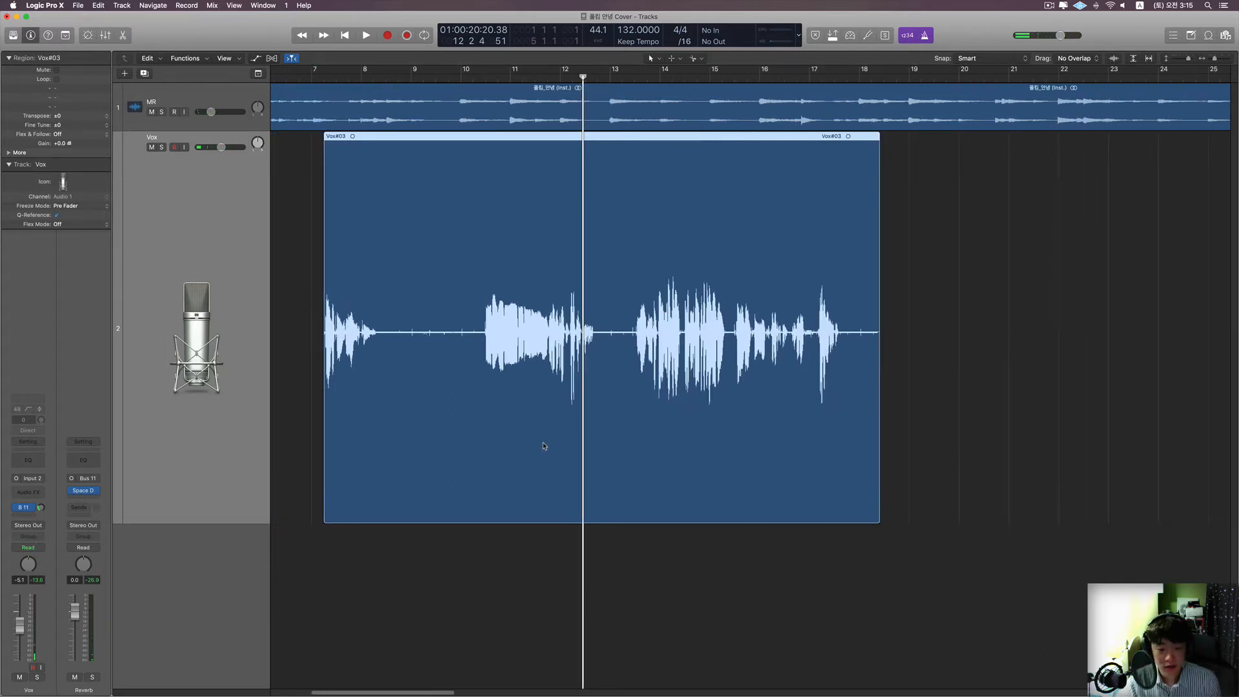
pyautogui.hscroll(1, 544, 447)
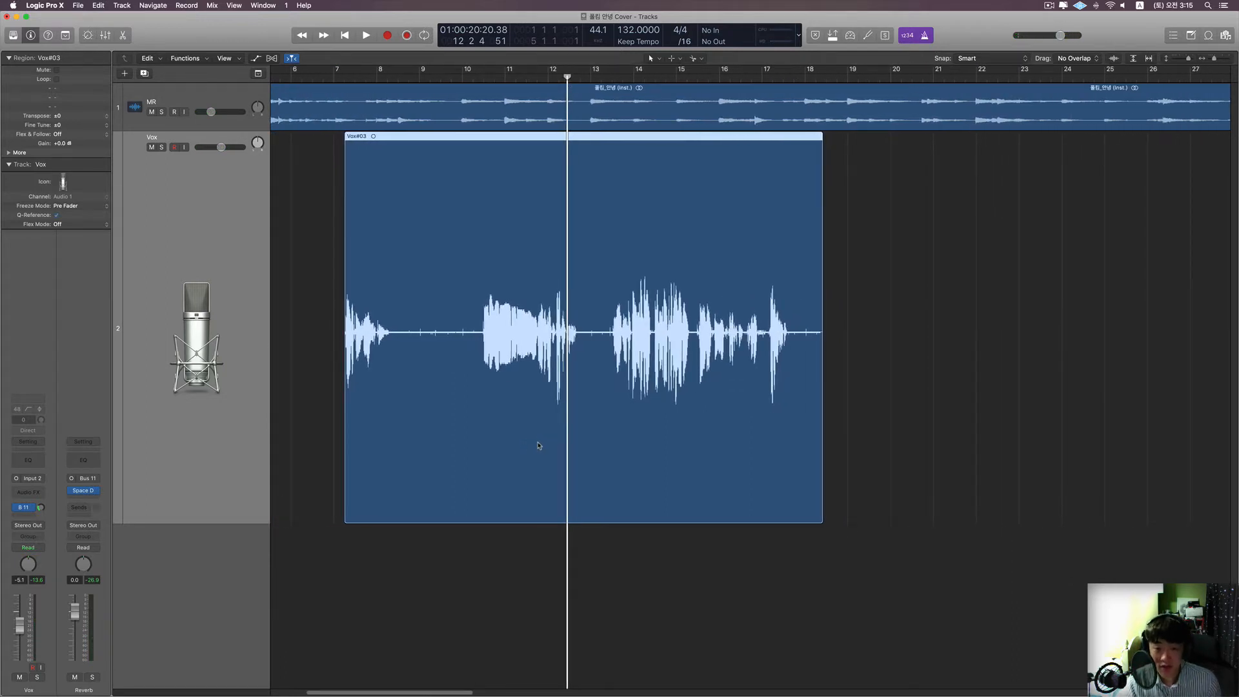
pyautogui.scroll(-2, 587, 455)
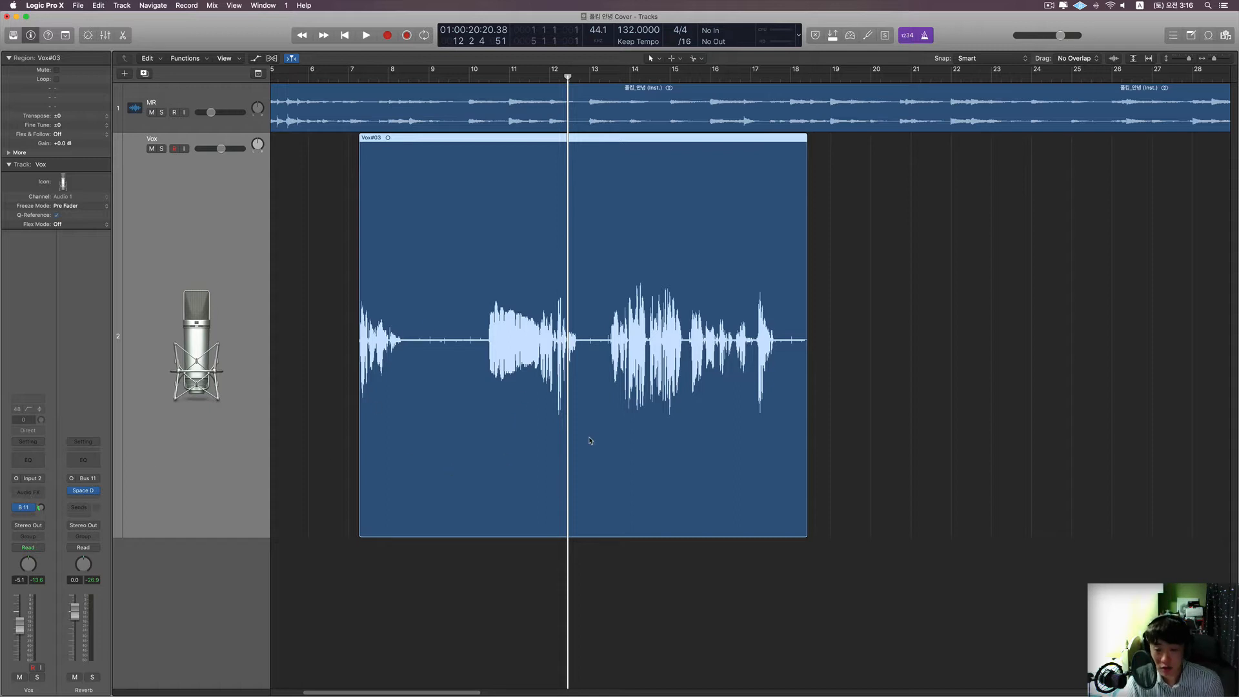
pyautogui.press('super+Right')
pyautogui.press('super+Right')
pyautogui.press('super+Right')
pyautogui.press('super+Right')
pyautogui.press('super+Right')
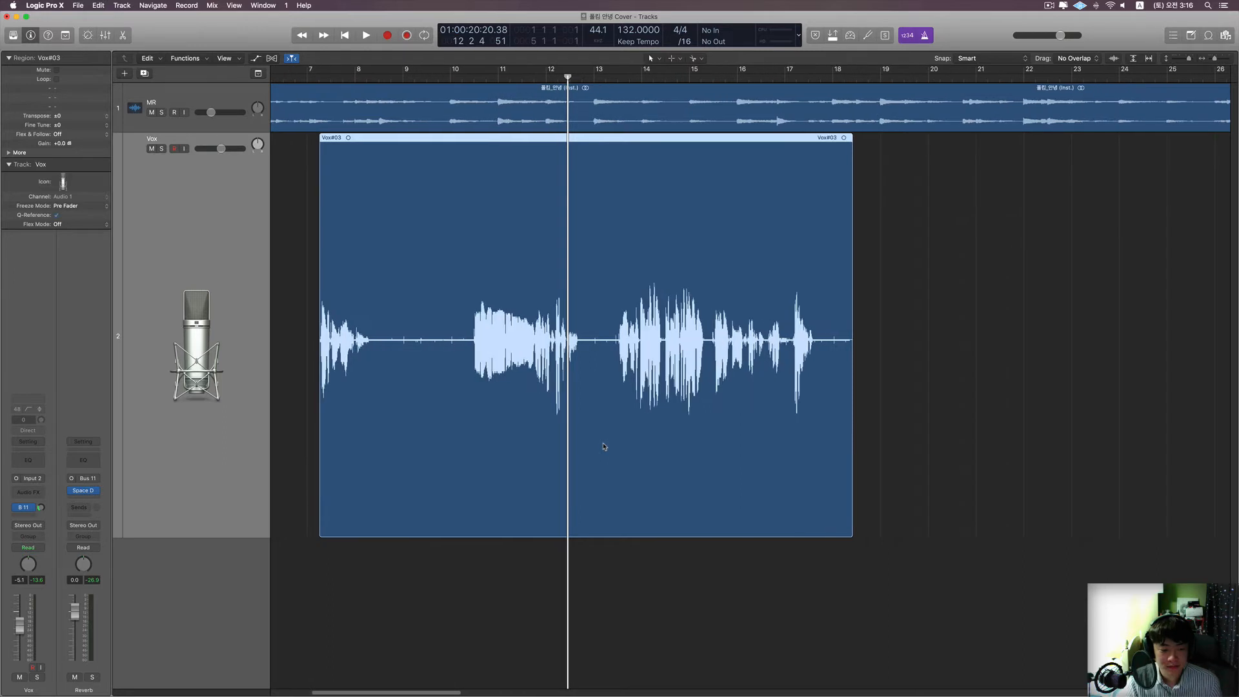
pyautogui.press('super+Left')
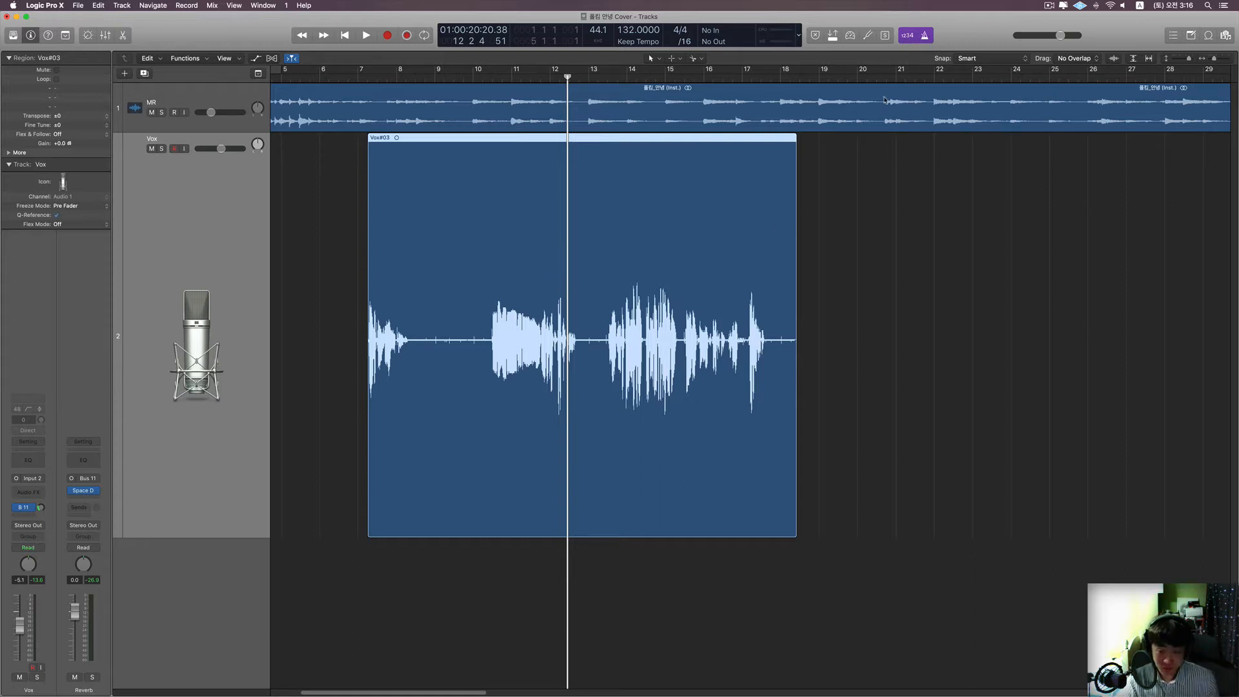
# - Place the playhead at bar 22 and record a short vocal take on the Vox track up to about bar 24
pyautogui.scroll(-1, 887, 136)
pyautogui.hscroll(3, 885, 136)
pyautogui.click(820, 77)
pyautogui.hscroll(2, 820, 81)
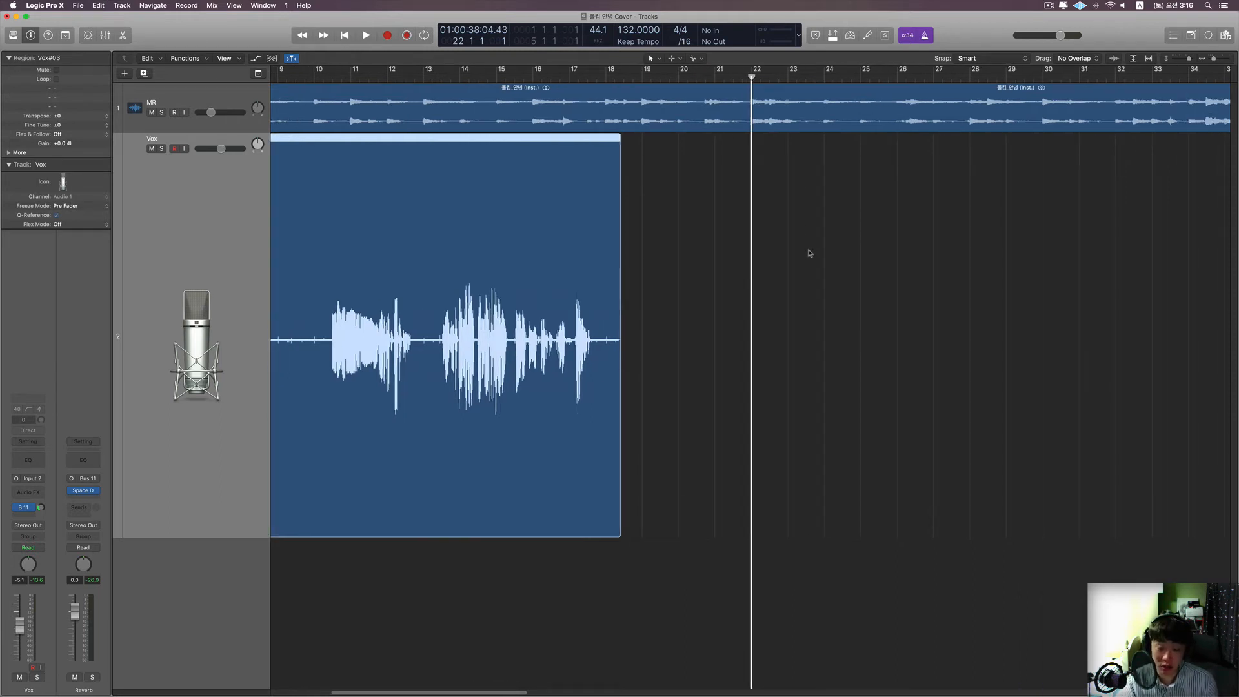
pyautogui.scroll(1, 805, 256)
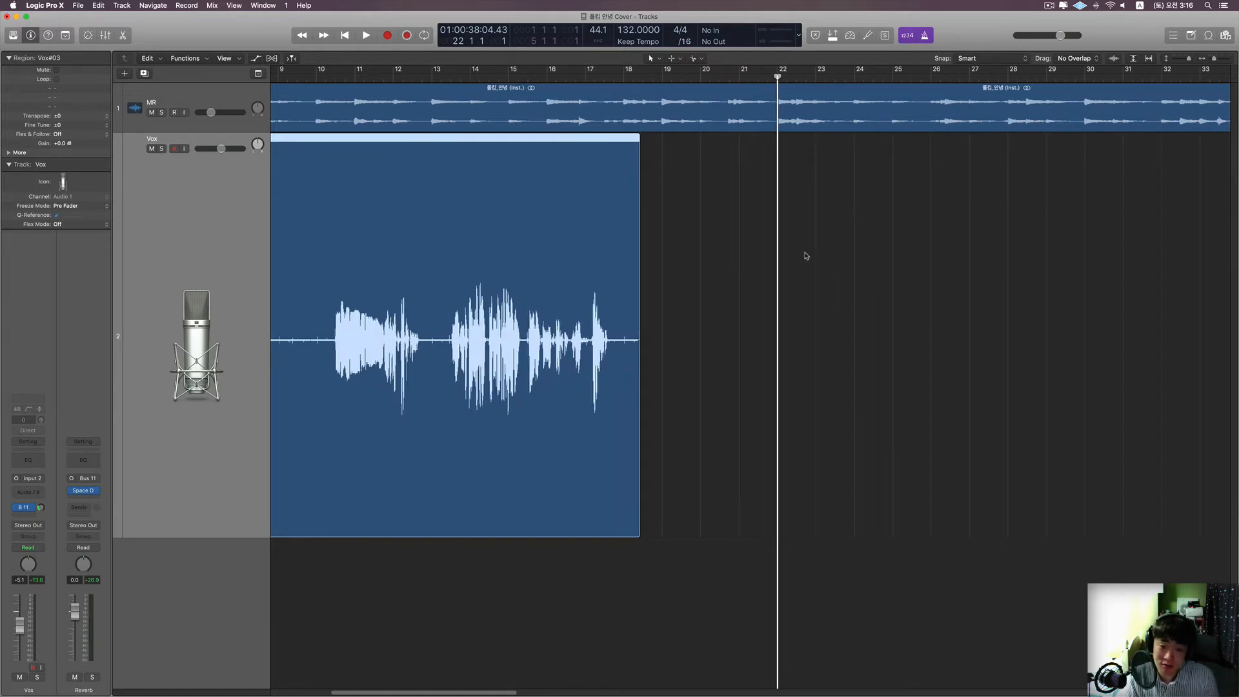
pyautogui.scroll(1, 804, 259)
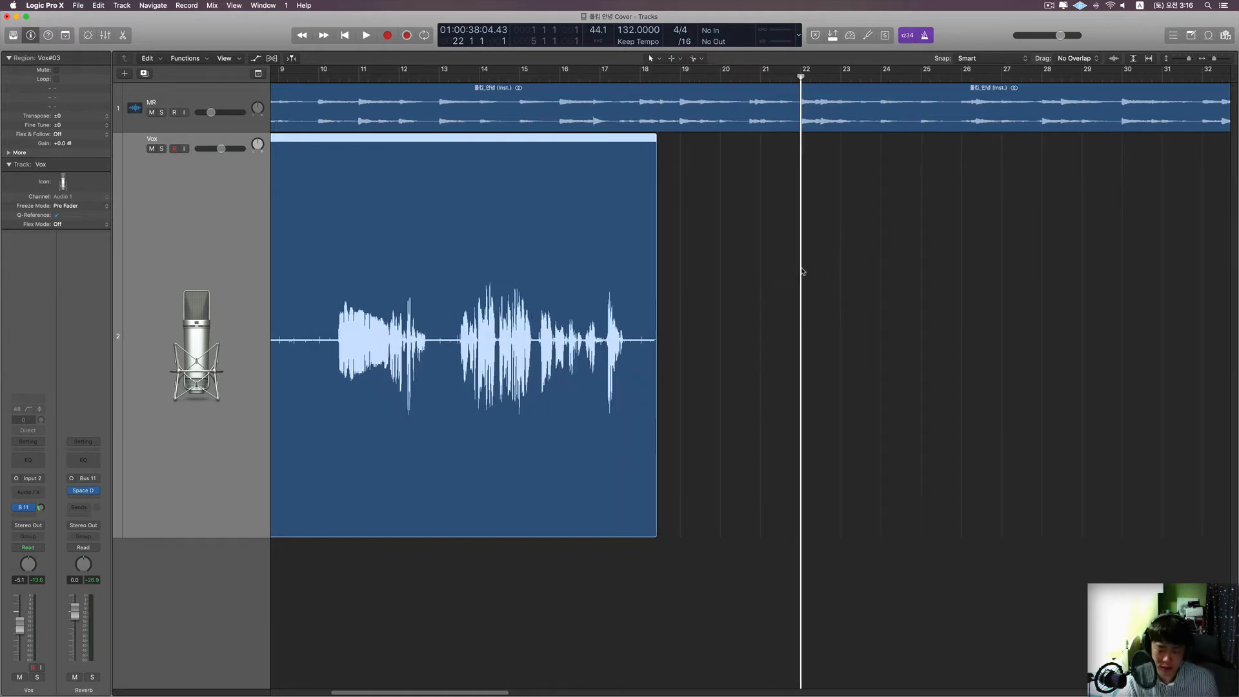
pyautogui.hscroll(5, 802, 268)
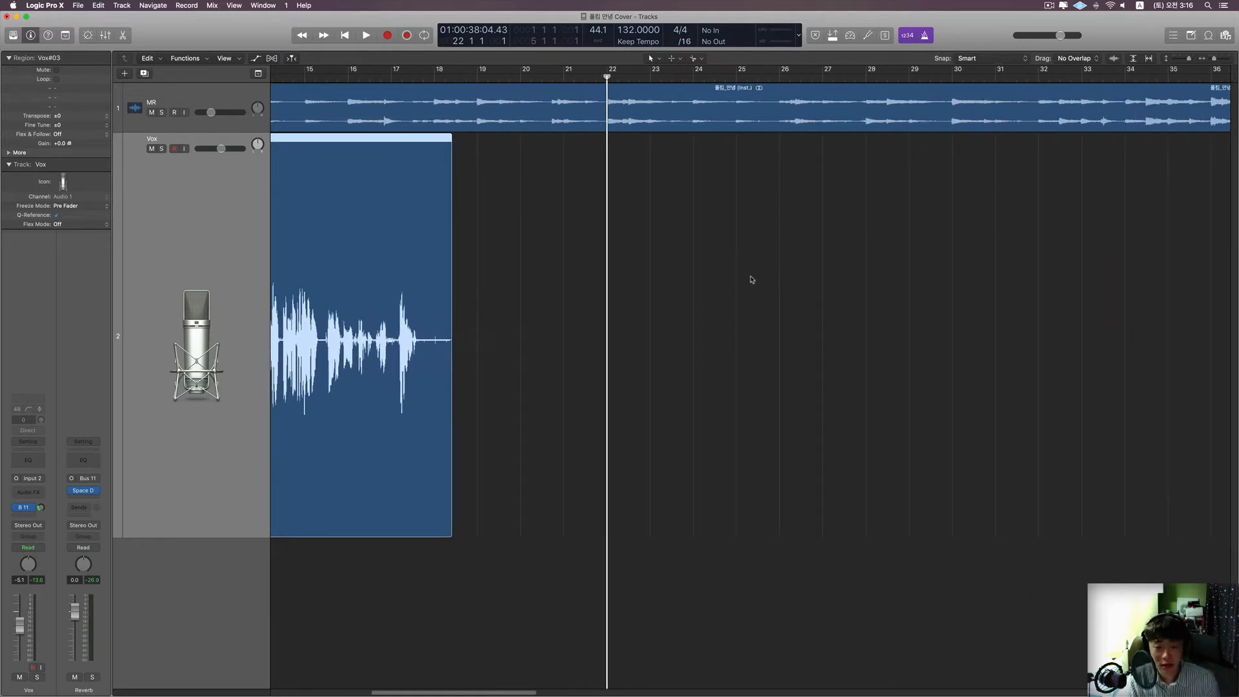
pyautogui.press('r')
pyautogui.scroll(2, 742, 288)
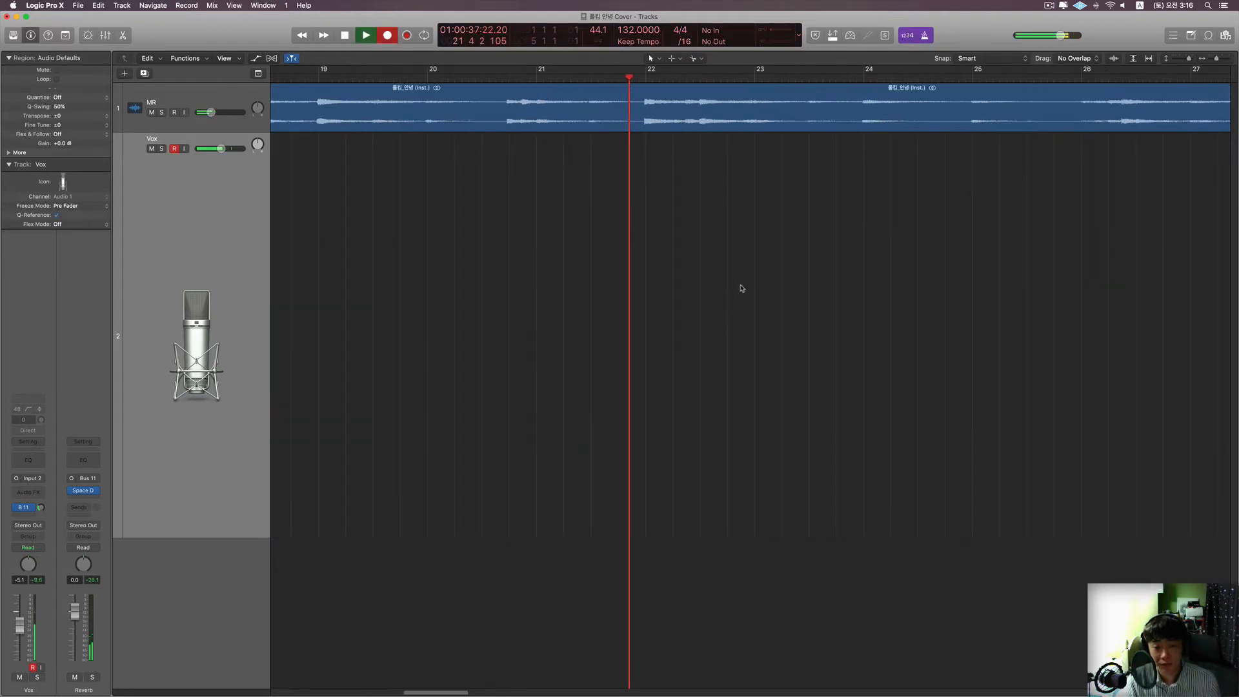
pyautogui.hscroll(2, 742, 289)
pyautogui.press('super+Left')
pyautogui.hscroll(1, 742, 288)
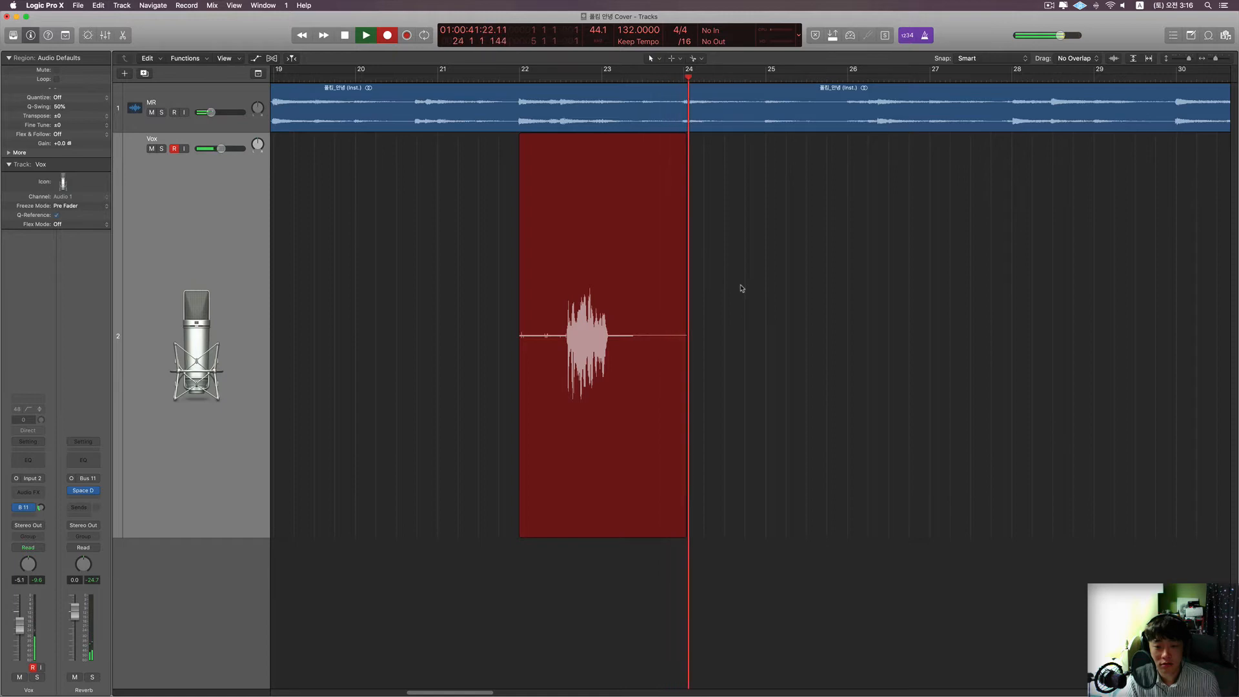
pyautogui.press('space')
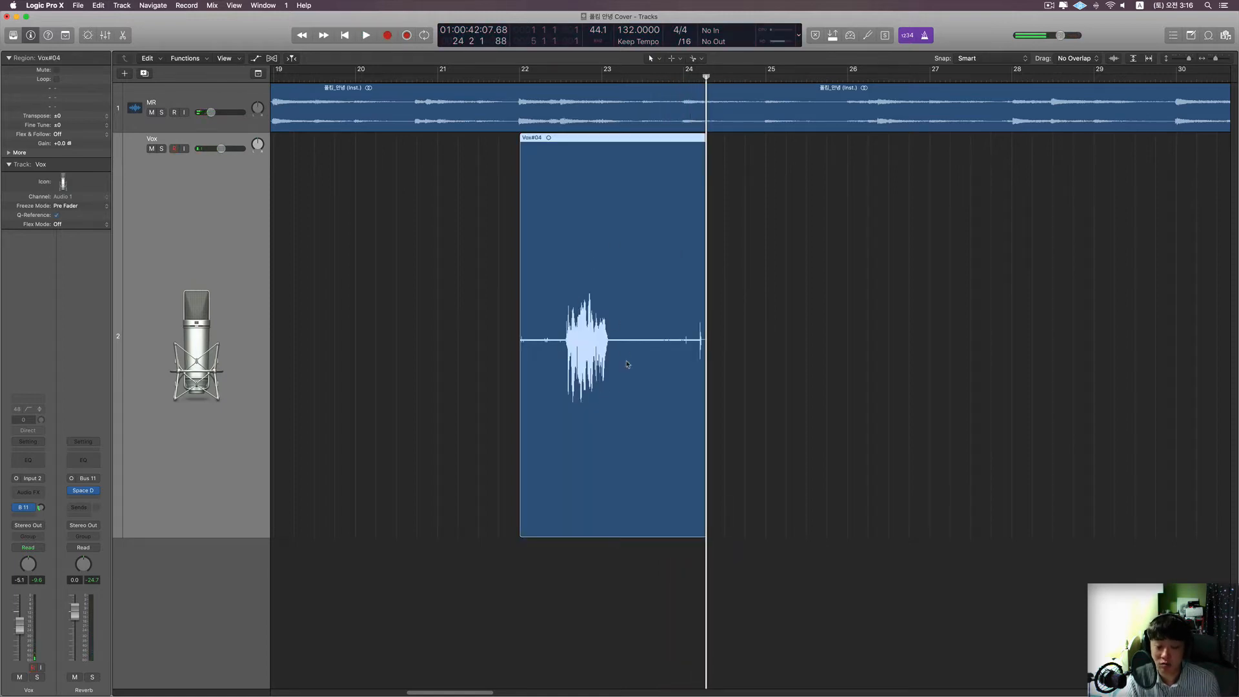
# - Solo the Vox track and listen to the quiet part after the sung phrase in the new take, from about bar 23
pyautogui.scroll(6, 663, 347)
pyautogui.hscroll(-5, 625, 270)
pyautogui.scroll(-4, 625, 269)
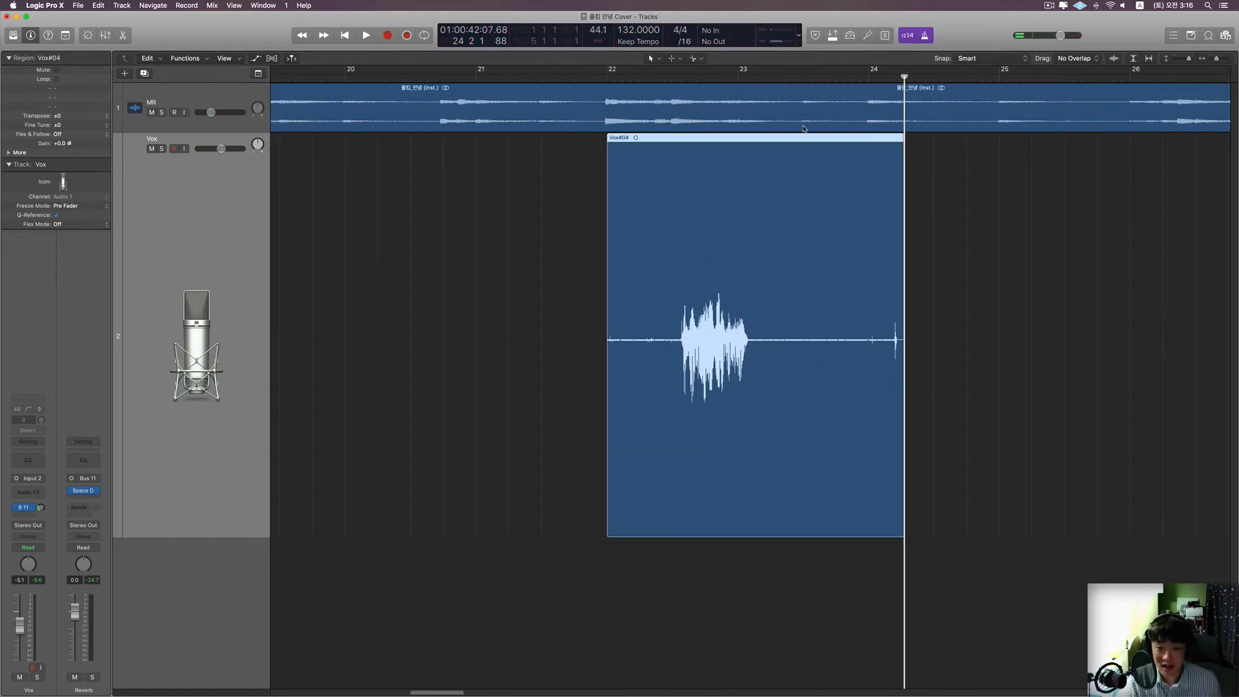
pyautogui.scroll(2, 818, 143)
pyautogui.click(678, 78)
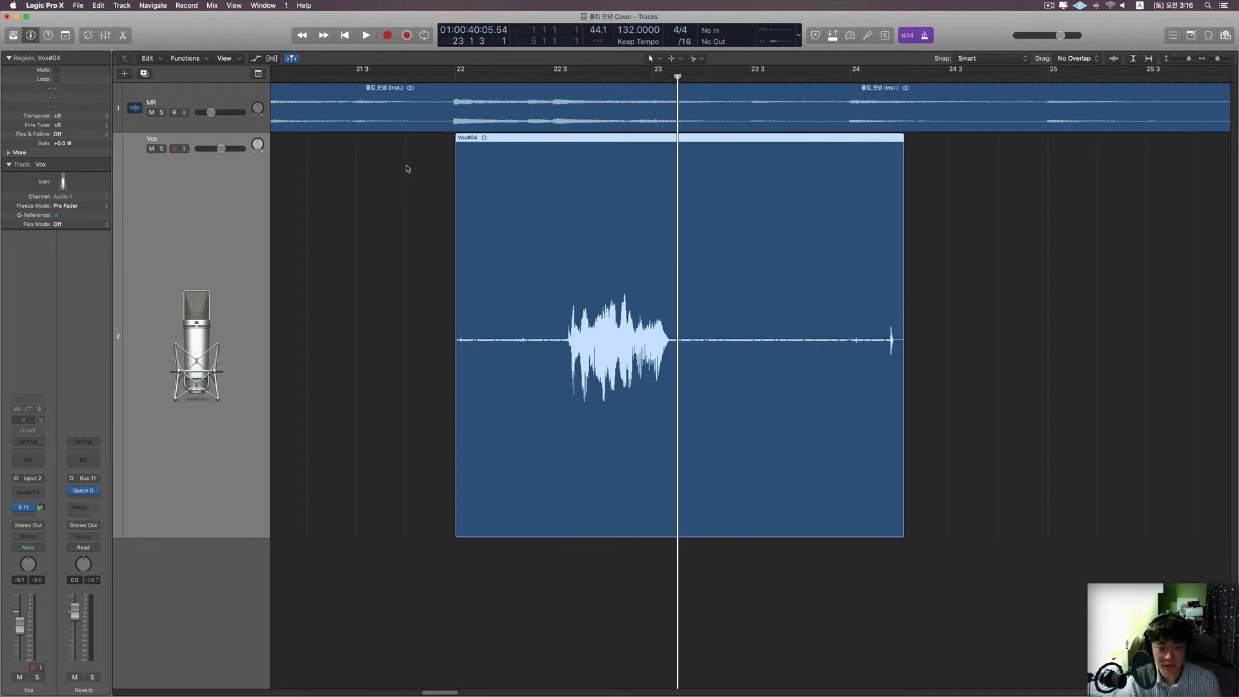
pyautogui.press('s')
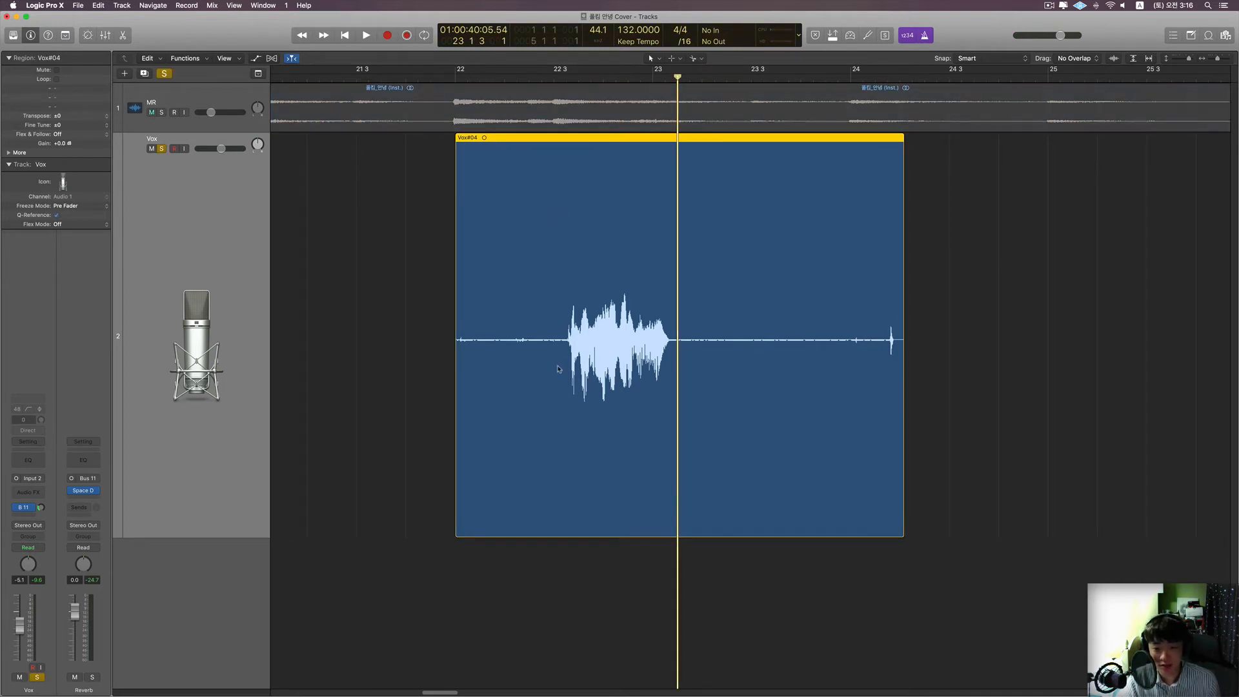
pyautogui.scroll(2, 765, 408)
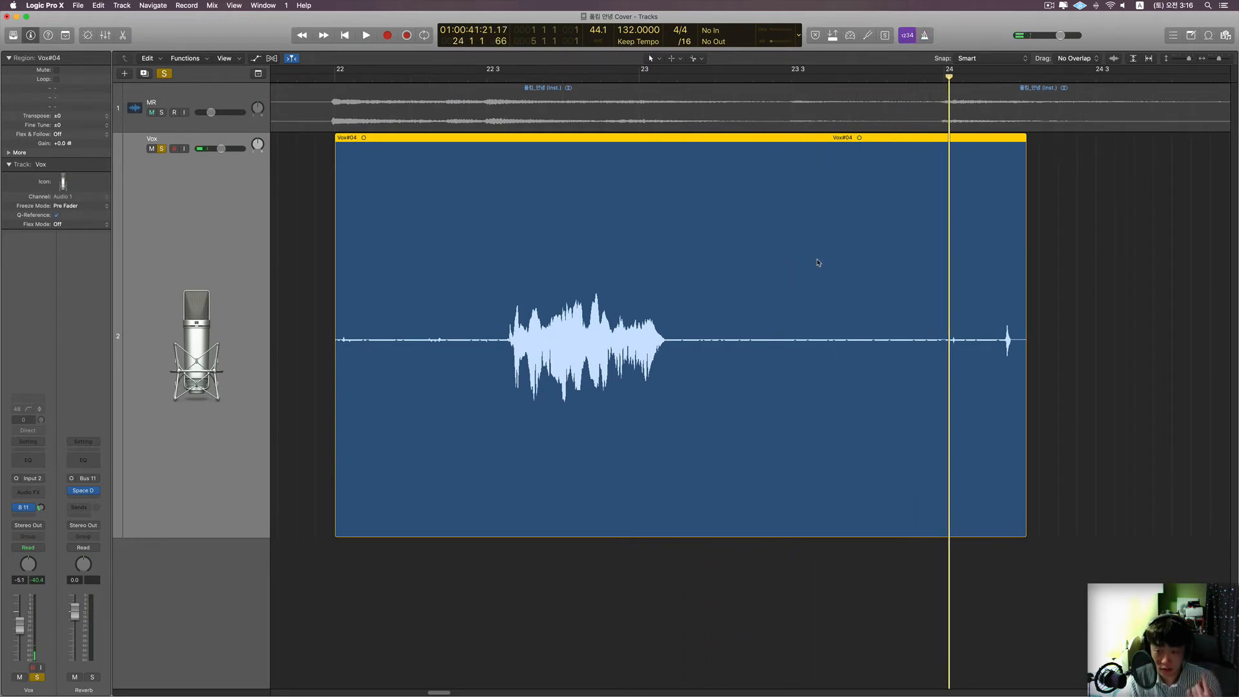
pyautogui.click(660, 79)
pyautogui.press('space')
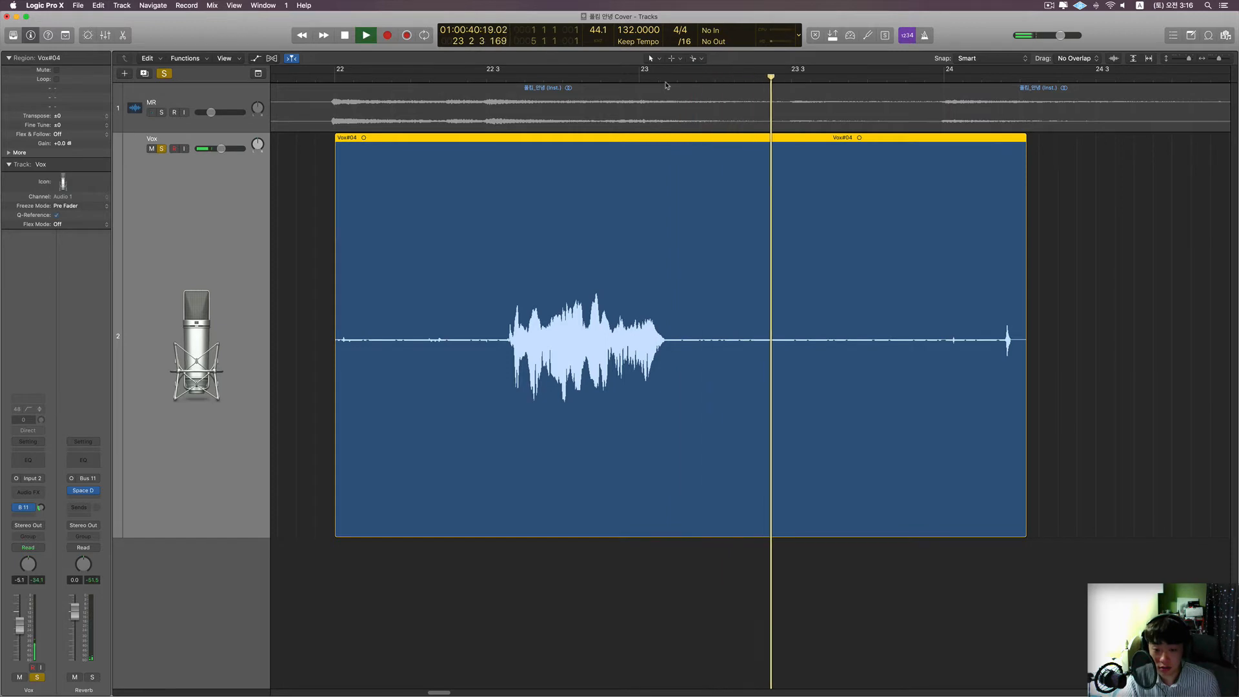
pyautogui.press('space')
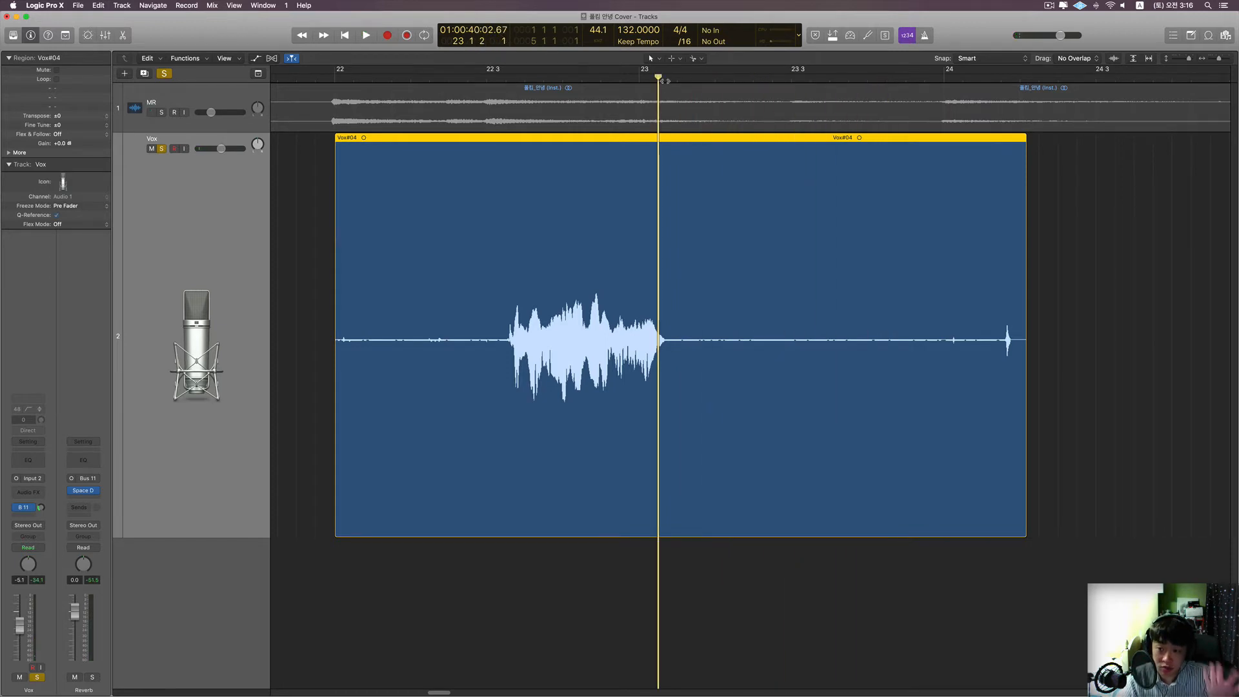
# - Turn off solo on the Vox track
pyautogui.press('super+Left')
pyautogui.press('super+Left')
pyautogui.press('super+Left')
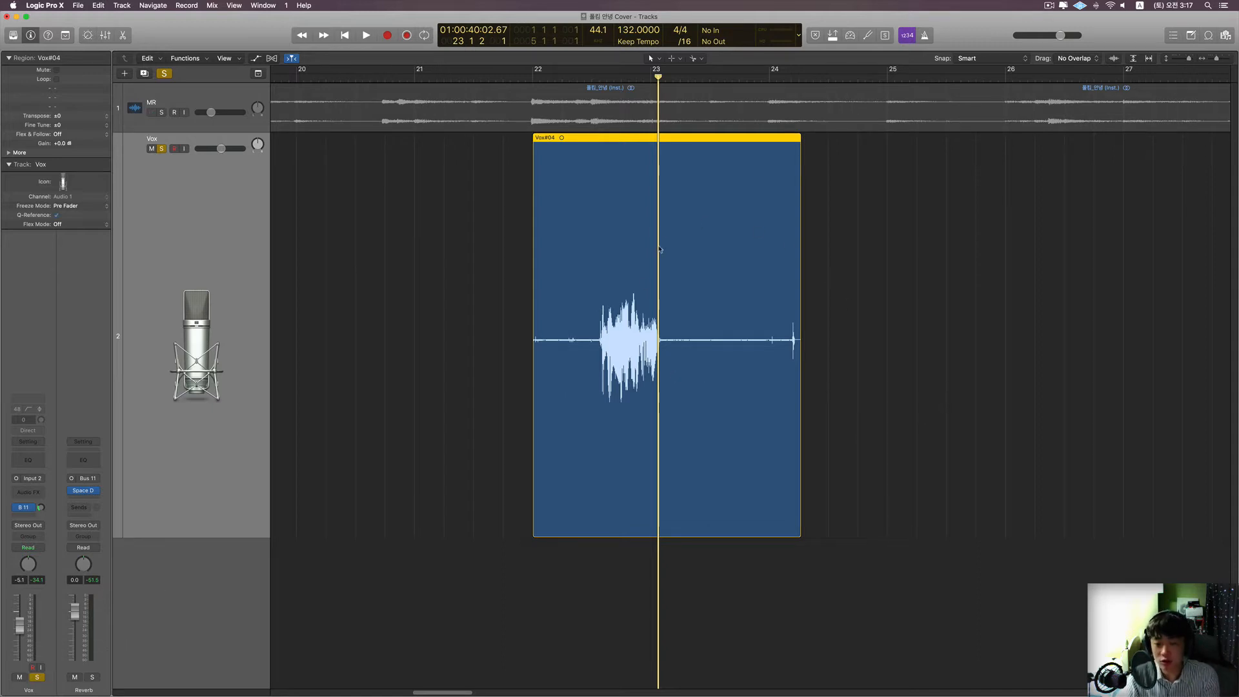
pyautogui.press('super+Left')
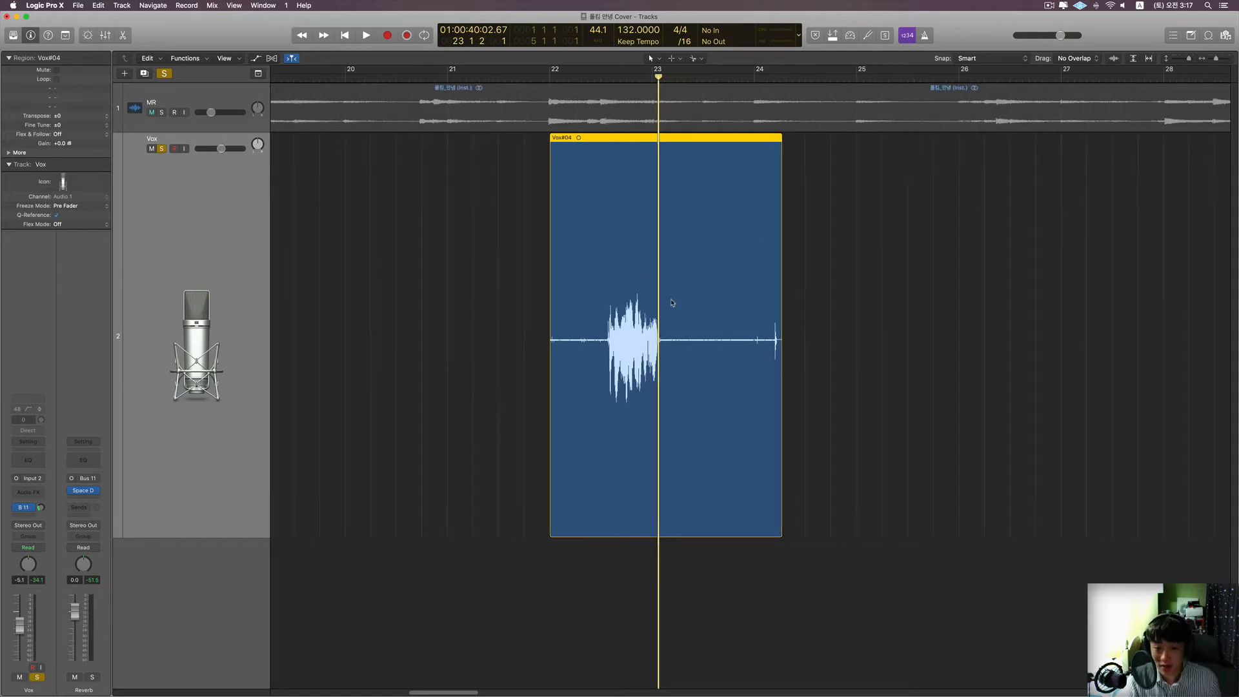
pyautogui.press('super+Left')
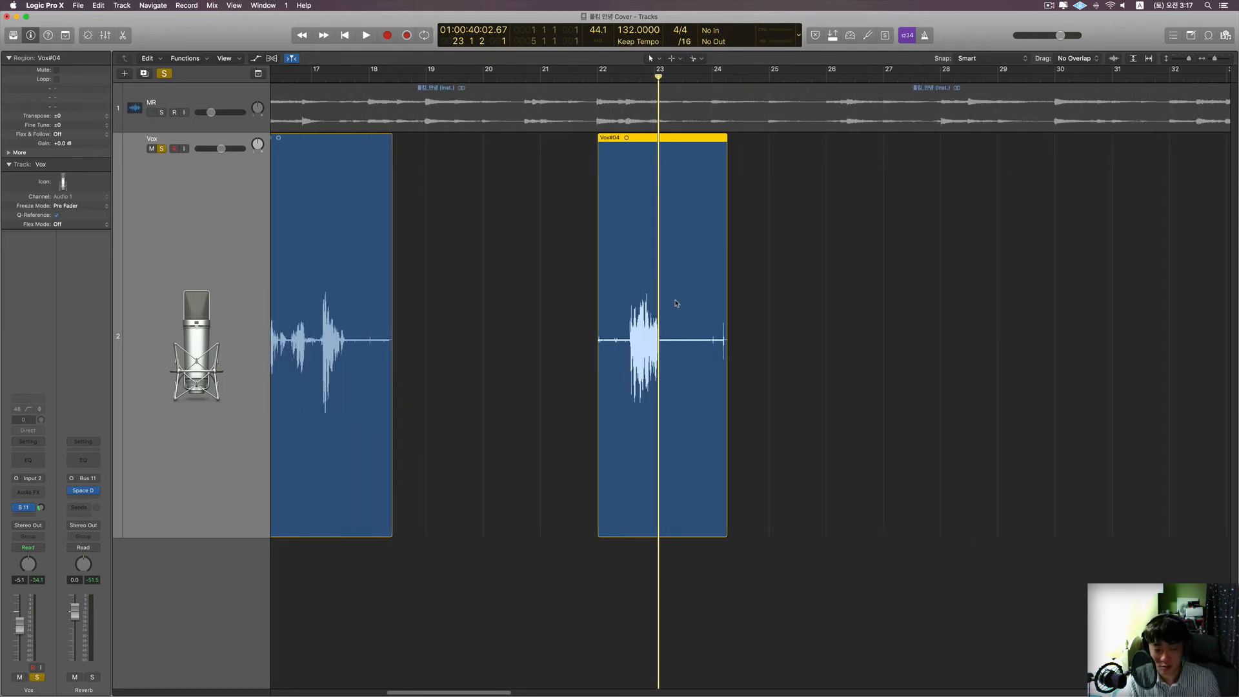
pyautogui.press('super+Left')
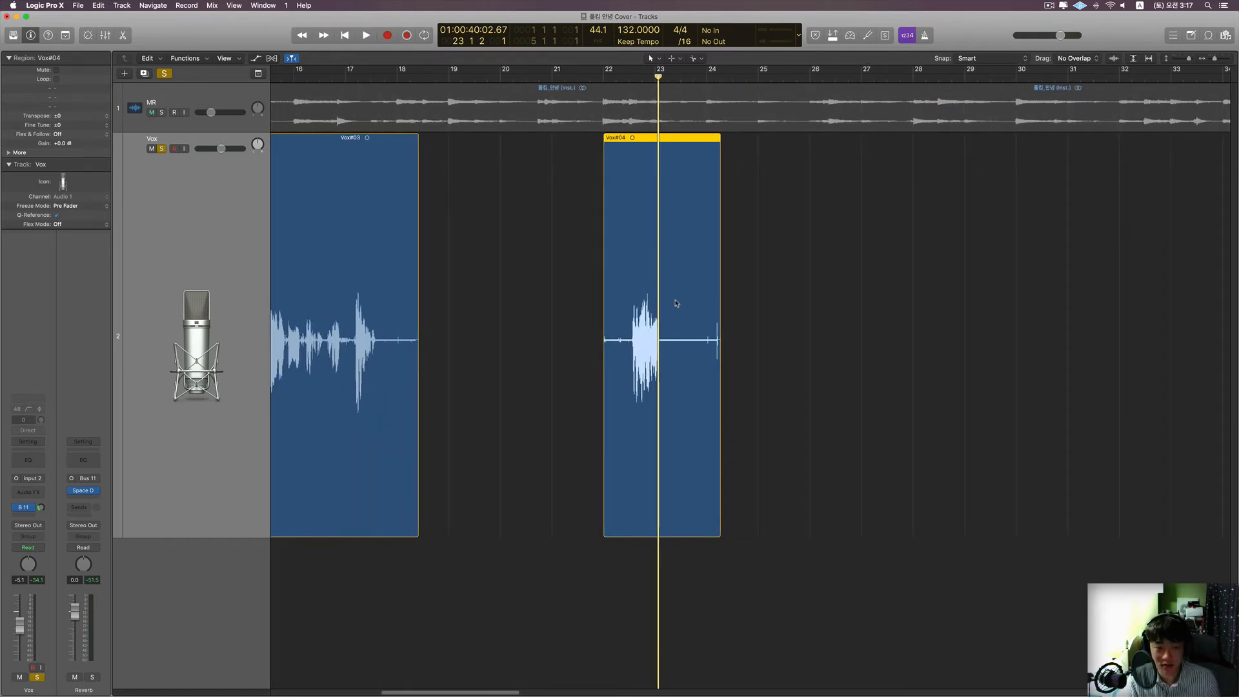
pyautogui.hotkey('ctrl', 's')
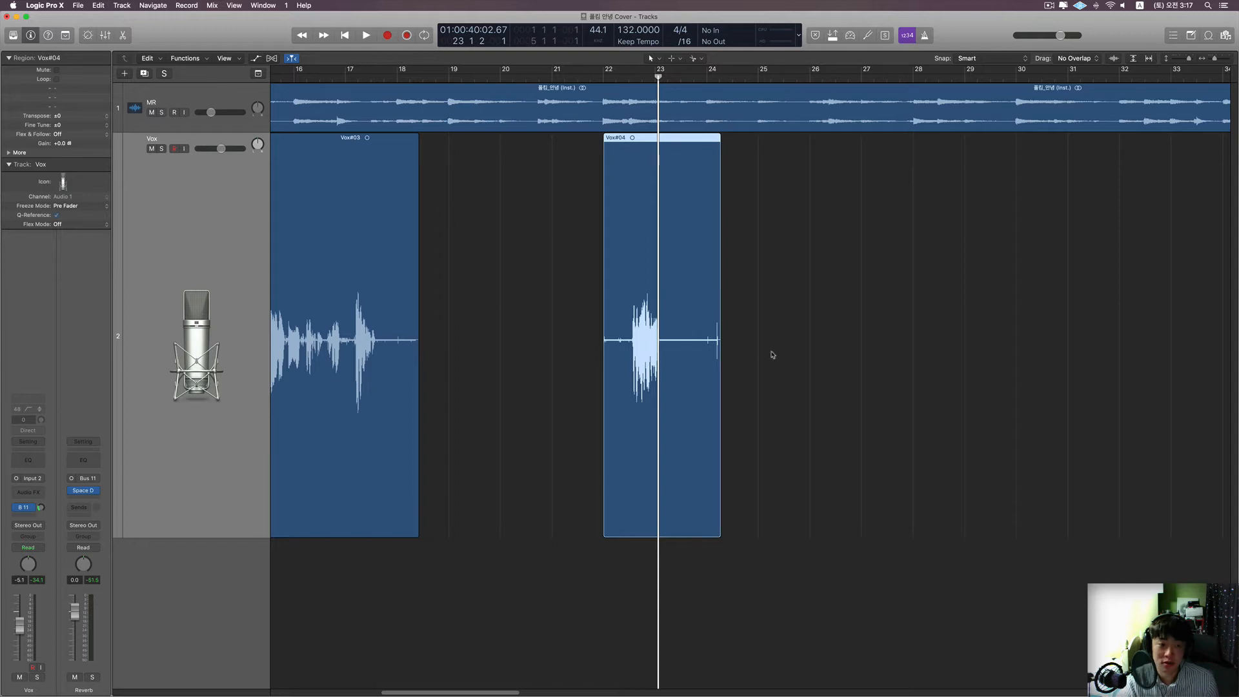
# - Open the mixer with all channel strips shown and lower the Click channel fader to -16.4 dB
pyautogui.press('super+Left')
pyautogui.press('super+Left')
pyautogui.press('x')
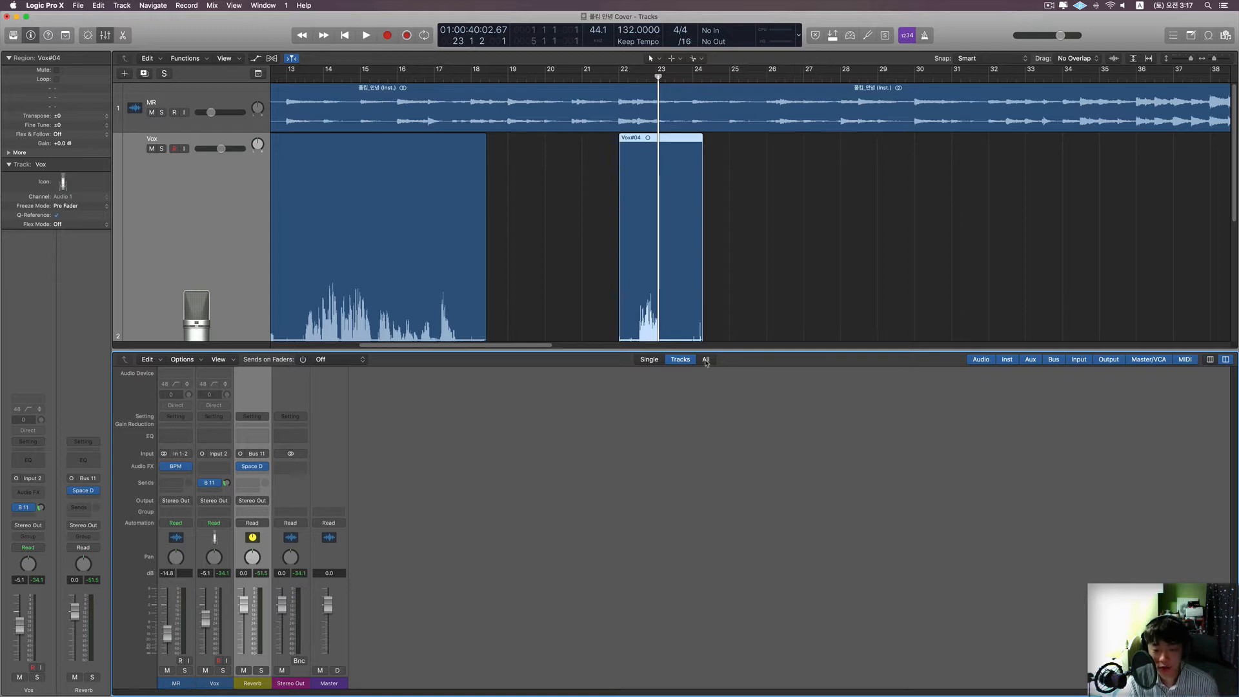
pyautogui.click(706, 361)
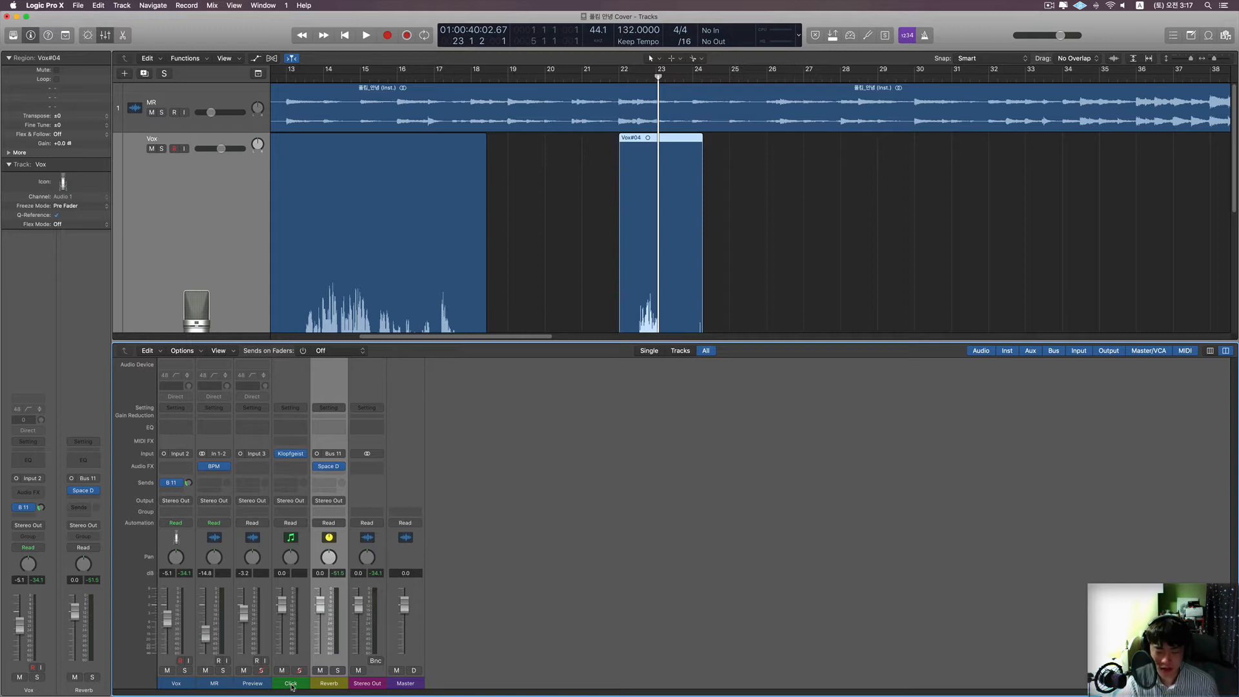
pyautogui.click(292, 684)
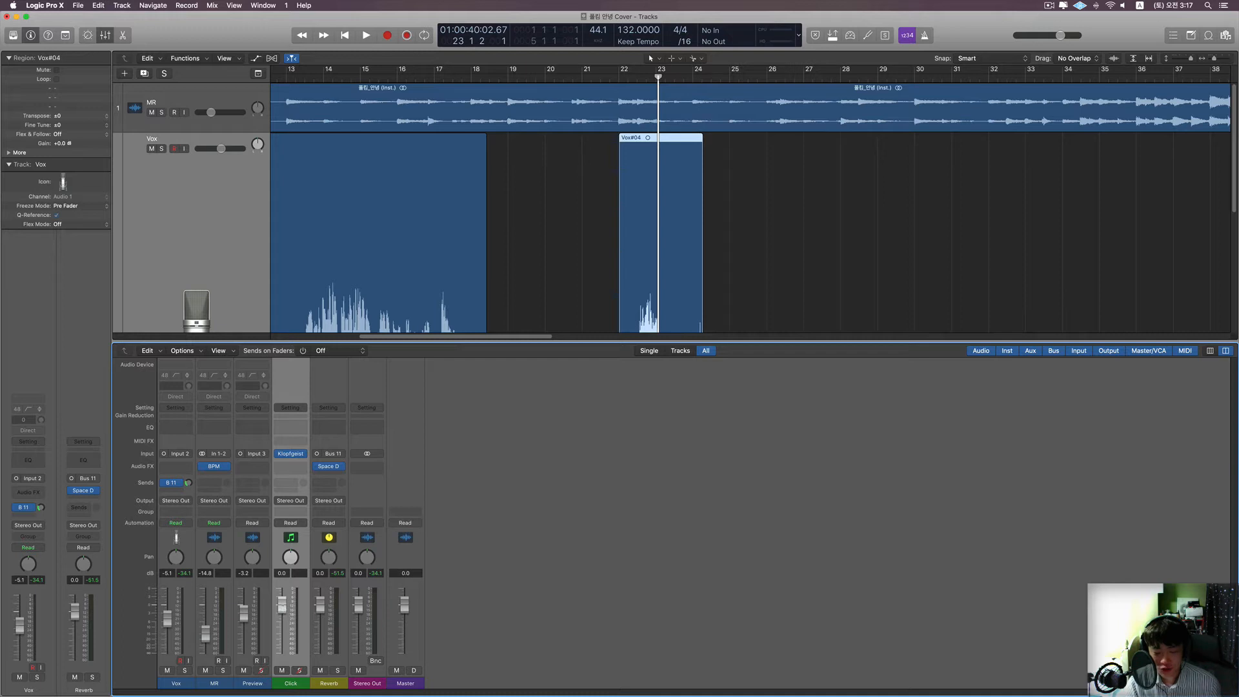
pyautogui.moveTo(282, 604); pyautogui.dragTo(282, 632)
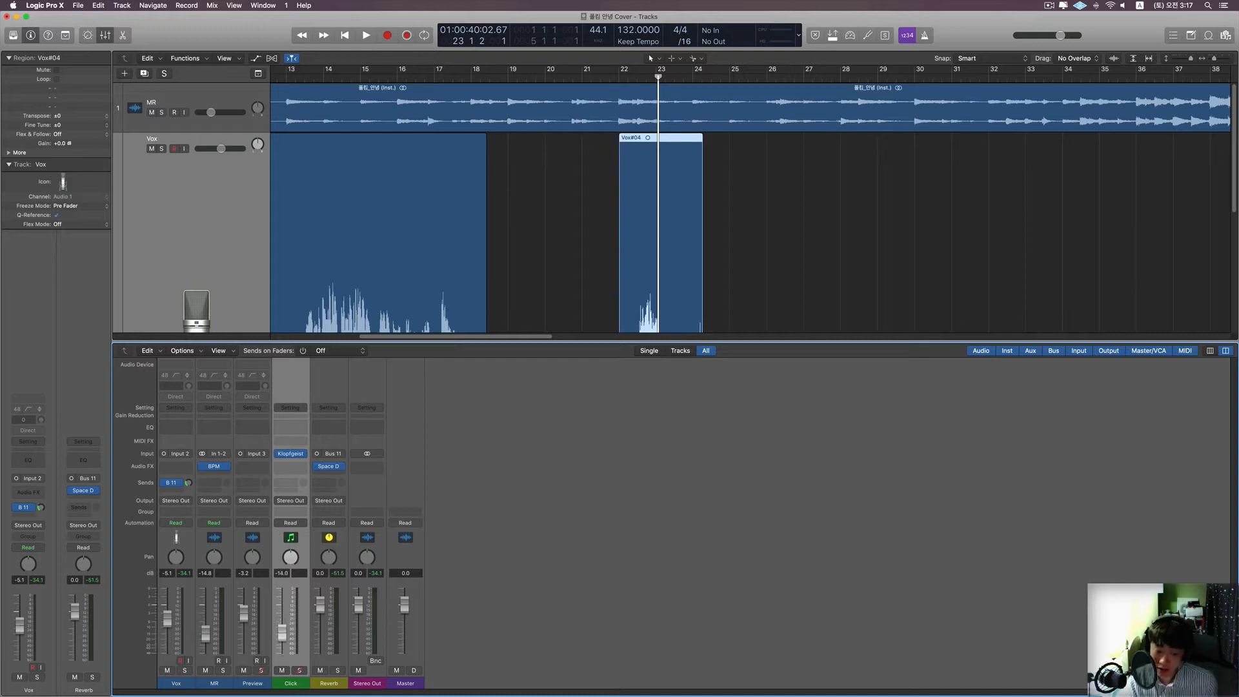
pyautogui.moveTo(282, 632); pyautogui.dragTo(282, 641)
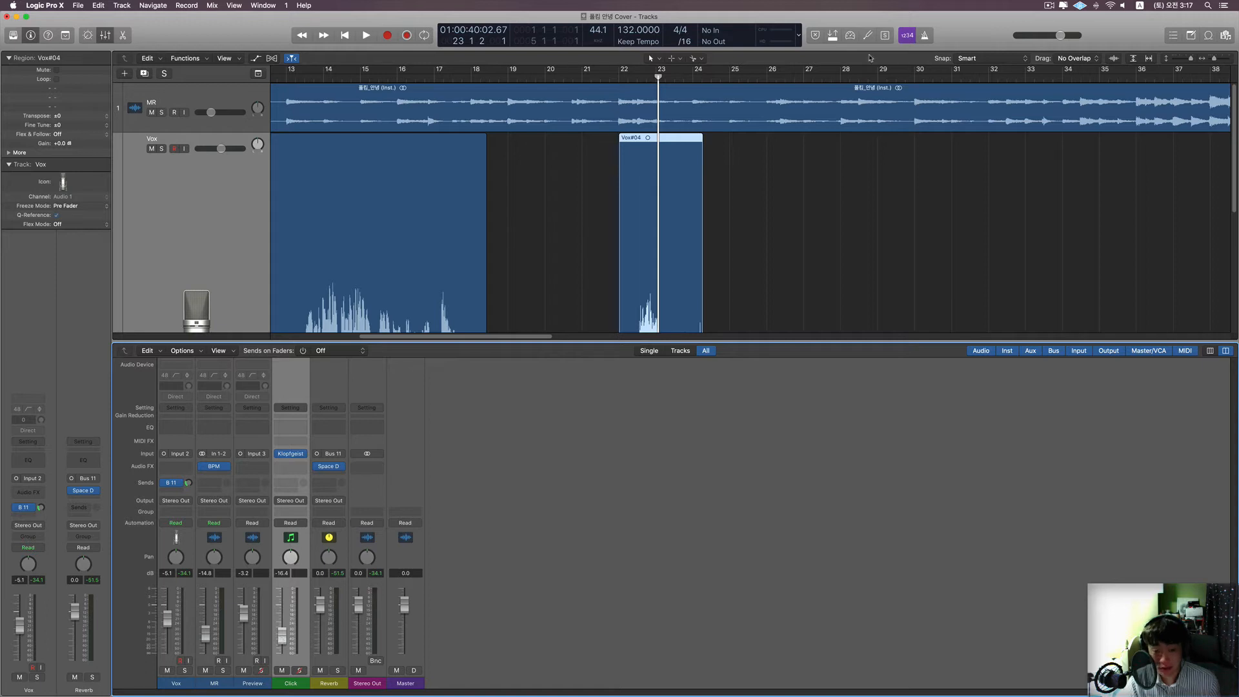
pyautogui.scroll(10, 824, 149)
pyautogui.scroll(-1, 825, 149)
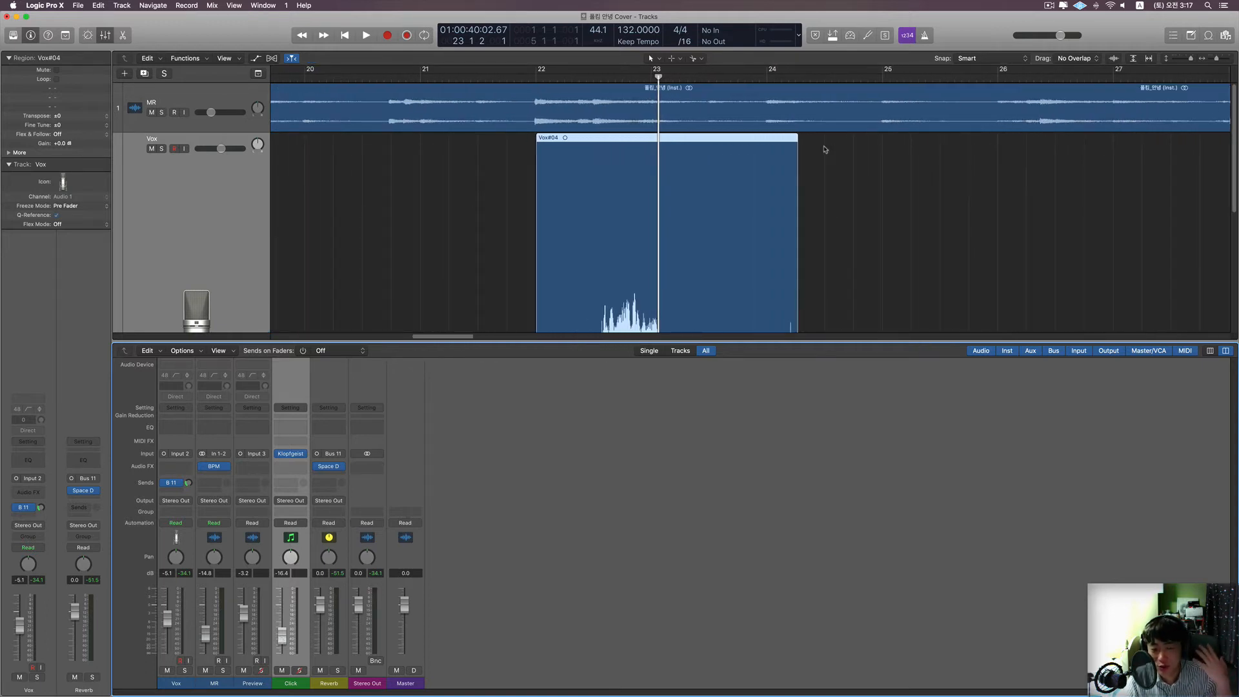
pyautogui.scroll(-2, 815, 216)
pyautogui.scroll(-4, 815, 217)
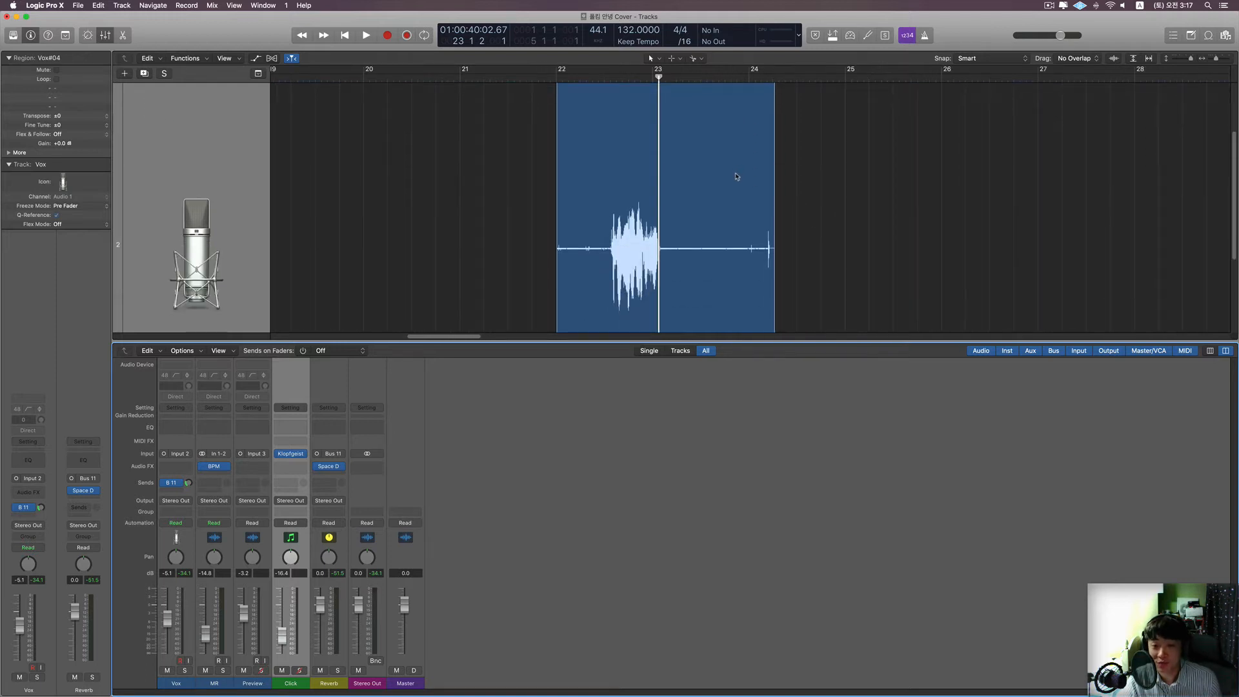
# - Insert a Channel EQ on the Click channel strip and open its settings
pyautogui.scroll(-5, 725, 254)
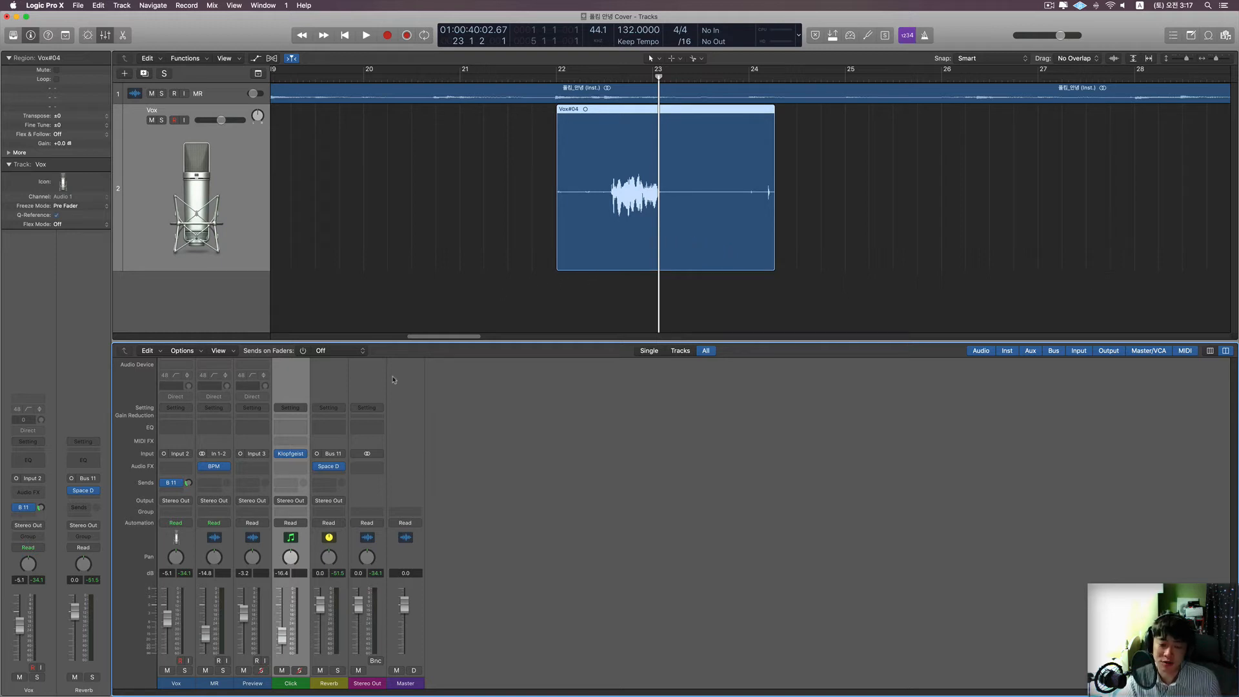
pyautogui.click(296, 429)
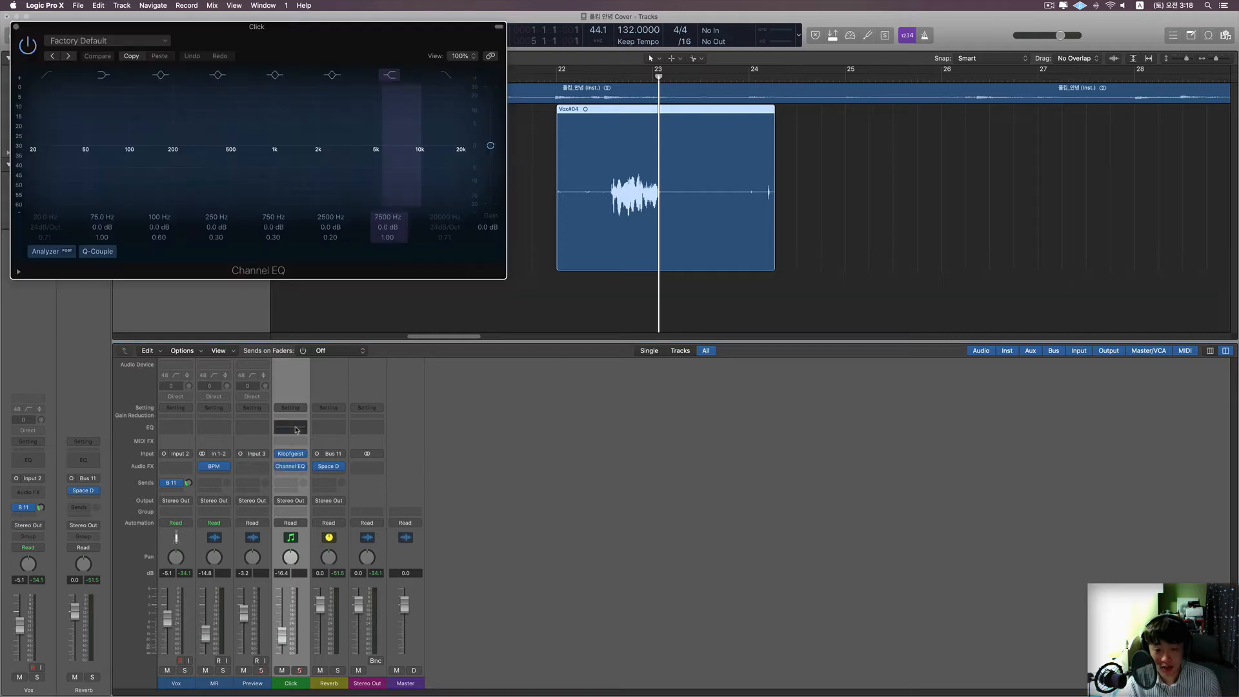
pyautogui.moveTo(279, 35); pyautogui.dragTo(702, 187)
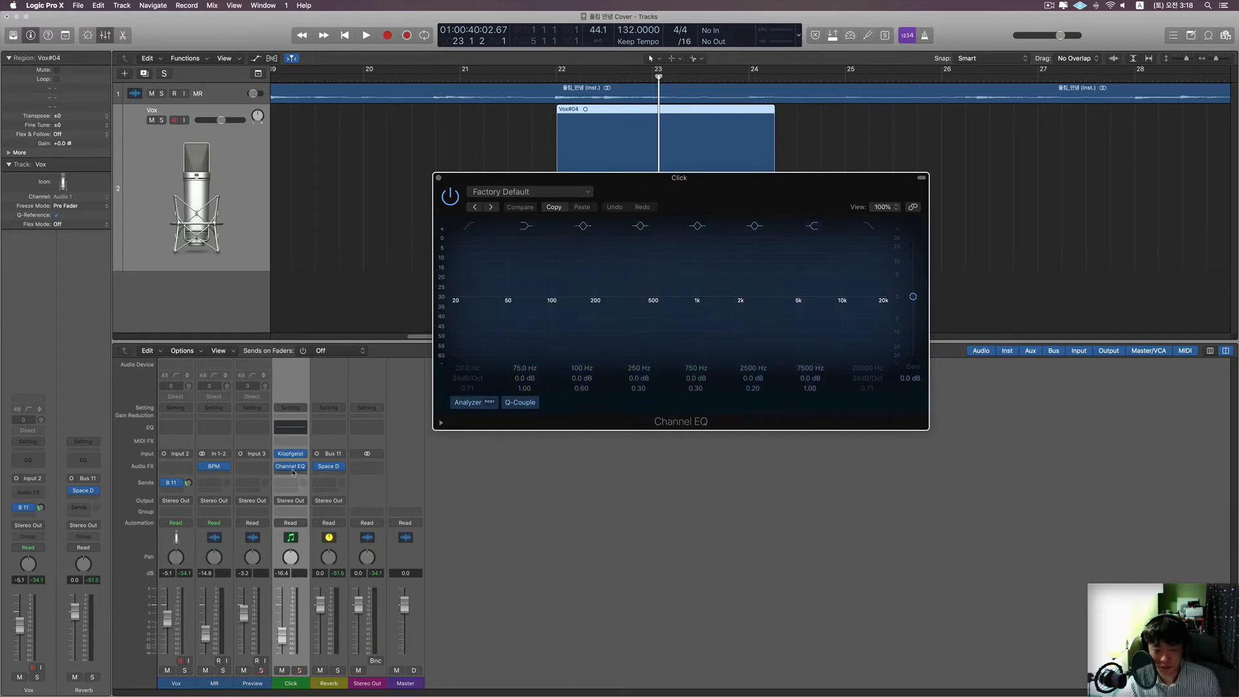
pyautogui.click(294, 432)
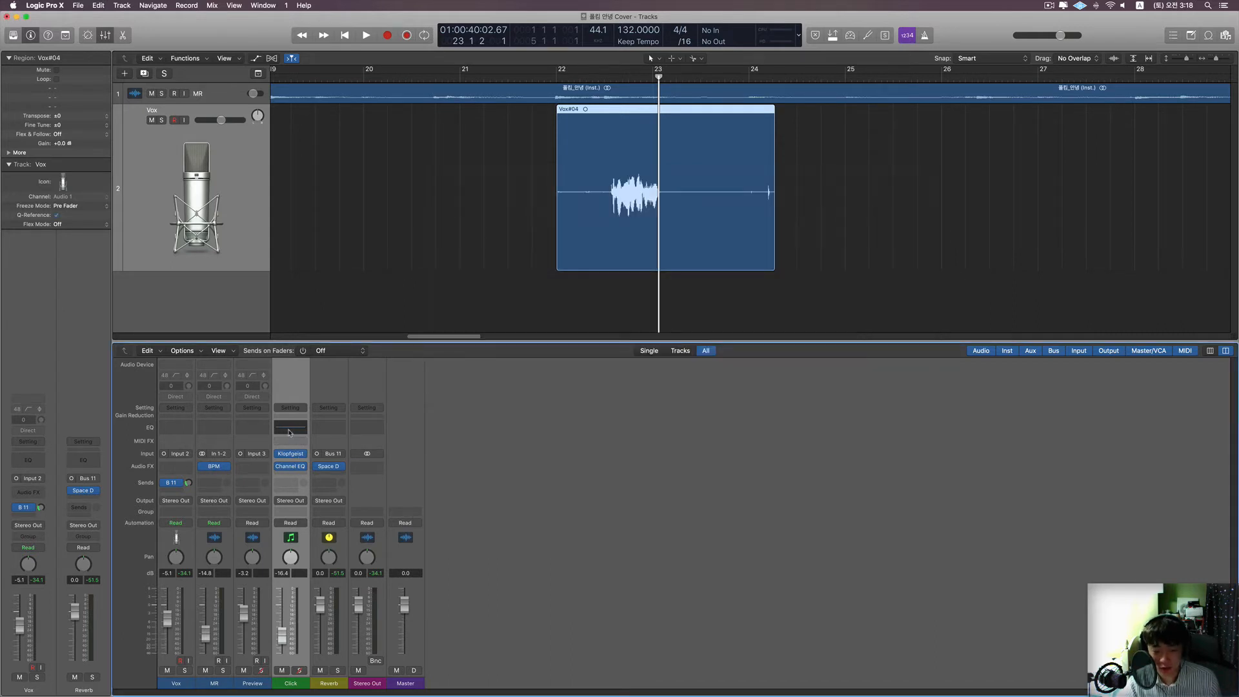
pyautogui.click(289, 432)
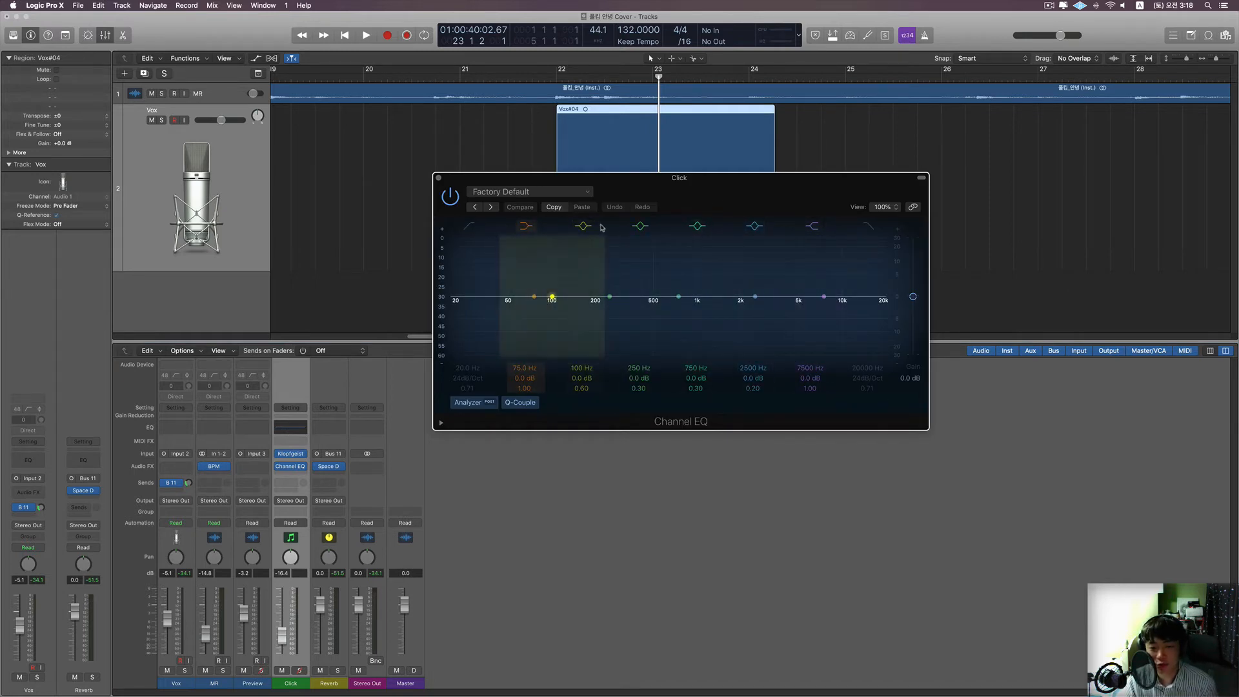
# - Enable the high-cut band in the Click channel's EQ, set its frequency to 4000 Hz and close the EQ
pyautogui.click(870, 226)
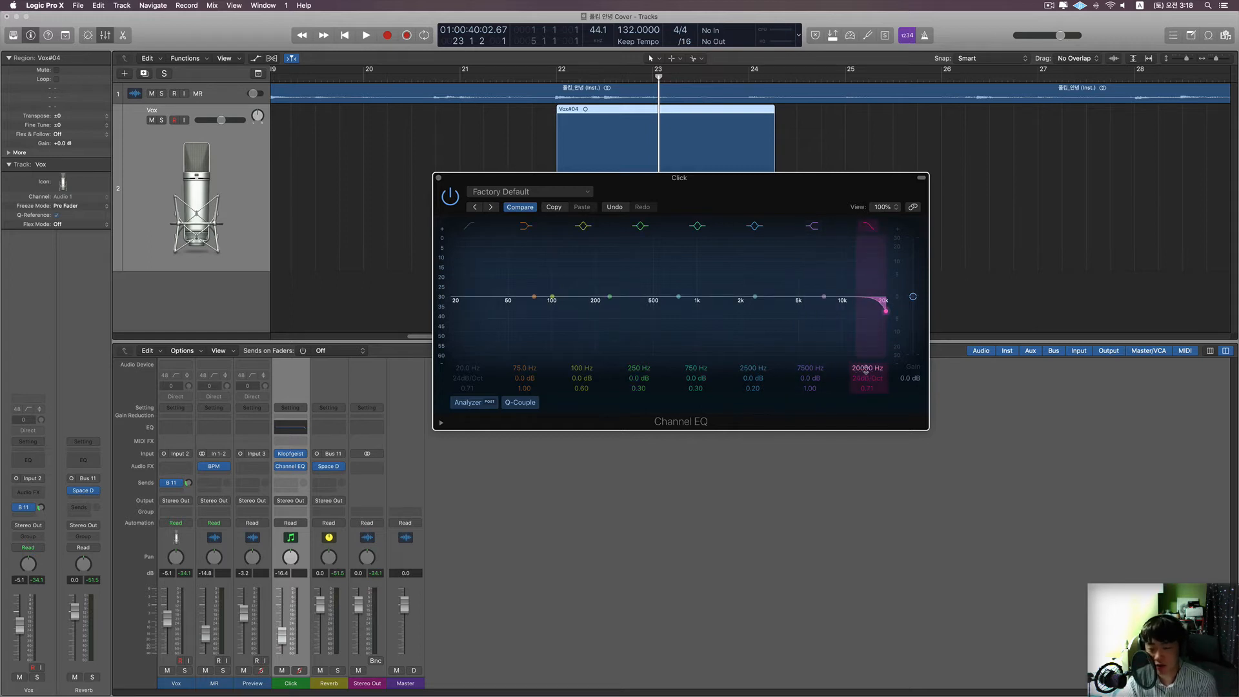
pyautogui.doubleClick(867, 368)
pyautogui.write('4000')
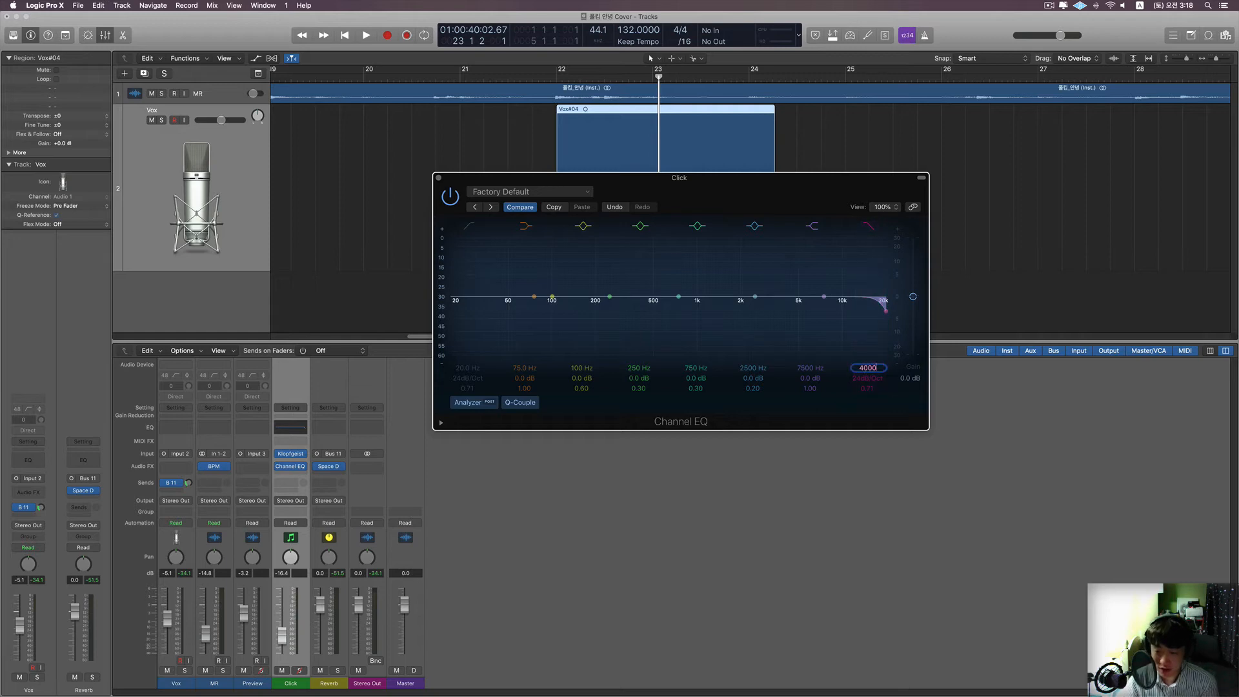
pyautogui.press('Return')
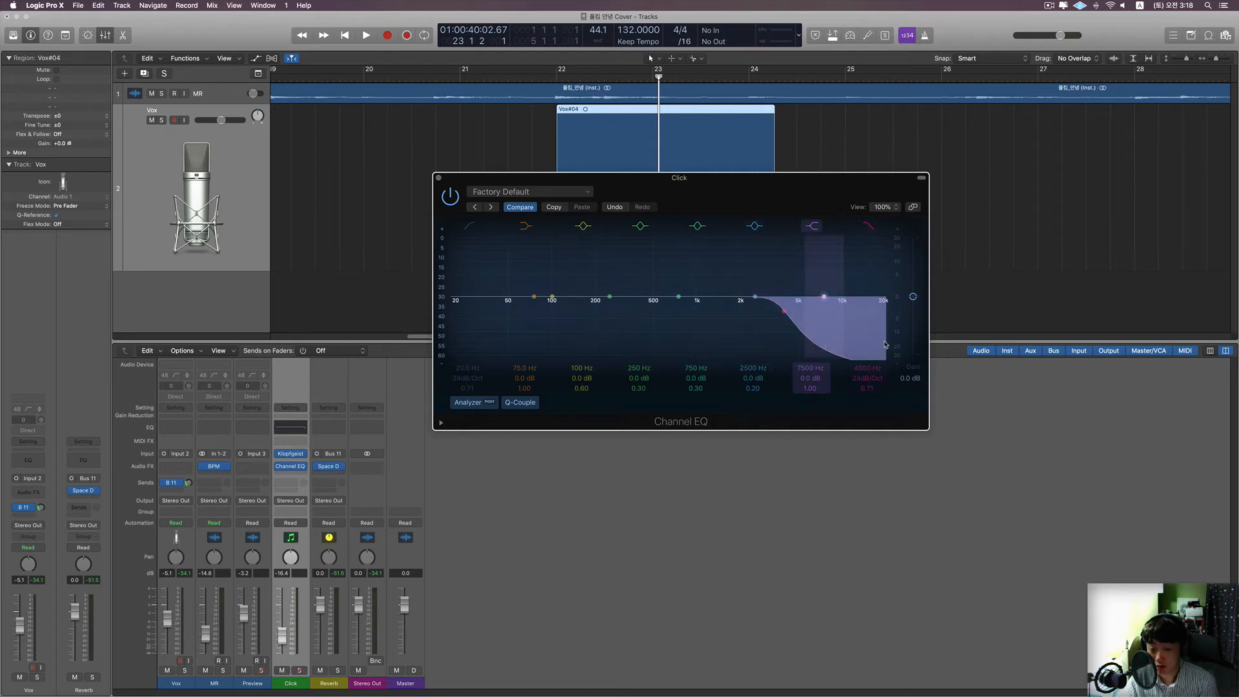
pyautogui.click(439, 178)
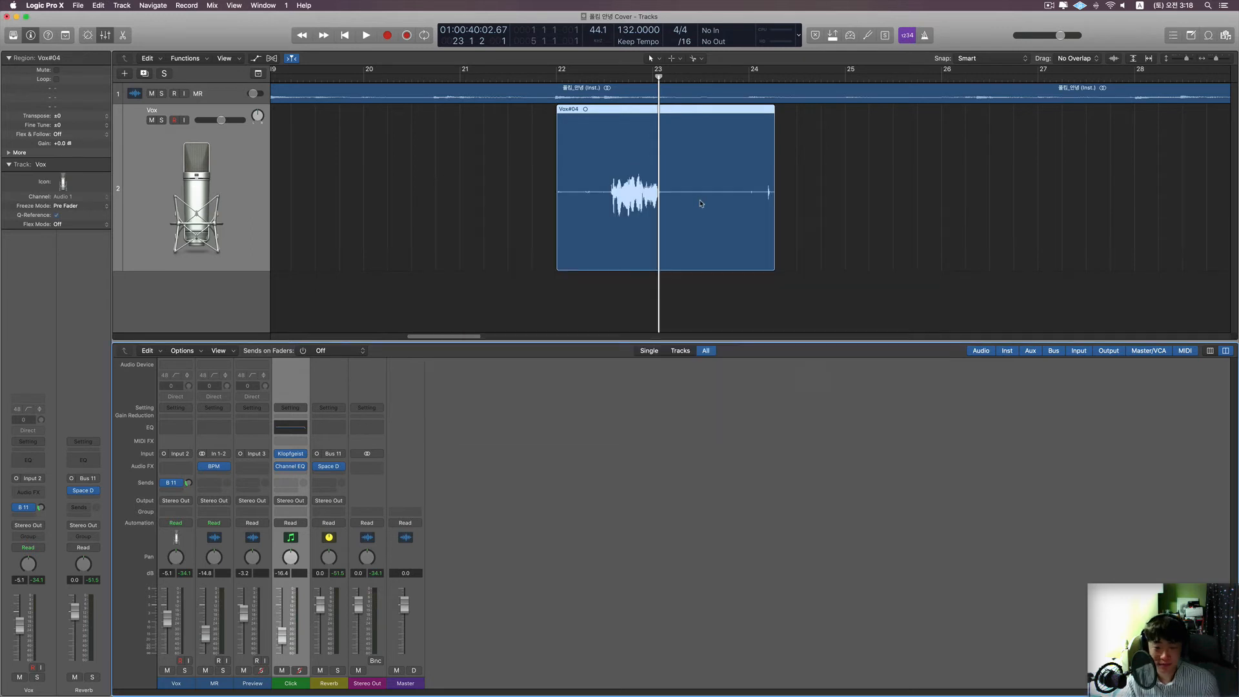
# - Hide the mixer and delete the short Vox take between bars 22 and 24
pyautogui.press('super+Left')
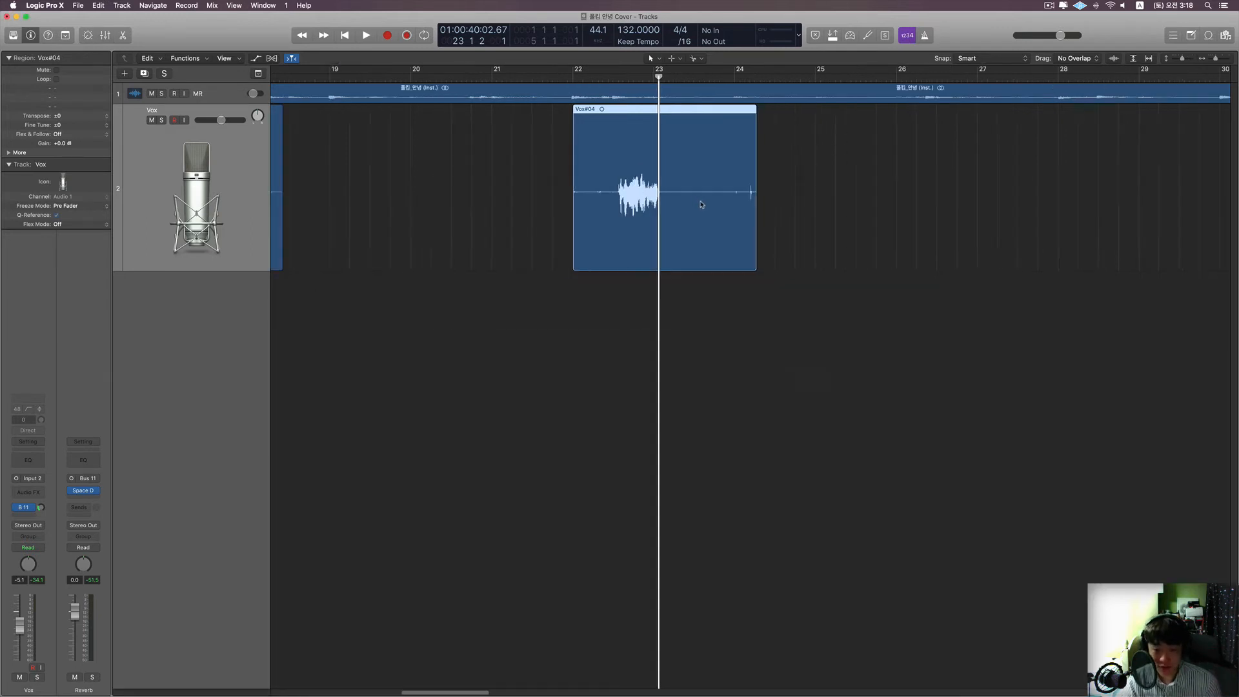
pyautogui.press('super+Down')
pyautogui.press('super+Down')
pyautogui.press('super+Down')
pyautogui.scroll(5, 701, 206)
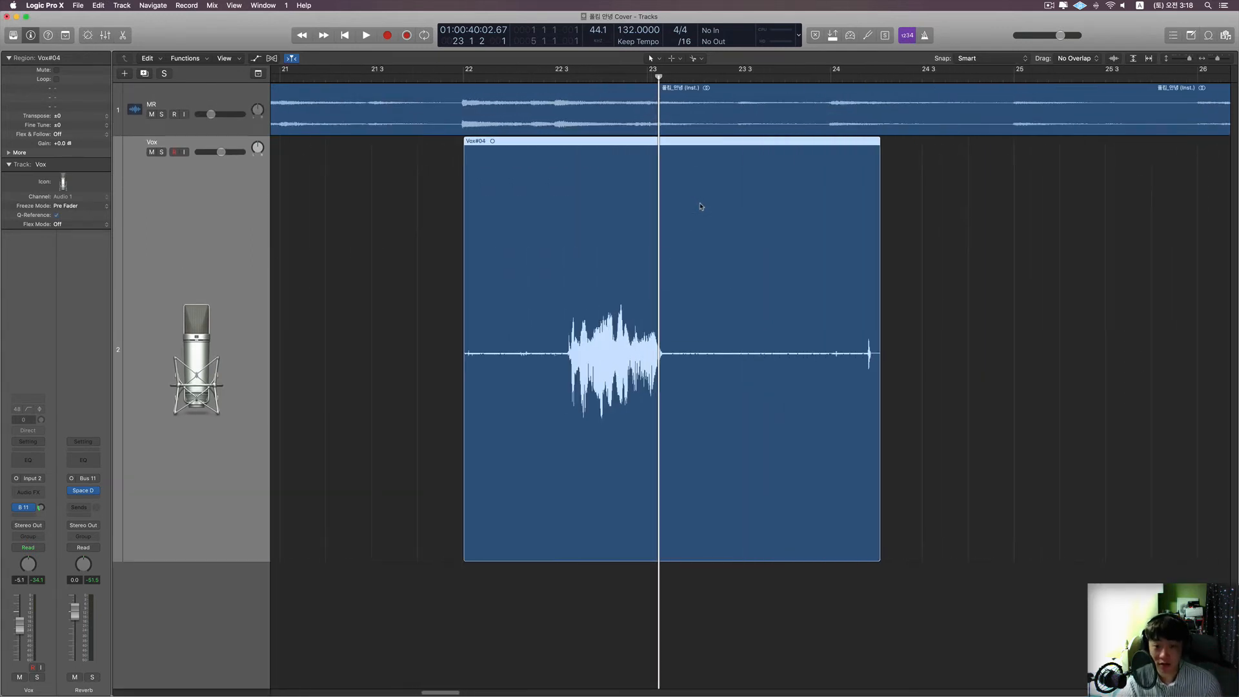
pyautogui.scroll(-5, 702, 207)
pyautogui.hscroll(3, 702, 207)
pyautogui.click(786, 320)
pyautogui.moveTo(786, 321); pyautogui.dragTo(456, 323)
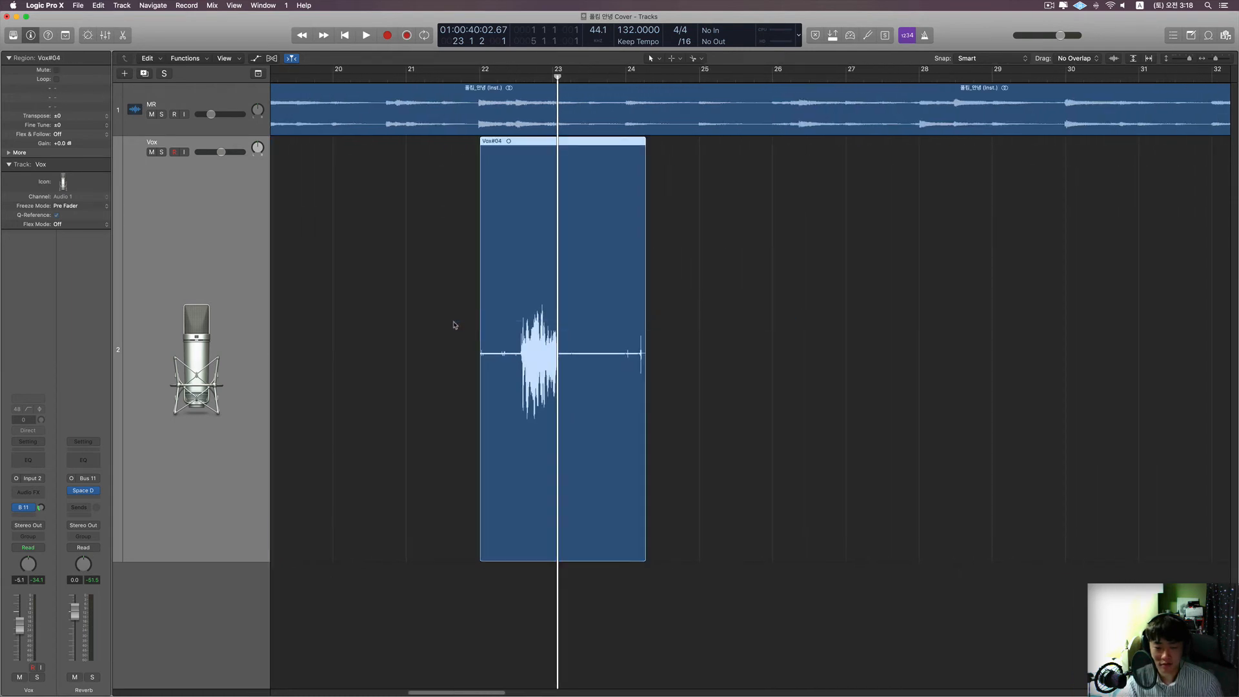
pyautogui.press('Delete')
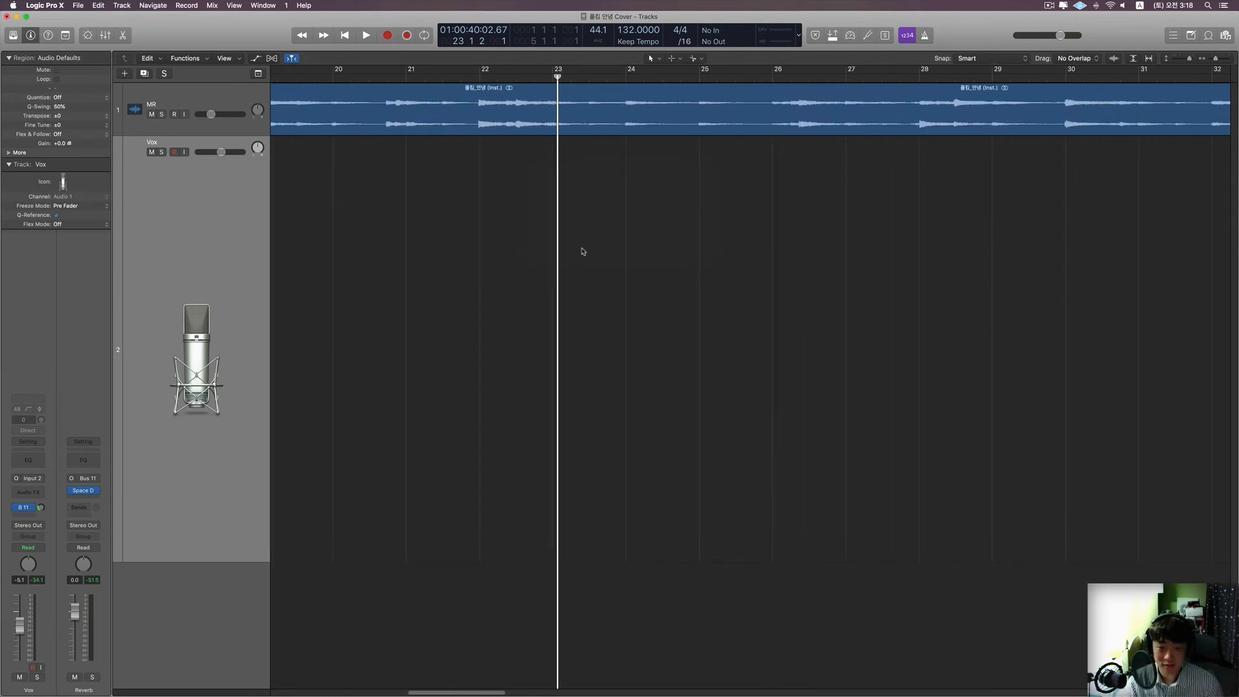
# - Delete the earlier Vox take ending around bar 18 so the vocal track is empty
pyautogui.scroll(-8, 583, 251)
pyautogui.scroll(5, 551, 253)
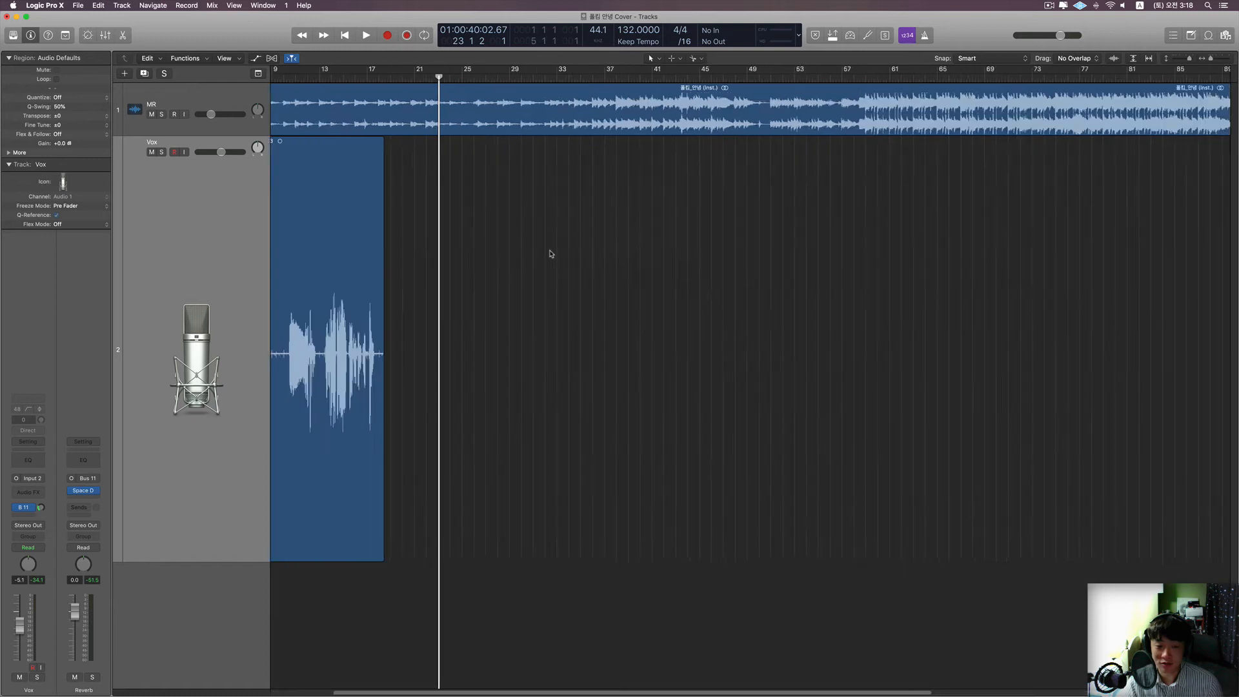
pyautogui.hscroll(-5, 467, 257)
pyautogui.click(410, 268)
pyautogui.press('Delete')
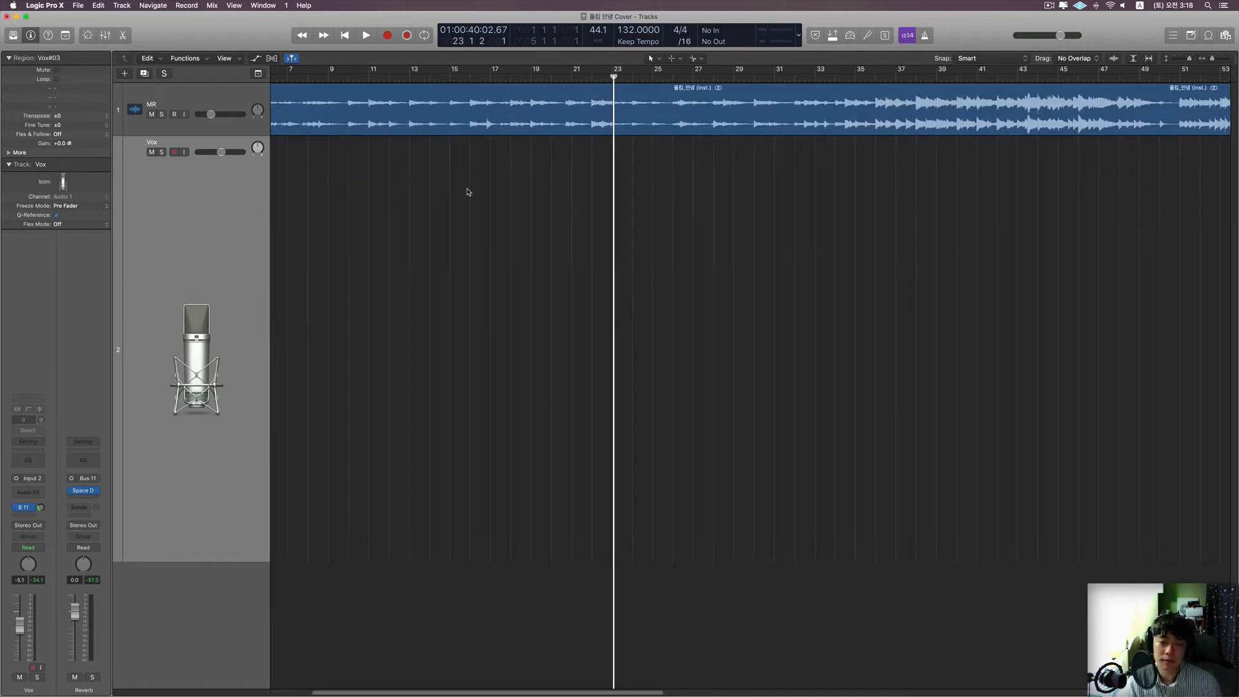
# - Play the MR track briefly from just before bar 5 and place the playhead at bar 5
pyautogui.scroll(1, 469, 192)
pyautogui.hscroll(-5, 469, 192)
pyautogui.click(367, 76)
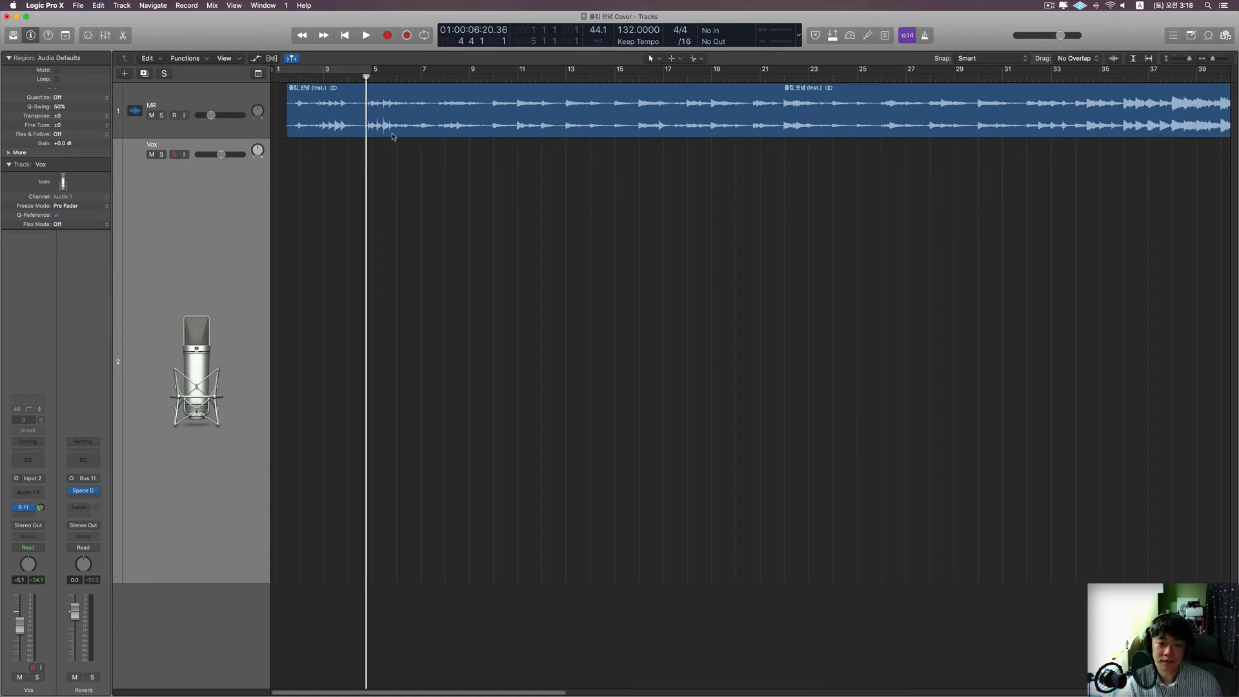
pyautogui.scroll(3, 400, 87)
pyautogui.press('space')
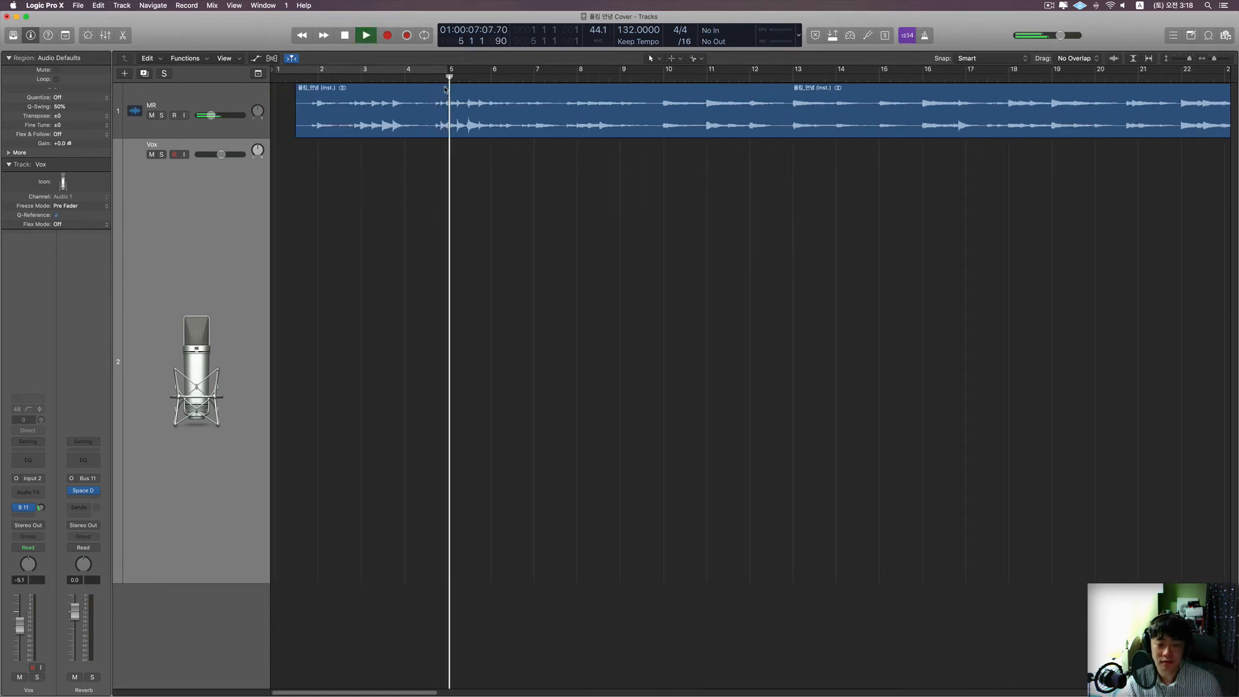
pyautogui.press('space')
pyautogui.click(441, 78)
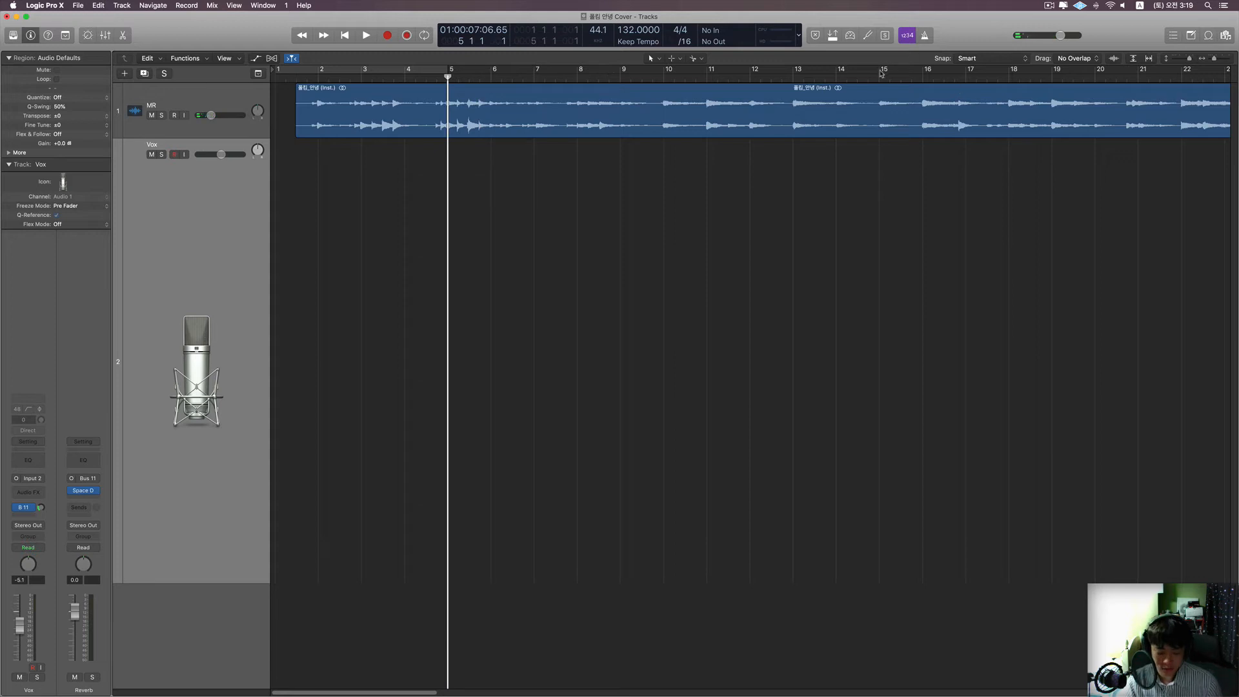
# - Listen to the accompaniment from bar 5 and place the playhead at bar 9
pyautogui.scroll(3, 819, 134)
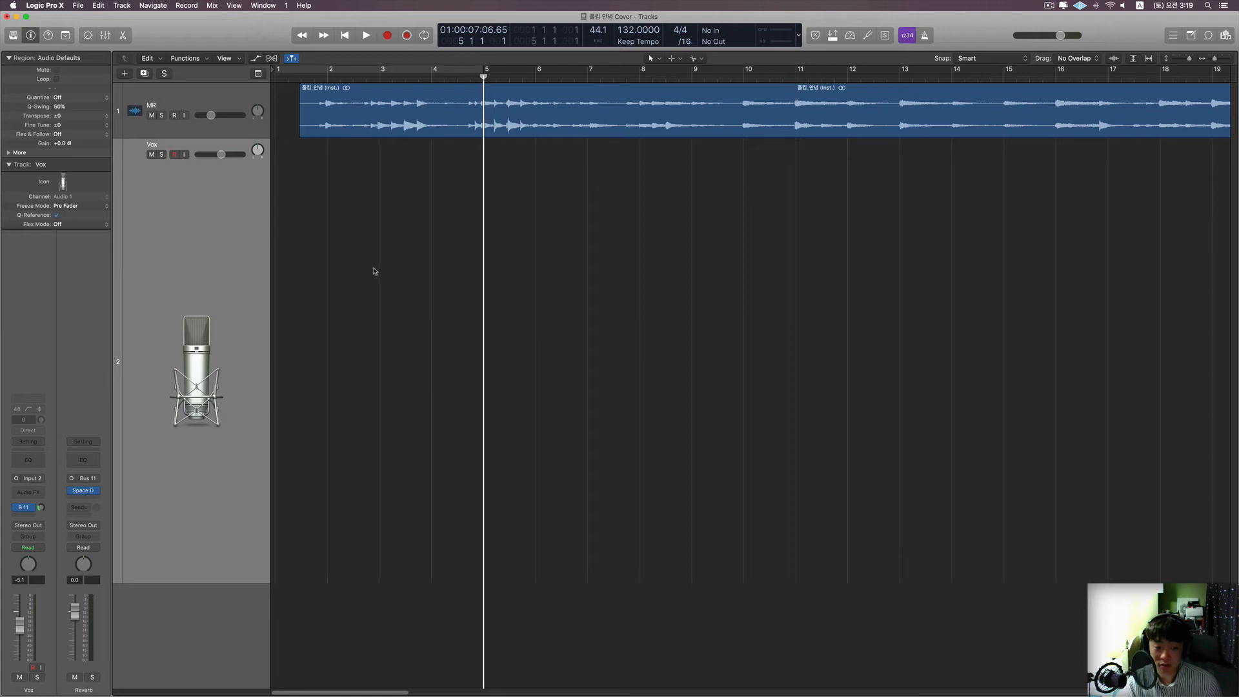
pyautogui.scroll(1, 481, 160)
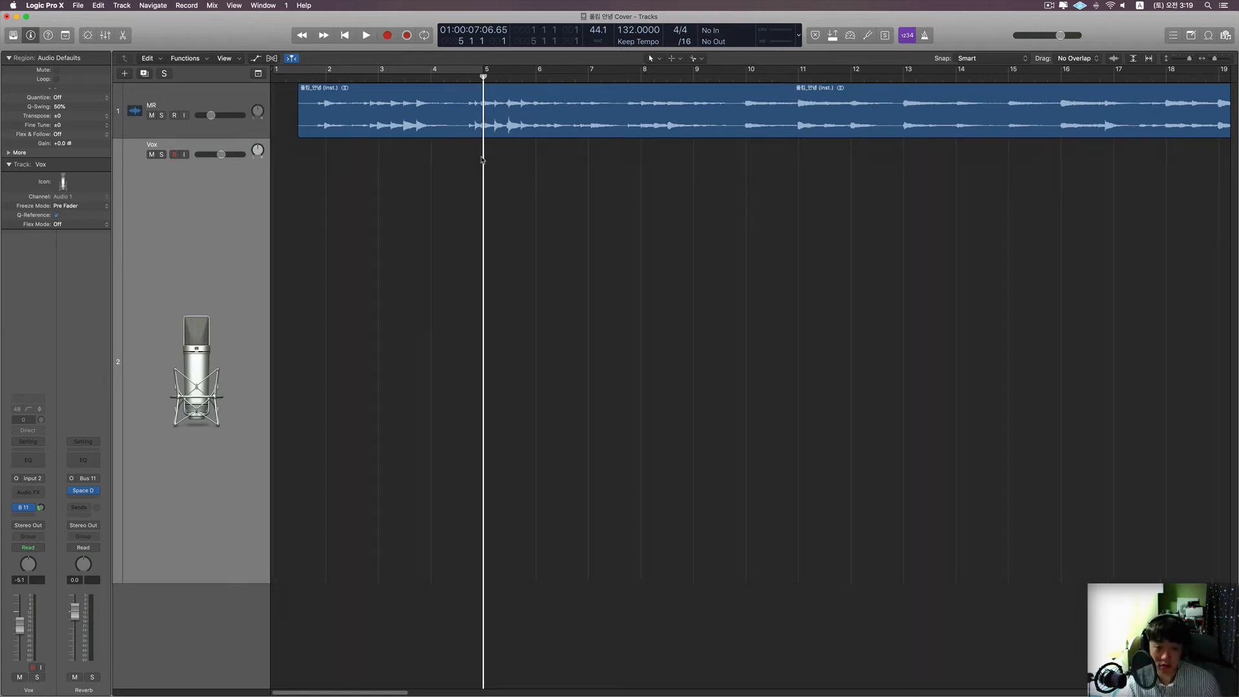
pyautogui.scroll(2, 482, 160)
pyautogui.press('space')
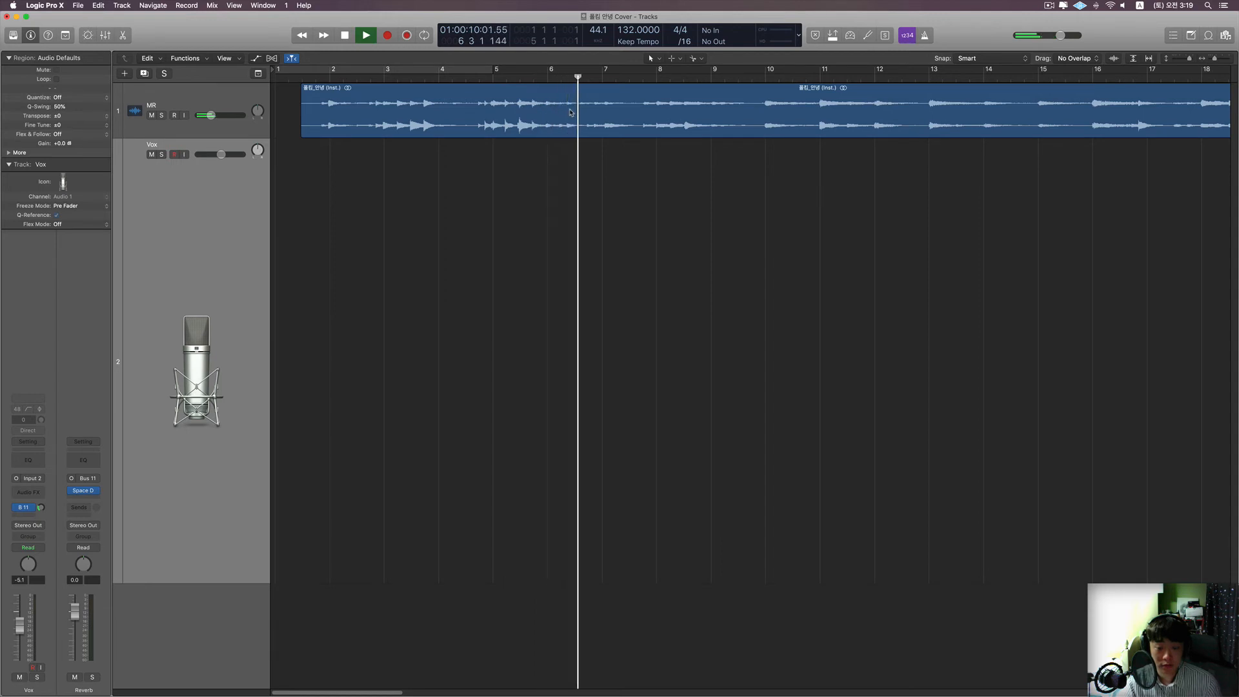
pyautogui.hscroll(5, 659, 93)
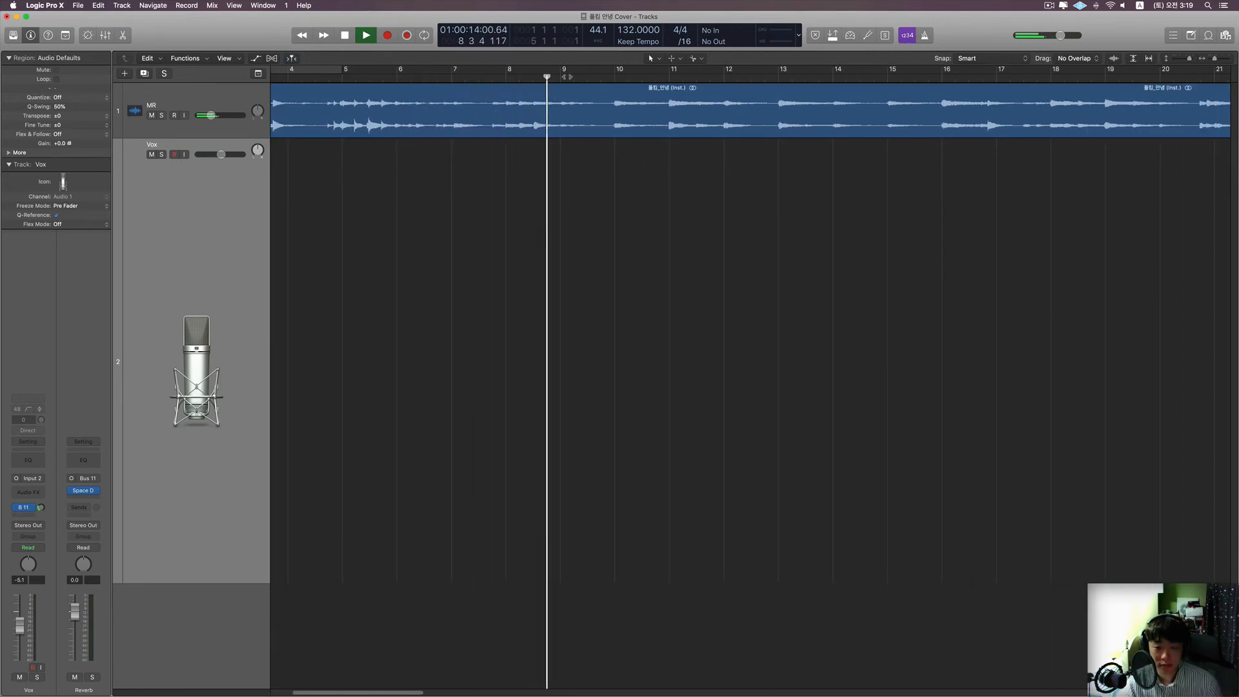
pyautogui.press('space')
pyautogui.click(562, 76)
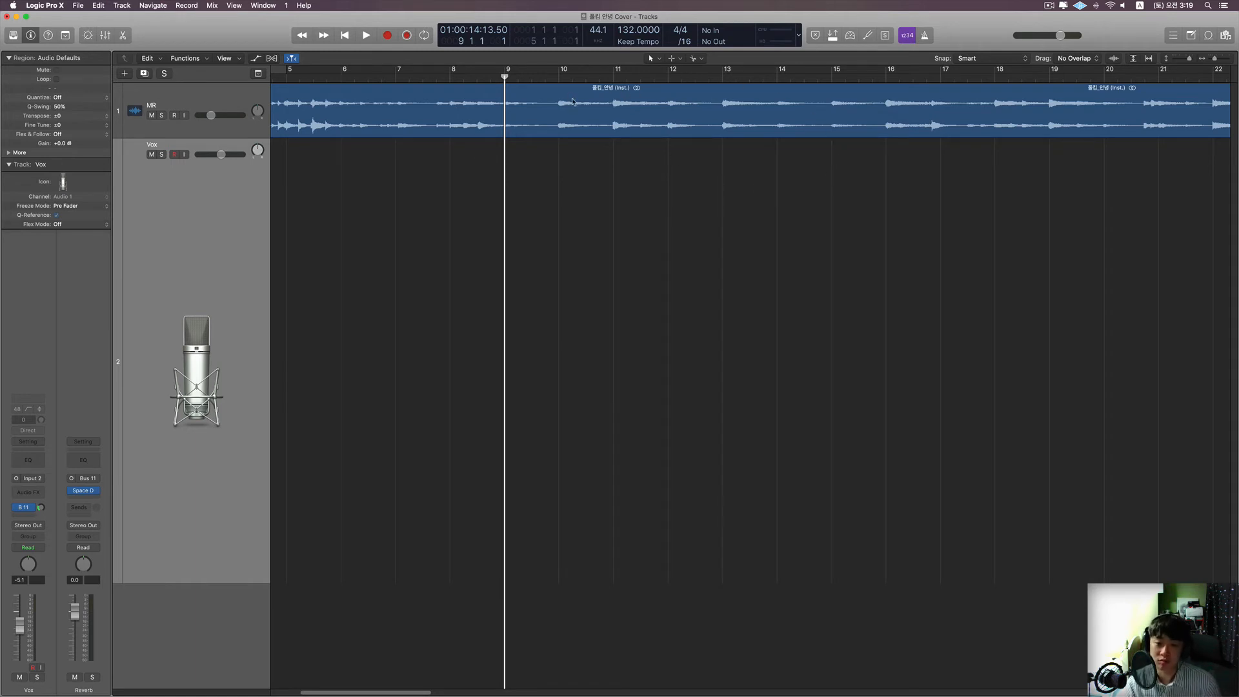
# - Mute the Vox track and record a vocal take on it from bar 9 to about bar 12
pyautogui.scroll(1, 575, 104)
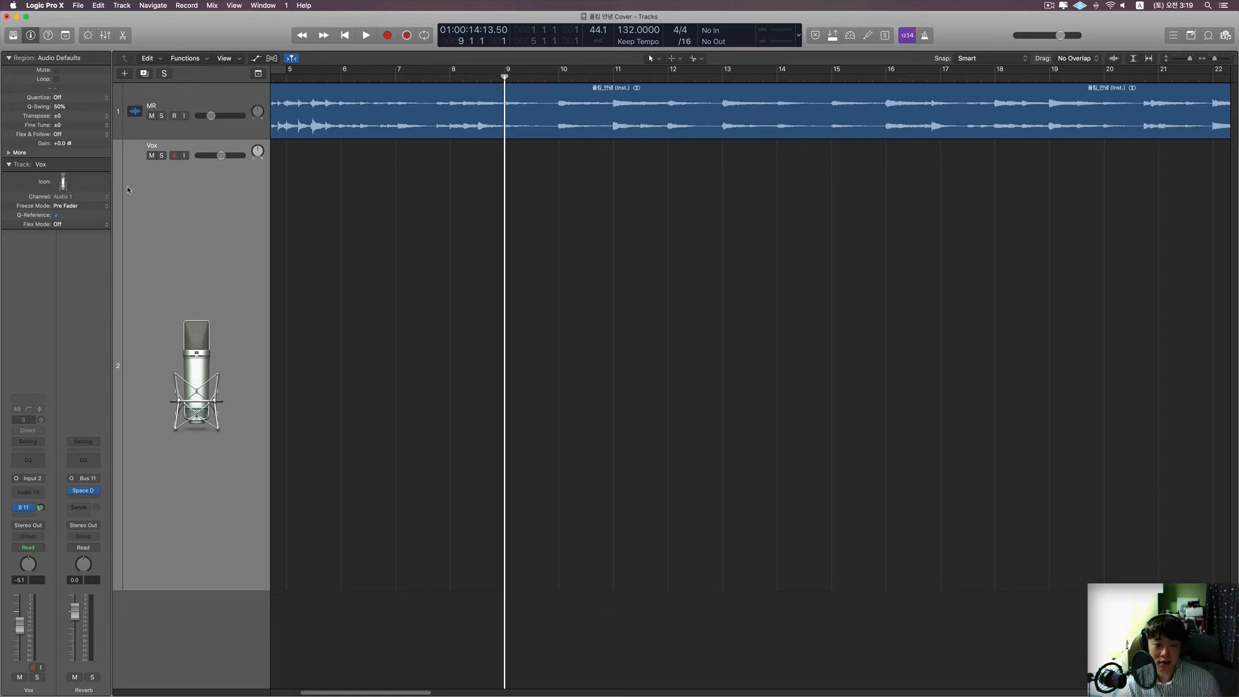
pyautogui.scroll(-5, 510, 215)
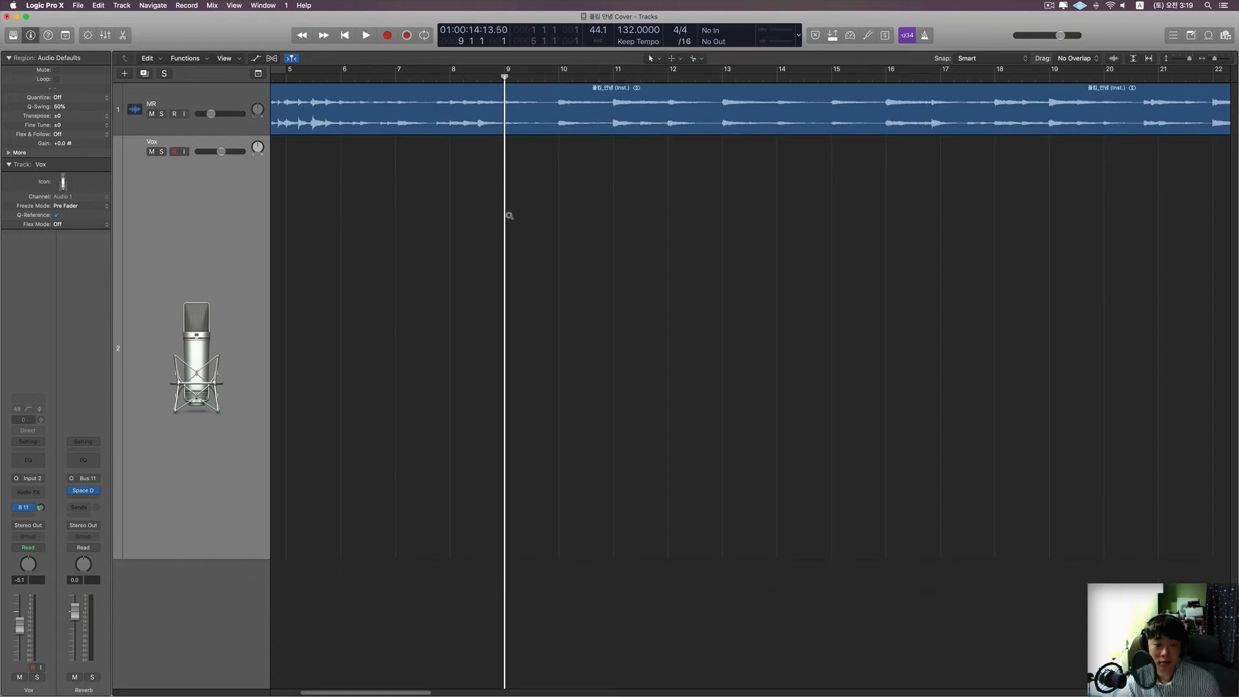
pyautogui.scroll(3, 500, 215)
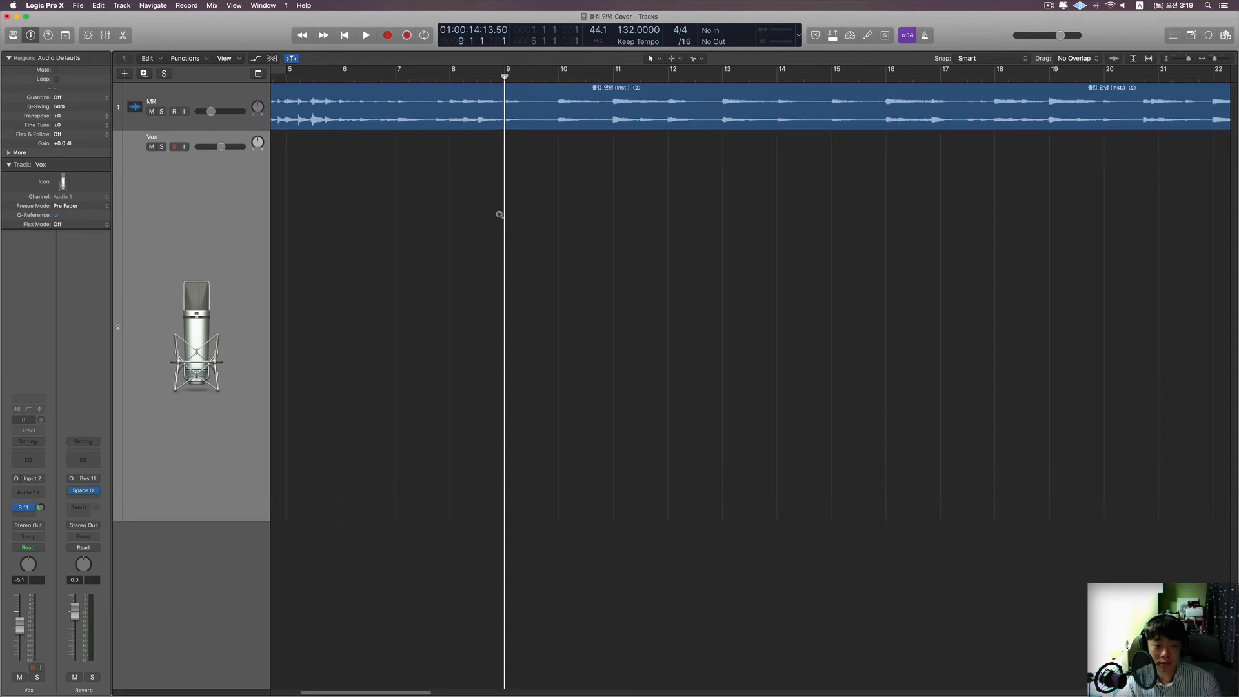
pyautogui.scroll(3, 498, 216)
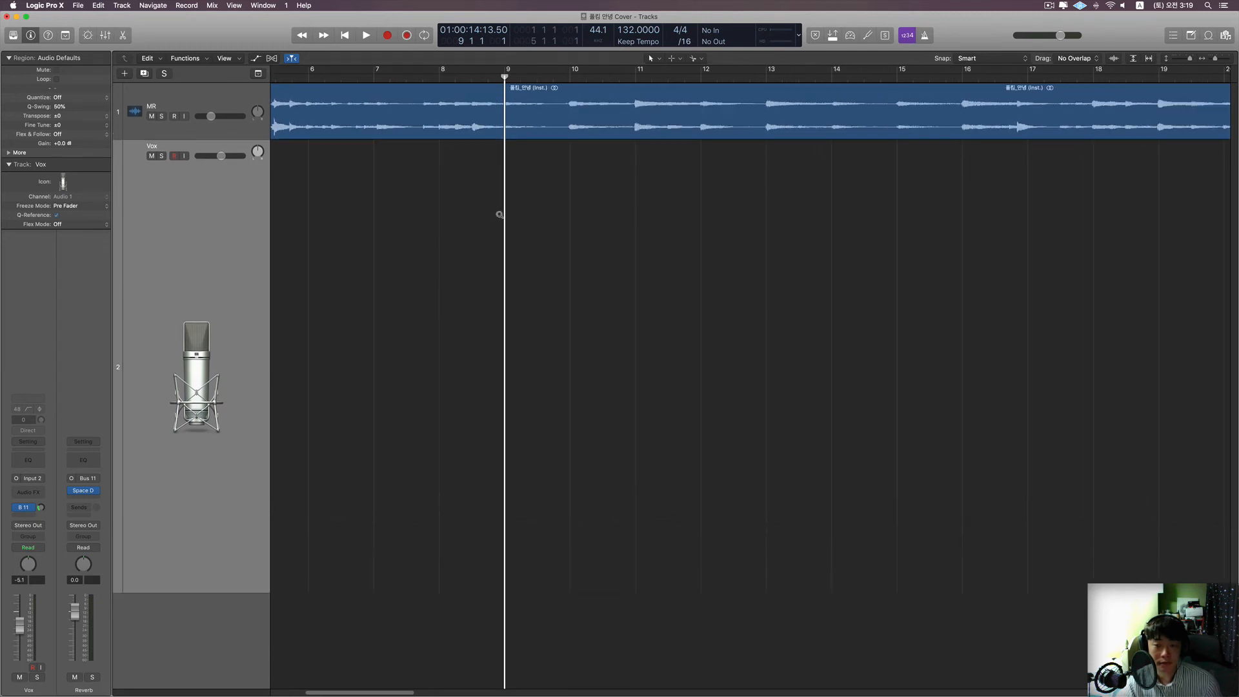
pyautogui.hscroll(3, 497, 216)
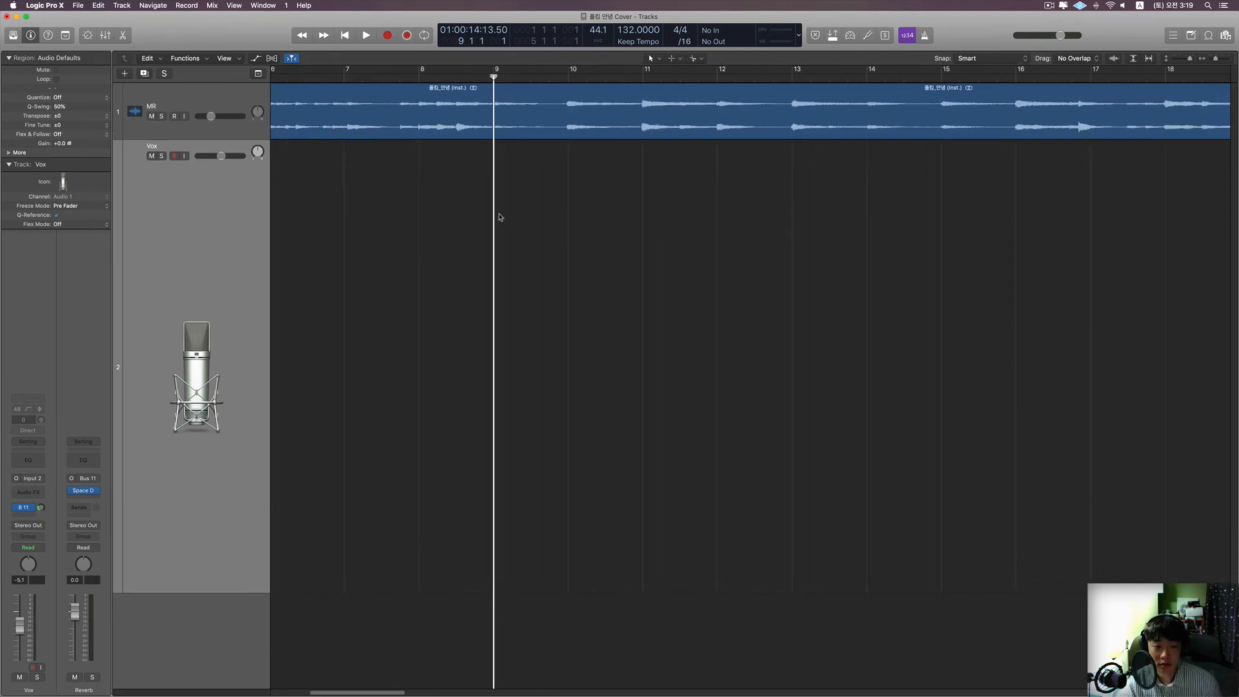
pyautogui.click(151, 157)
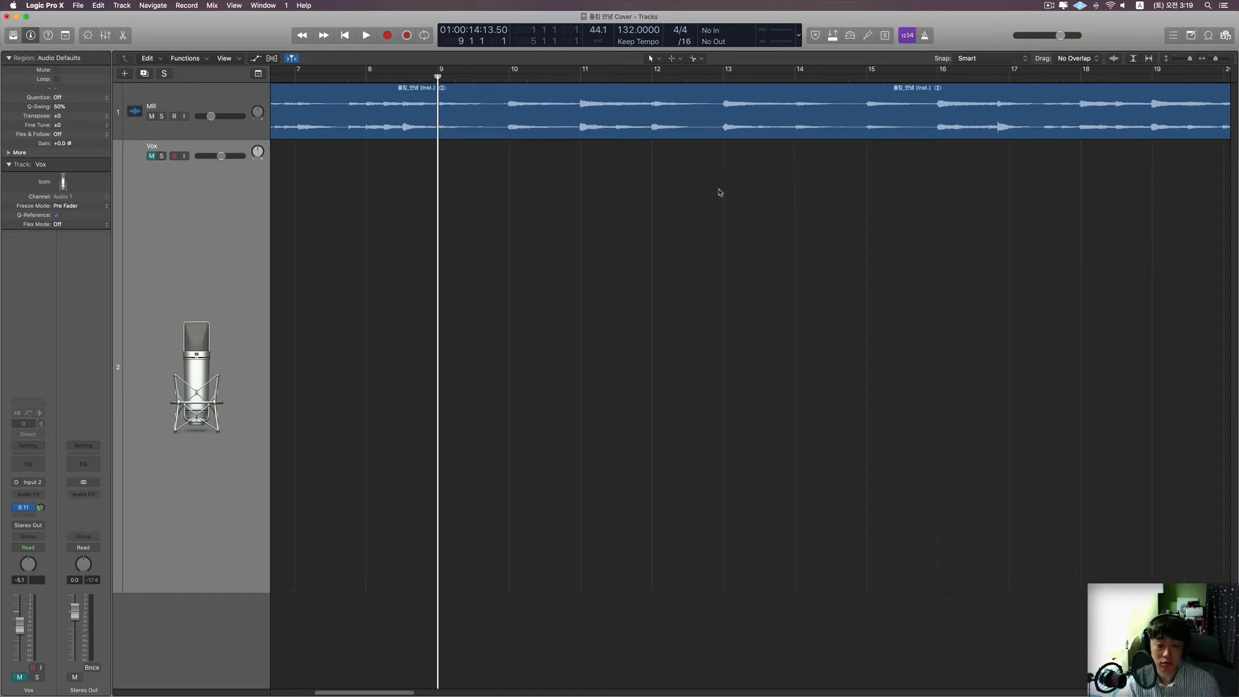
pyautogui.hscroll(-3, 617, 129)
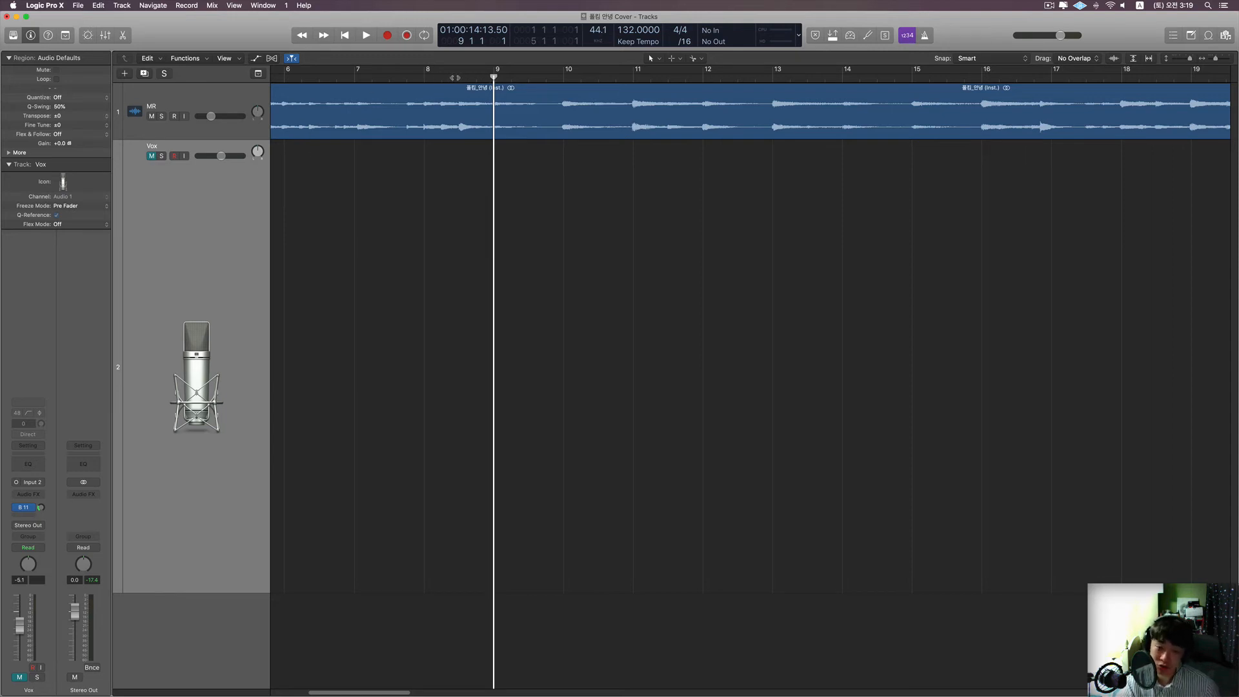
pyautogui.press('r')
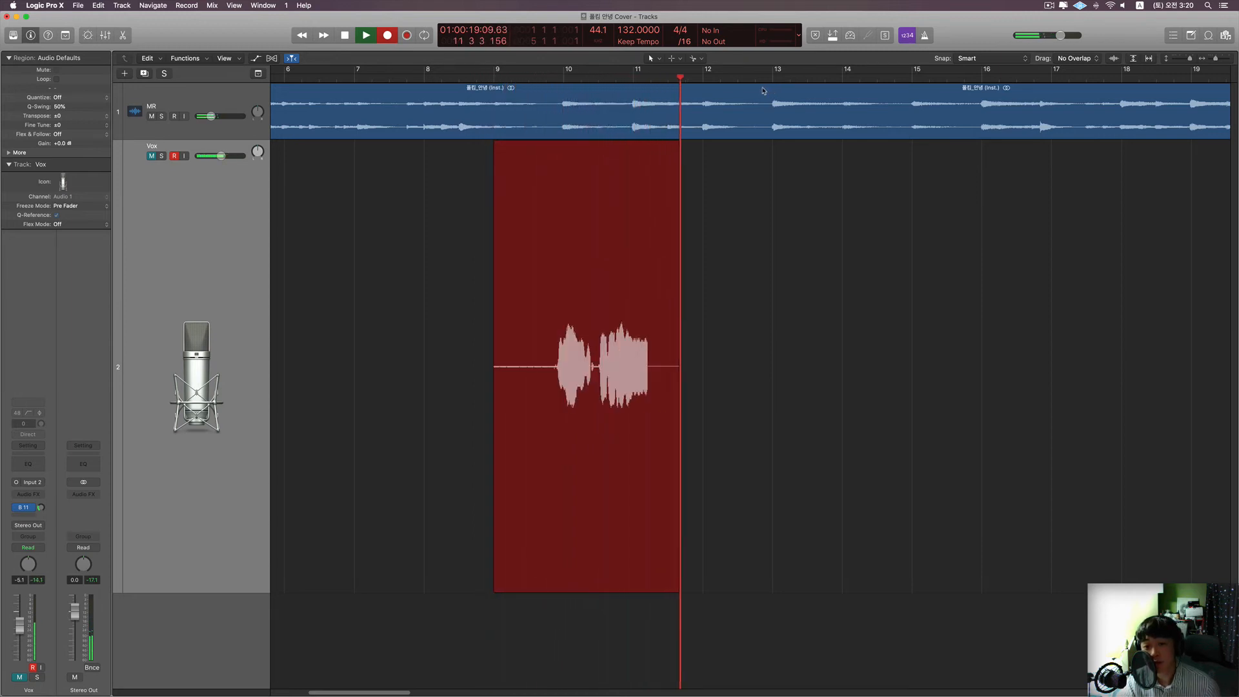
pyautogui.press('space')
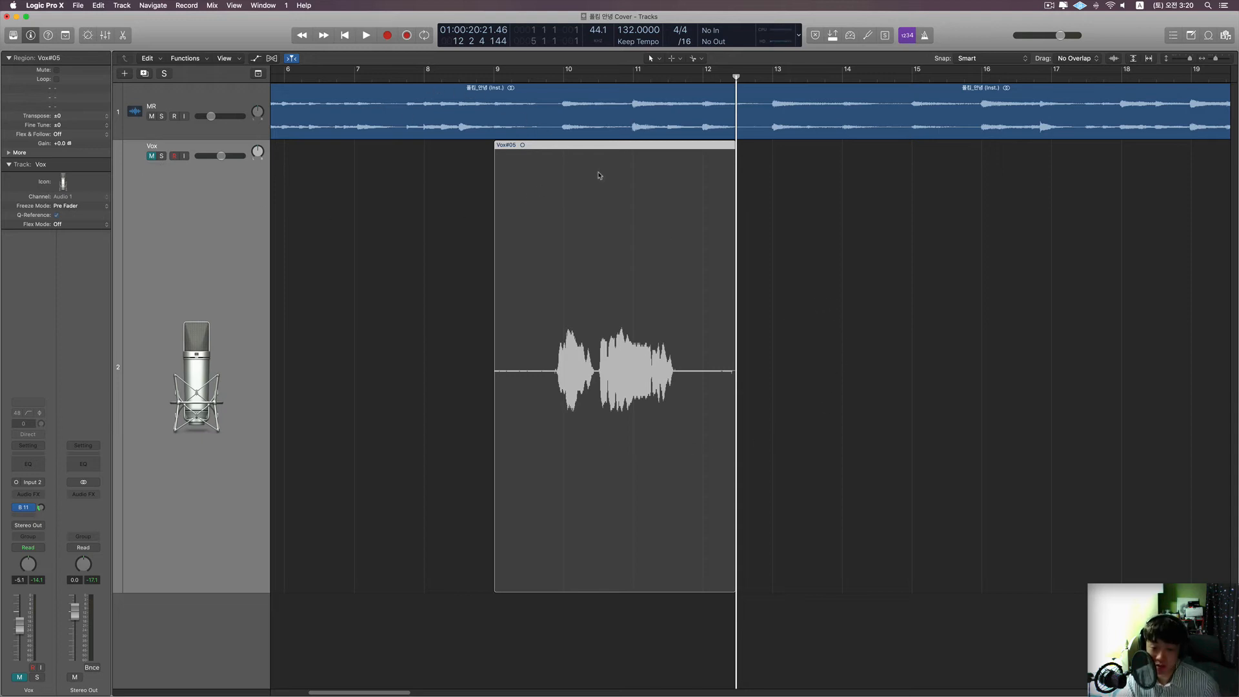
# - Unmute the Vox track and play back the new take from bar 9
pyautogui.click(452, 254)
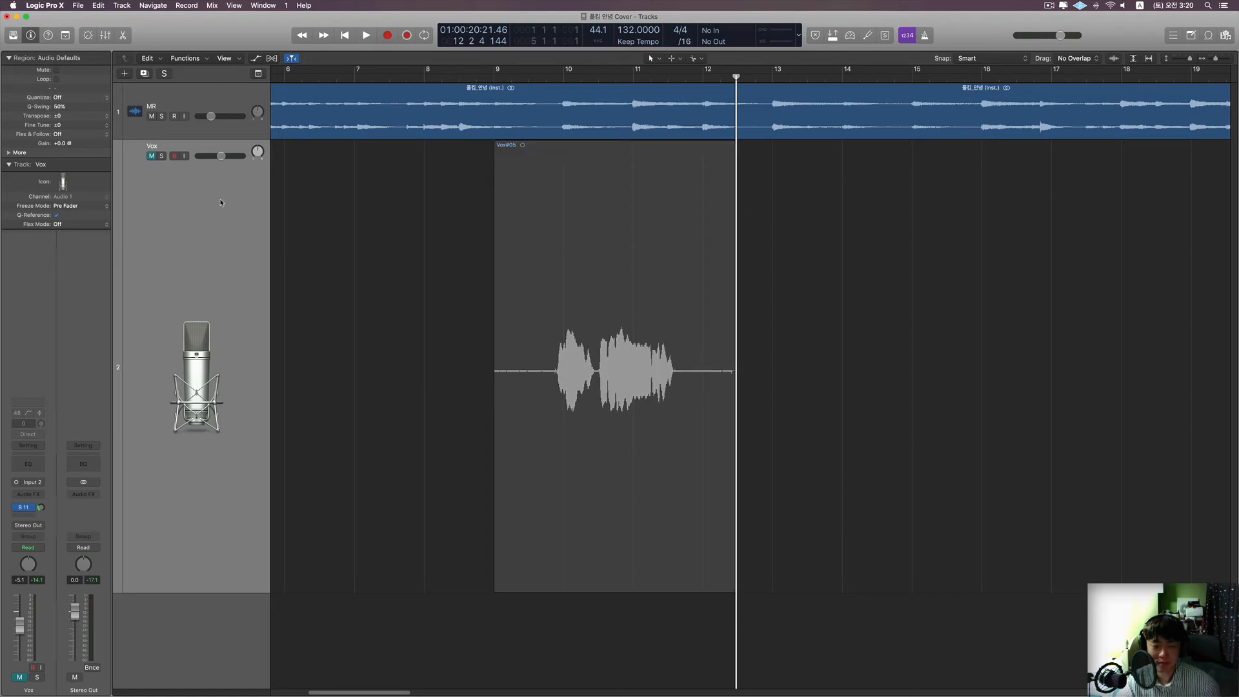
pyautogui.click(152, 156)
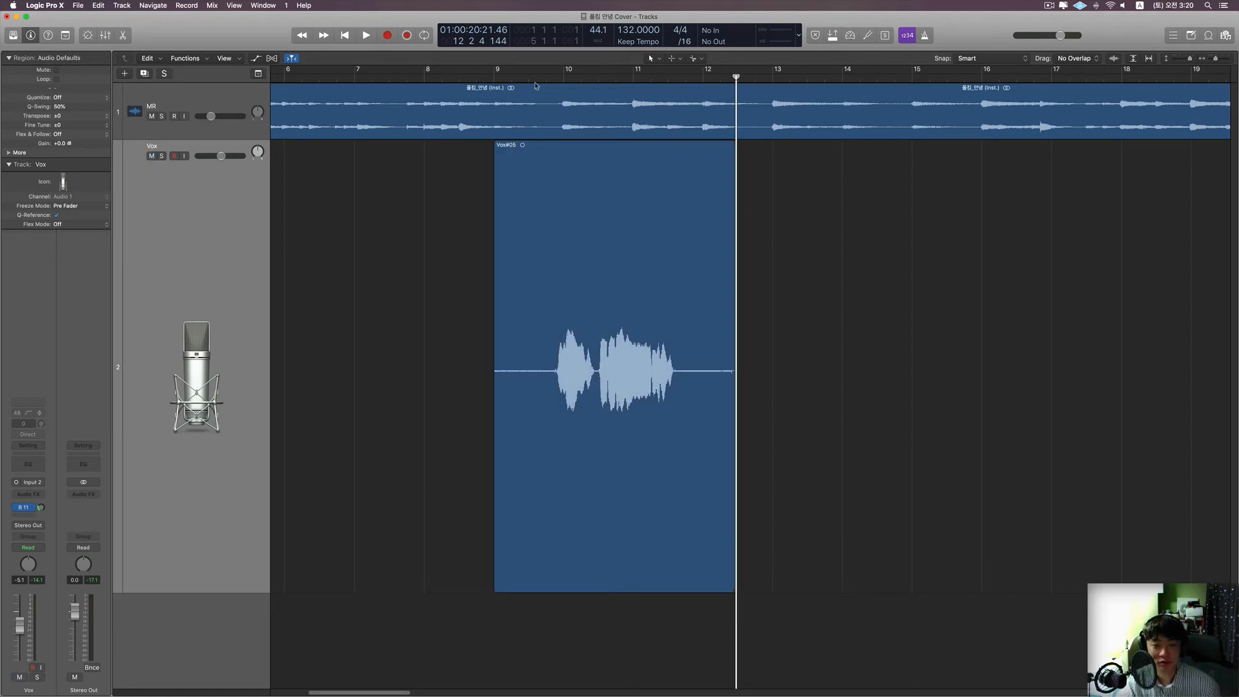
pyautogui.click(494, 77)
pyautogui.press('space')
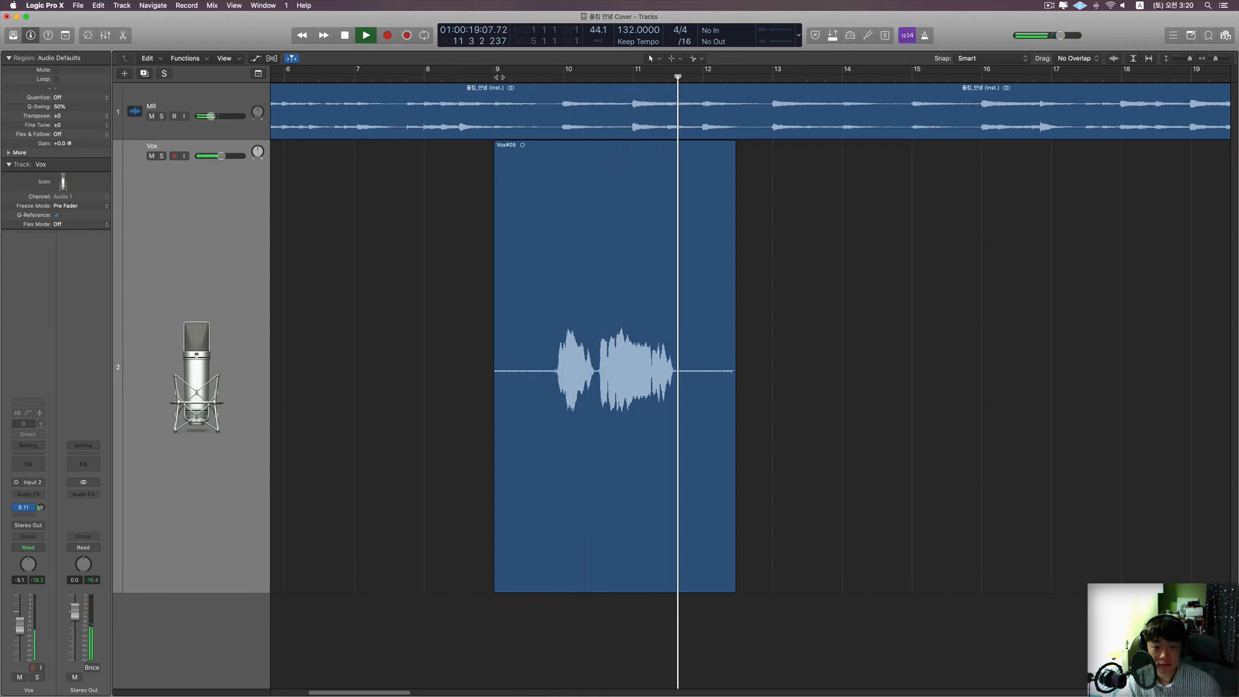
# - Raise the Vox channel's volume to -2.1 dB and play back the recorded take from bar 9
pyautogui.press('space')
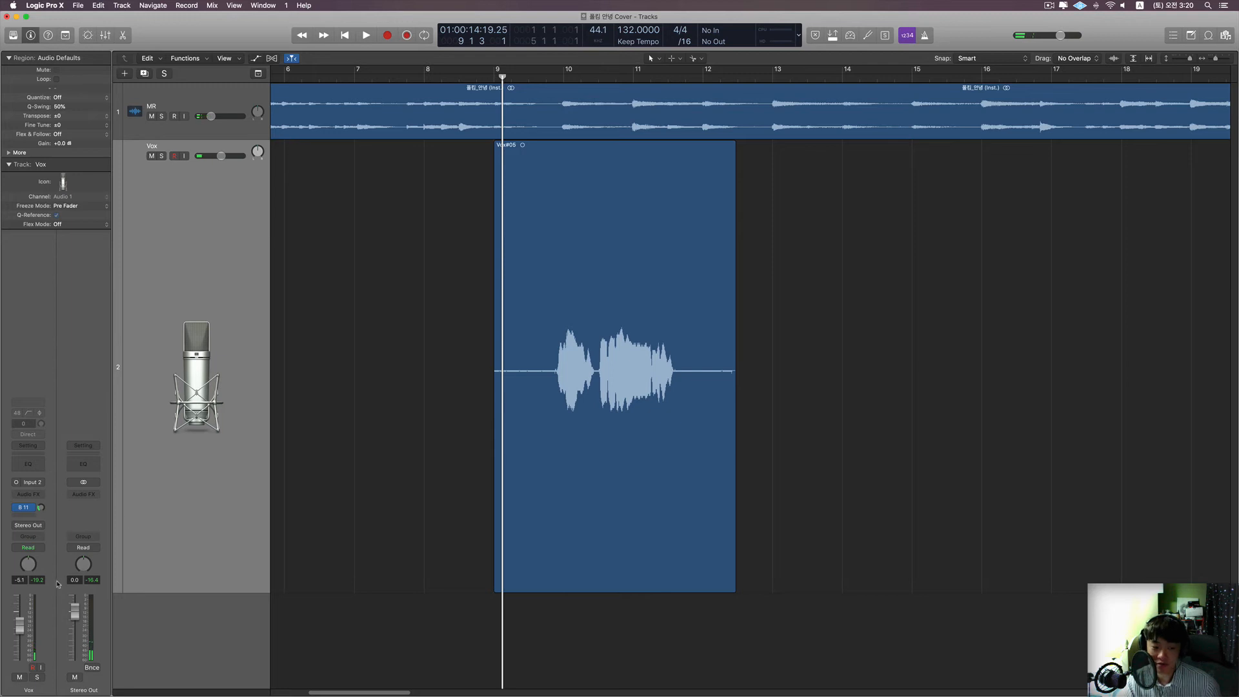
pyautogui.press('space')
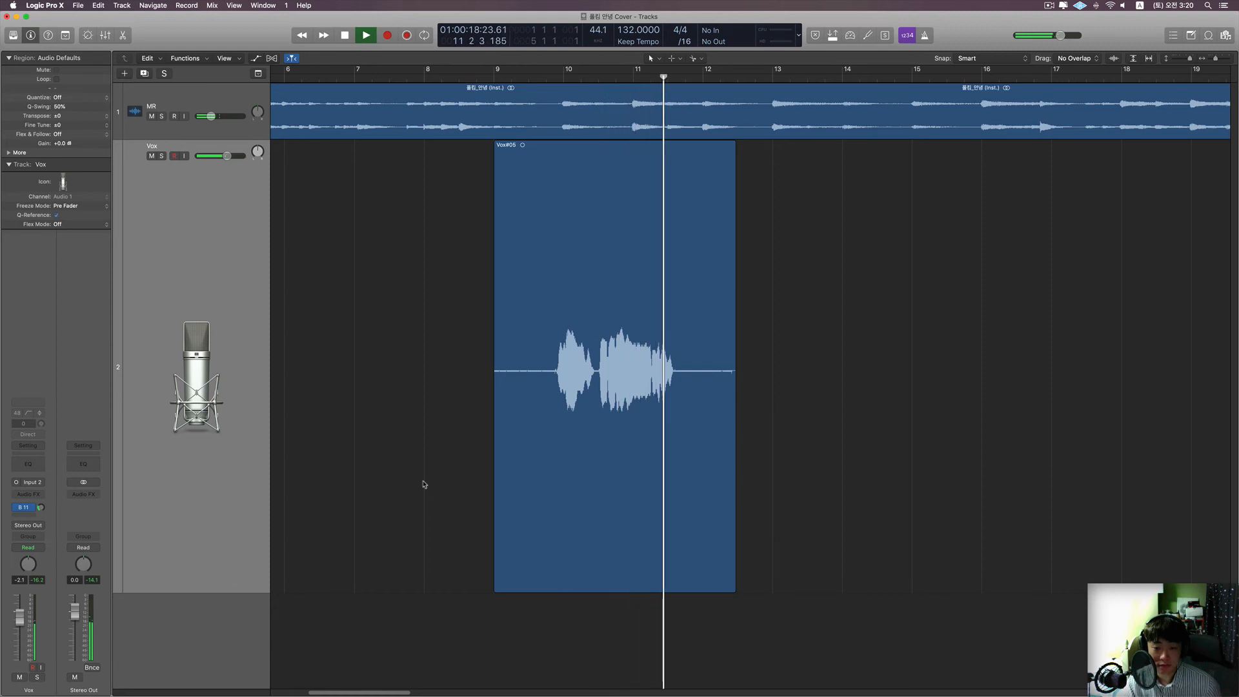
pyautogui.press('space')
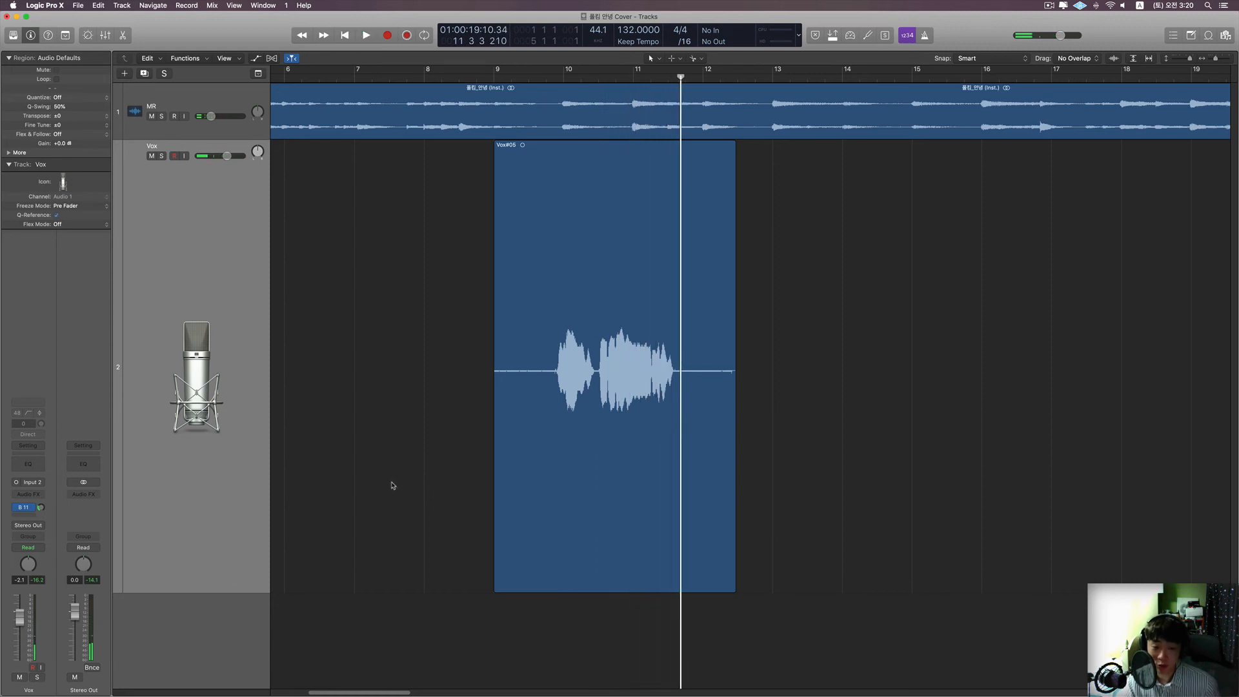
# - Adjust the Vox track's Bus 11 reverb send level and play back the take again
pyautogui.click(41, 511)
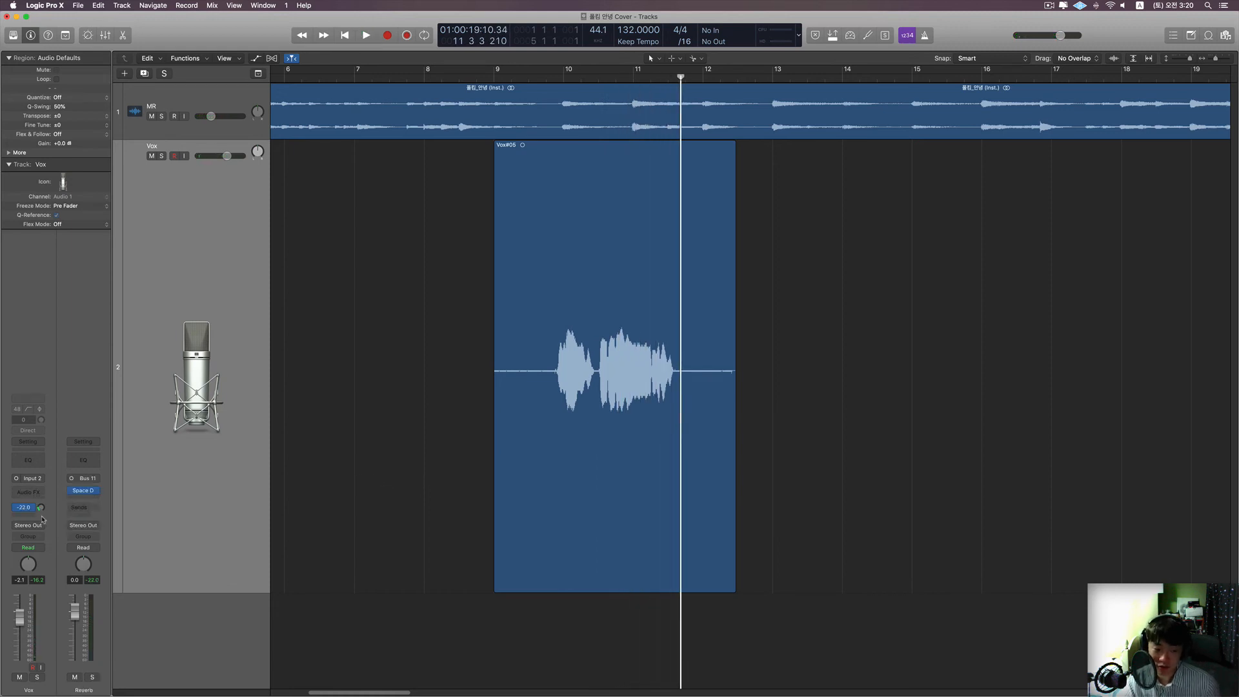
pyautogui.press('space')
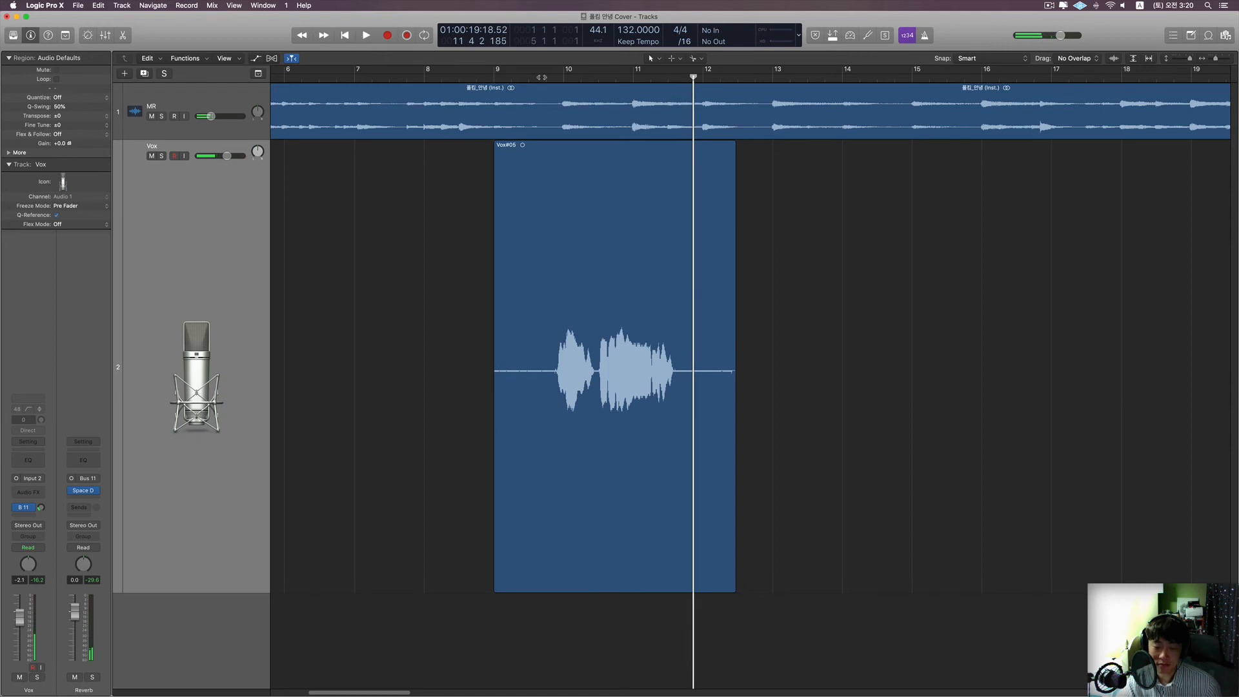
pyautogui.press('space')
pyautogui.hscroll(1, 649, 197)
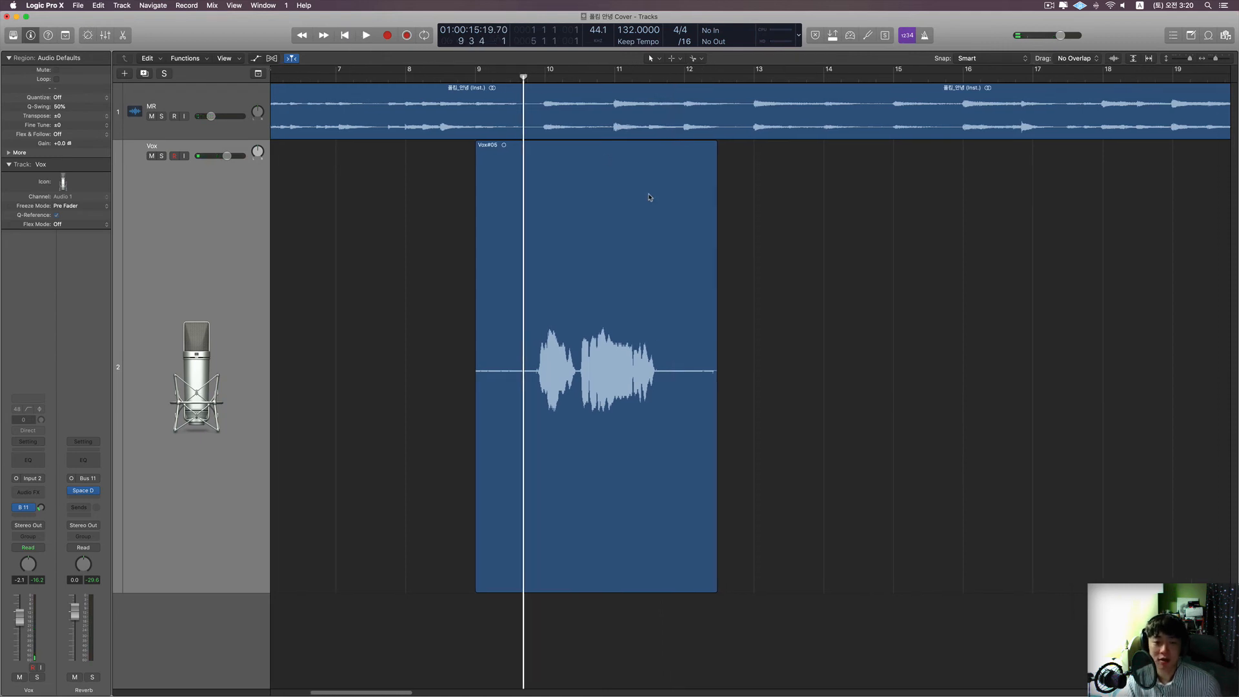
pyautogui.scroll(4, 650, 197)
pyautogui.hscroll(3, 650, 198)
pyautogui.scroll(-2, 650, 198)
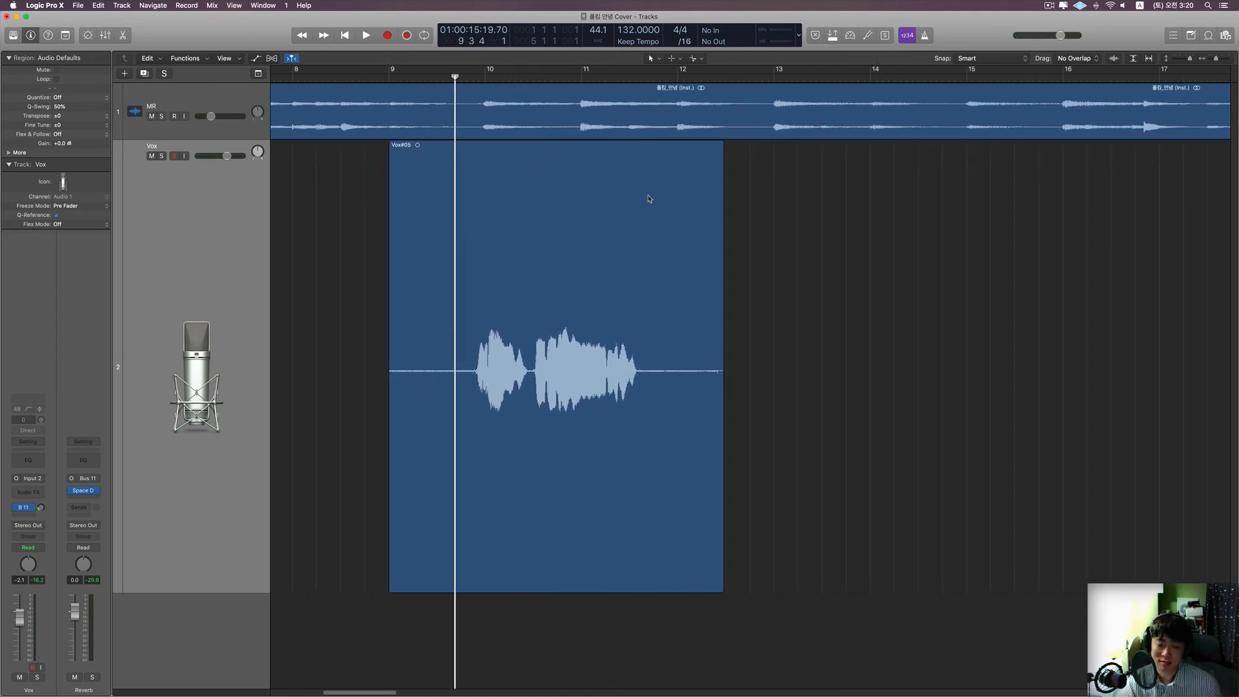
pyautogui.scroll(2, 650, 198)
pyautogui.hscroll(-1, 650, 198)
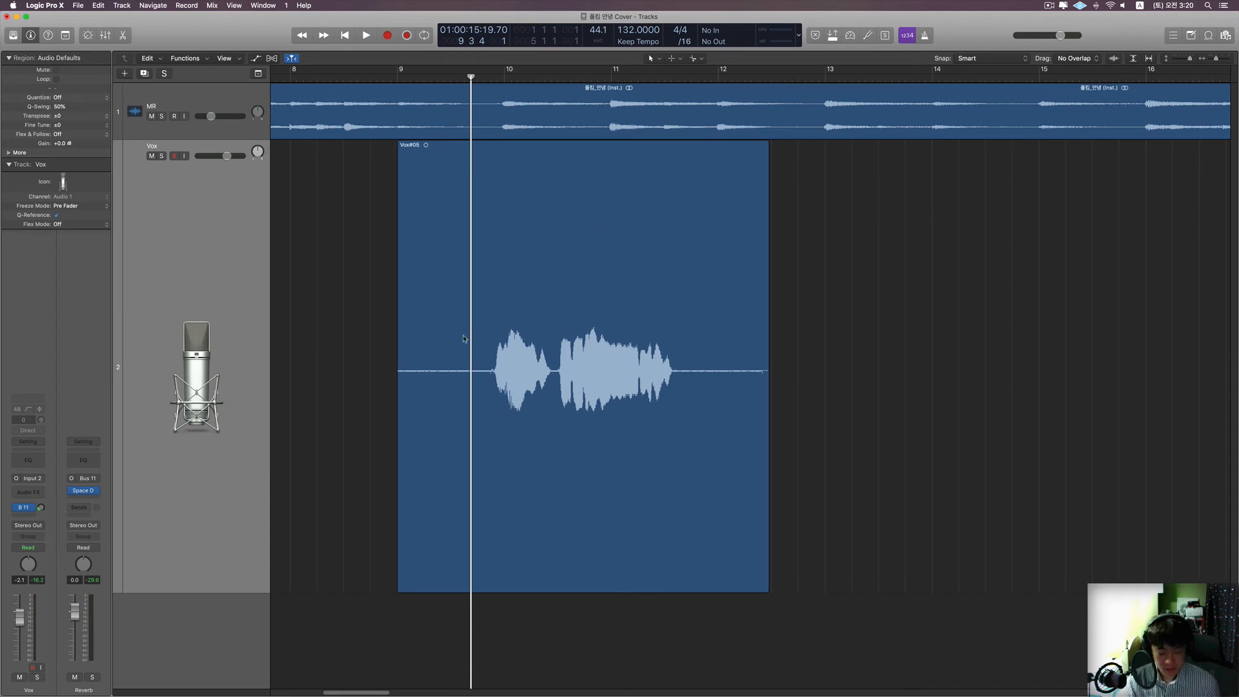
pyautogui.moveTo(357, 338); pyautogui.dragTo(831, 434)
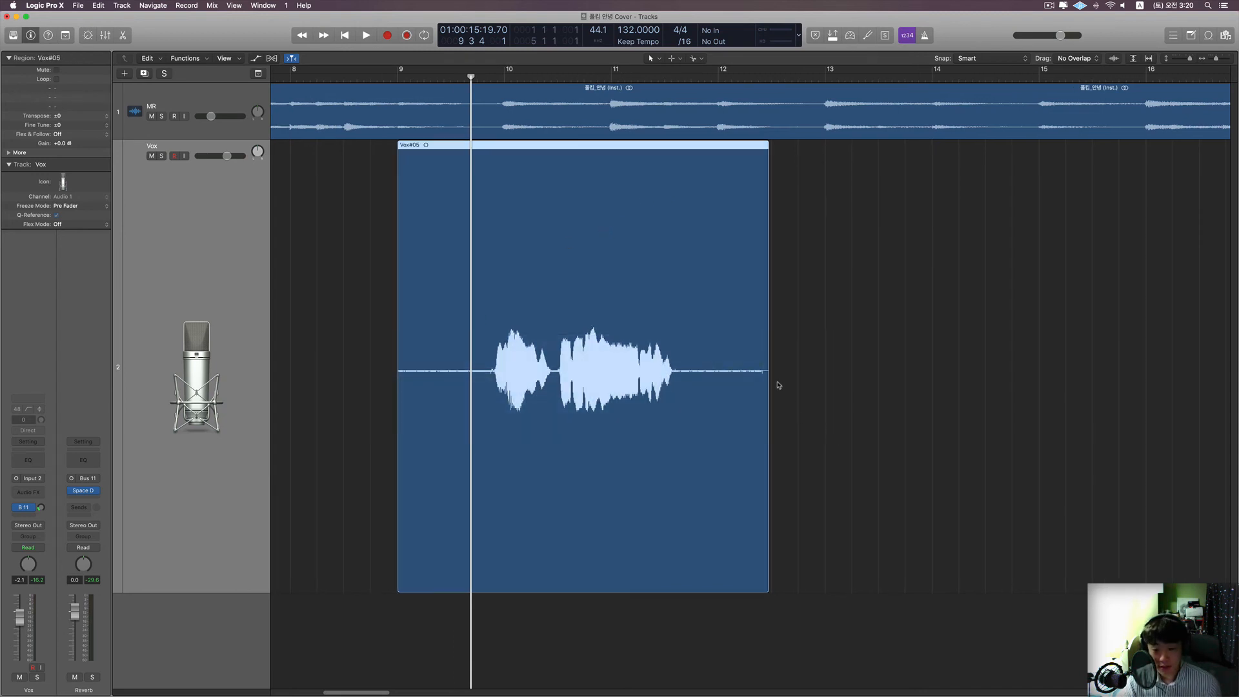
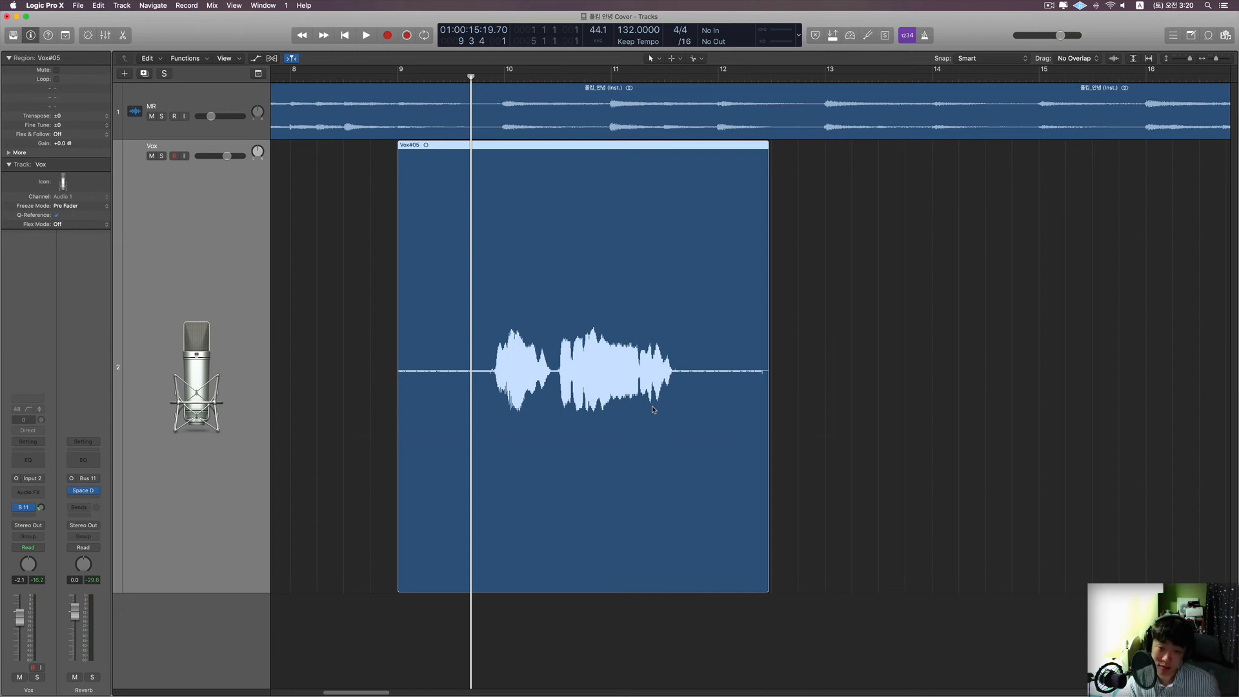
pyautogui.click(807, 470)
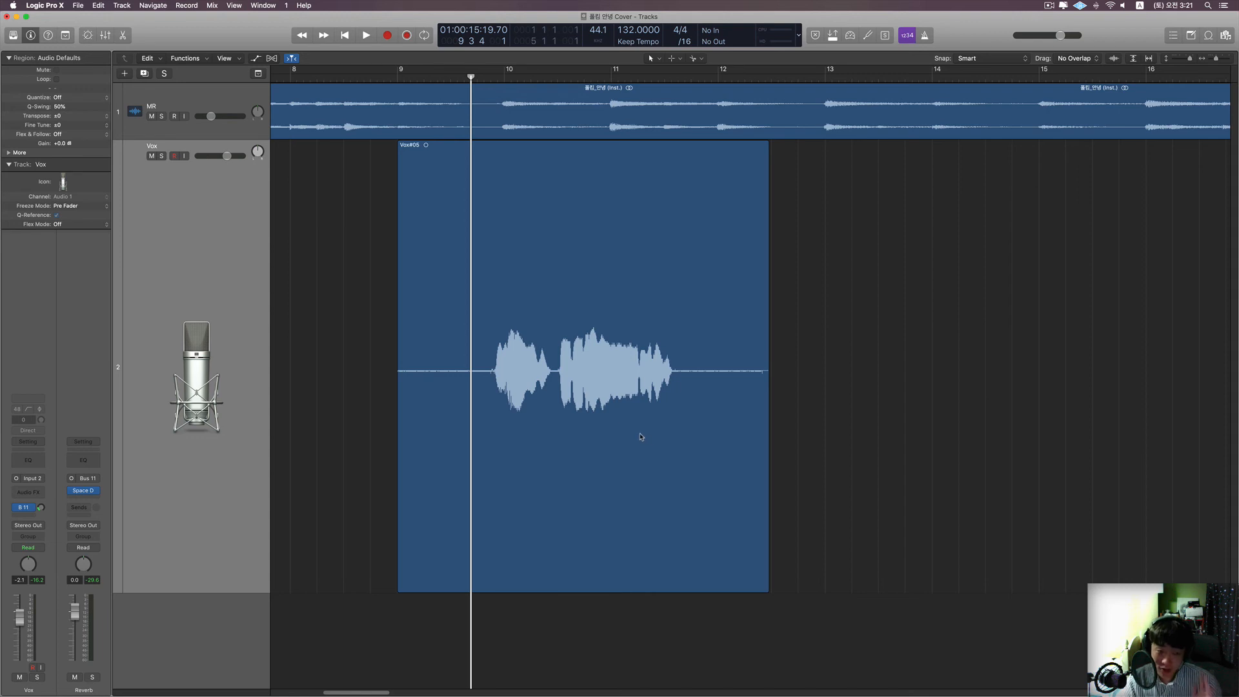
pyautogui.moveTo(371, 420); pyautogui.dragTo(897, 505)
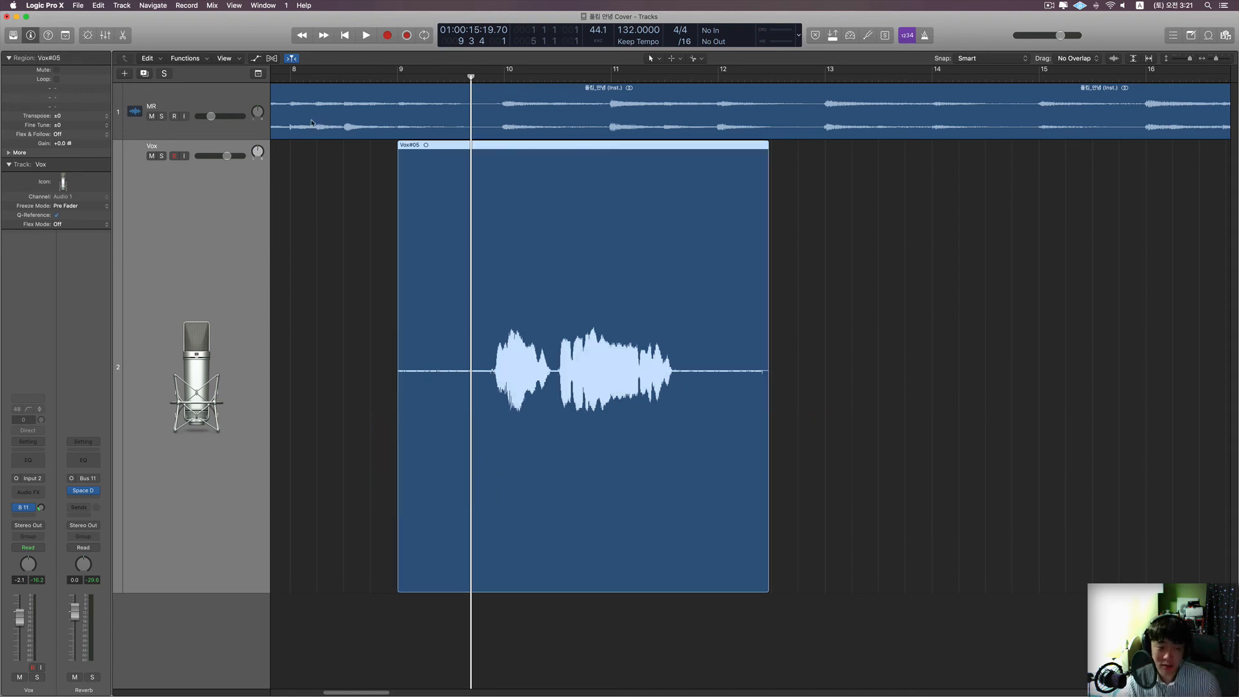
pyautogui.click(392, 338)
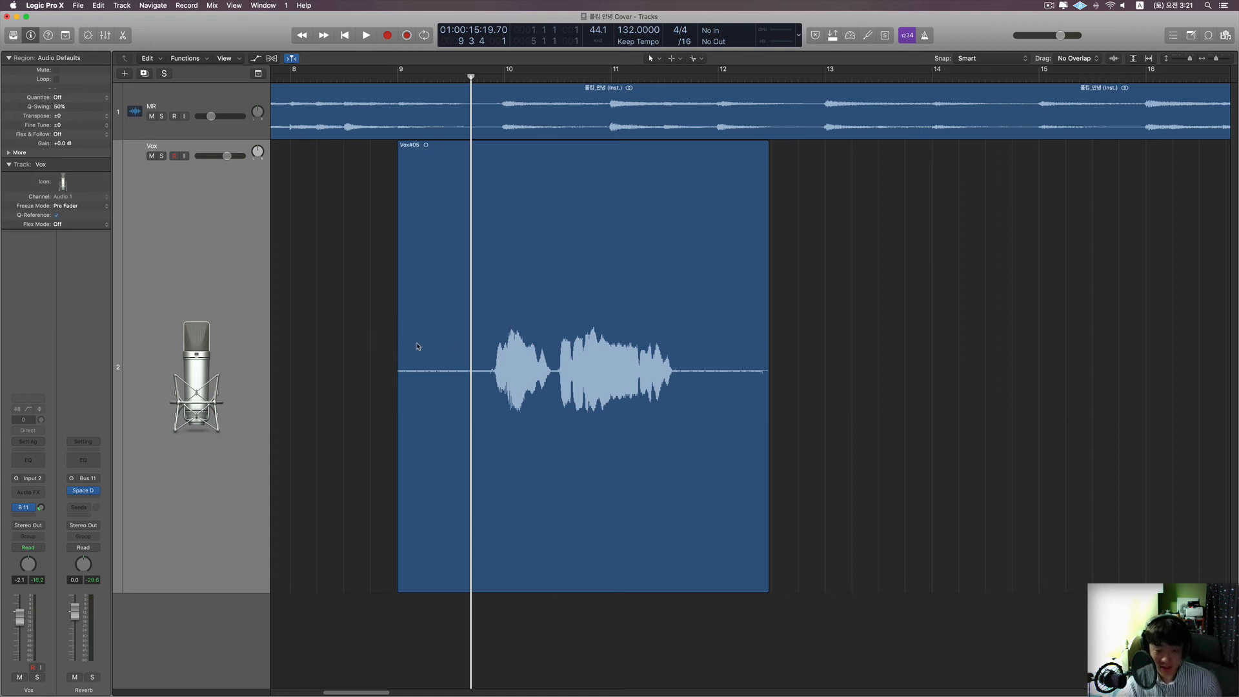
# - Add a fade-in and a fade-out, each about one beat long, to the recorded Vox region
pyautogui.moveTo(426, 370); pyautogui.dragTo(351, 362)
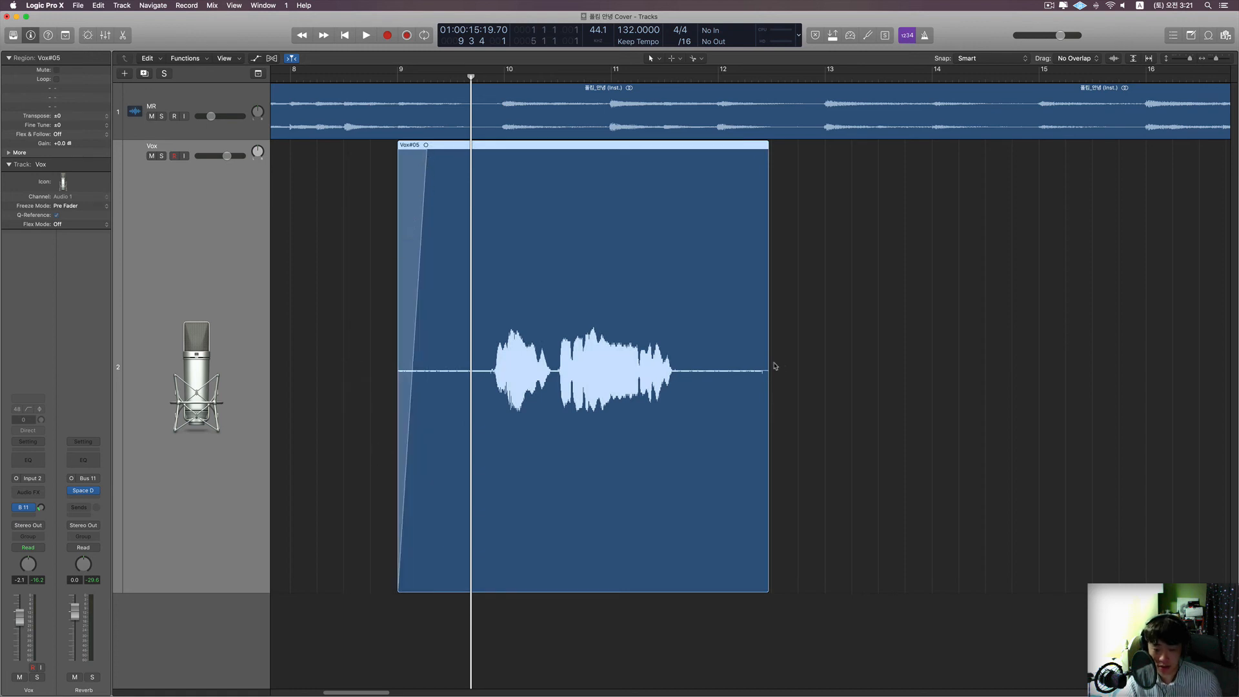
pyautogui.moveTo(744, 370); pyautogui.dragTo(865, 363)
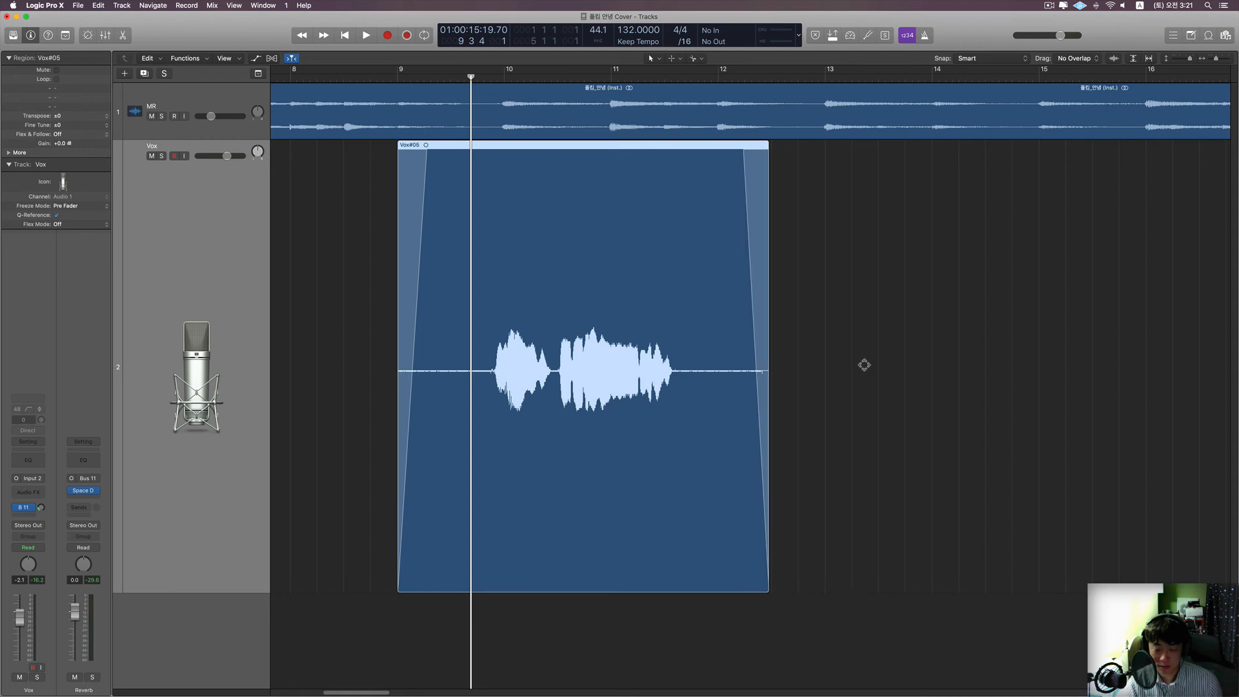
pyautogui.click(851, 371)
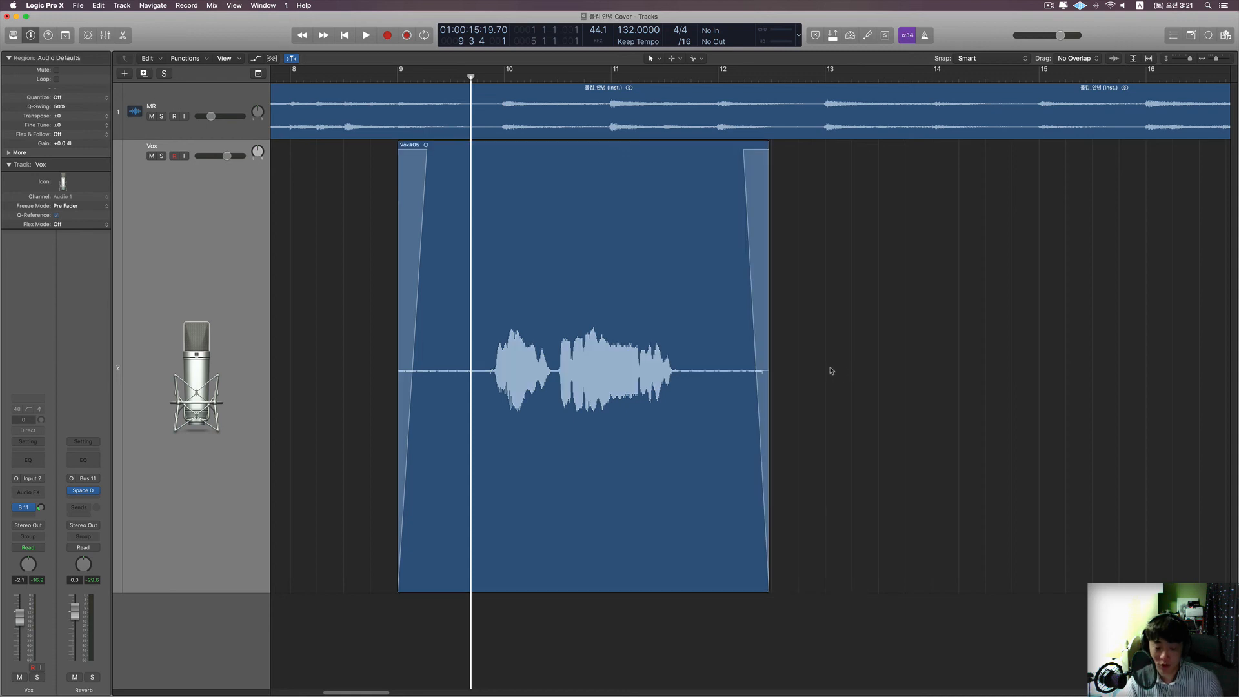
# - Place the playhead at 11 4 2, trim the Vox region's end to it, and trim the silent start to about 9 3 4
pyautogui.press('super+Left')
pyautogui.hscroll(1, 825, 373)
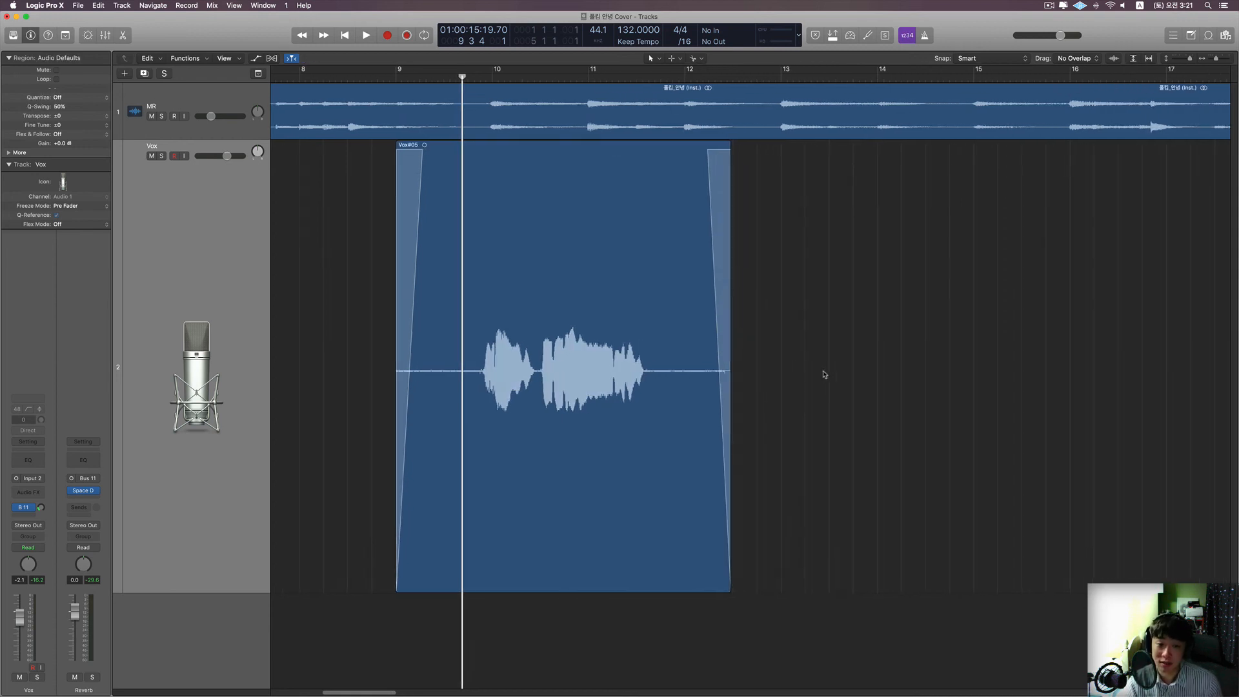
pyautogui.moveTo(334, 349); pyautogui.dragTo(437, 420)
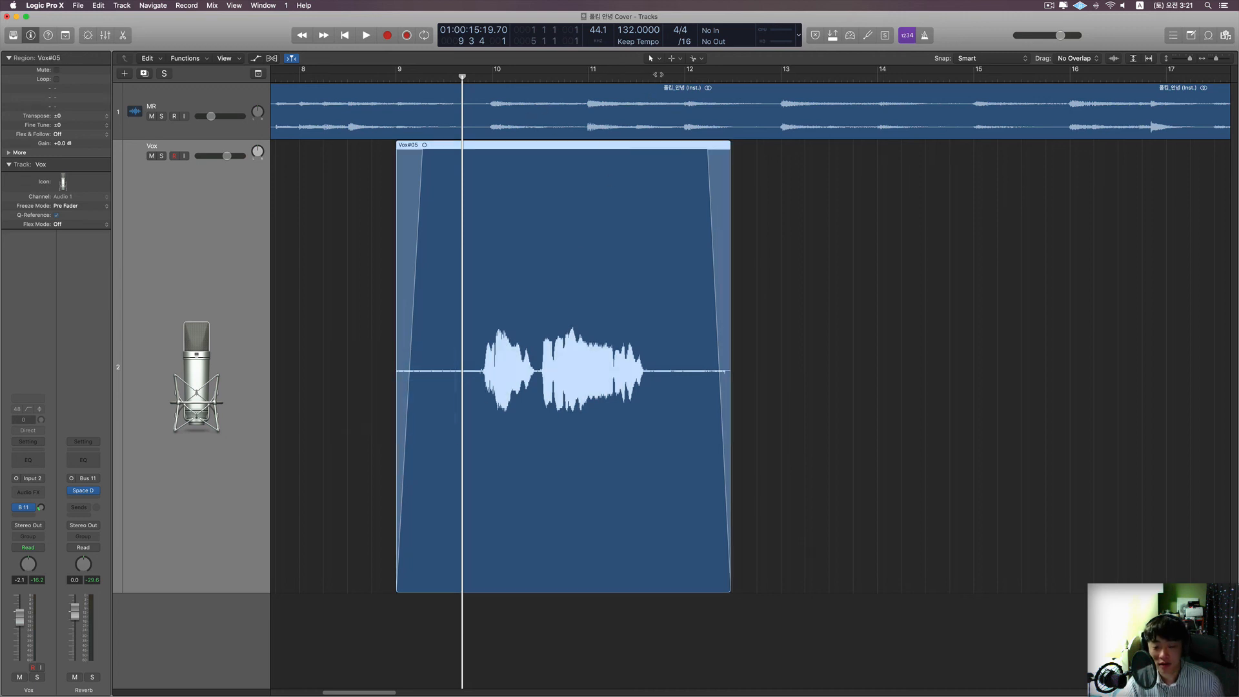
pyautogui.moveTo(658, 74); pyautogui.dragTo(666, 74)
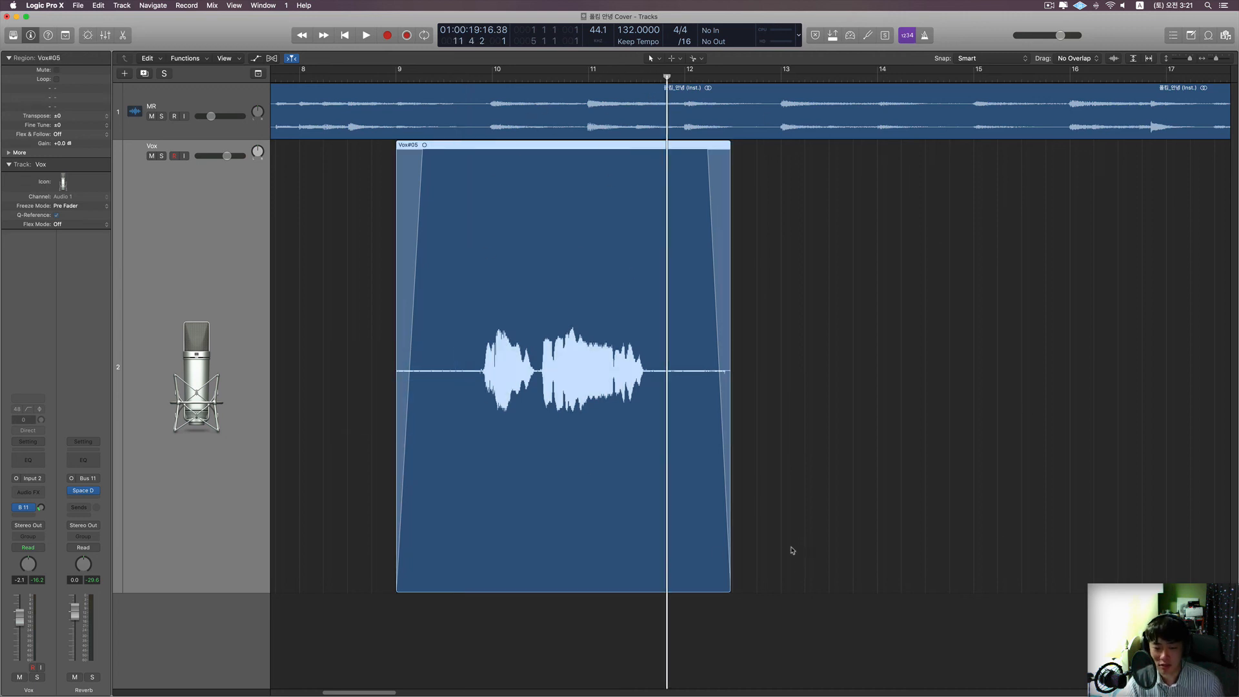
pyautogui.click(761, 557)
pyautogui.click(665, 213)
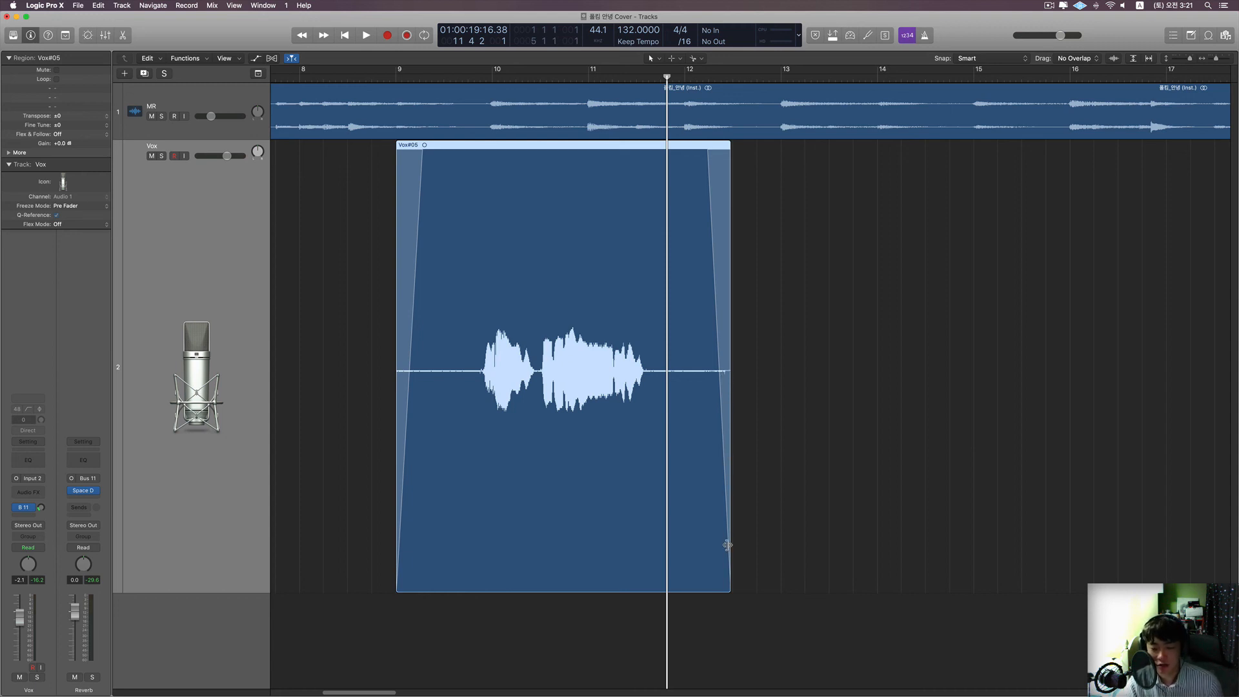
pyautogui.moveTo(727, 546); pyautogui.dragTo(667, 546)
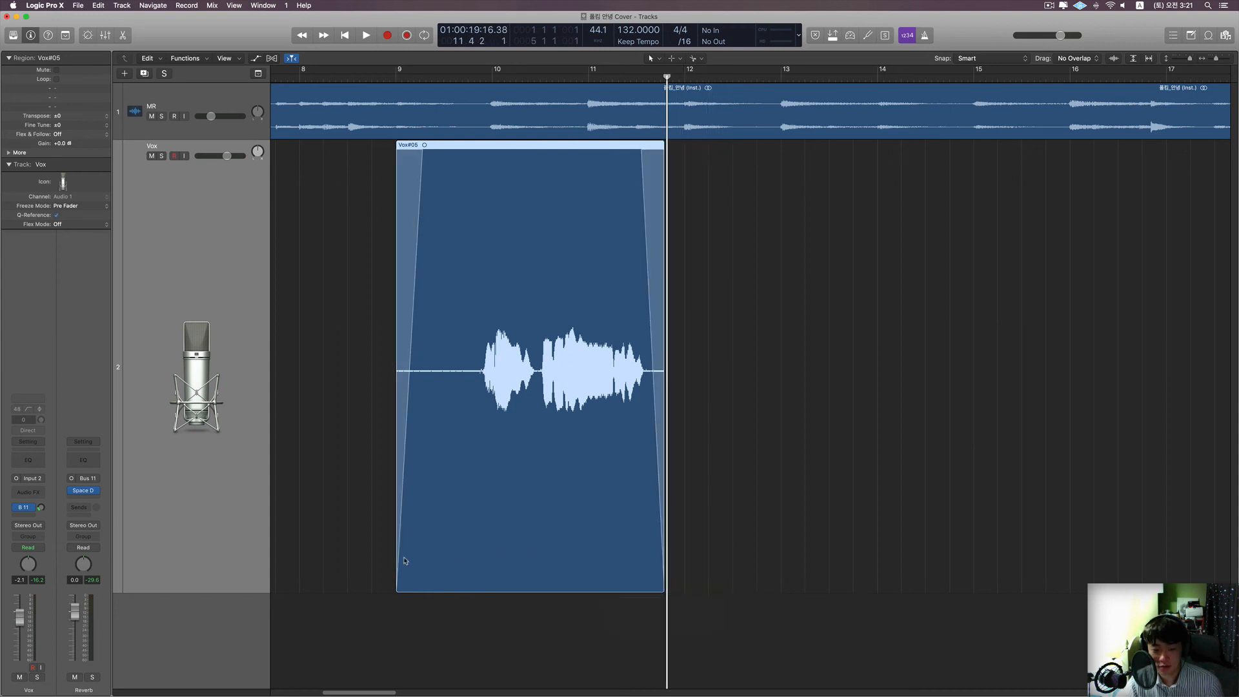
pyautogui.moveTo(396, 555); pyautogui.dragTo(464, 553)
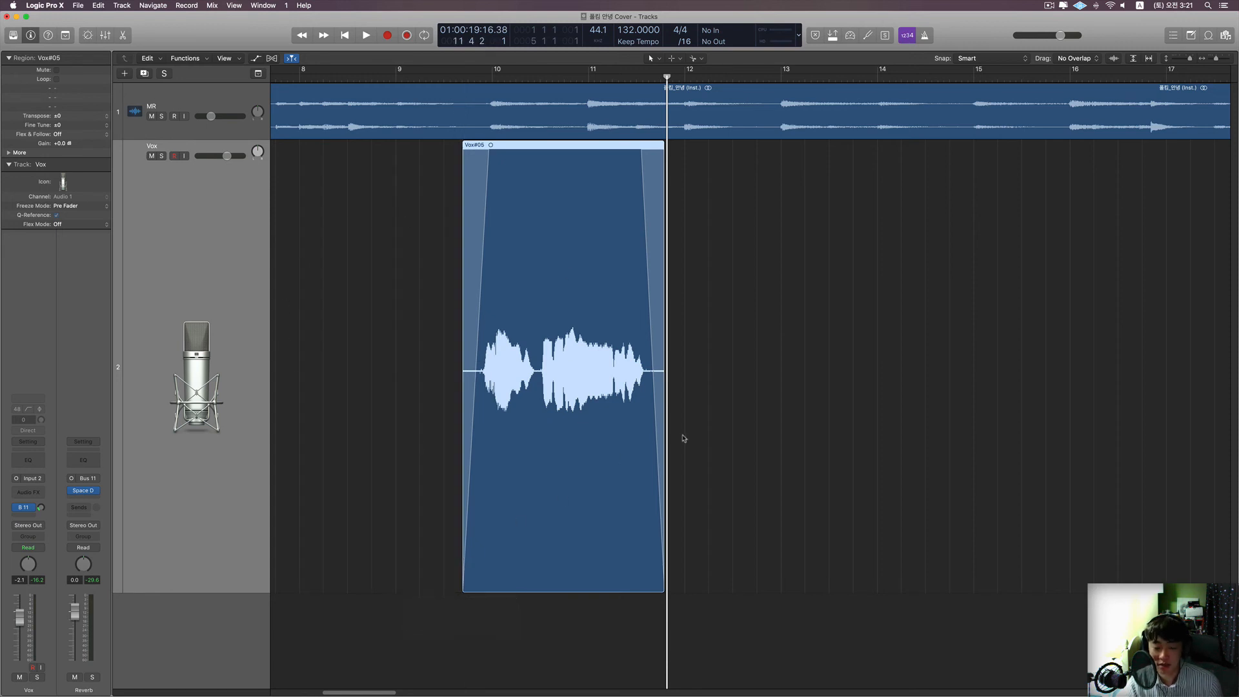
# - Examine the trimmed Vox region against the MR track at several horizontal and vertical zoom levels
pyautogui.scroll(-5, 686, 439)
pyautogui.hscroll(-5, 690, 442)
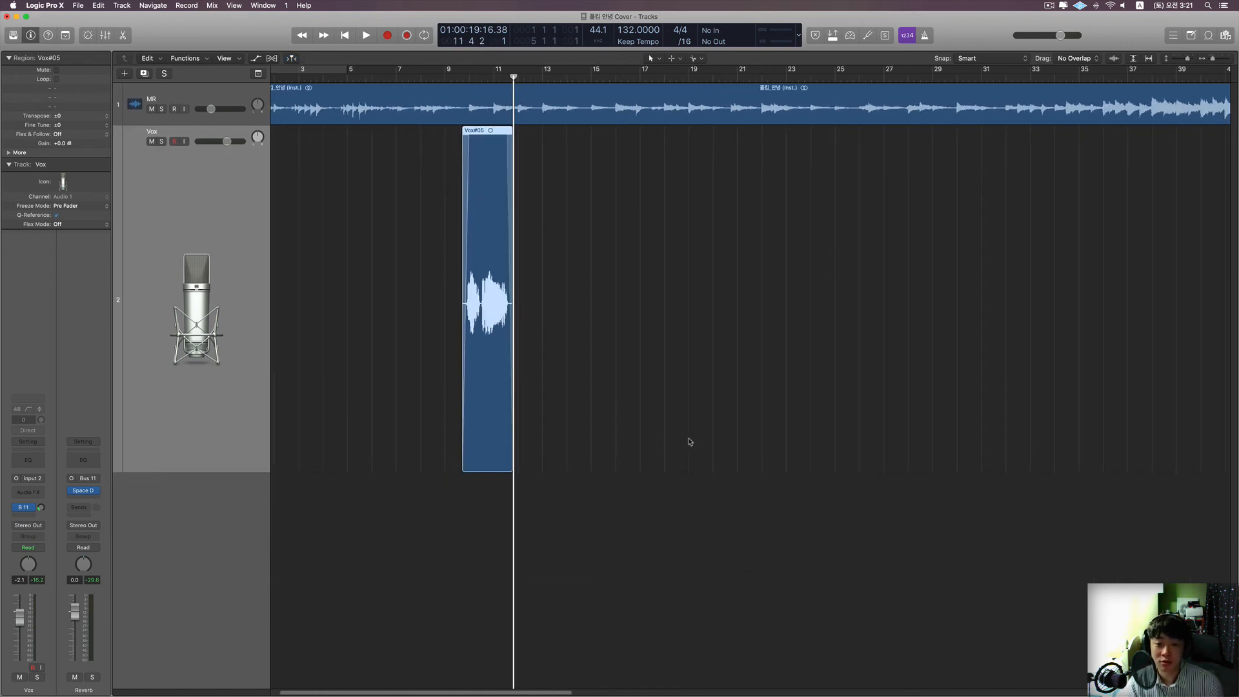
pyautogui.hscroll(-5, 690, 442)
pyautogui.scroll(3, 690, 440)
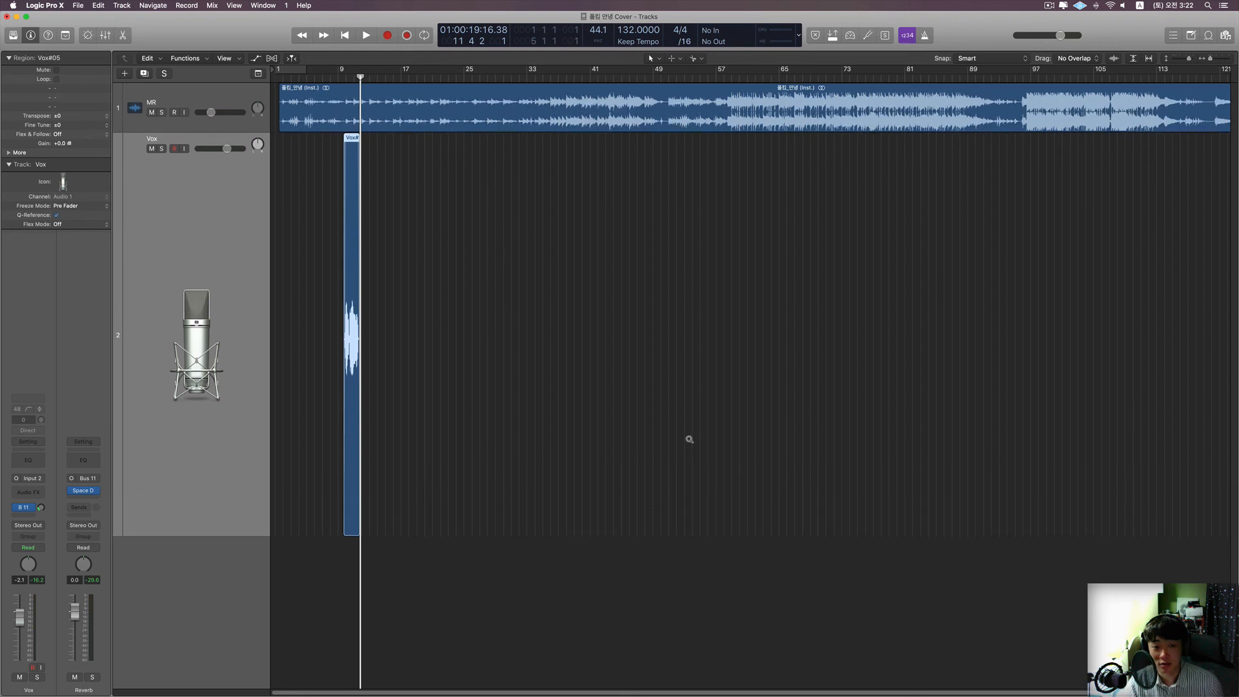
pyautogui.hscroll(5, 690, 442)
pyautogui.press('super+Right')
pyautogui.press('super+Right')
pyautogui.press('super+Right')
pyautogui.press('super+Right')
pyautogui.press('super+Right')
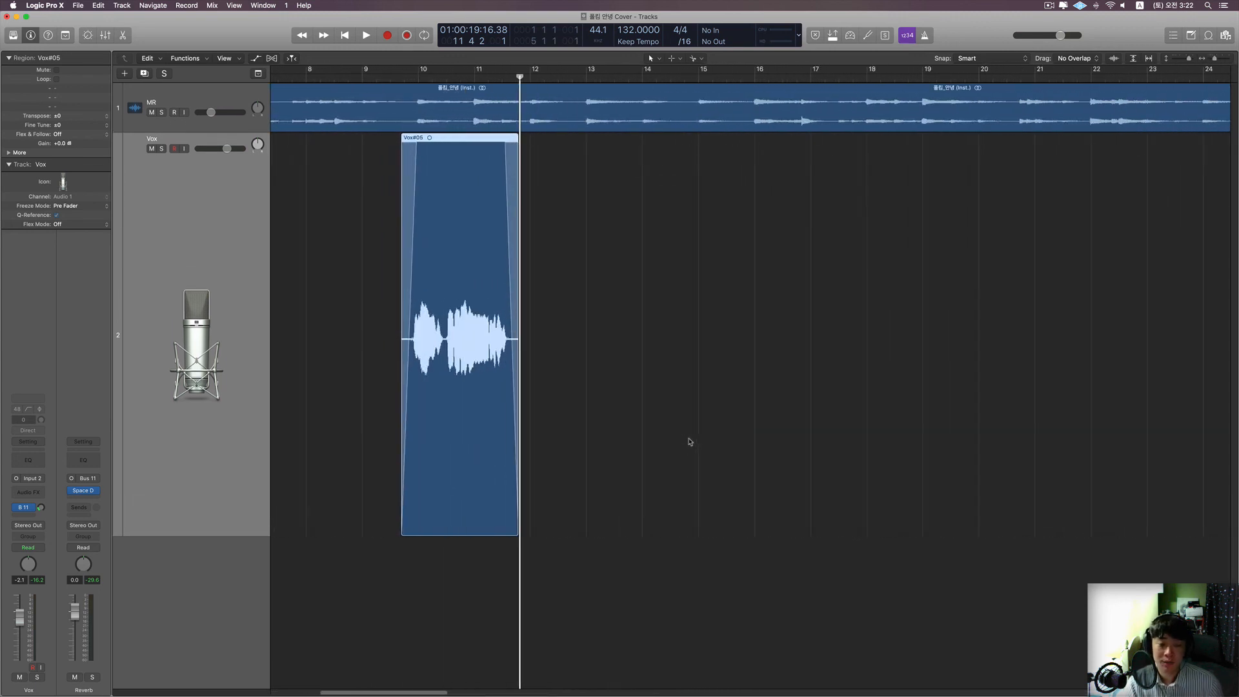
pyautogui.press('super+Left')
pyautogui.press('super+Left')
pyautogui.press('super+Left')
pyautogui.press('super+Left')
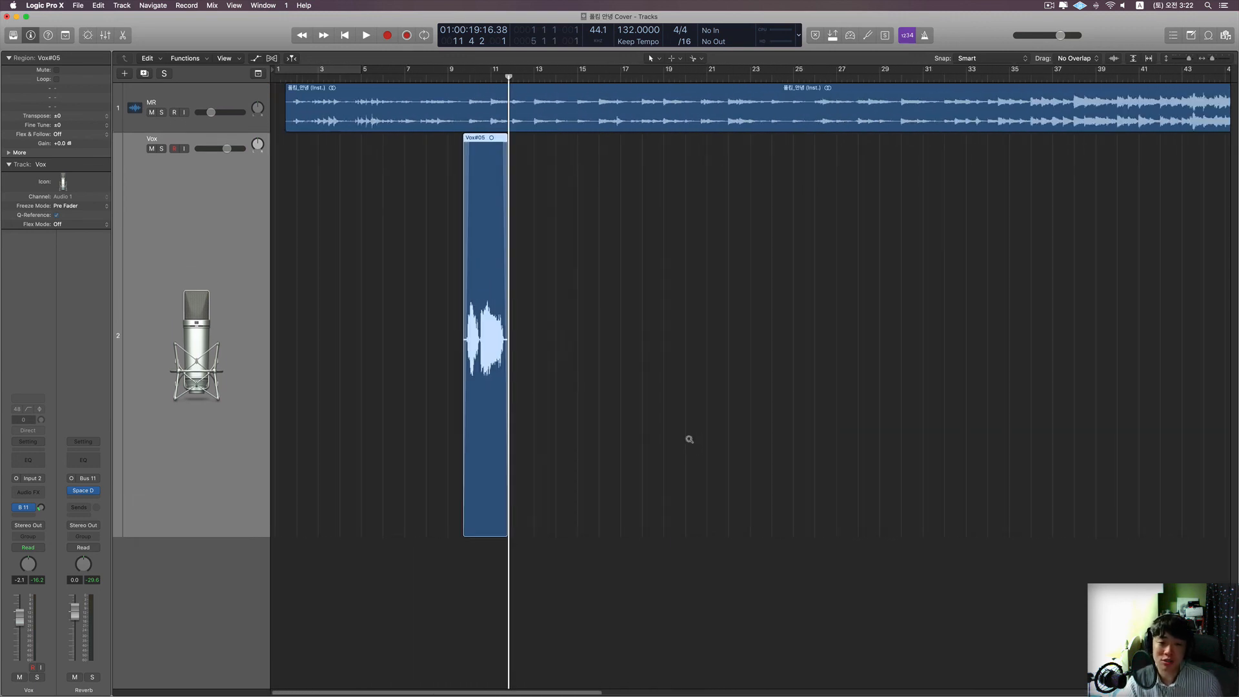
pyautogui.press('super+Right')
pyautogui.press('super+Right')
pyautogui.press('super+Right')
pyautogui.press('super+Right')
pyautogui.press('super+Right')
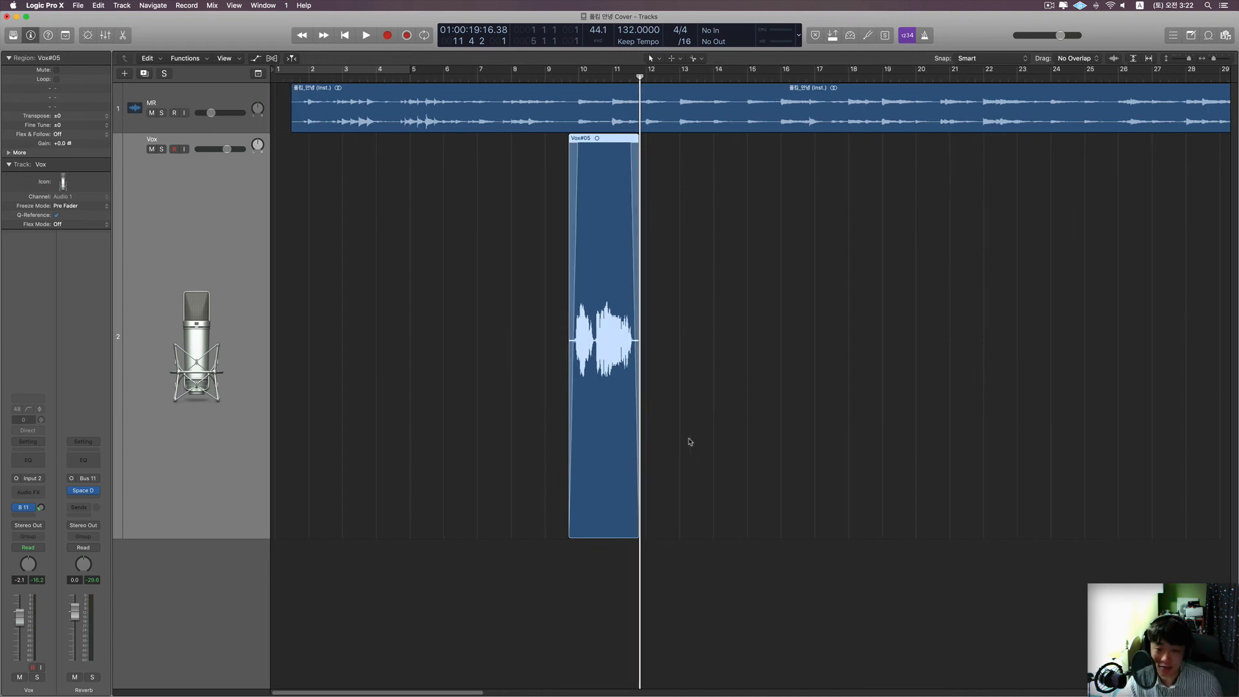
pyautogui.press('super+Right')
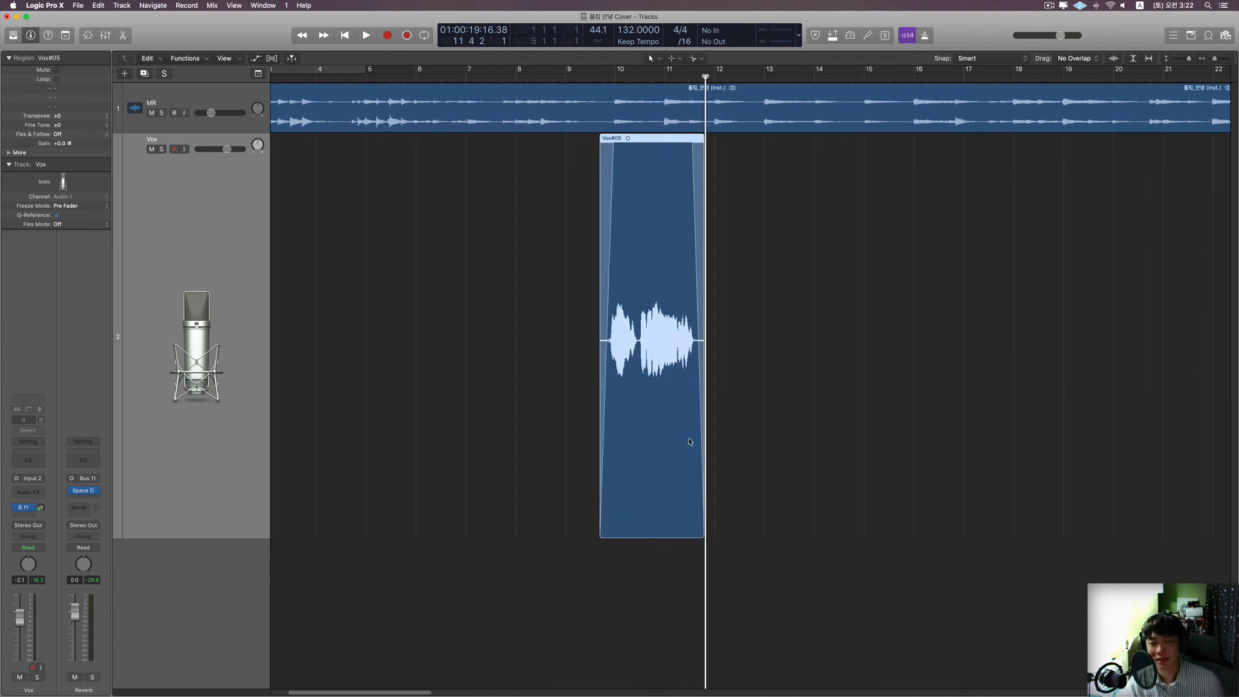
pyautogui.press('super+Up')
pyautogui.press('super+Up')
pyautogui.press('super+Left')
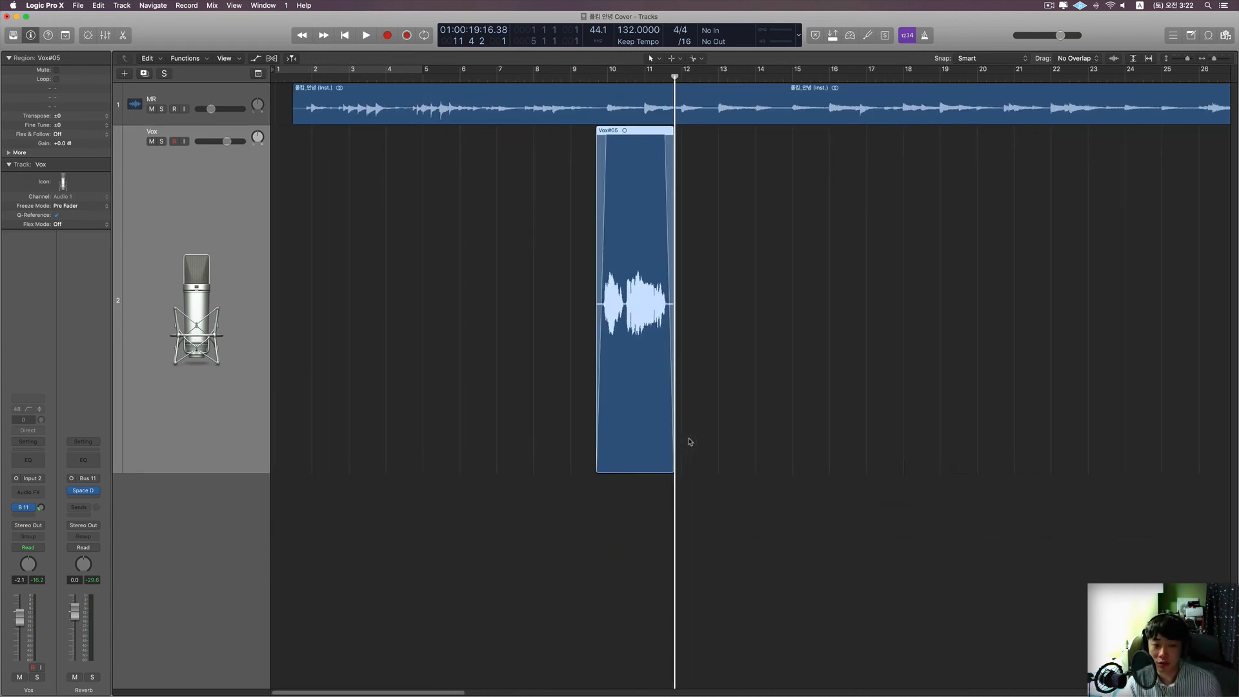
pyautogui.press('super+Left')
pyautogui.press('super+Left')
pyautogui.press('super+Left')
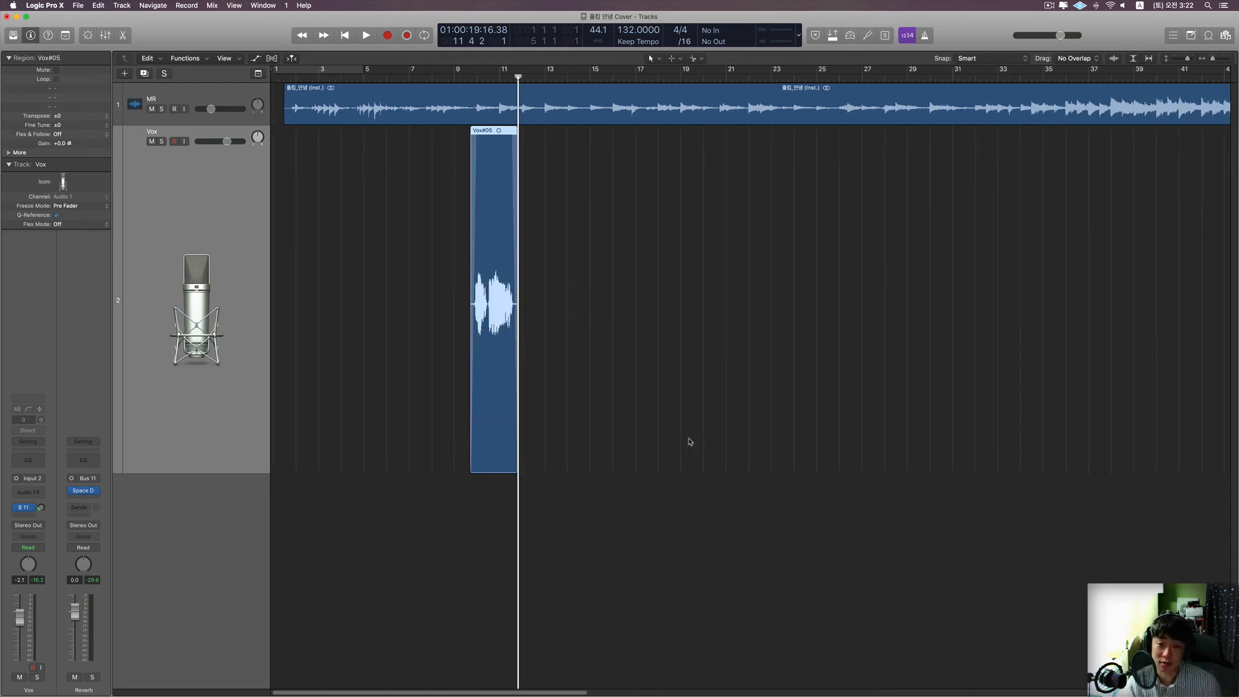